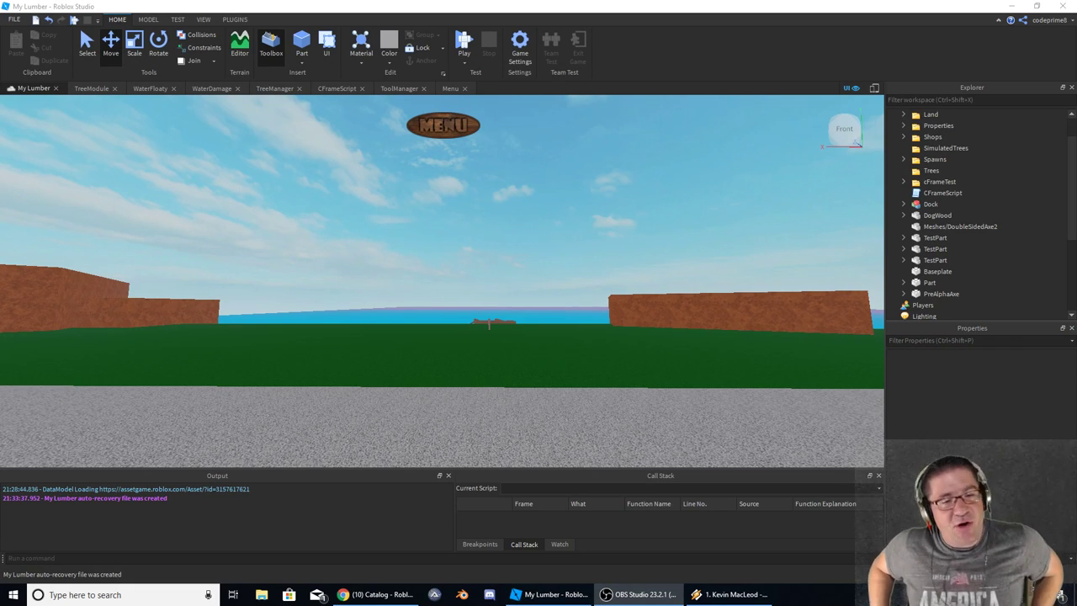
# Step: Fly the viewport camera into the shop to view the shopkeeper character behind the counter
pyautogui.moveTo(575, 278); pyautogui.dragTo(596, 272, button='right')
pyautogui.press('w')
pyautogui.press('w')
pyautogui.moveTo(474, 289); pyautogui.dragTo(533, 279, button='right')
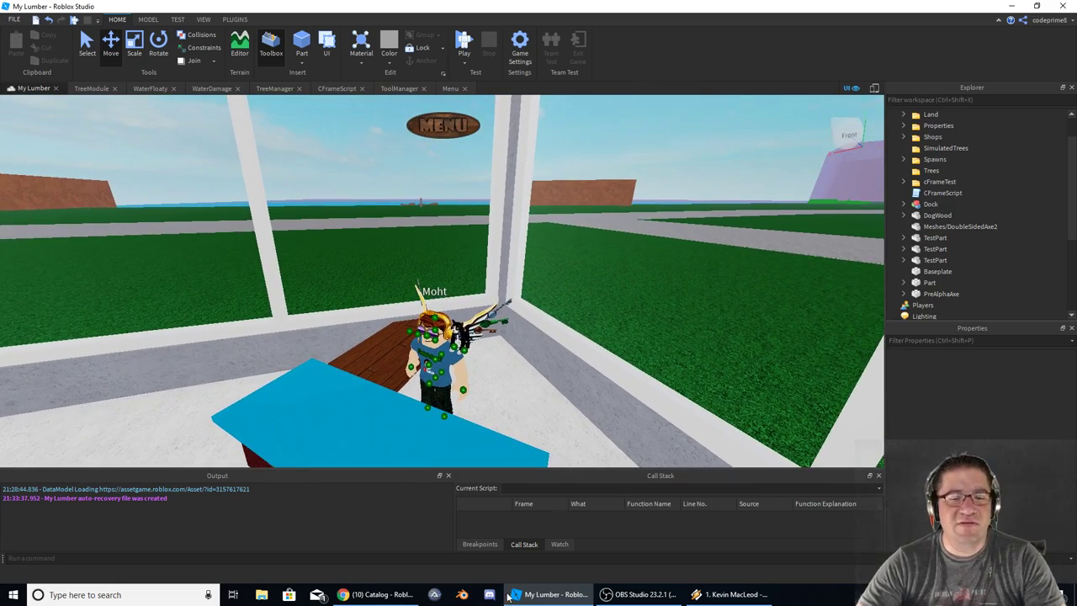
# Step: Switch to the Roblox website in Chrome and open the Avatar Editor
pyautogui.click(379, 595)
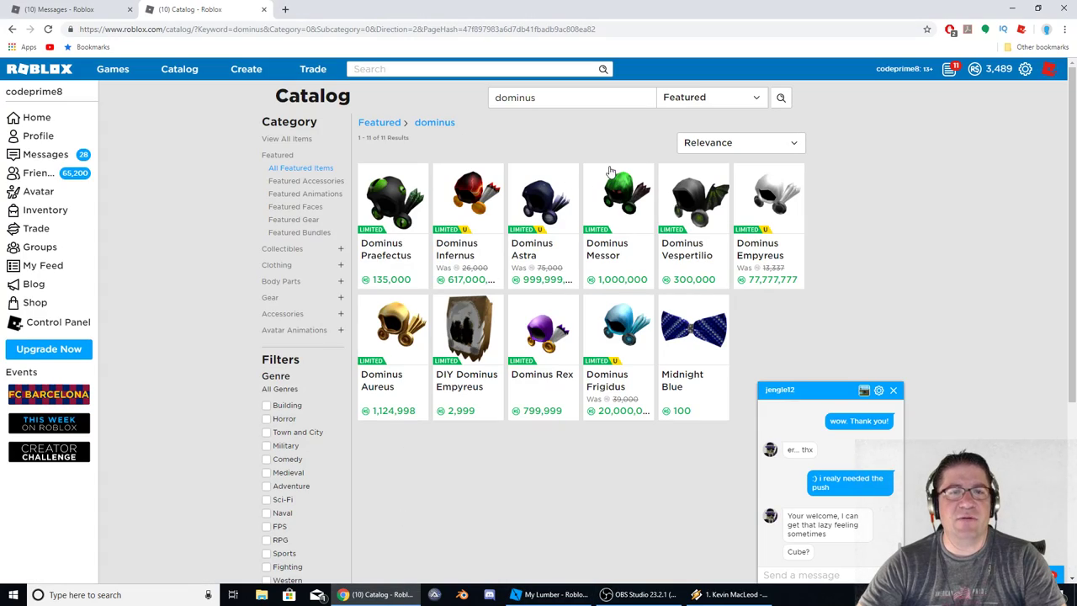
pyautogui.click(38, 192)
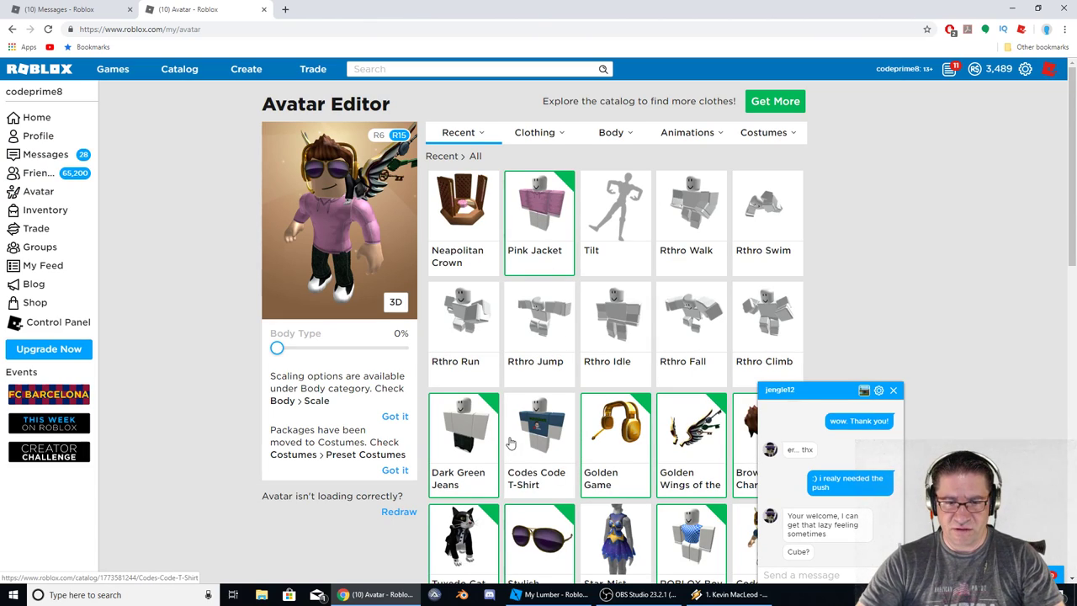
# Step: Try the Codes Code T-Shirt on the avatar and put the Pink Jacket back on
pyautogui.click(545, 432)
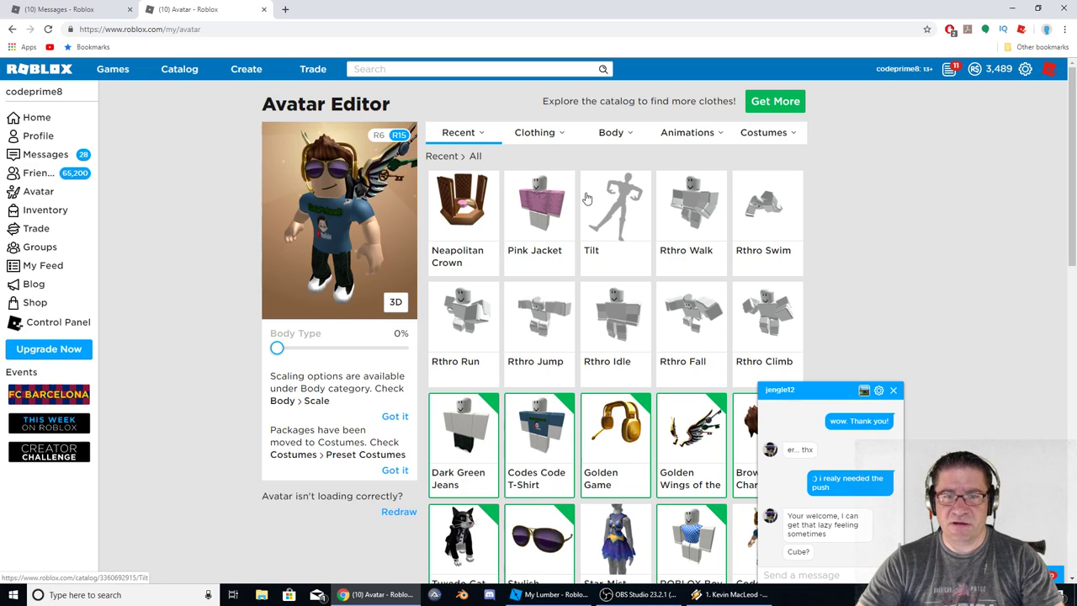
pyautogui.click(538, 223)
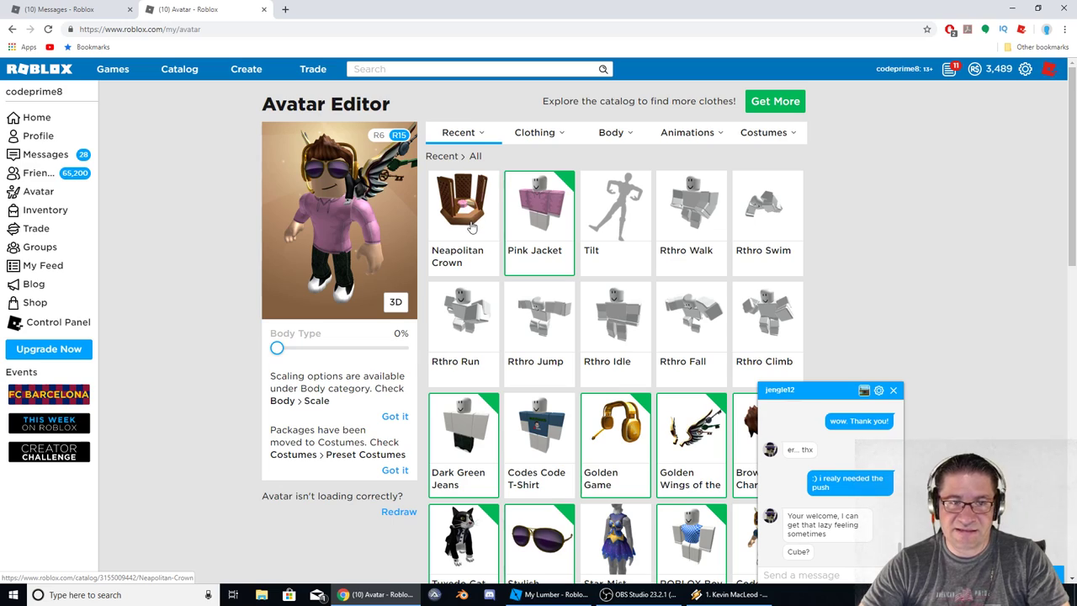
# Step: Close the chat window and look through the recently used avatar items
pyautogui.moveTo(584, 137)
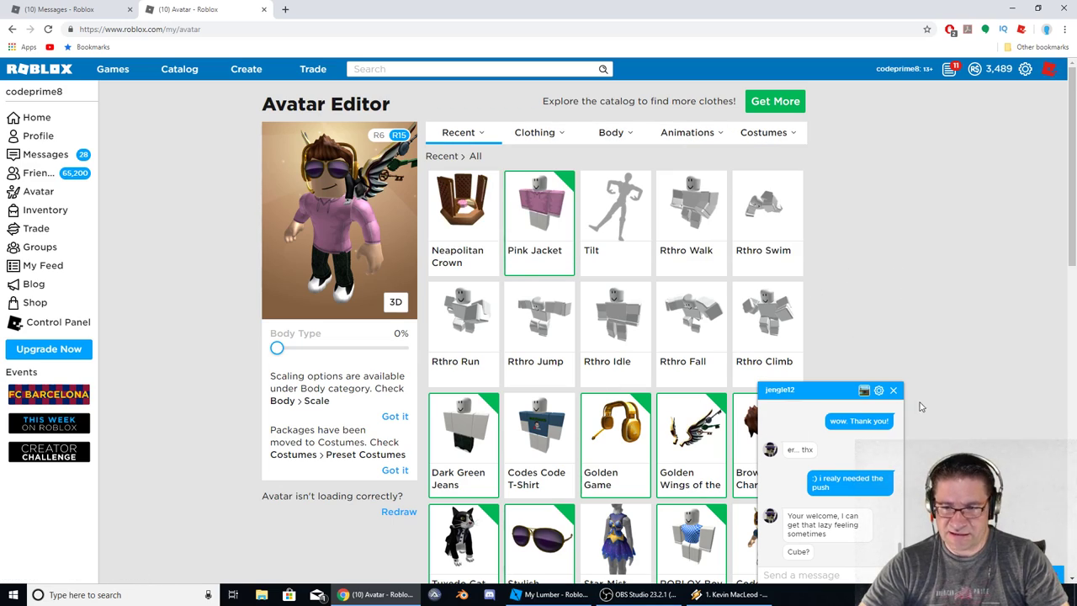
pyautogui.click(892, 391)
pyautogui.scroll(-2, 577, 401)
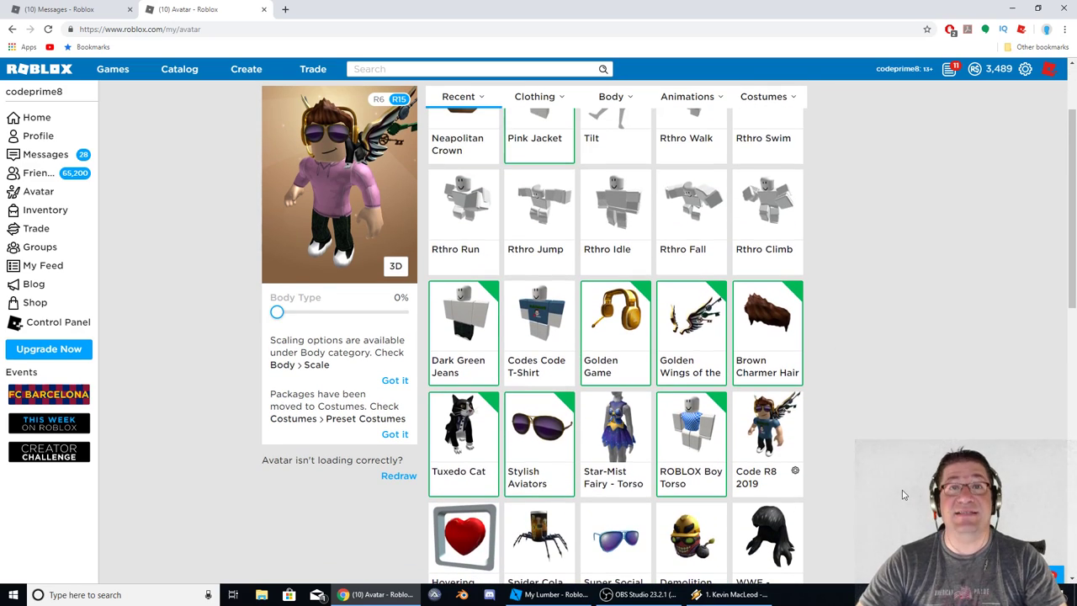
pyautogui.scroll(-3, 734, 339)
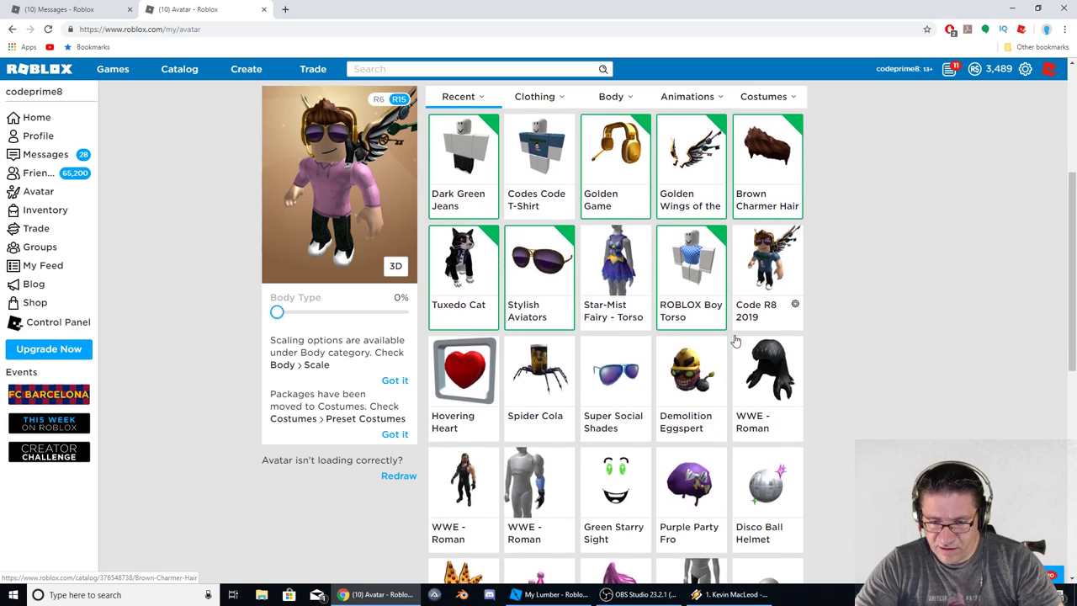
pyautogui.scroll(5, 735, 337)
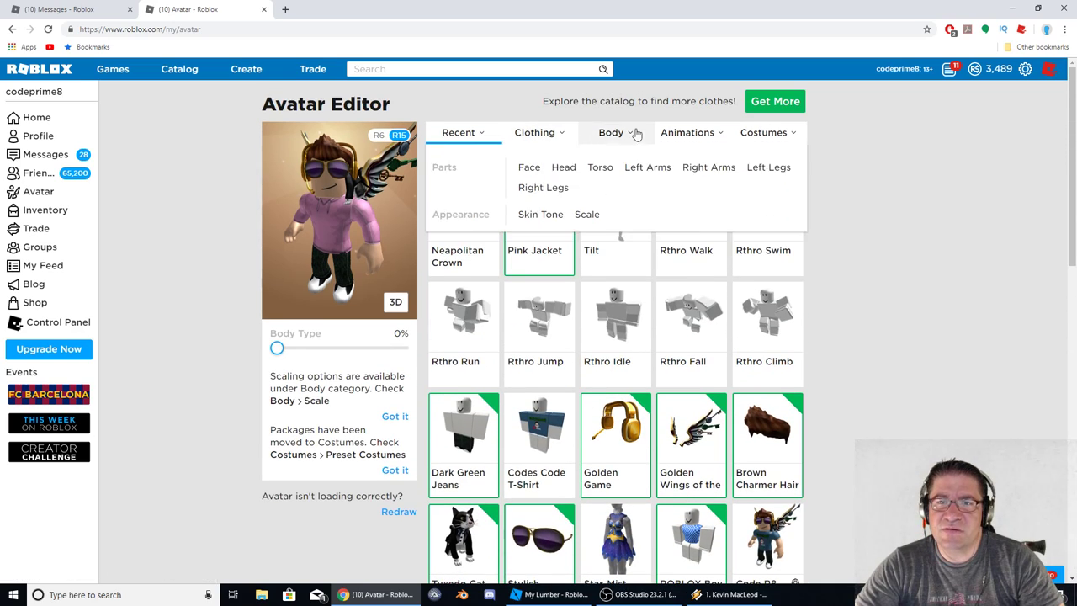
# Step: Show the preset costumes and dress the avatar in City Life Man
pyautogui.moveTo(765, 131)
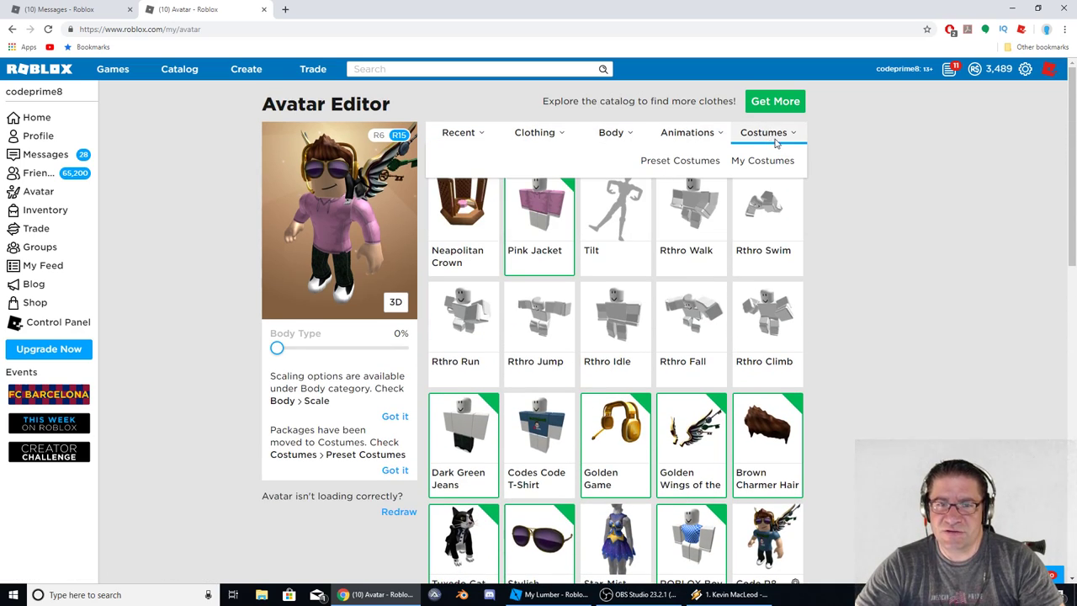
pyautogui.click(679, 159)
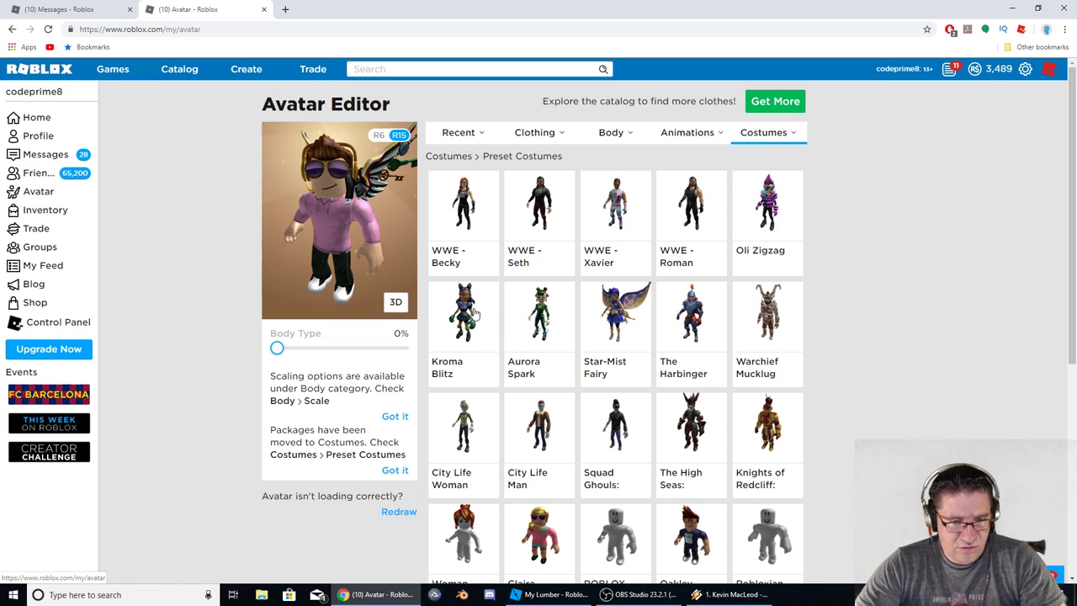
pyautogui.scroll(-1, 577, 352)
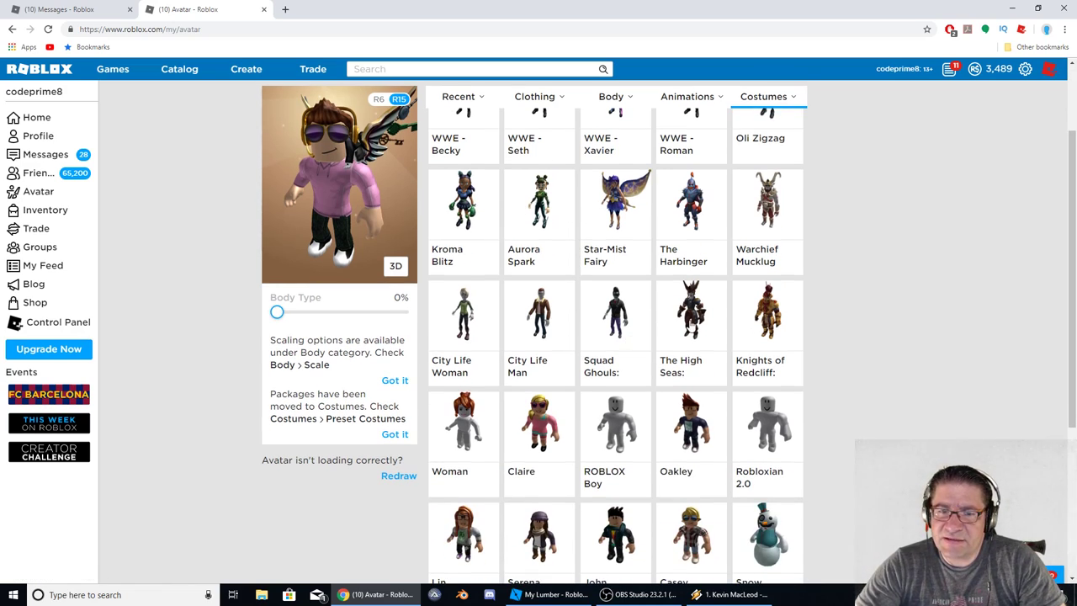
pyautogui.click(542, 313)
pyautogui.scroll(1, 544, 340)
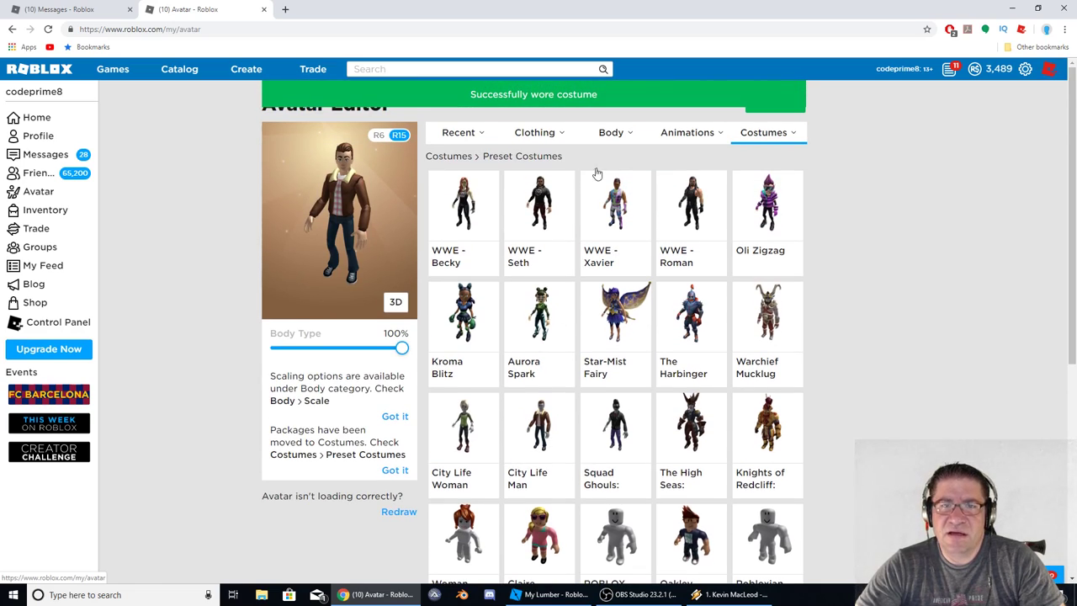
# Step: Show the hair items and try on the WWE Seth Rollins, Xavier and Roman hair and the Purple Party Fro
pyautogui.moveTo(632, 137)
pyautogui.moveTo(538, 142)
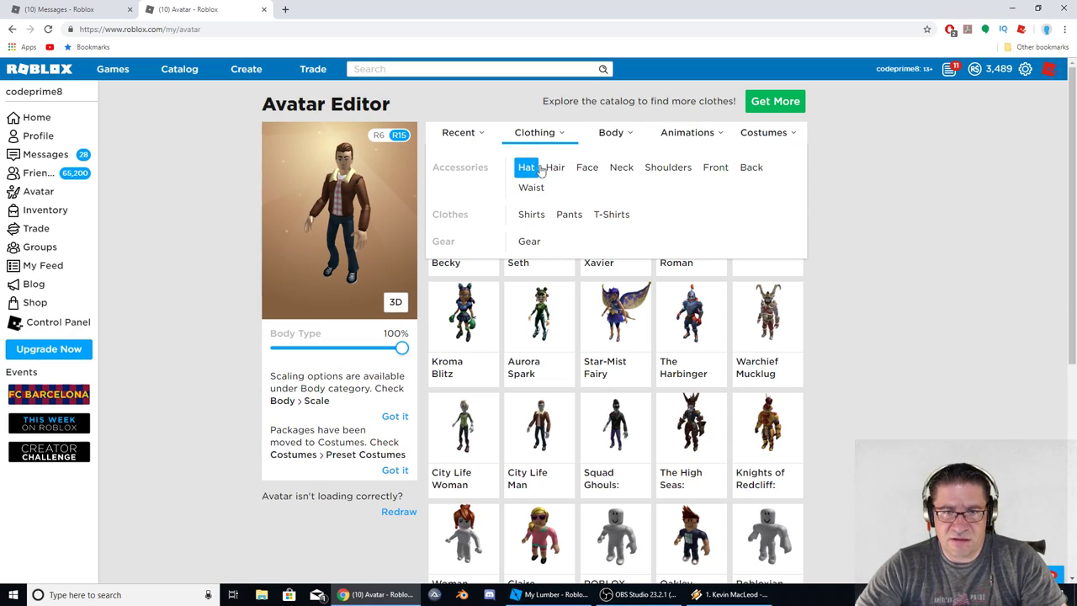
pyautogui.click(556, 168)
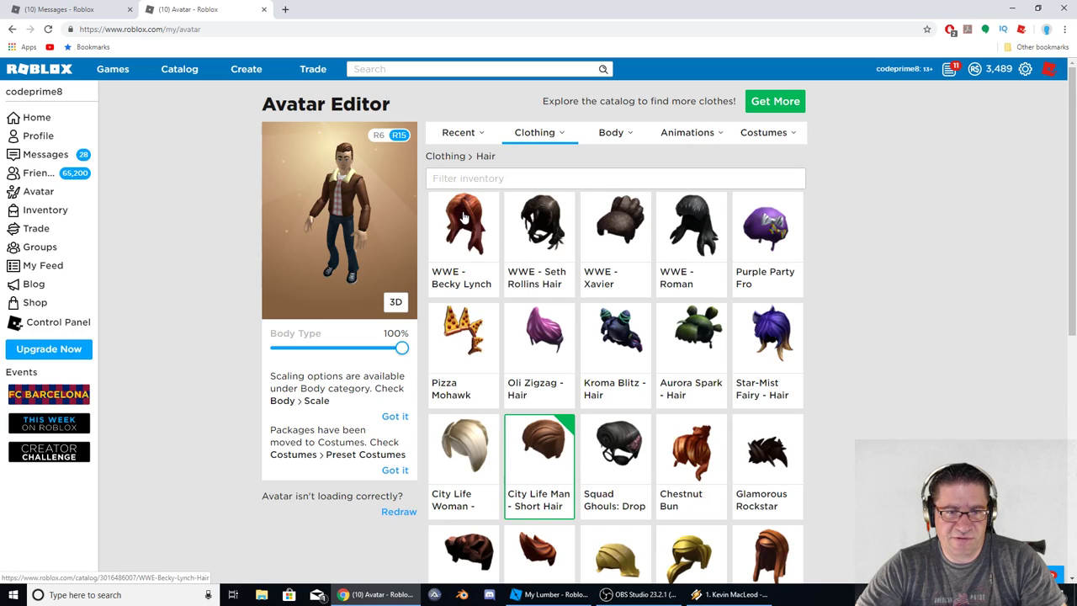
pyautogui.click(543, 220)
pyautogui.click(610, 231)
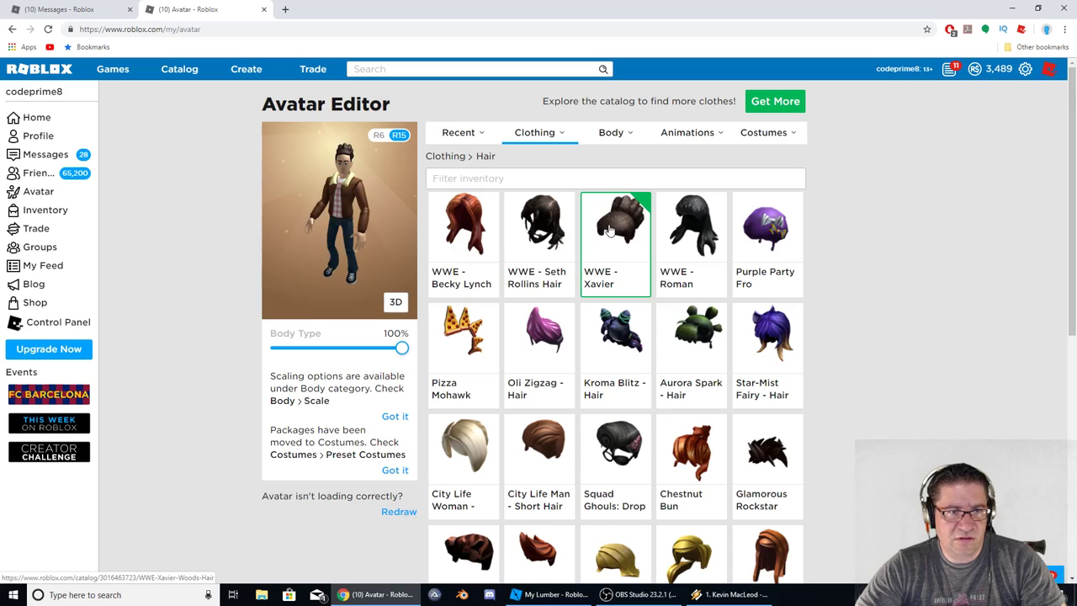
pyautogui.click(688, 228)
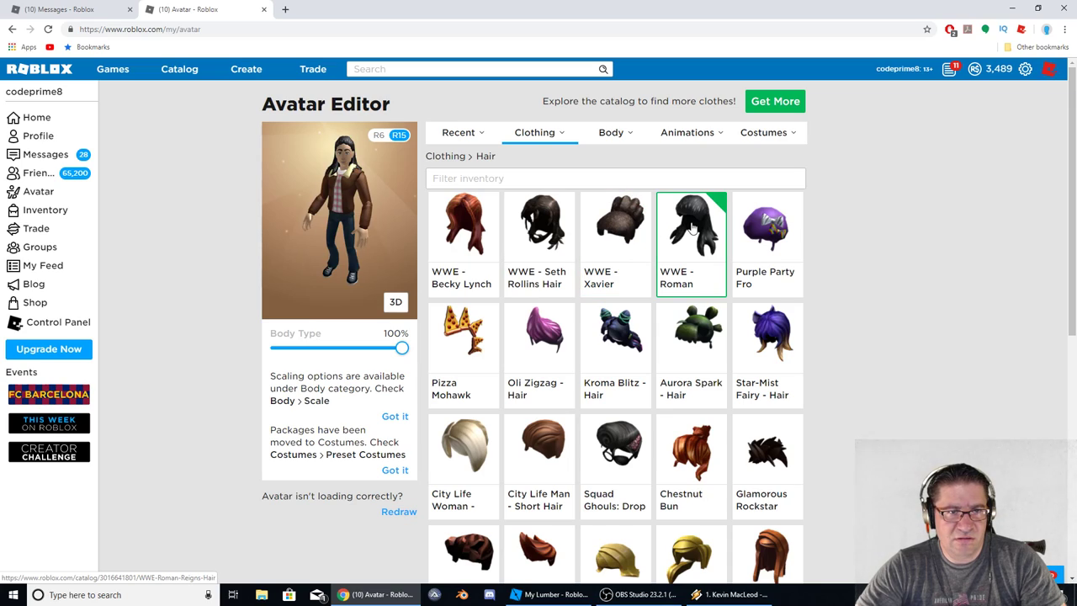
pyautogui.click(771, 230)
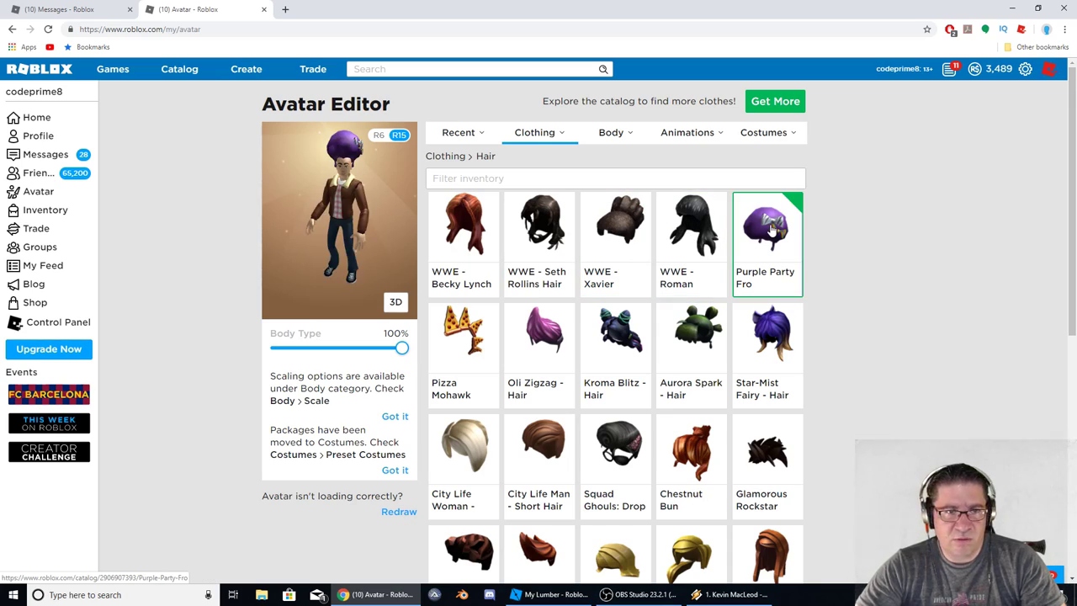
# Step: Try on the Pizza Mohawk and the Oli Zigzag, Kroma Blitz, Aurora Spark and Star-Mist Fairy hair
pyautogui.click(472, 330)
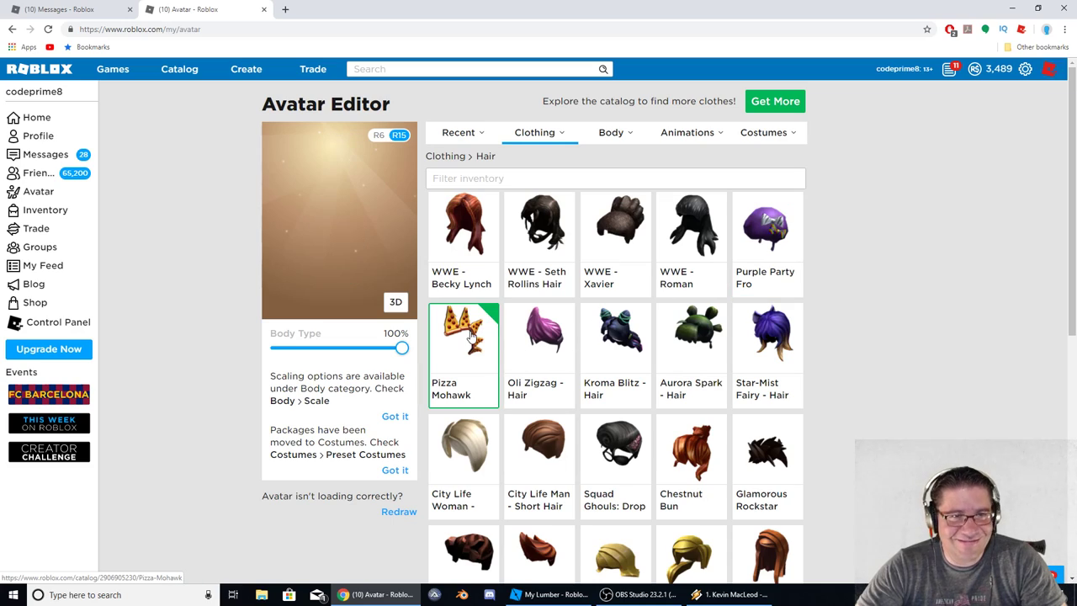
pyautogui.click(563, 334)
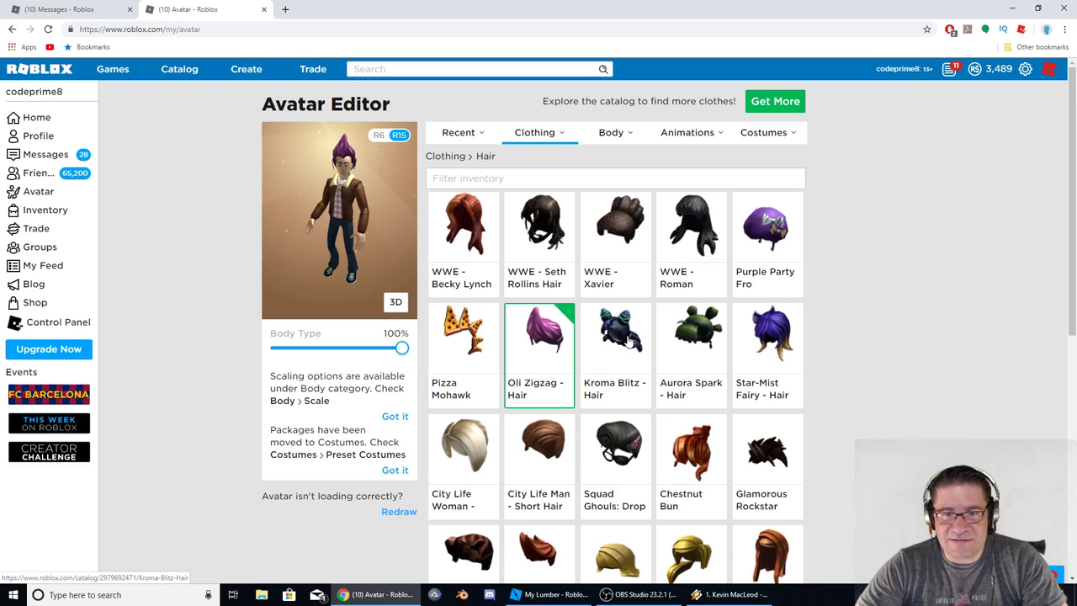
pyautogui.click(629, 338)
pyautogui.click(695, 341)
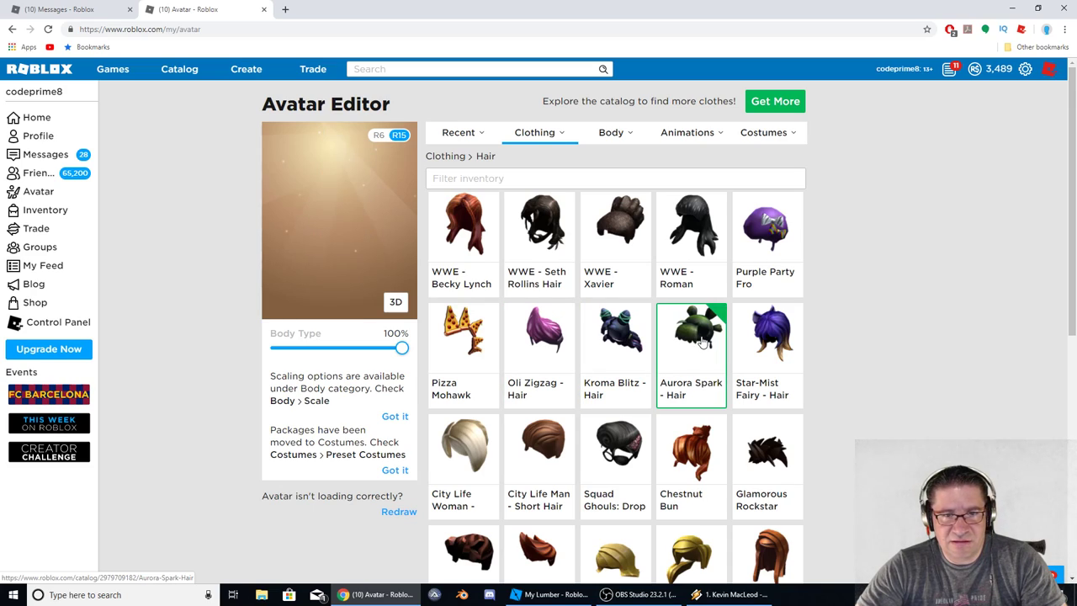
pyautogui.click(619, 345)
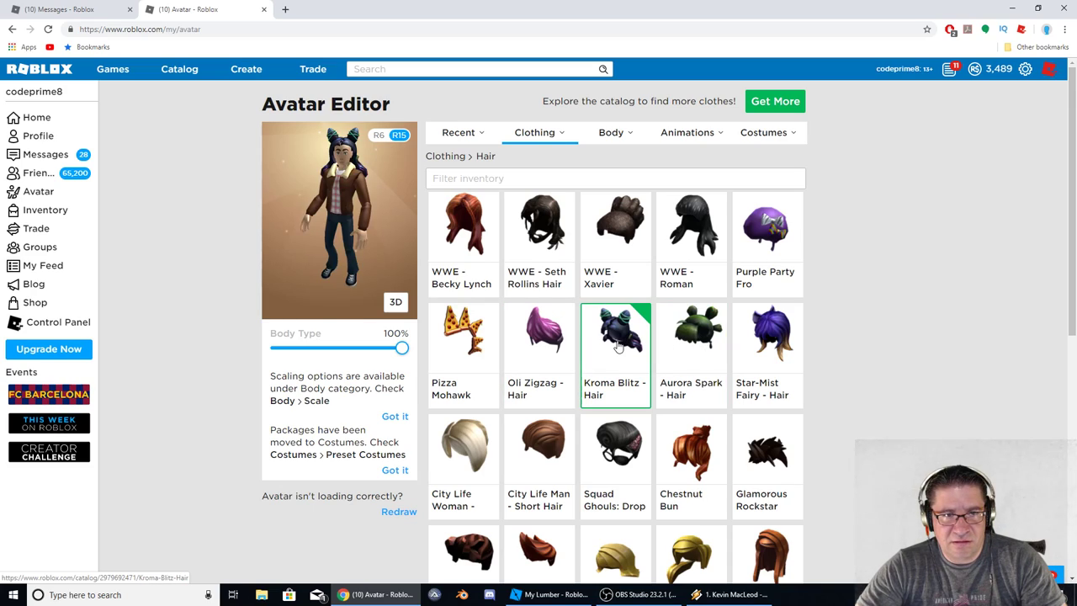
pyautogui.click(703, 345)
pyautogui.click(765, 335)
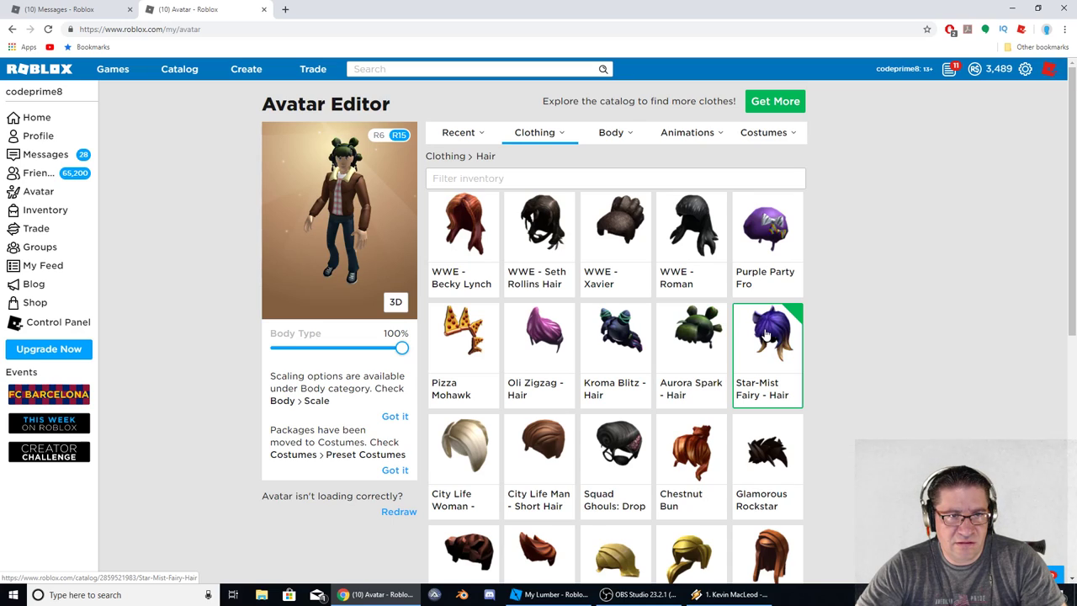
# Step: Switch the avatar preview to 3D and try on the Squad Ghouls: Drop, Chestnut Bun, Glamorous Rockstar and Lin's Hair
pyautogui.scroll(-1, 528, 381)
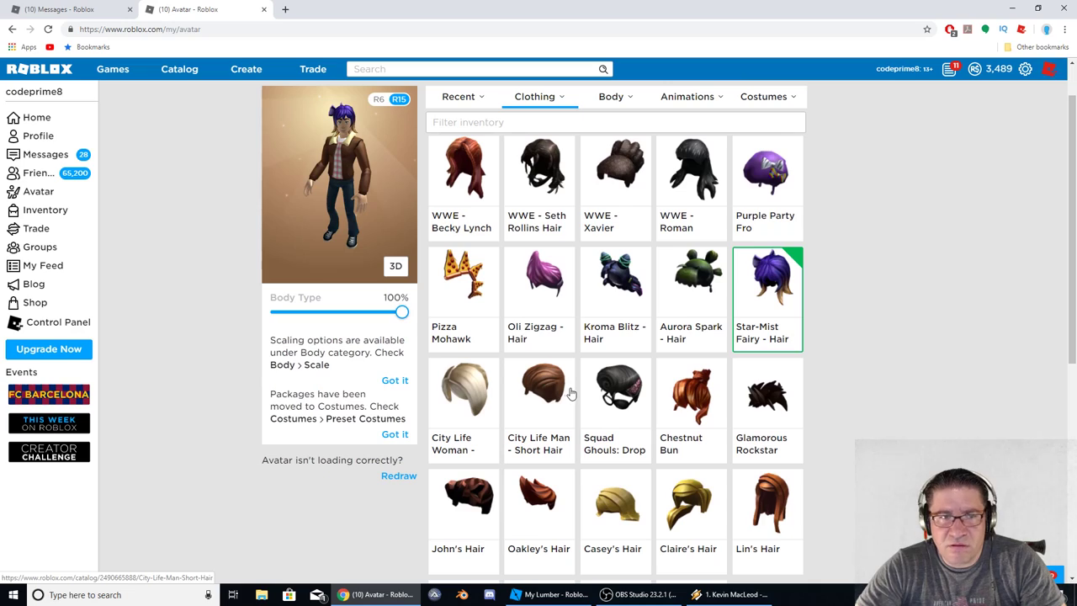
pyautogui.click(396, 265)
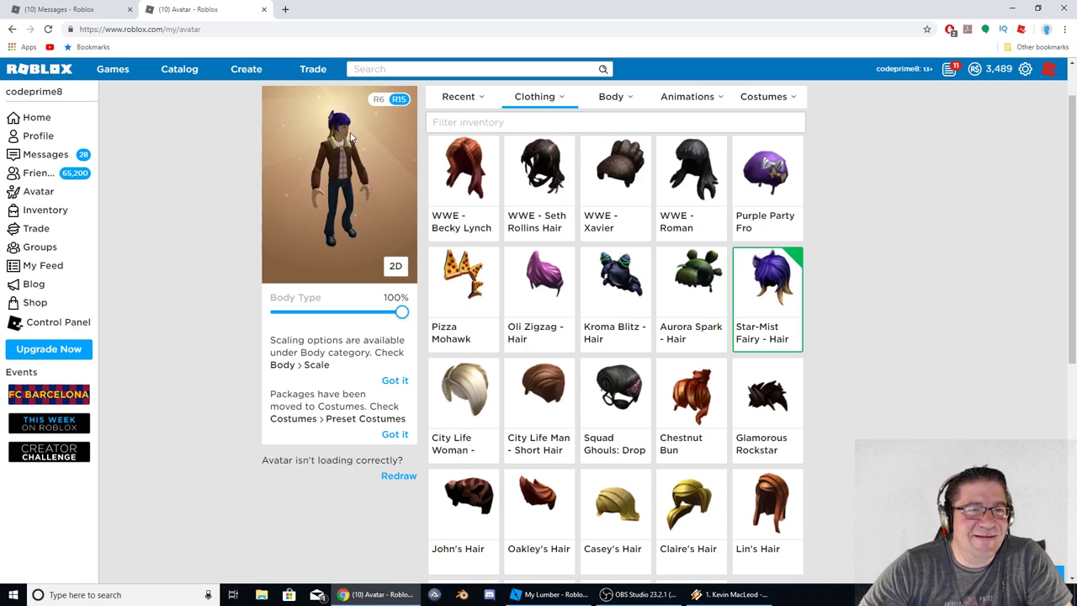
pyautogui.click(621, 384)
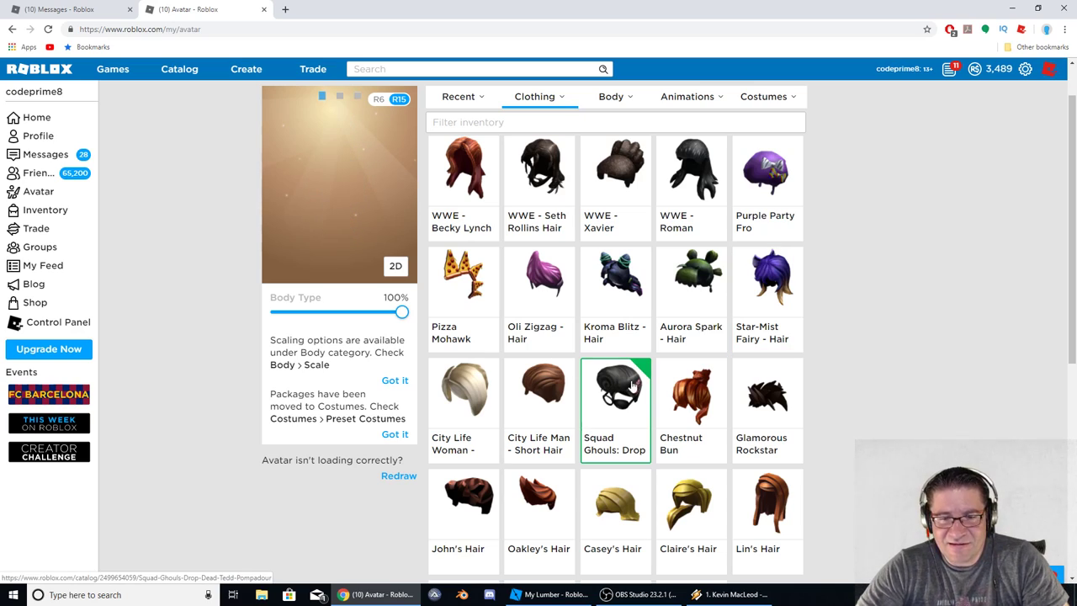
pyautogui.click(696, 404)
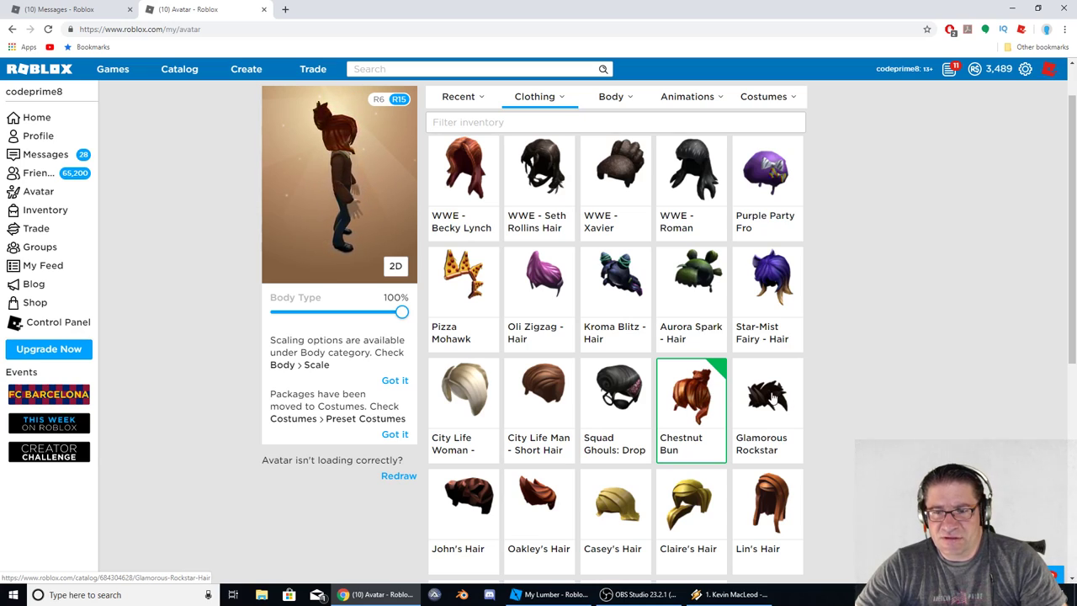
pyautogui.click(740, 395)
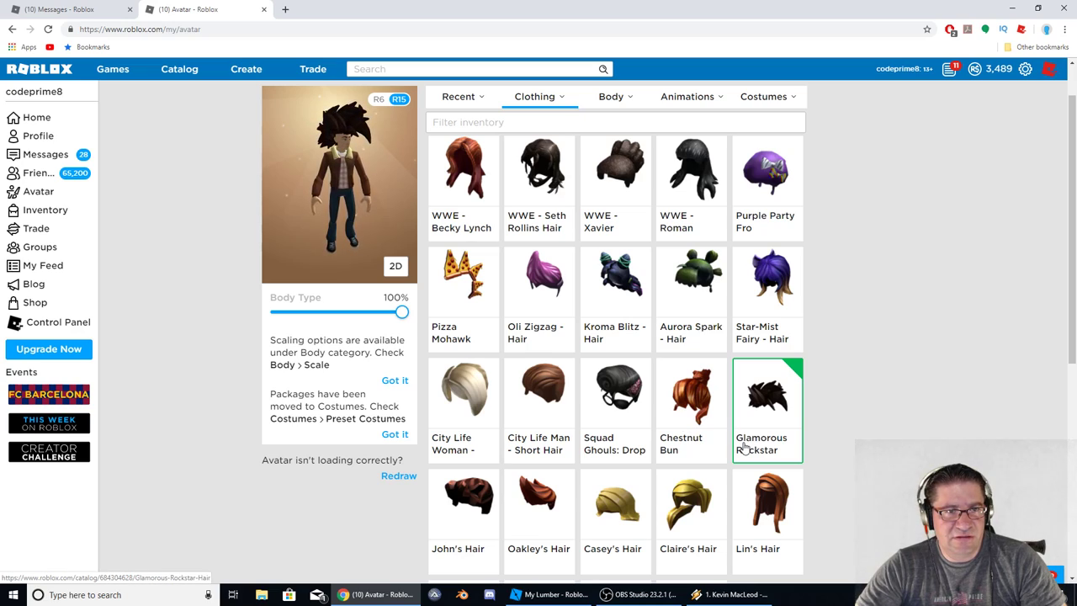
pyautogui.click(762, 496)
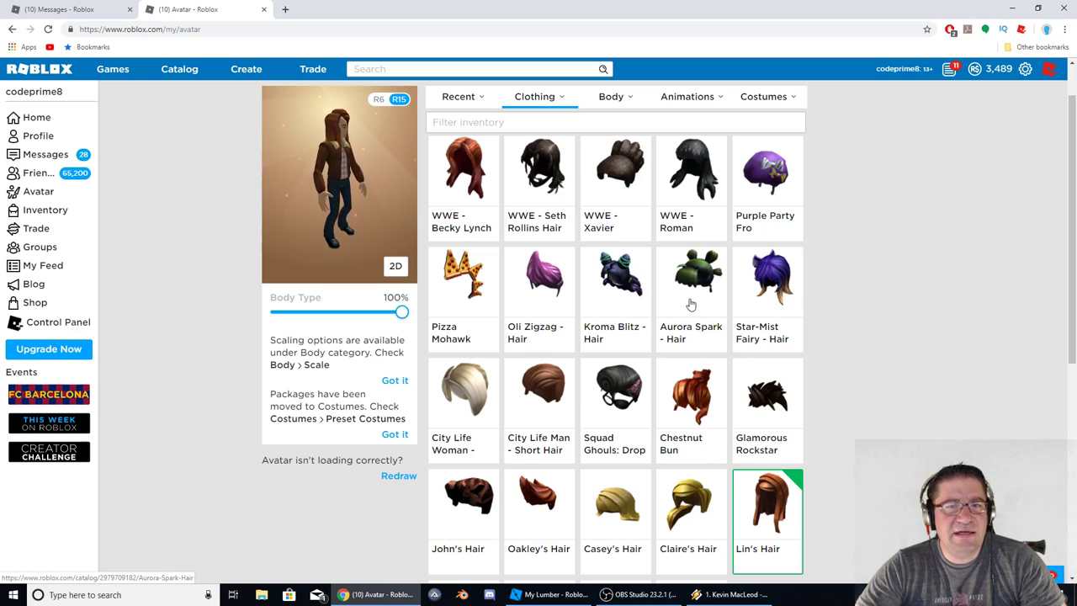
# Step: Browse the preset costumes and dress the avatar in Oli Zigzag, followed by WWE - Roman
pyautogui.moveTo(745, 96)
pyautogui.click(680, 127)
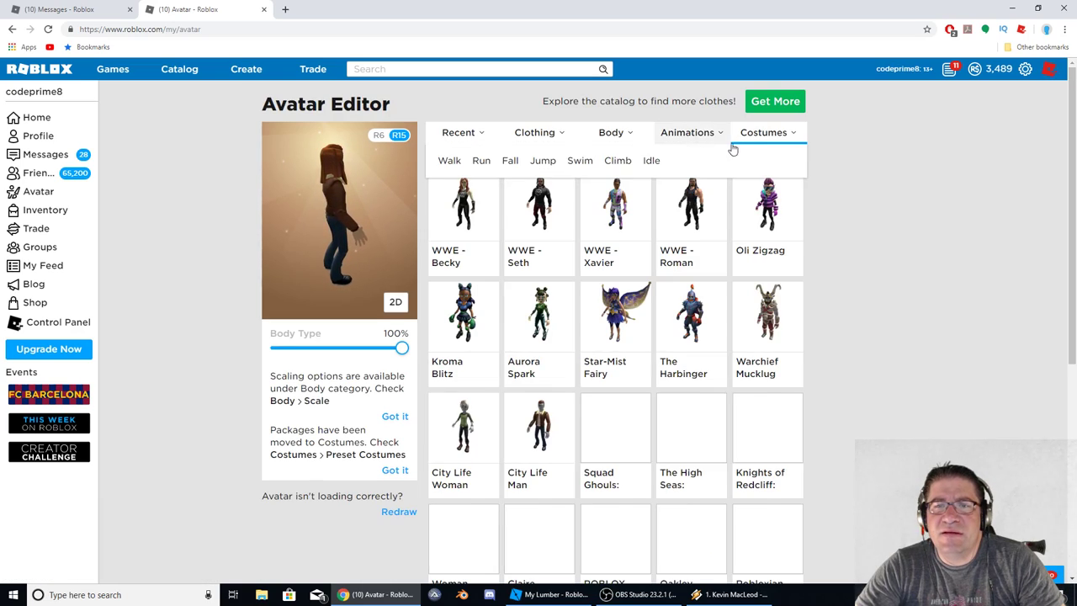
pyautogui.scroll(-1, 665, 341)
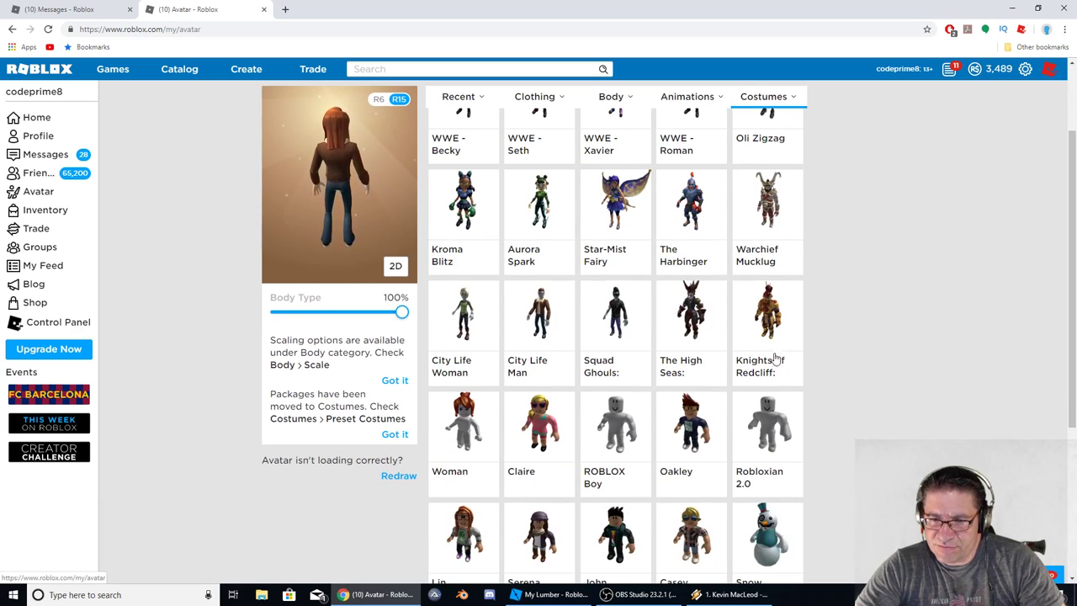
pyautogui.scroll(-1, 774, 359)
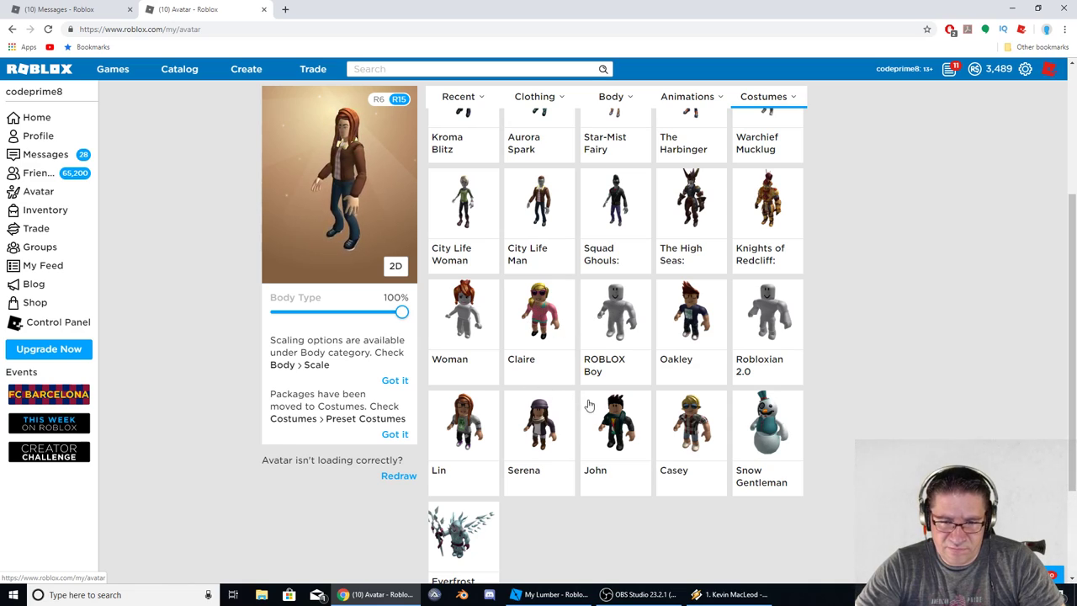
pyautogui.scroll(2, 700, 413)
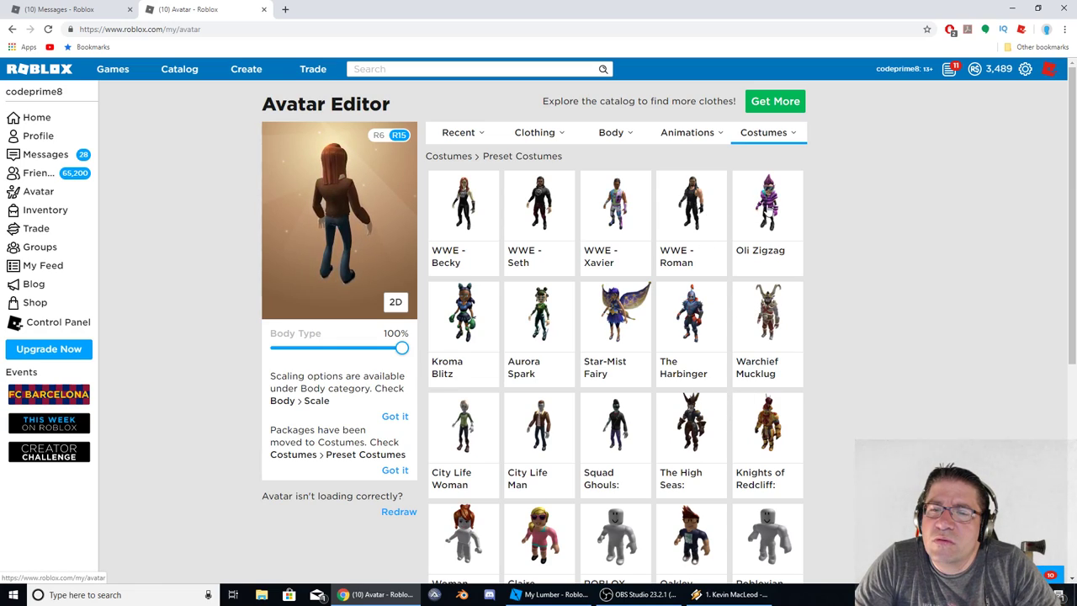
pyautogui.click(767, 206)
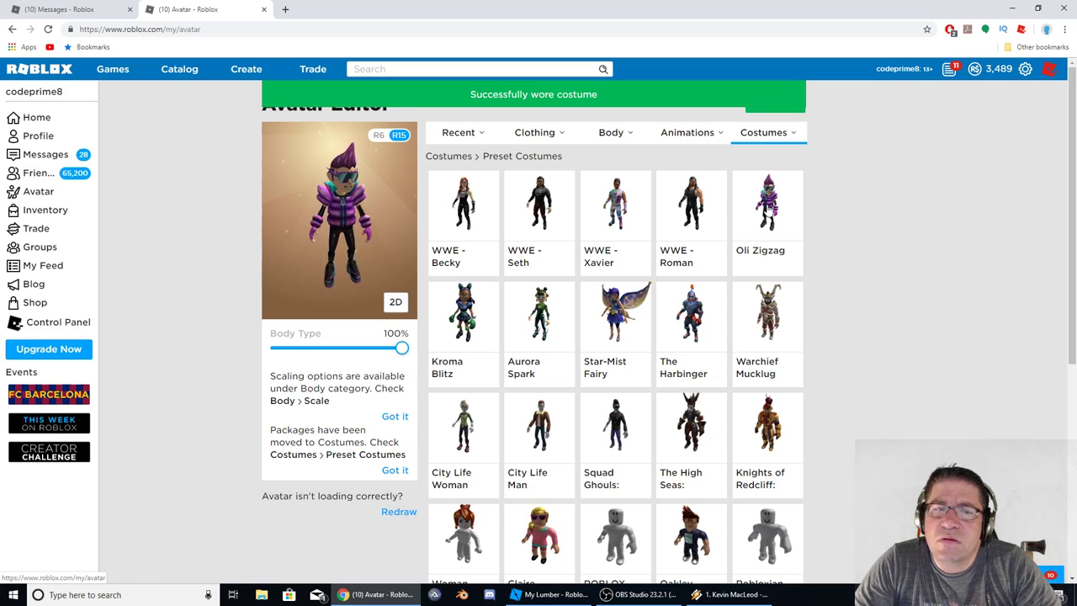
pyautogui.click(694, 209)
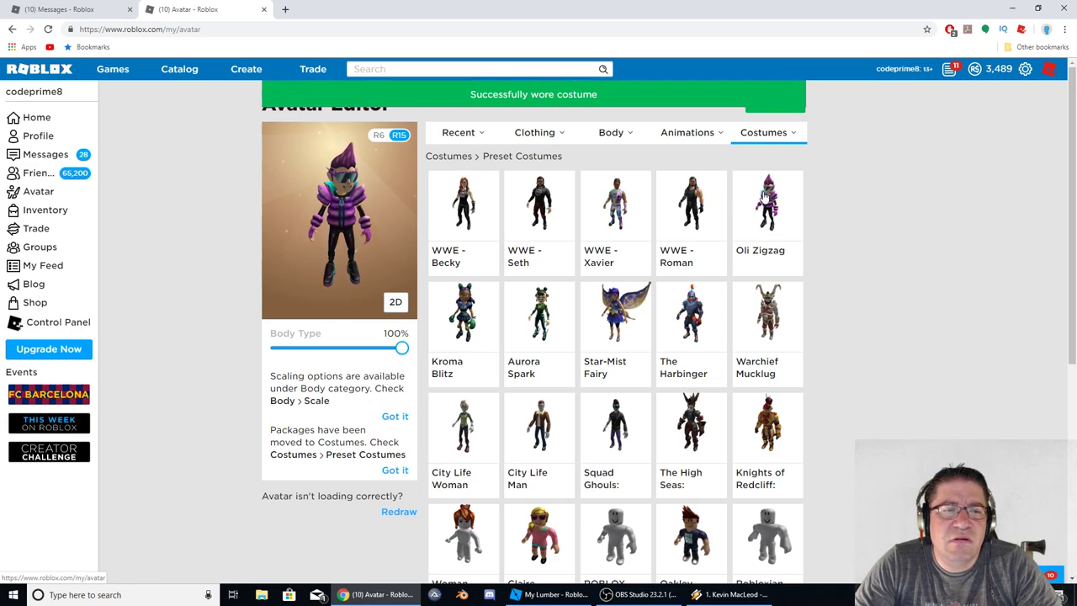
# Step: Try on the WWE - Xavier and WWE - Seth costumes and preview them with the R6 body
pyautogui.click(624, 197)
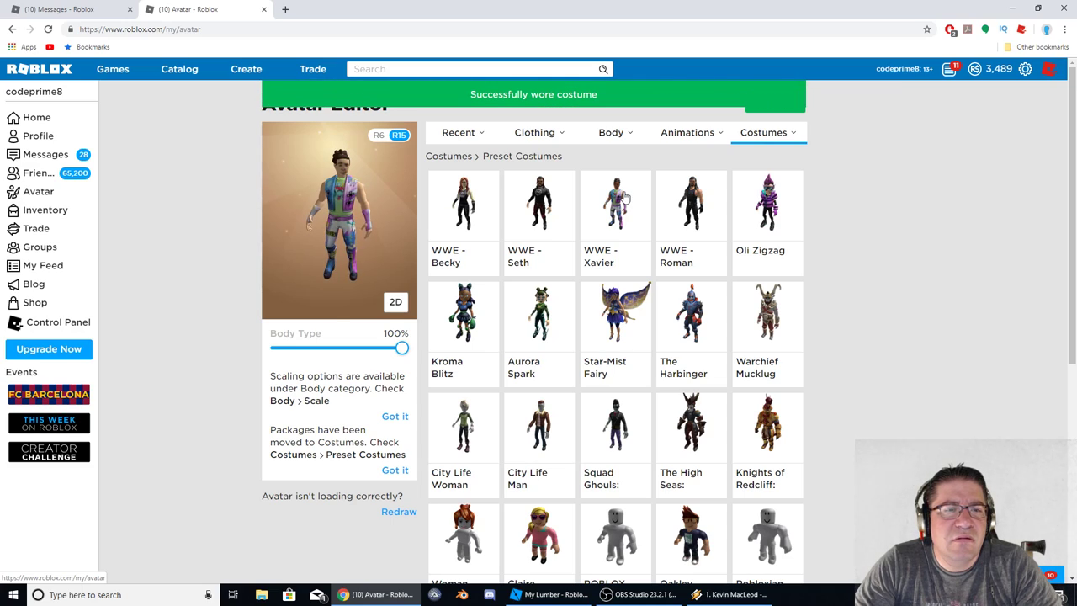
pyautogui.click(379, 135)
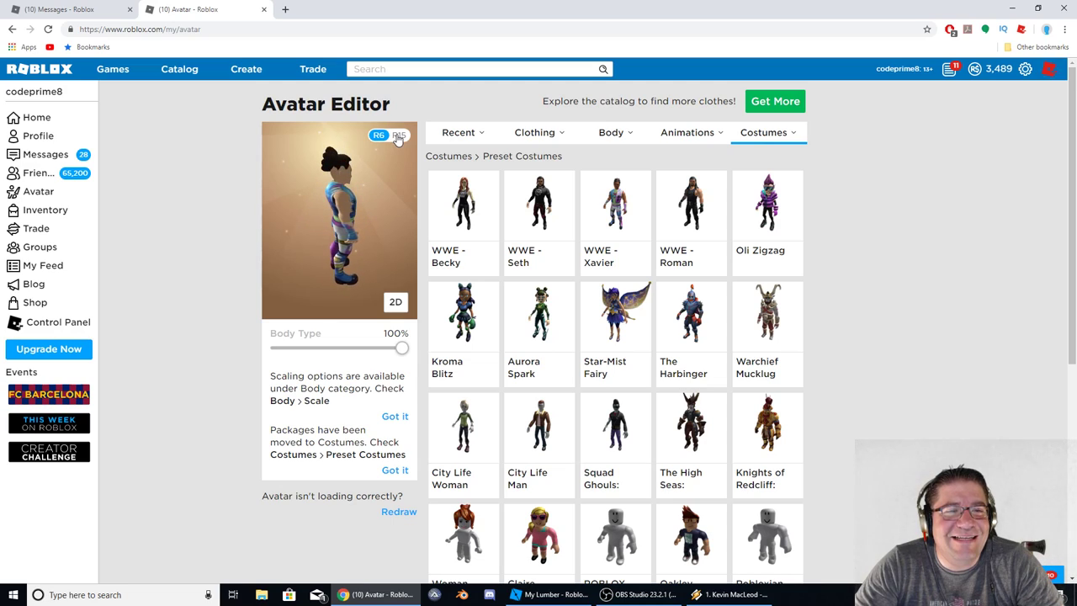
pyautogui.click(624, 197)
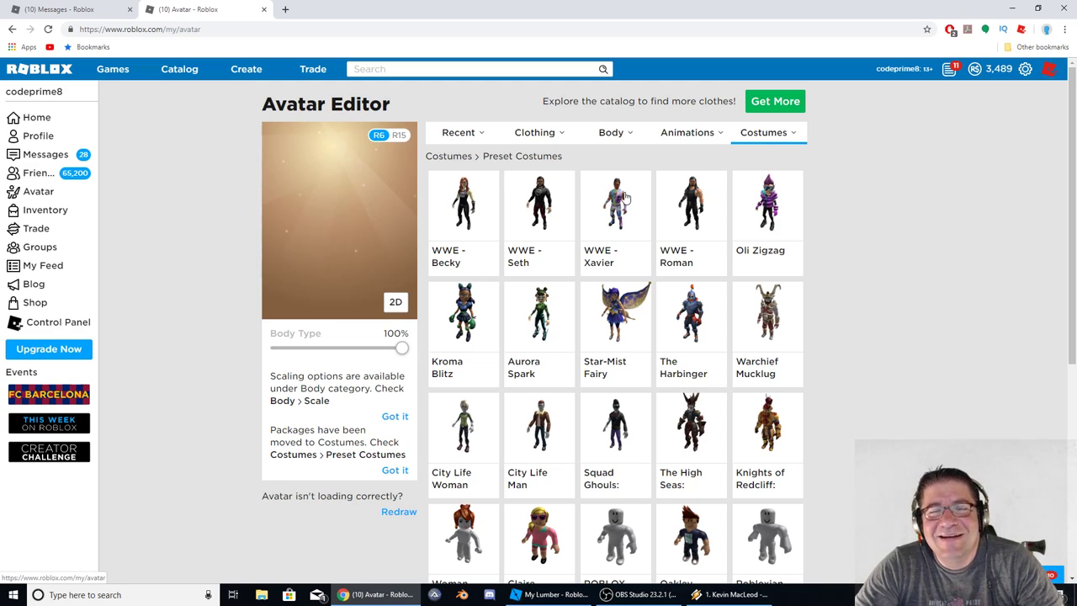
pyautogui.click(547, 207)
pyautogui.click(379, 136)
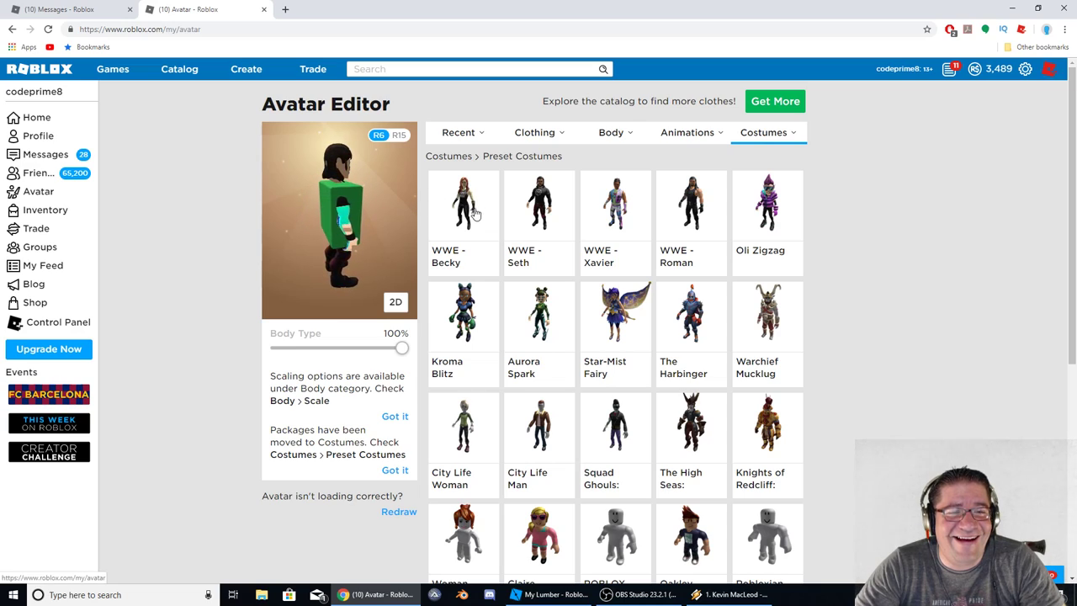
# Step: Preview the WWE - Becky and Oli Zigzag costumes with the R6 body
pyautogui.click(379, 137)
pyautogui.click(377, 138)
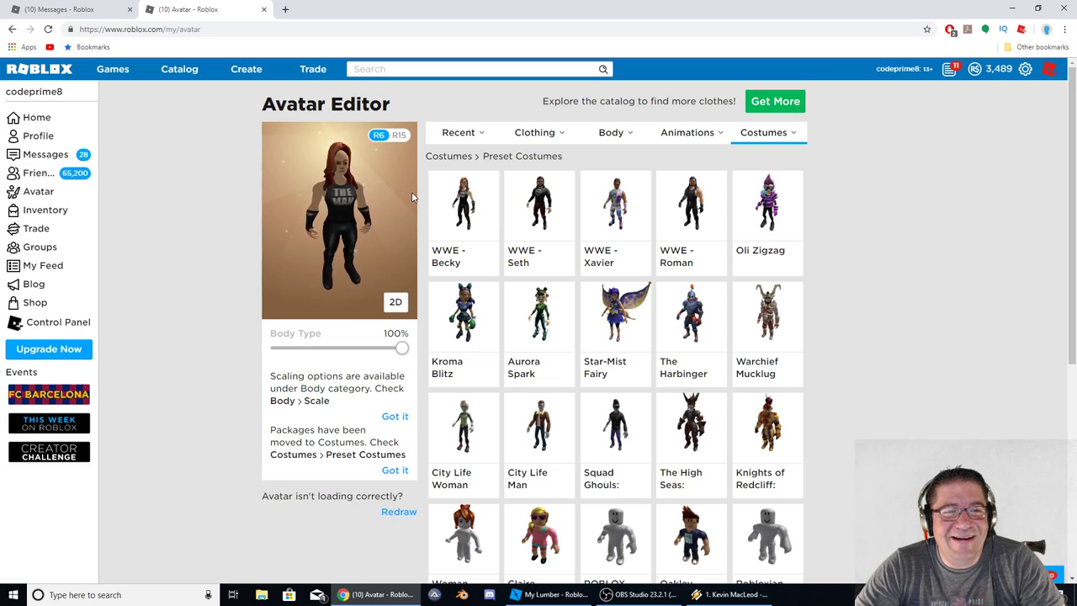
pyautogui.click(743, 219)
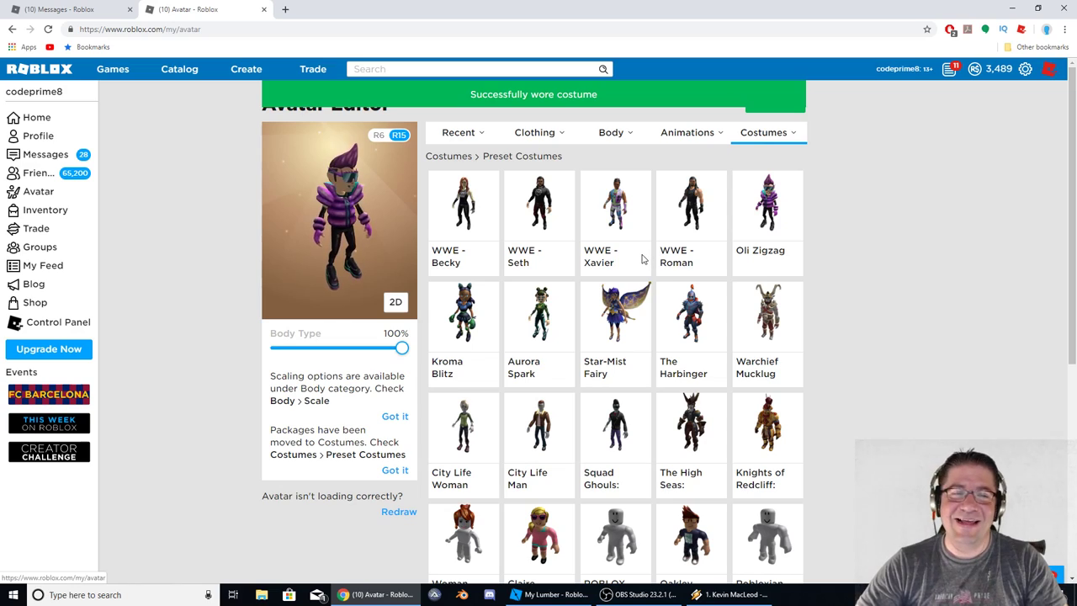
pyautogui.click(378, 134)
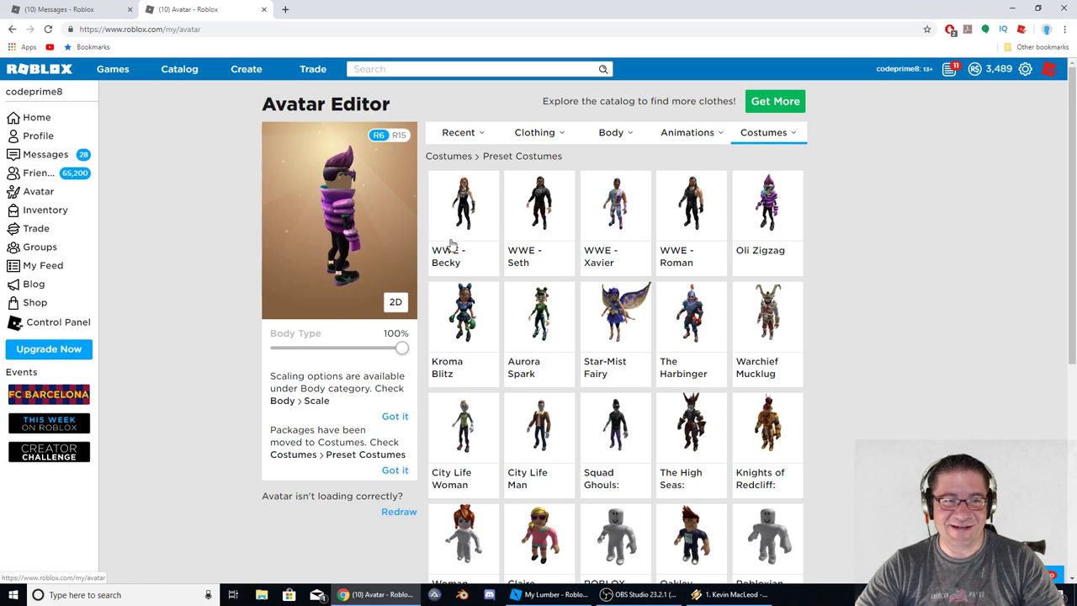
# Step: Dress the avatar in the Kroma Blitz costume, switch to Roblox Studio and start a playtest of My Lumber
pyautogui.click(475, 336)
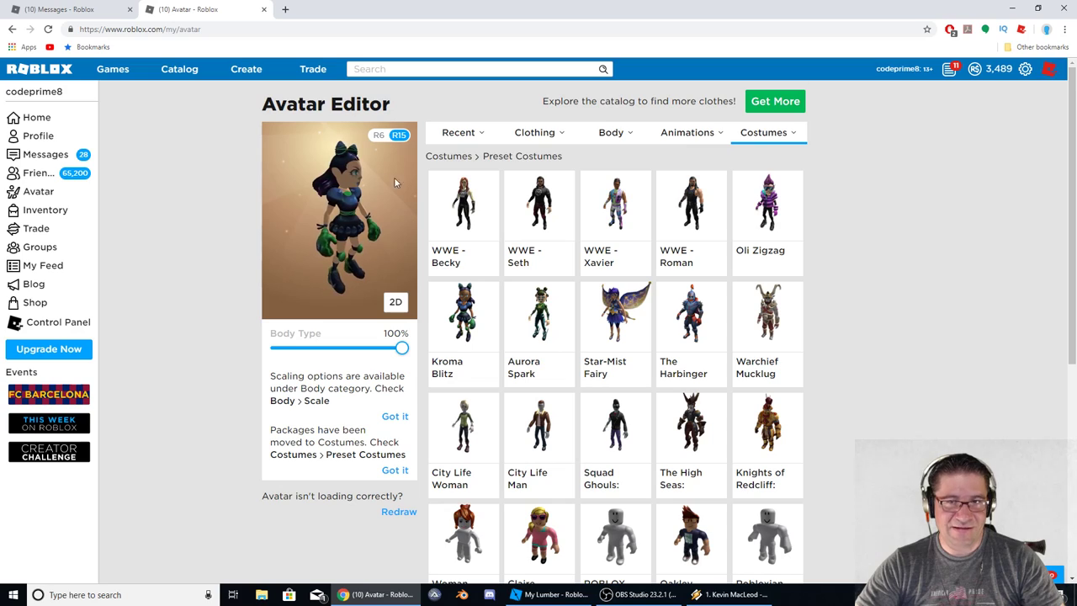
pyautogui.click(478, 350)
pyautogui.click(546, 595)
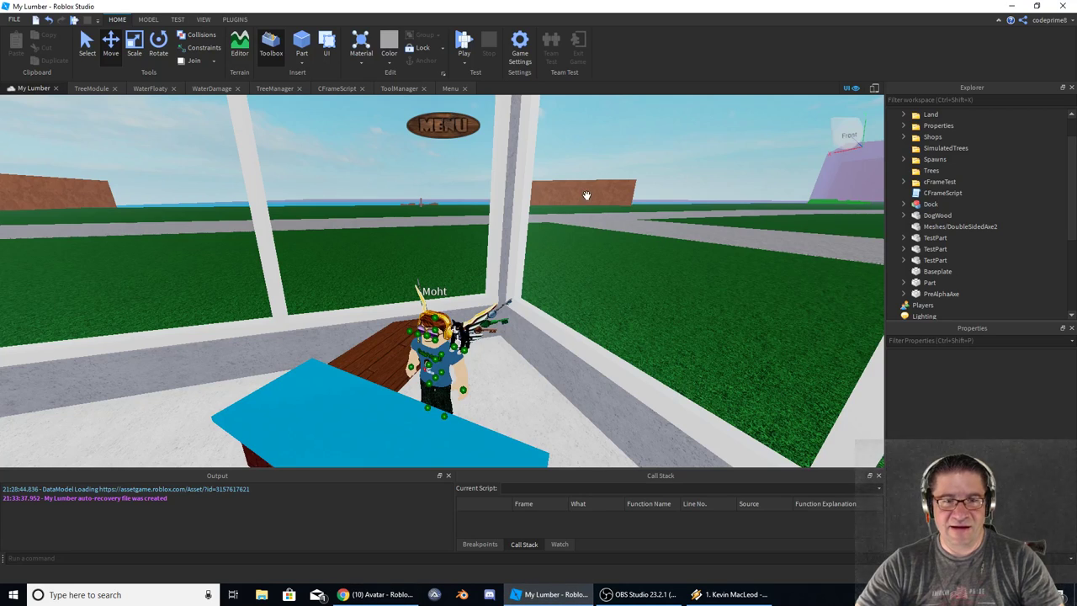
pyautogui.press('F5')
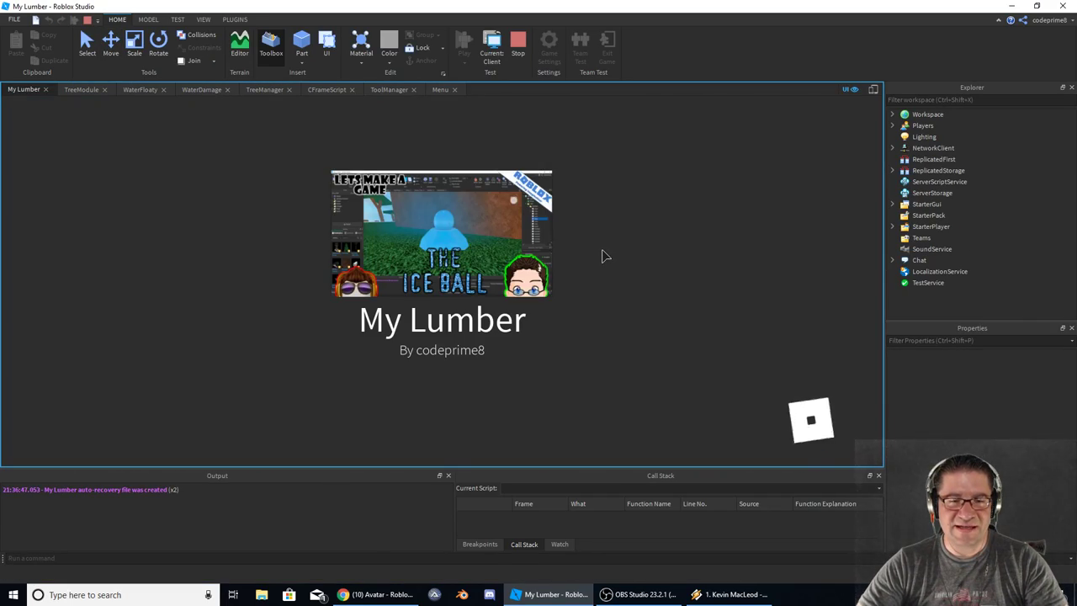
# Step: Walk the character around in the playtest and examine the costume up close from the back and front
pyautogui.press('w')
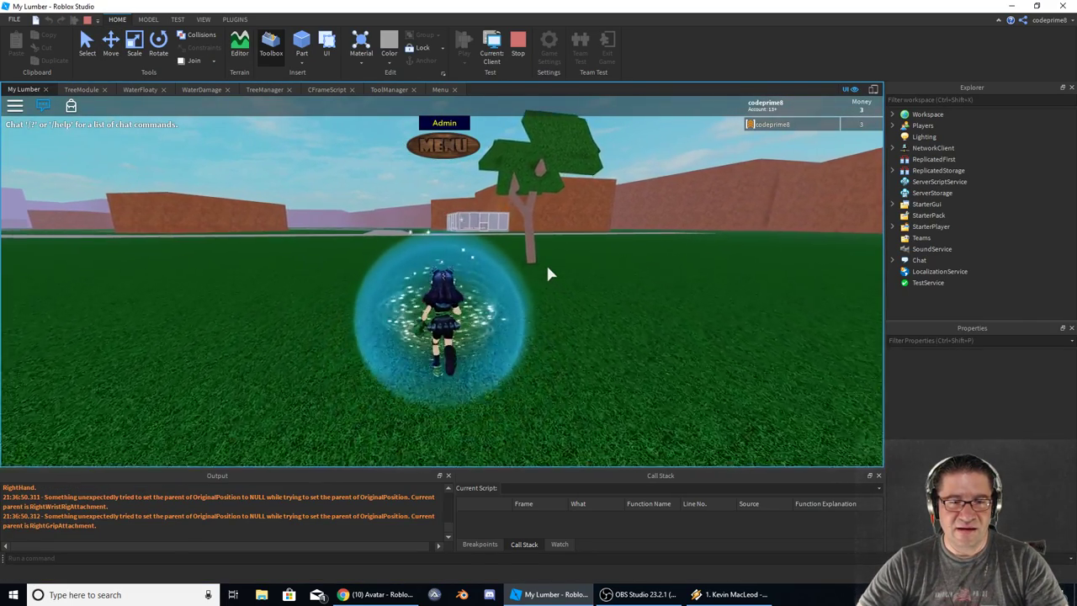
pyautogui.moveTo(547, 278); pyautogui.dragTo(546, 277, button='right')
pyautogui.press('s')
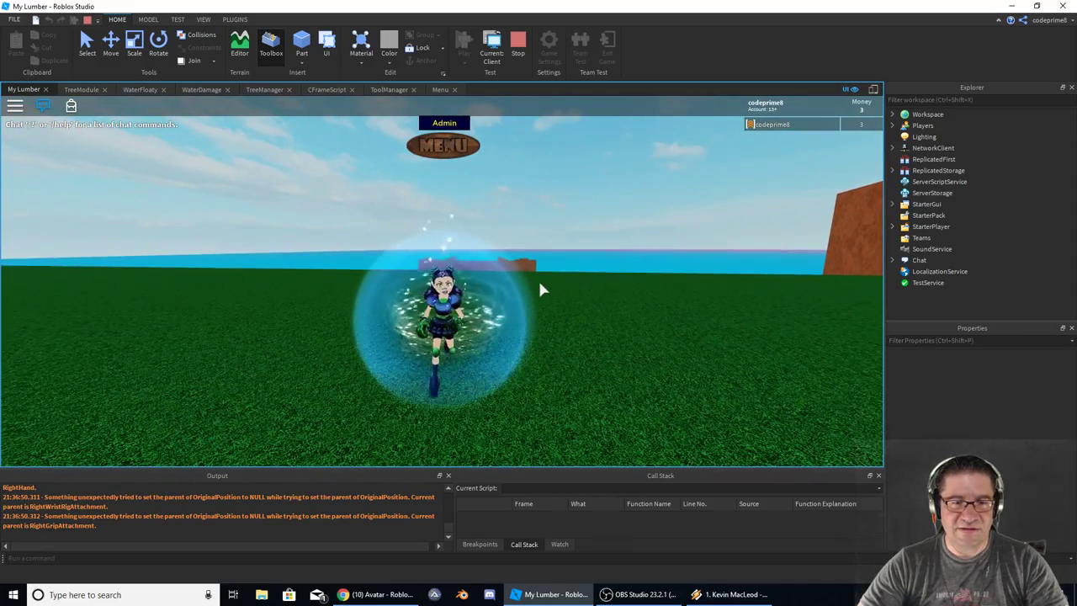
pyautogui.scroll(4, 515, 314)
pyautogui.moveTo(514, 314); pyautogui.dragTo(515, 313, button='right')
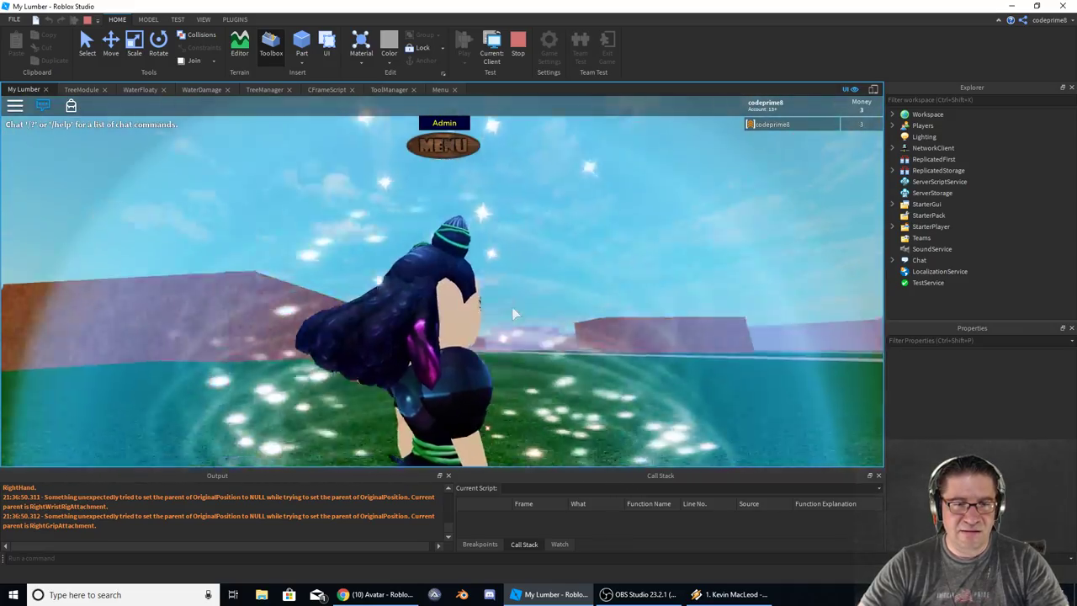
pyautogui.scroll(-3, 513, 311)
pyautogui.scroll(2, 515, 313)
pyautogui.moveTo(512, 313)
pyautogui.mouseDown(button='right')
pyautogui.moveTo(547, 313)
pyautogui.moveTo(500, 313)
pyautogui.mouseUp(button='right')
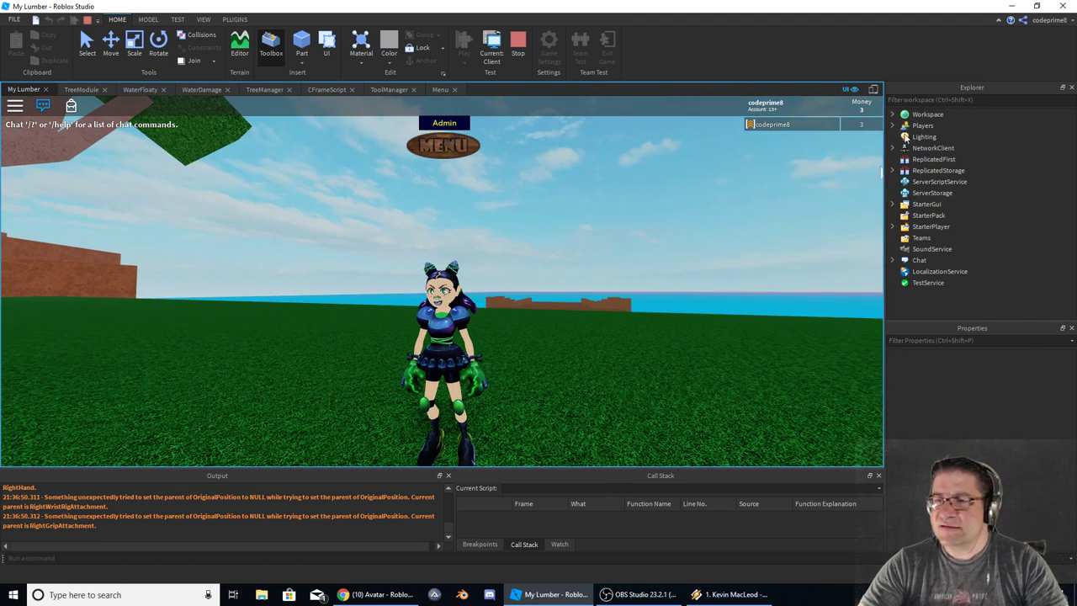
# Step: Copy the player's character model from the running game's Workspace and stop the playtest
pyautogui.click(925, 113)
pyautogui.click(893, 114)
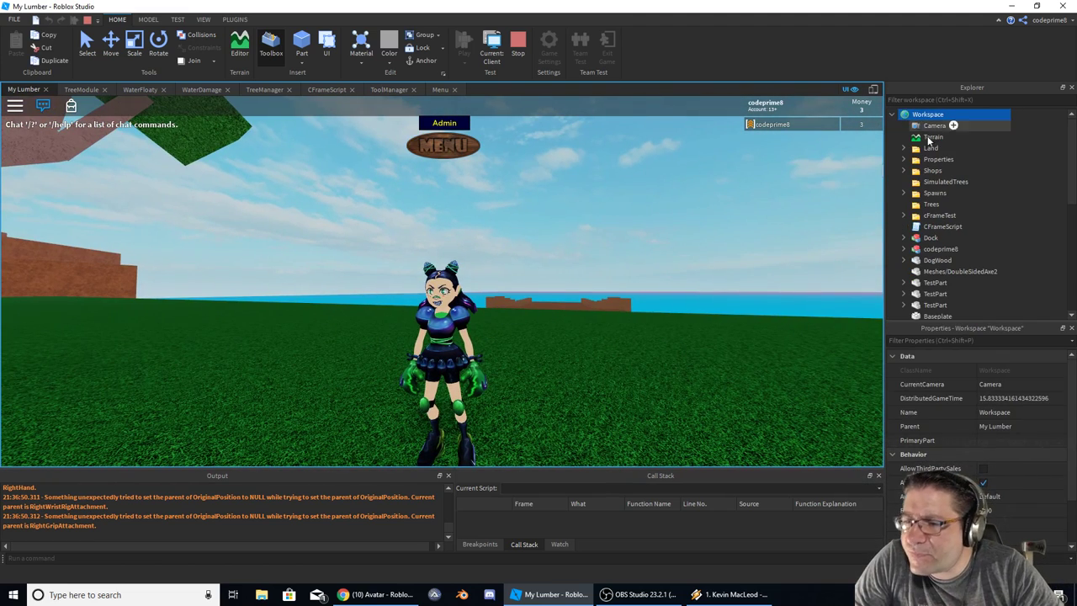
pyautogui.click(935, 250)
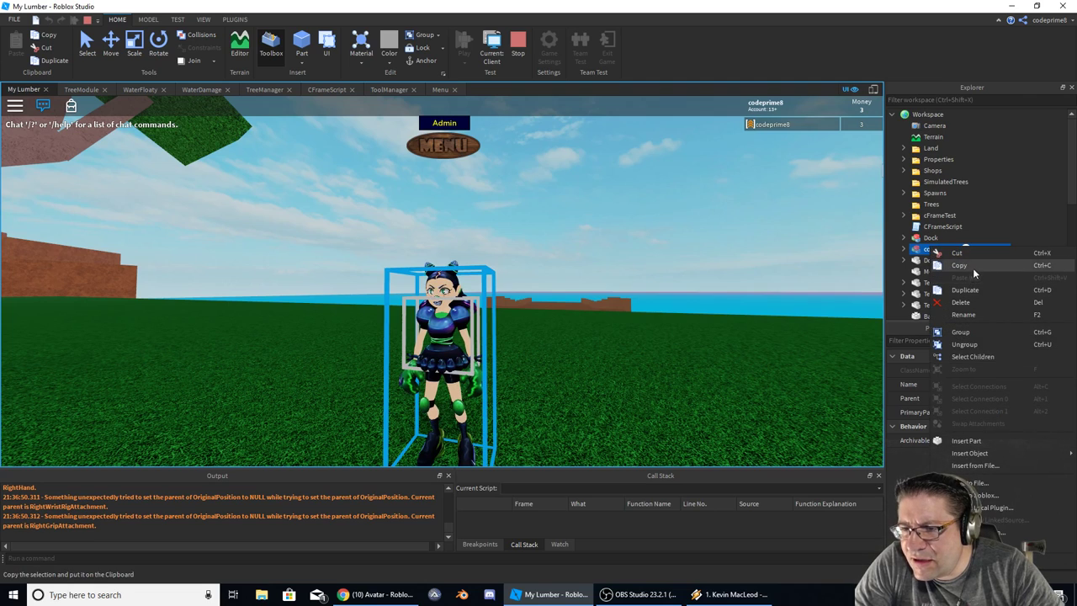
pyautogui.click(517, 42)
# Step: Locate the WoodStore folder through the shop desk and paste the copied character into it
pyautogui.moveTo(518, 324); pyautogui.dragTo(498, 316, button='right')
pyautogui.scroll(-3, 500, 316)
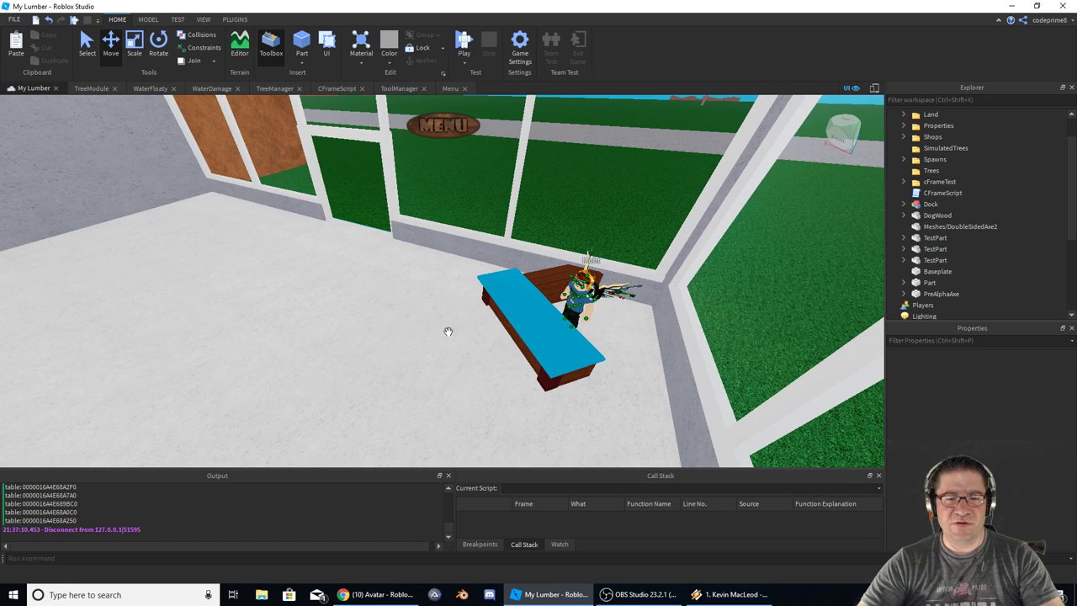
pyautogui.click(548, 328)
pyautogui.click(958, 295)
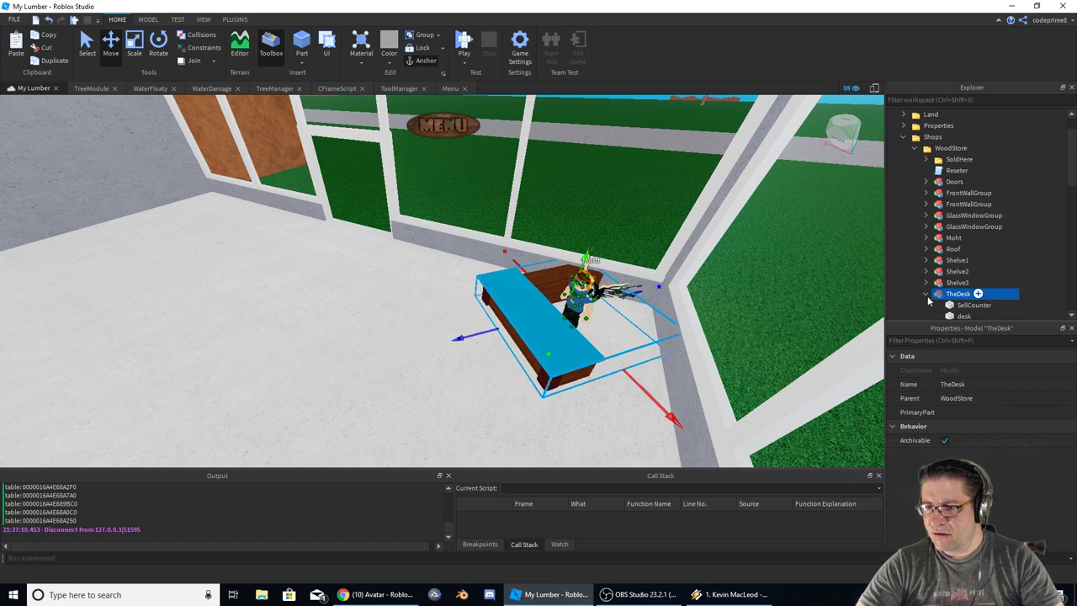
pyautogui.click(952, 149)
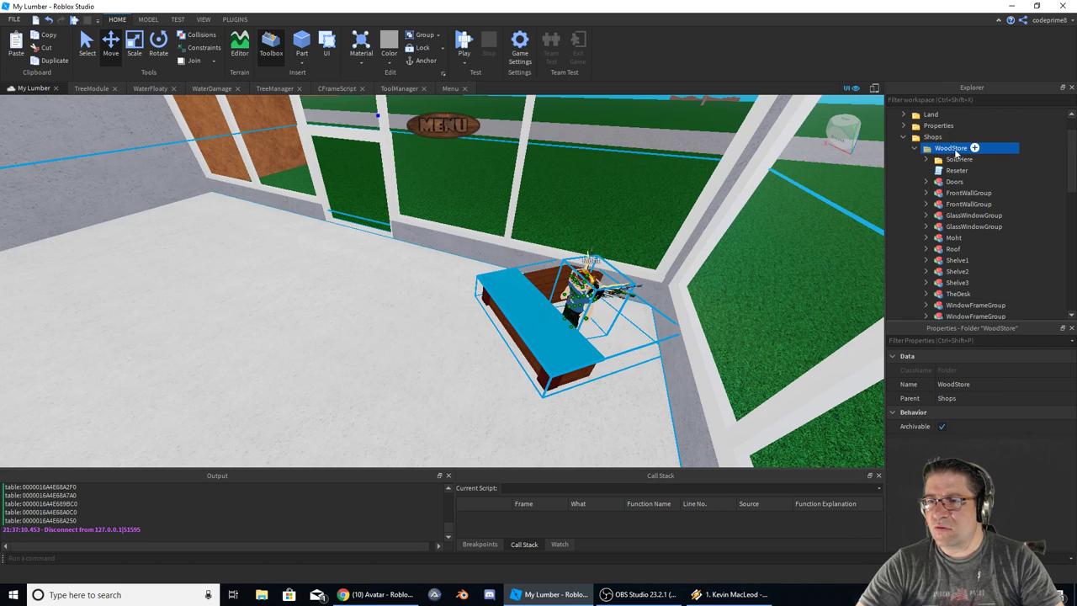
pyautogui.rightClick(956, 149)
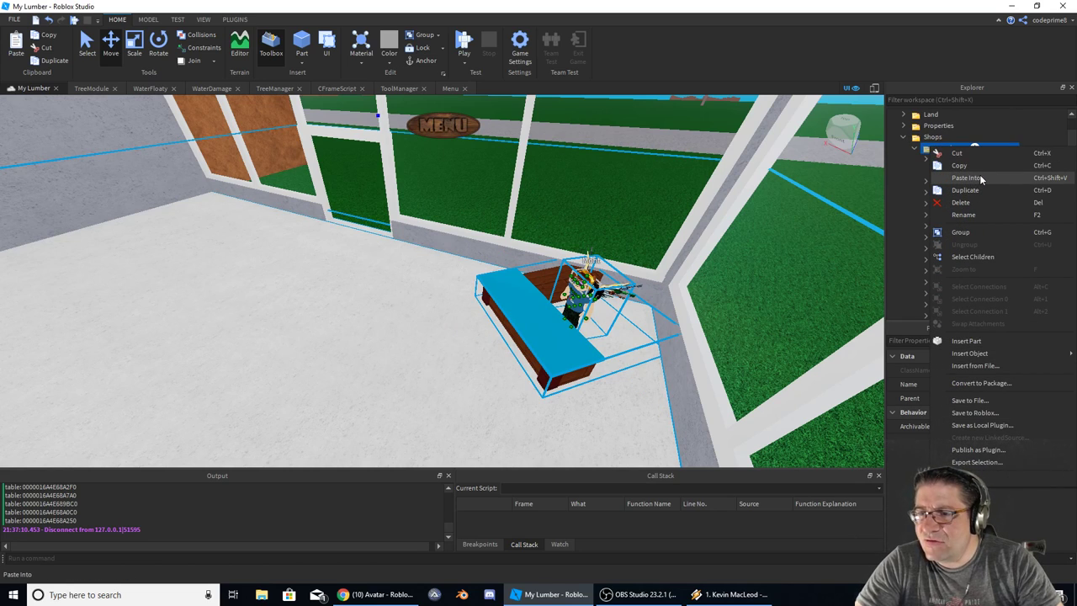
pyautogui.click(979, 177)
# Step: Move the pasted character across the map to just outside the wood store's corner window
pyautogui.moveTo(615, 271); pyautogui.dragTo(611, 262, button='right')
pyautogui.press('w')
pyautogui.moveTo(557, 290); pyautogui.dragTo(735, 336)
pyautogui.moveTo(735, 336); pyautogui.dragTo(746, 326, button='right')
pyautogui.press('d')
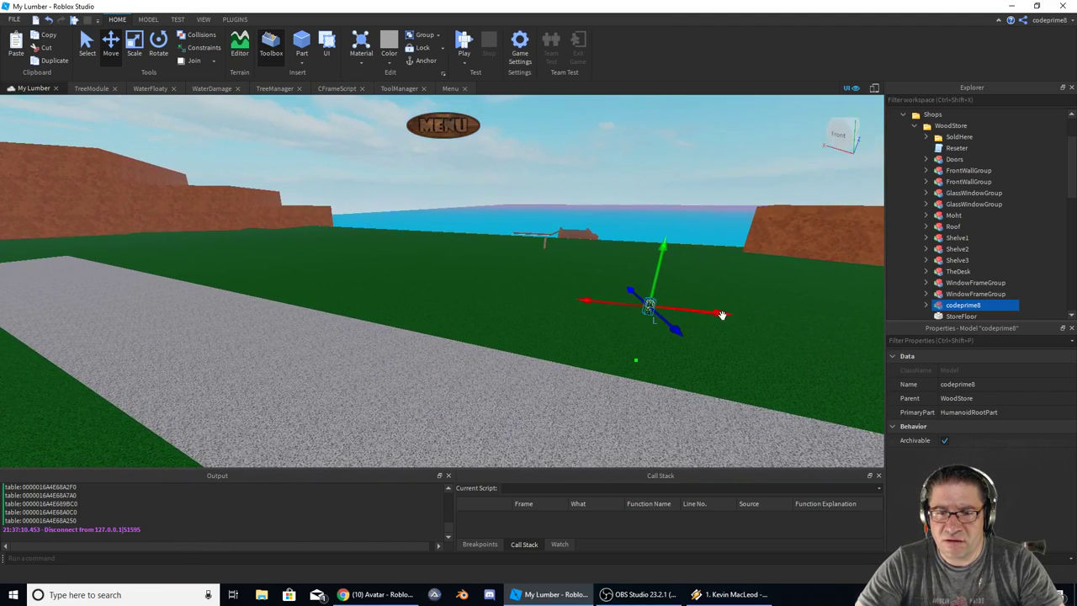
pyautogui.moveTo(597, 308); pyautogui.dragTo(485, 291)
pyautogui.moveTo(485, 291); pyautogui.dragTo(514, 295, button='right')
pyautogui.press('d')
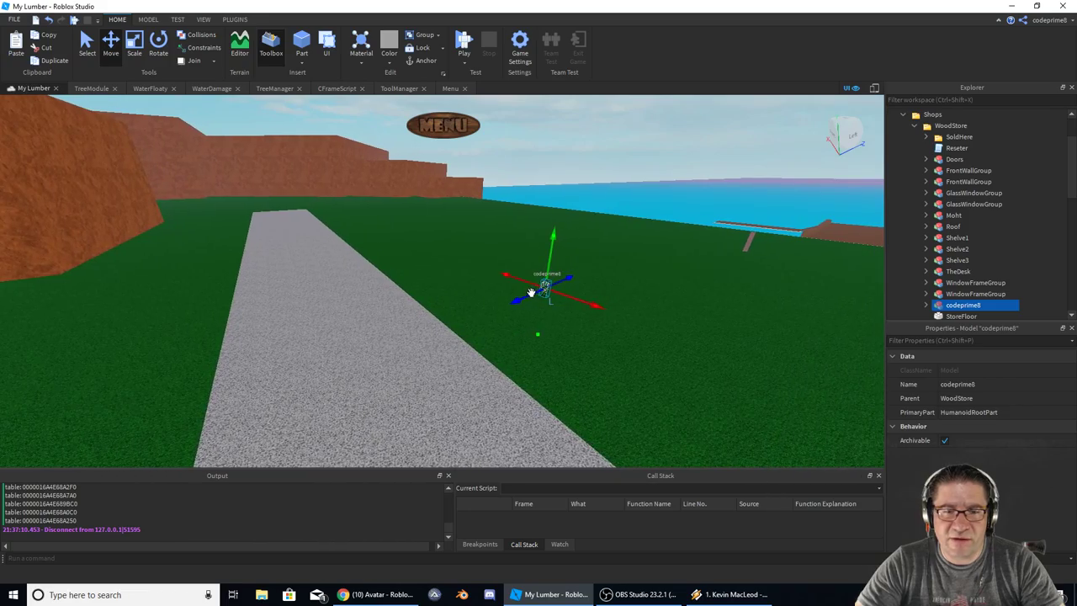
pyautogui.moveTo(441, 328); pyautogui.dragTo(305, 397)
pyautogui.press('w')
pyautogui.moveTo(294, 370); pyautogui.dragTo(356, 384, button='right')
pyautogui.moveTo(505, 378); pyautogui.dragTo(267, 169)
pyautogui.press('w')
pyautogui.moveTo(267, 169); pyautogui.dragTo(268, 169, button='right')
pyautogui.press('w')
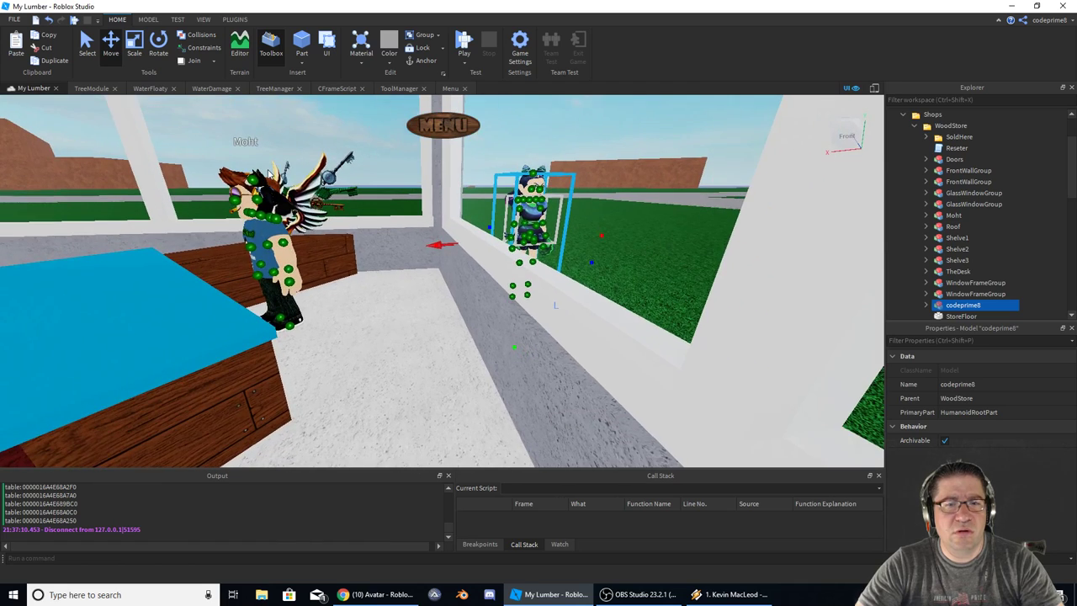
# Step: Move the character through the window into the store, behind the desk next to Moht
pyautogui.press('d')
pyautogui.press('a')
pyautogui.moveTo(492, 246); pyautogui.dragTo(414, 244)
pyautogui.moveTo(334, 248); pyautogui.dragTo(333, 248, button='right')
pyautogui.press('a')
pyautogui.press('e')
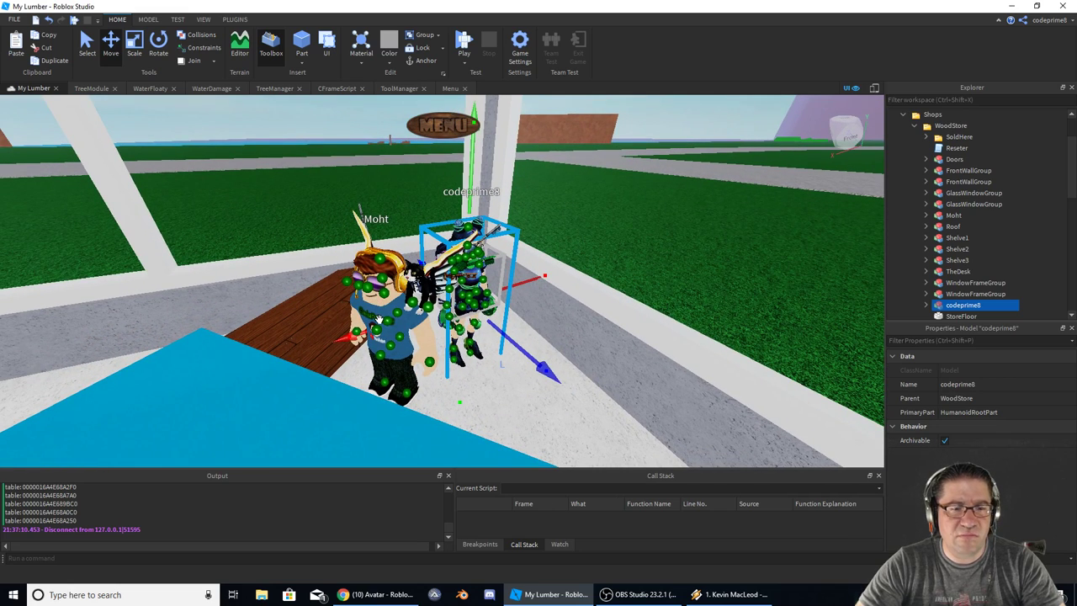
# Step: Delete the old Moht shopkeeper model and rename the pasted character Moht
pyautogui.click(377, 312)
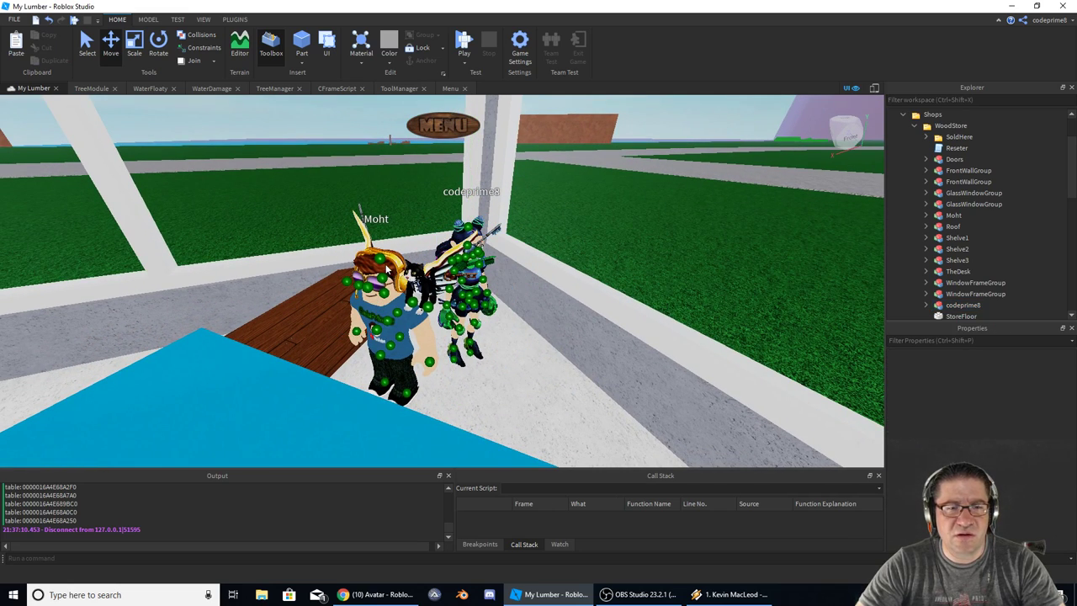
pyautogui.click(949, 217)
pyautogui.press('Delete')
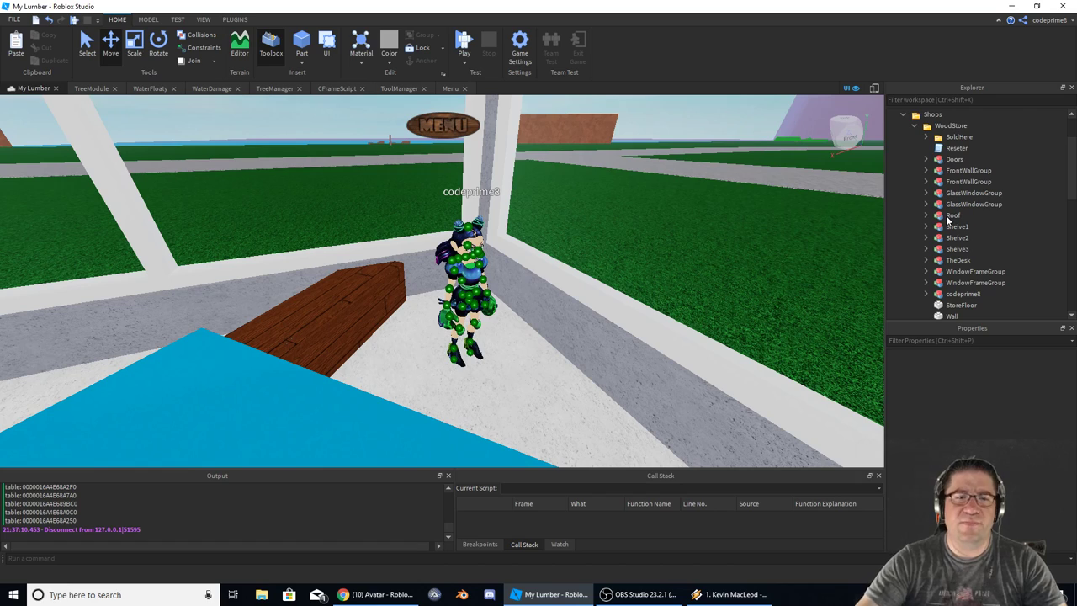
pyautogui.click(473, 243)
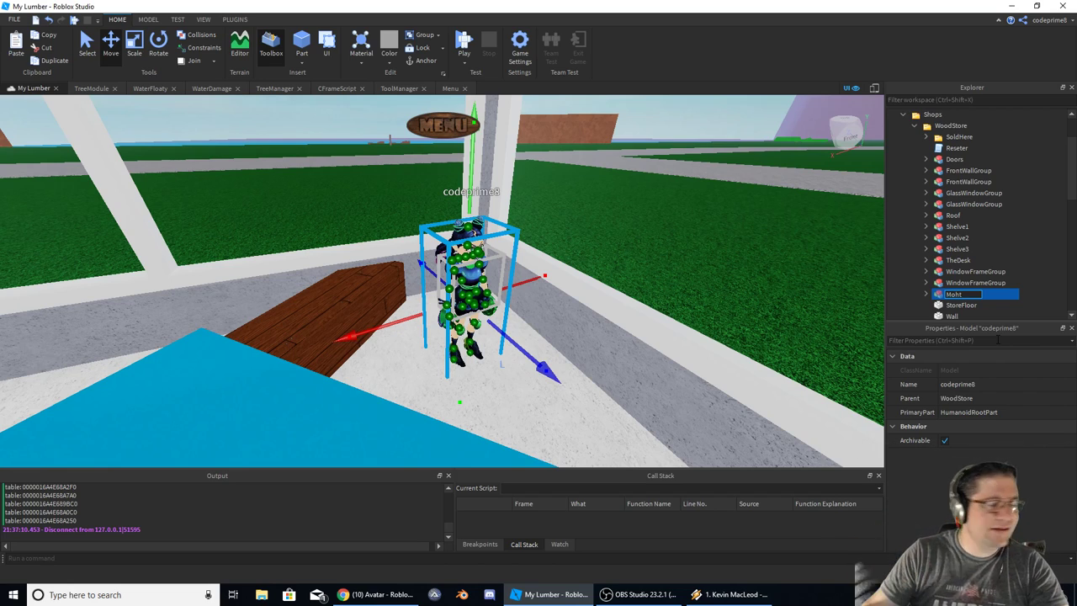
# Step: Rotate Moht to face the desk, turning off Rotate and Move grid snapping for the fine adjustment
pyautogui.click(155, 44)
pyautogui.moveTo(337, 375); pyautogui.dragTo(251, 246)
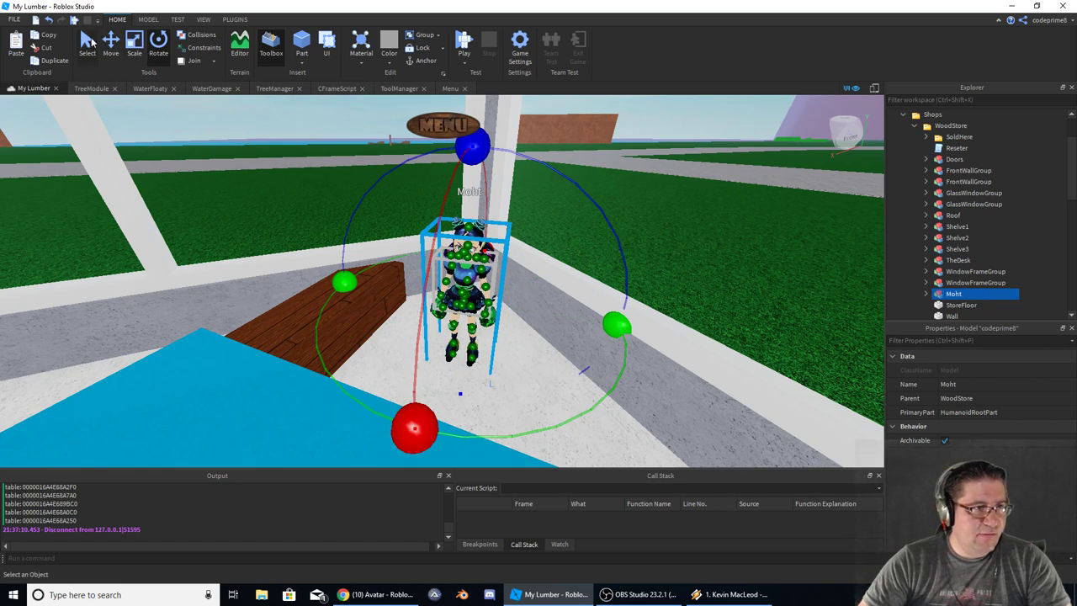
pyautogui.click(148, 19)
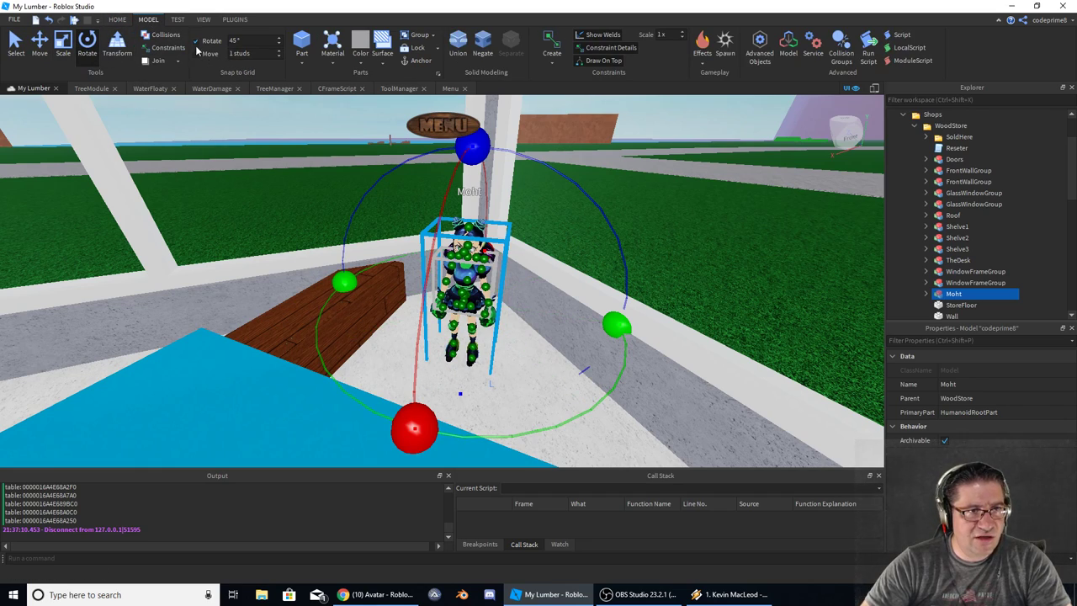
pyautogui.moveTo(344, 280); pyautogui.dragTo(356, 272)
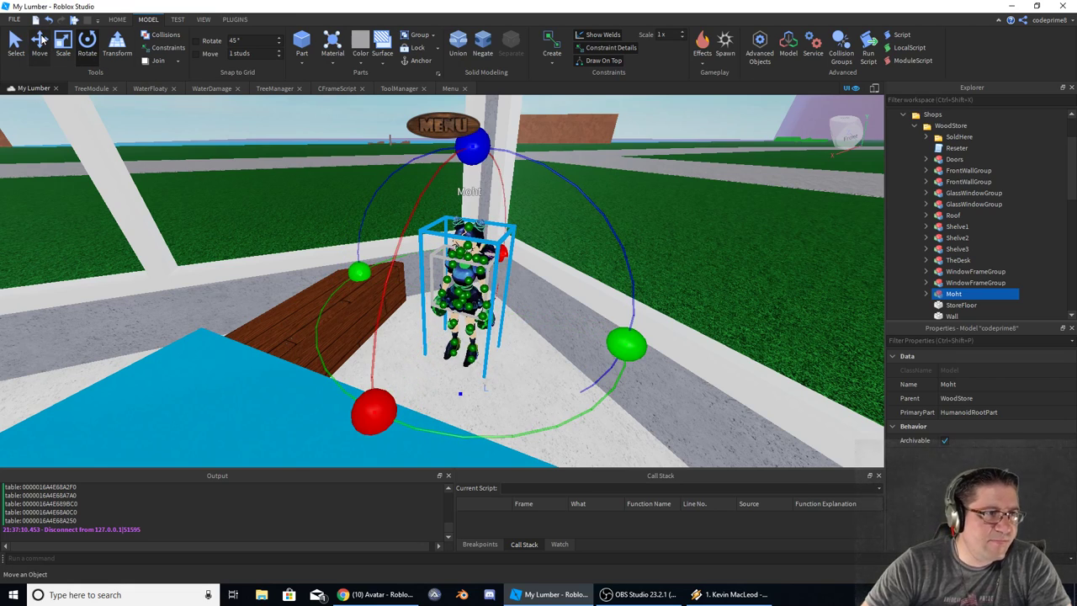
# Step: Move Moht into place behind the desk and check the placement from the front and side
pyautogui.click(40, 40)
pyautogui.moveTo(402, 376); pyautogui.dragTo(263, 436)
pyautogui.moveTo(349, 378); pyautogui.dragTo(350, 379, button='right')
pyautogui.scroll(4, 349, 378)
pyautogui.scroll(-2, 350, 380)
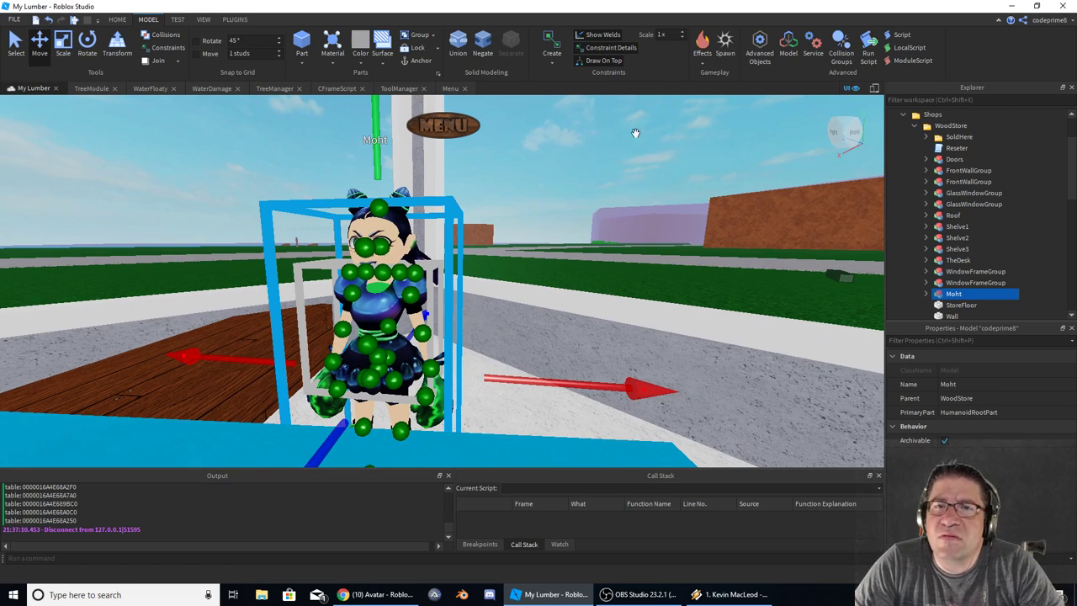
pyautogui.moveTo(534, 234); pyautogui.dragTo(533, 267, button='middle')
pyautogui.moveTo(574, 295); pyautogui.dragTo(575, 293, button='right')
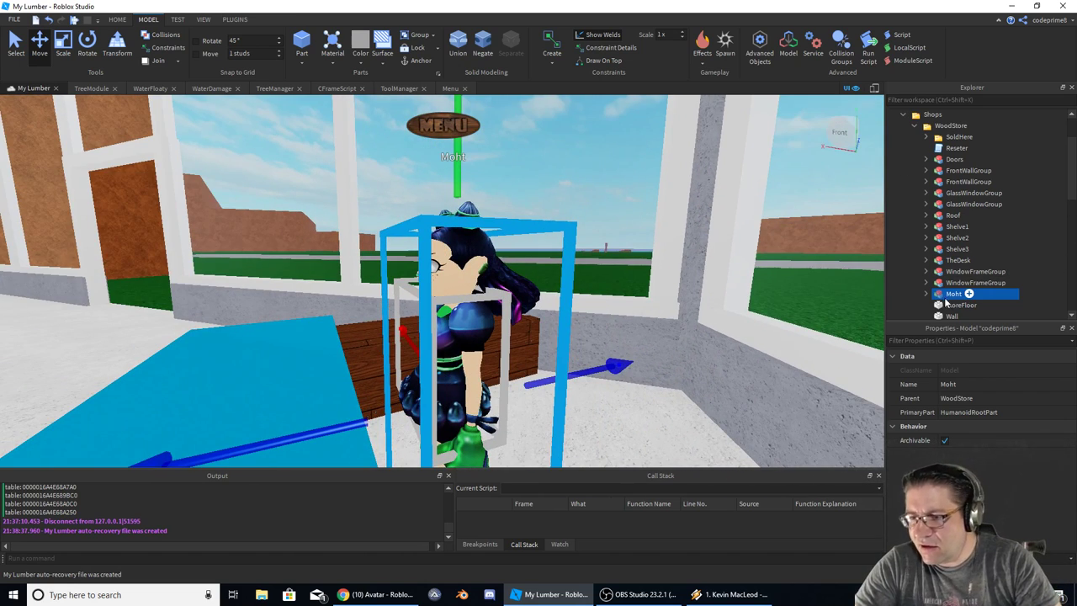
# Step: Anchor the HumanoidRootPart of the Moht model
pyautogui.click(926, 294)
pyautogui.scroll(-5, 968, 244)
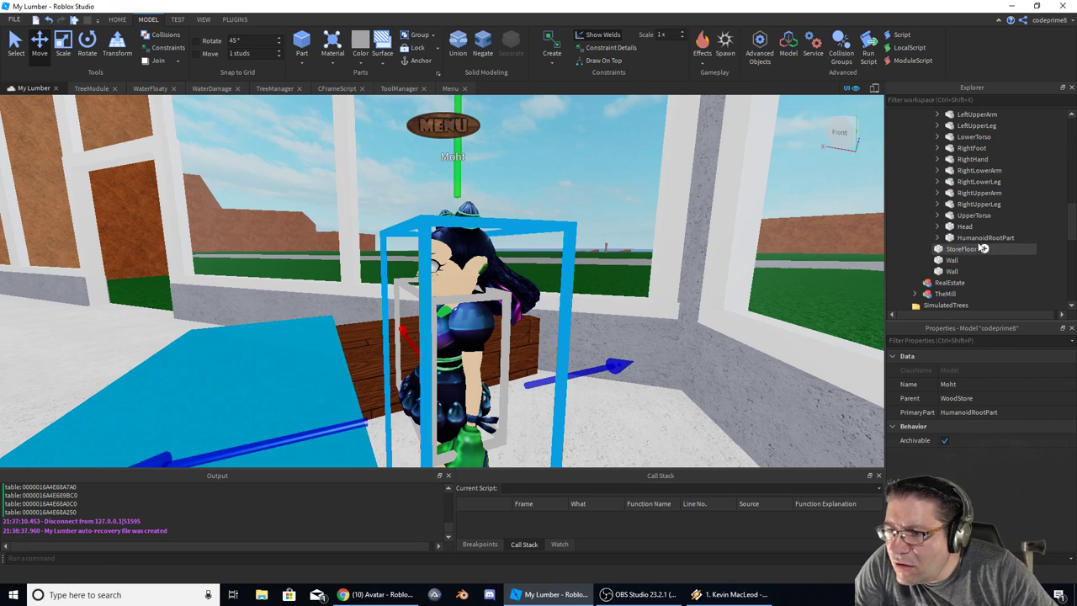
pyautogui.click(976, 238)
pyautogui.rightClick(934, 239)
pyautogui.click(911, 230)
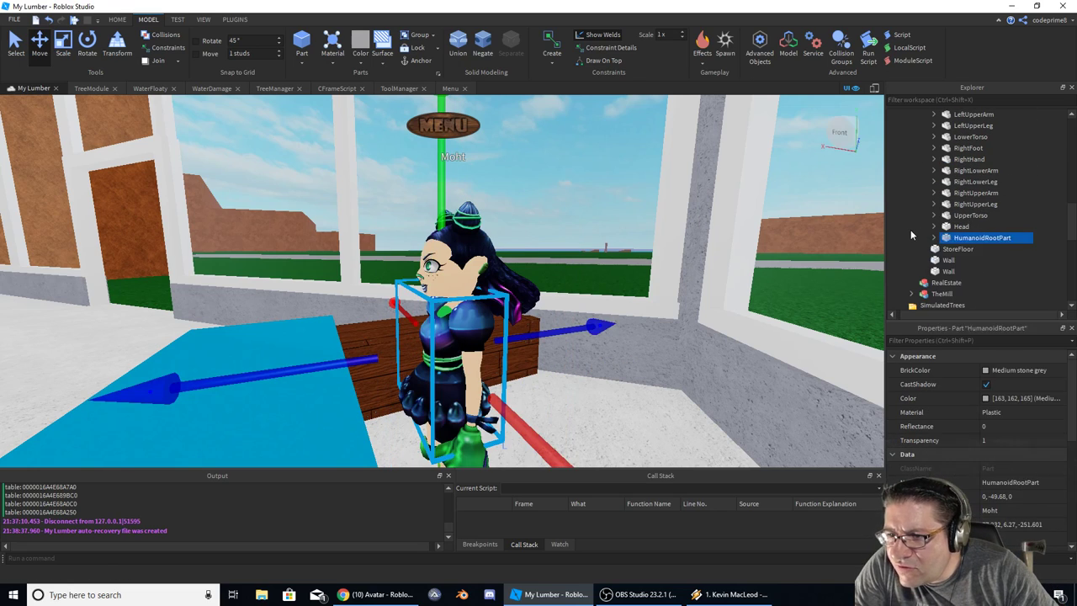
pyautogui.click(960, 238)
pyautogui.scroll(-3, 1003, 417)
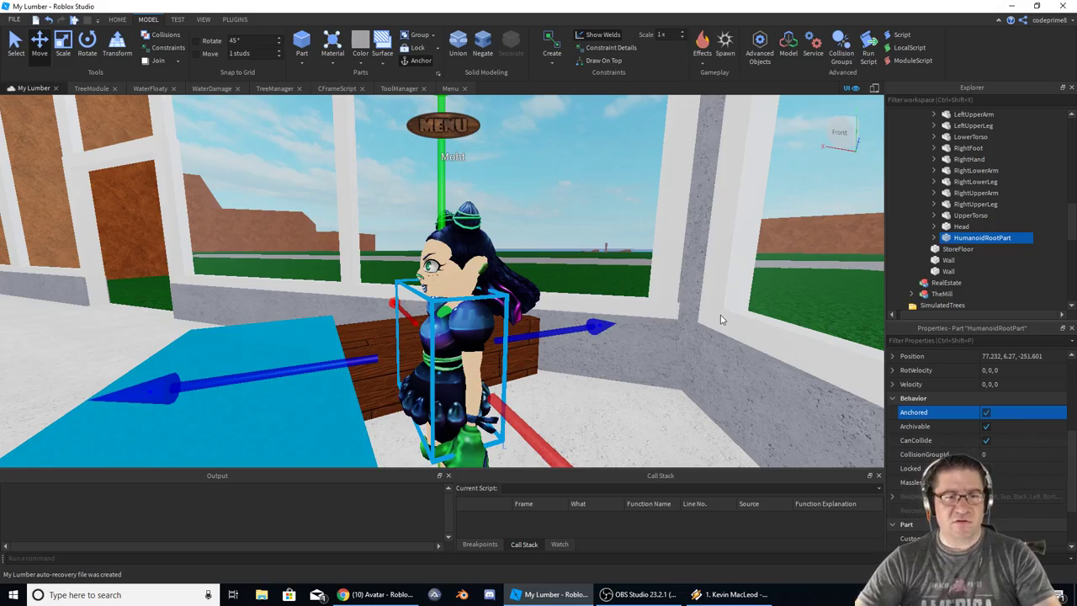
# Step: Switch to the Roblox Avatar Editor in the browser and put on the saved costume Code R8 2019
pyautogui.press('F5')
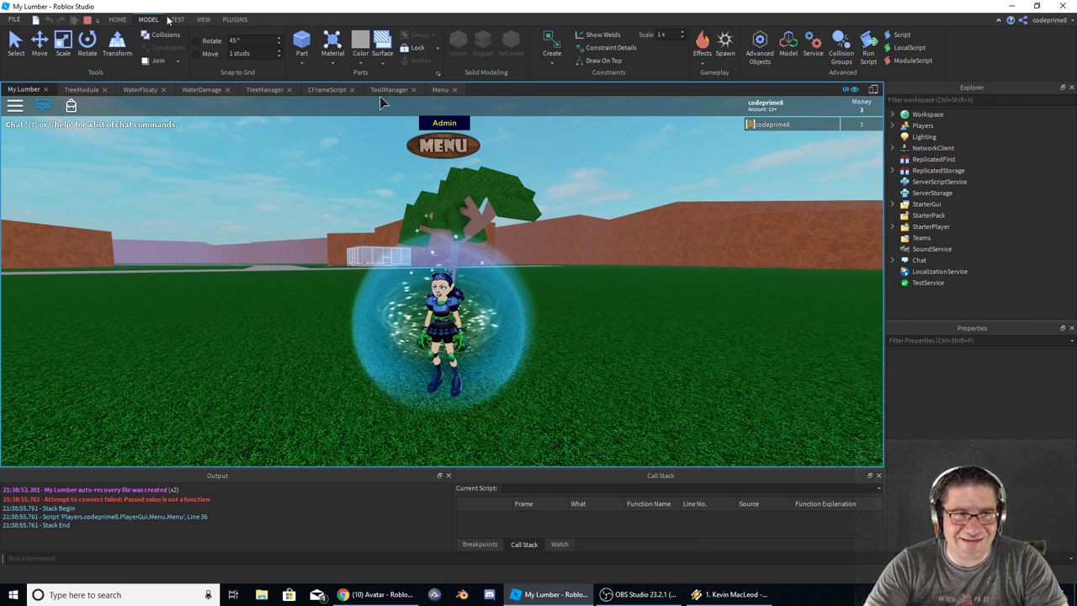
pyautogui.hotkey('alt', 'Tab')
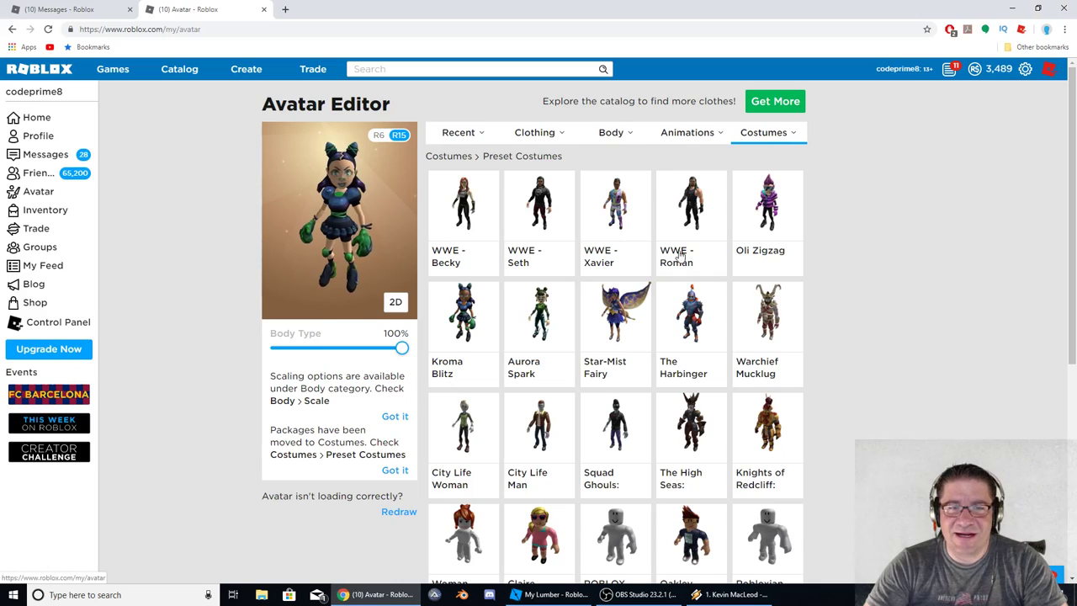
pyautogui.moveTo(763, 132)
pyautogui.click(764, 159)
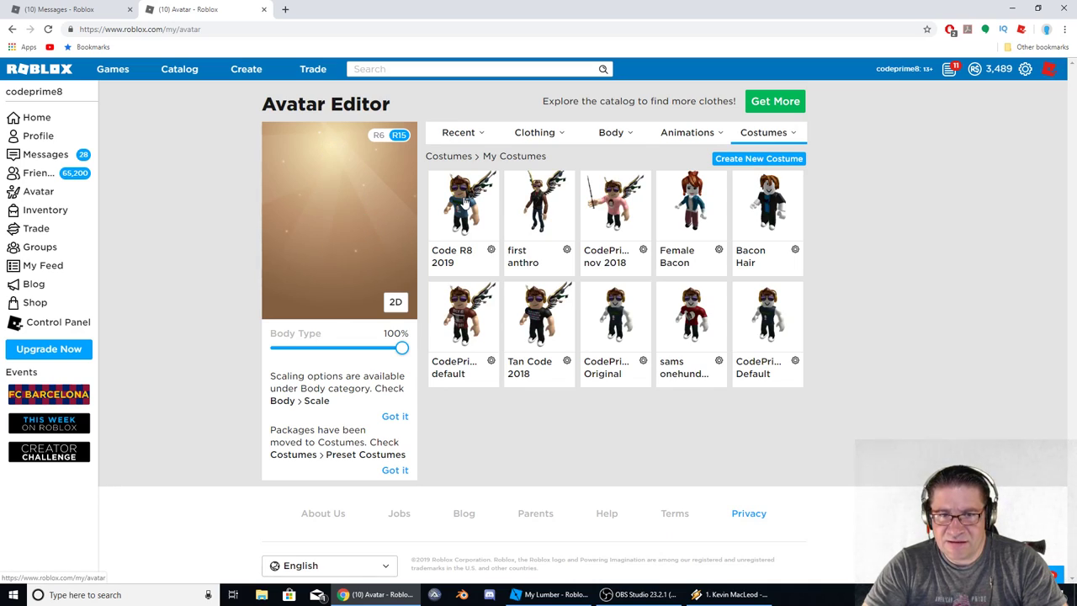
pyautogui.click(464, 200)
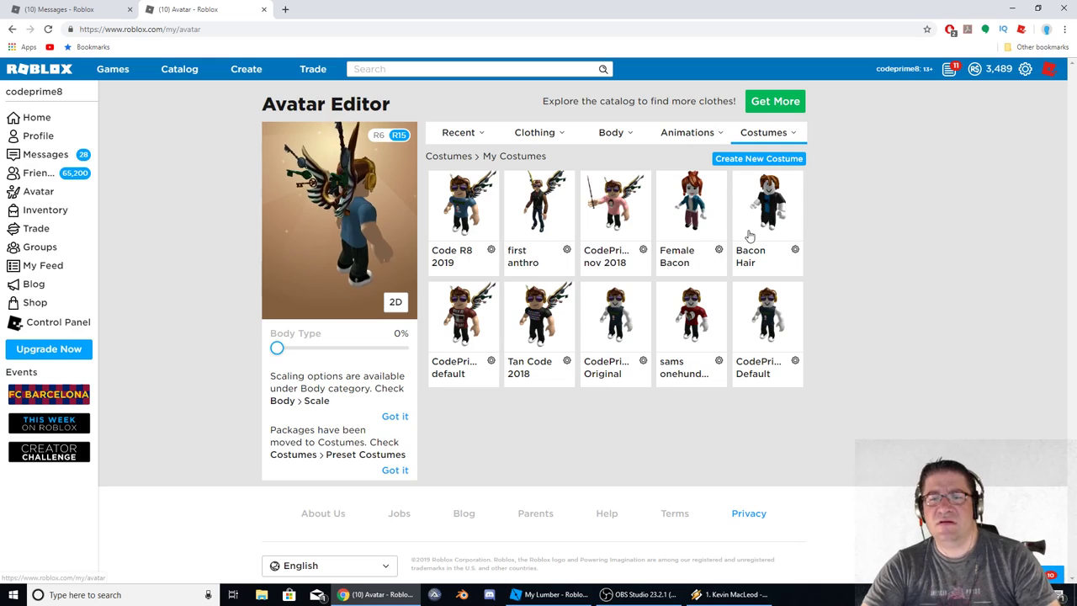
# Step: Restart the My Lumber playtest in Roblox Studio and check the player character's costume from behind and from the front
pyautogui.hotkey('alt', 'Tab')
pyautogui.press('F5')
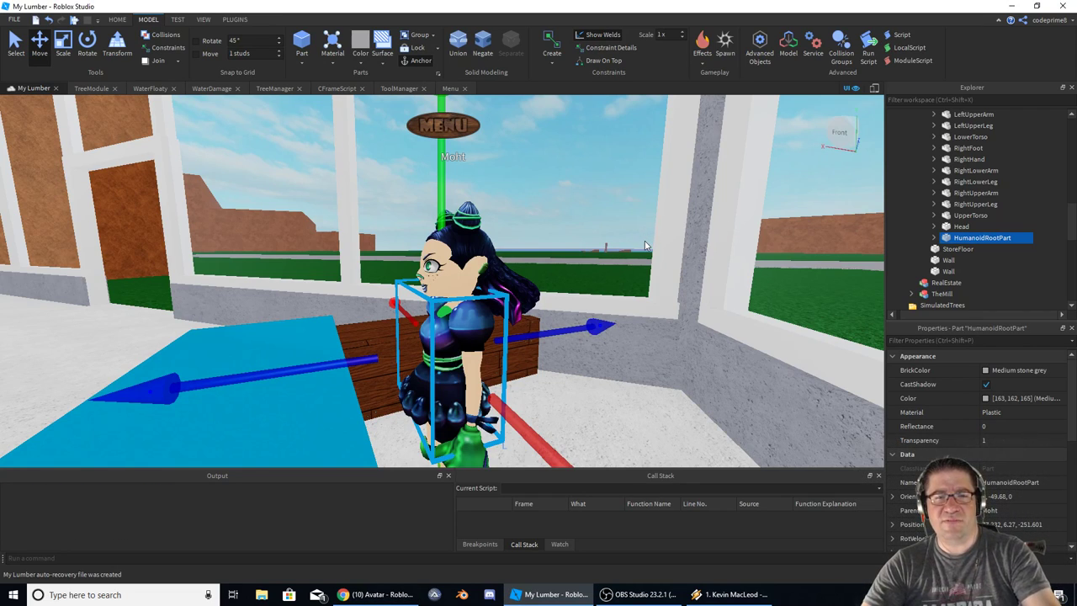
pyautogui.hotkey('alt', 'Tab')
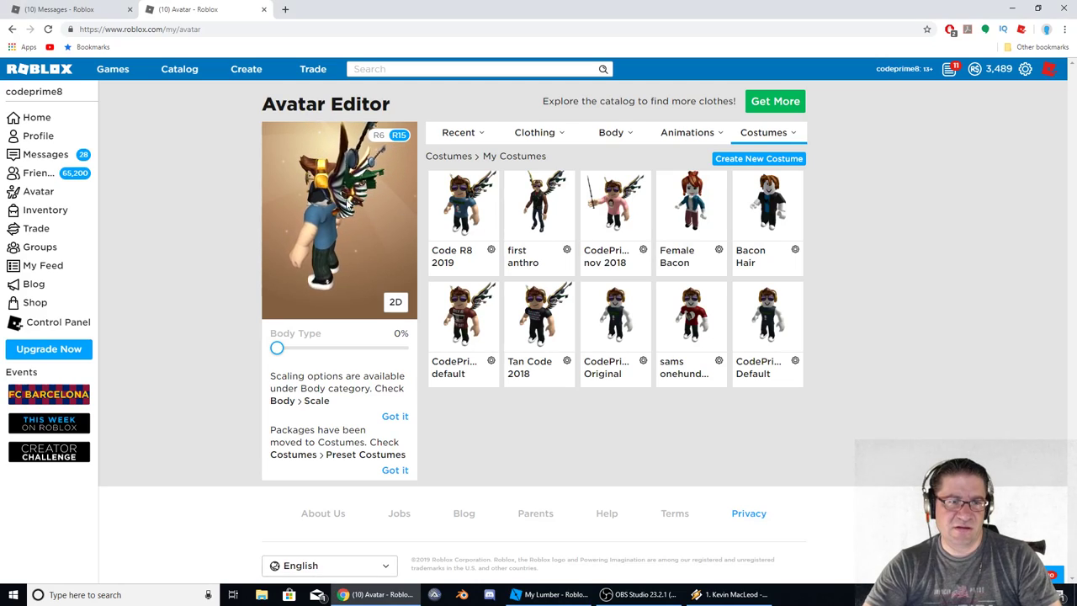
pyautogui.hotkey('alt', 'Tab')
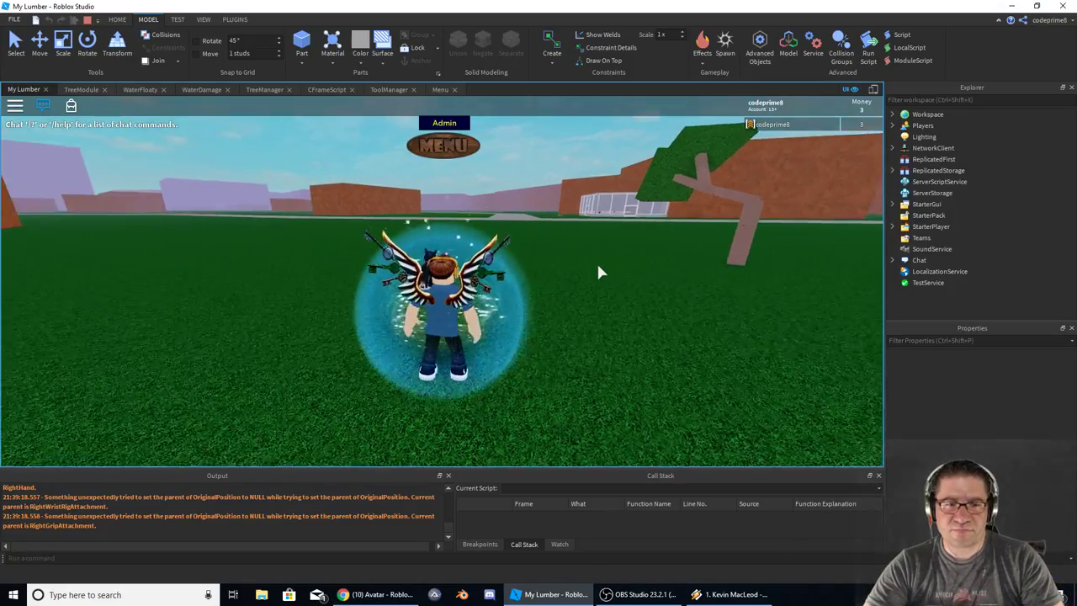
pyautogui.scroll(-3, 598, 265)
pyautogui.moveTo(598, 265); pyautogui.dragTo(598, 266, button='right')
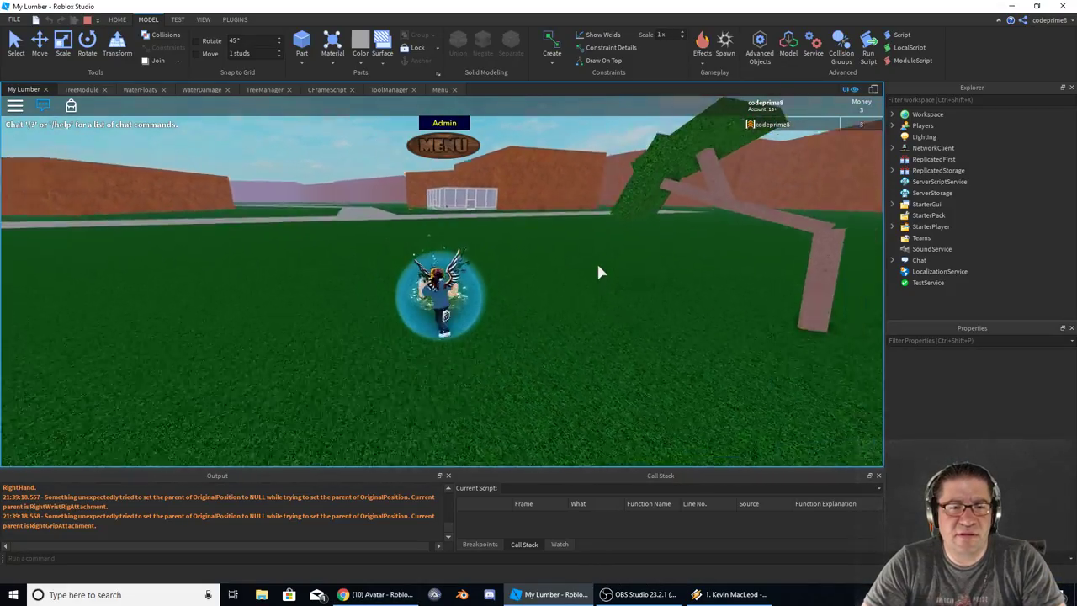
pyautogui.press('s')
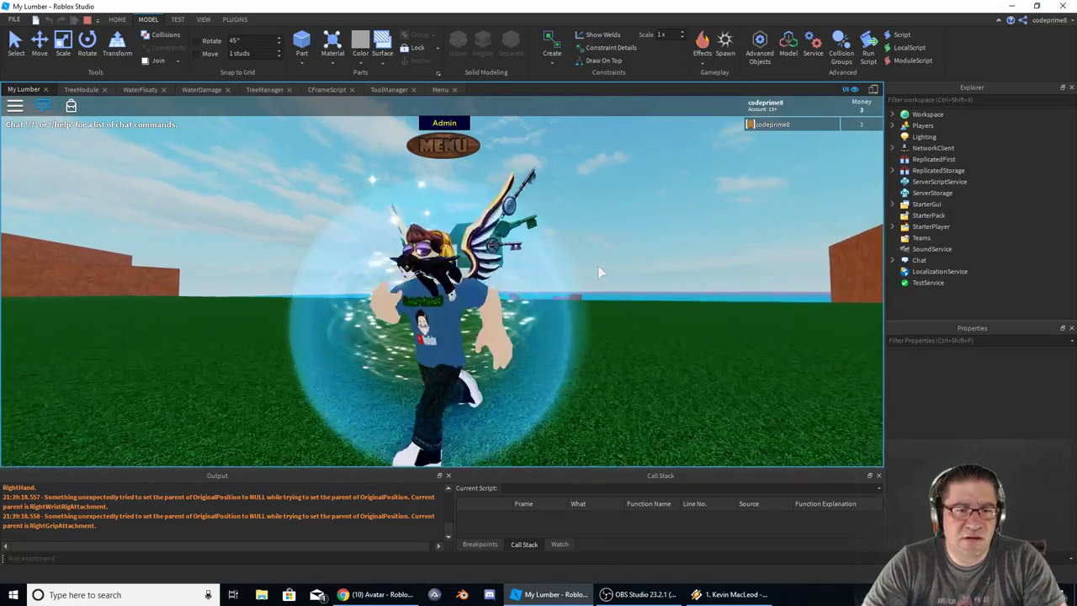
# Step: Walk the player character across the field into the wood store and up to the desk
pyautogui.press('w')
pyautogui.moveTo(598, 265); pyautogui.dragTo(598, 266, button='right')
pyautogui.press('w')
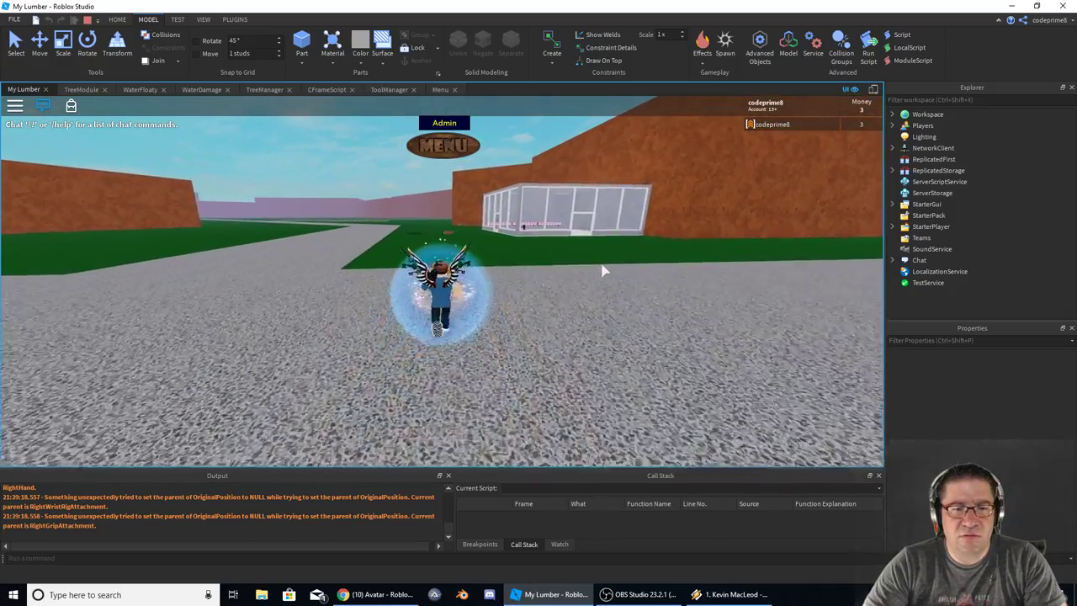
pyautogui.press('w')
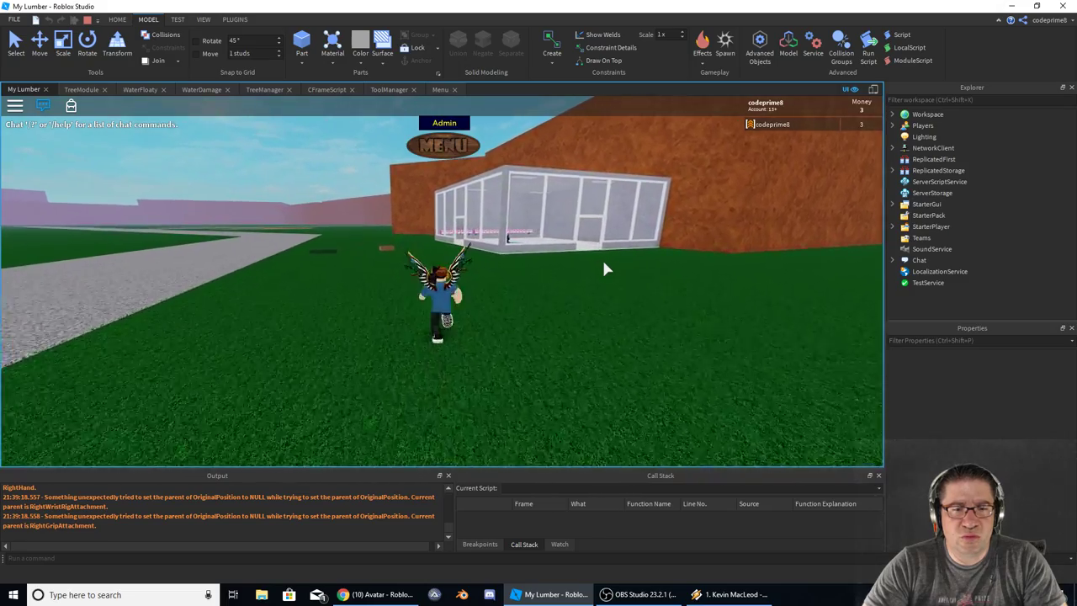
pyautogui.press('w')
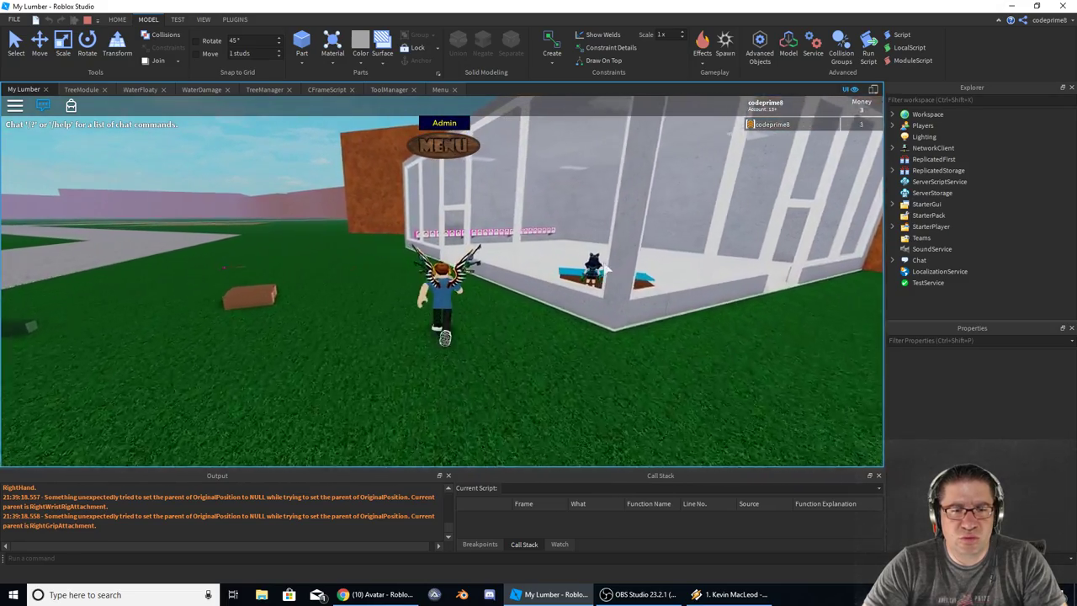
pyautogui.press('w')
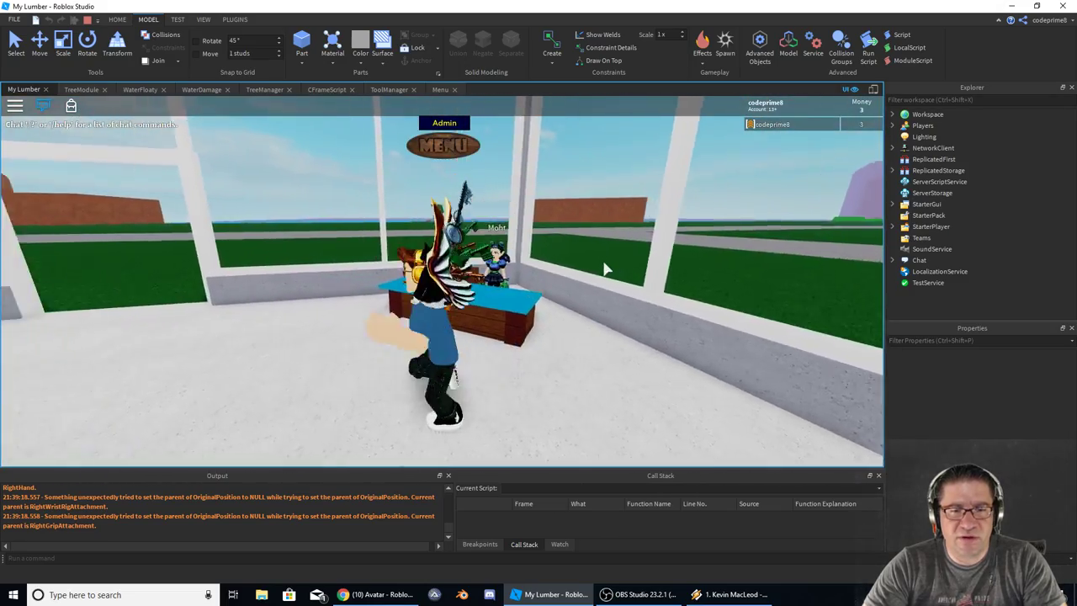
pyautogui.press('w')
pyautogui.press('space')
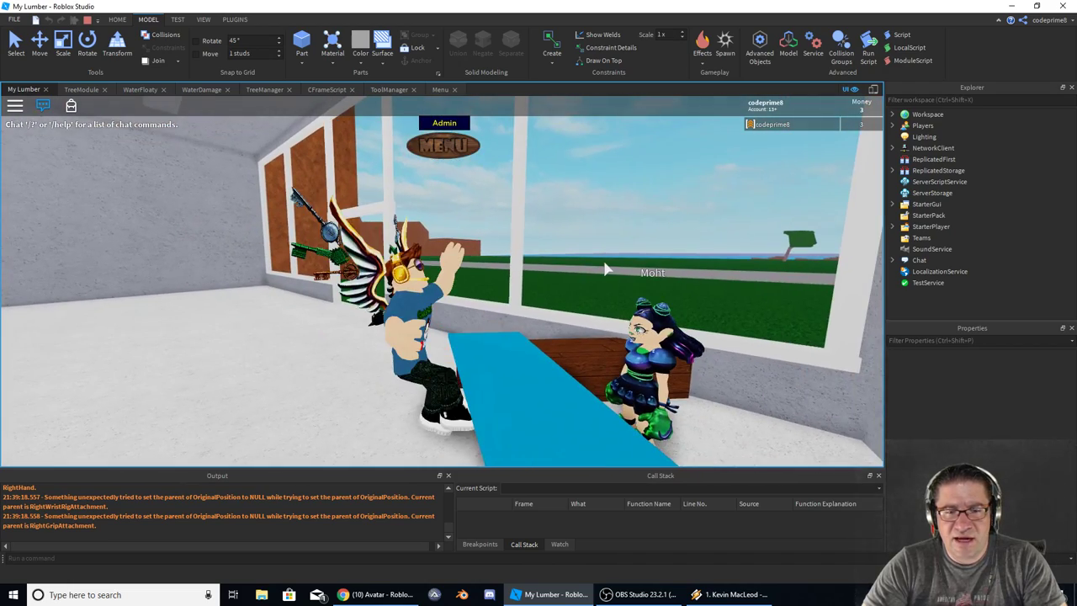
# Step: Examine Moht behind the desk from several angles, including first person, and end the playtest
pyautogui.press('a')
pyautogui.press('d')
pyautogui.moveTo(607, 270); pyautogui.dragTo(592, 268, button='right')
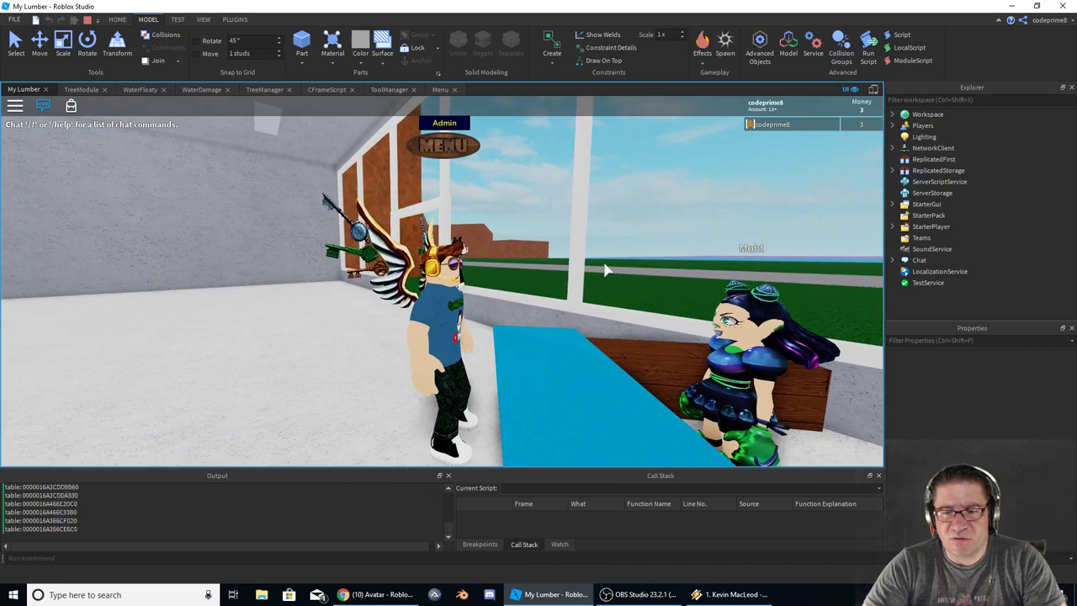
pyautogui.moveTo(542, 237); pyautogui.dragTo(555, 311, button='right')
pyautogui.press('s')
pyautogui.press('a')
pyautogui.press('s')
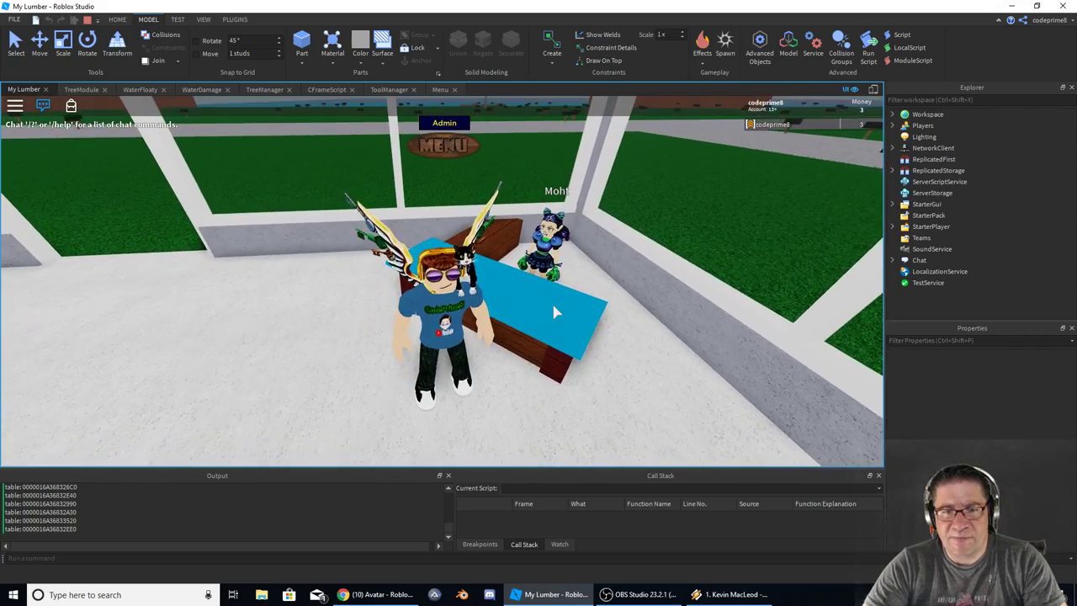
pyautogui.scroll(8, 554, 312)
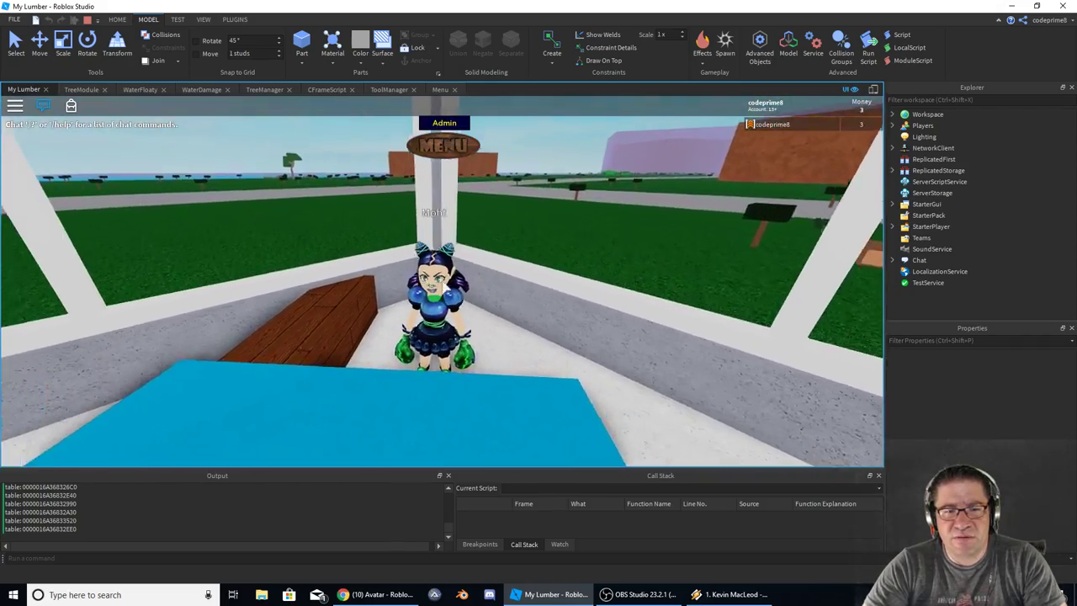
pyautogui.press('w')
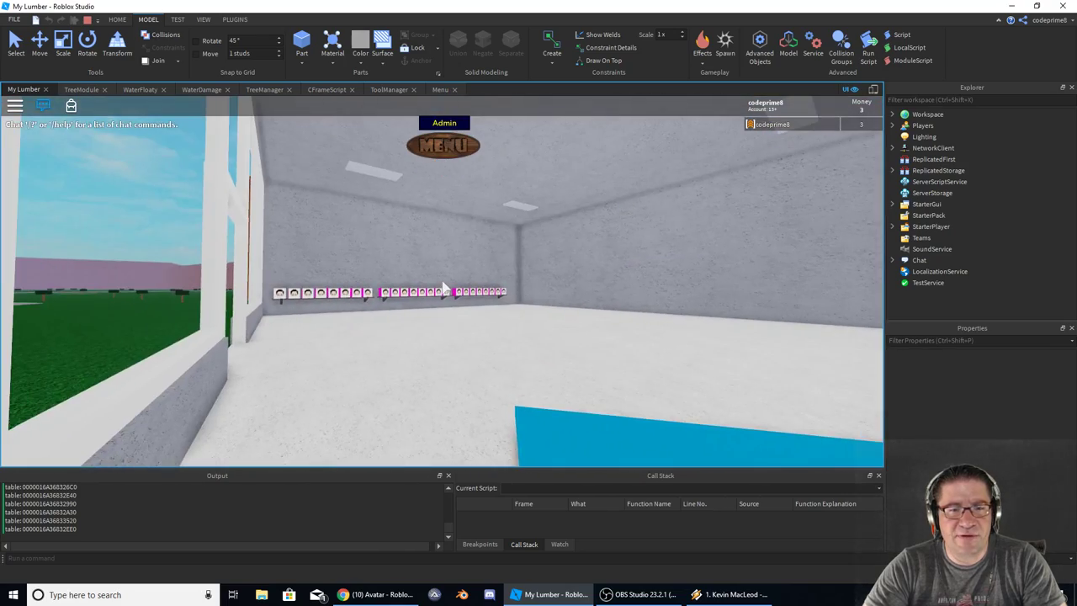
pyautogui.press('w')
pyautogui.scroll(-5, 443, 288)
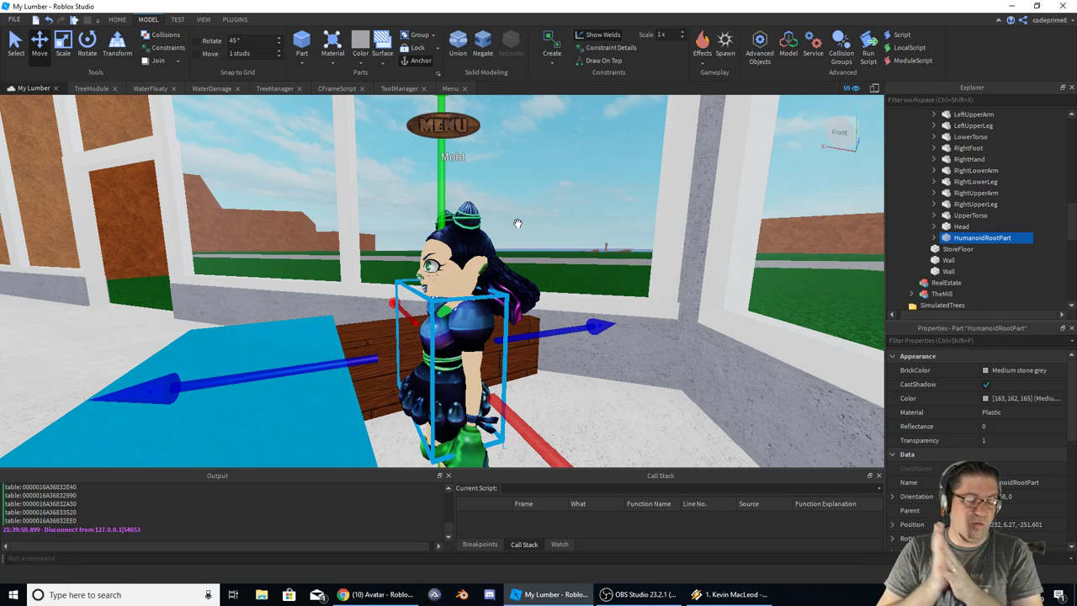
# Step: Return the view to the whole desk and collapse the Moht model in the Explorer
pyautogui.moveTo(202, 247); pyautogui.dragTo(202, 248, button='right')
pyautogui.scroll(-3, 278, 255)
pyautogui.scroll(7, 996, 238)
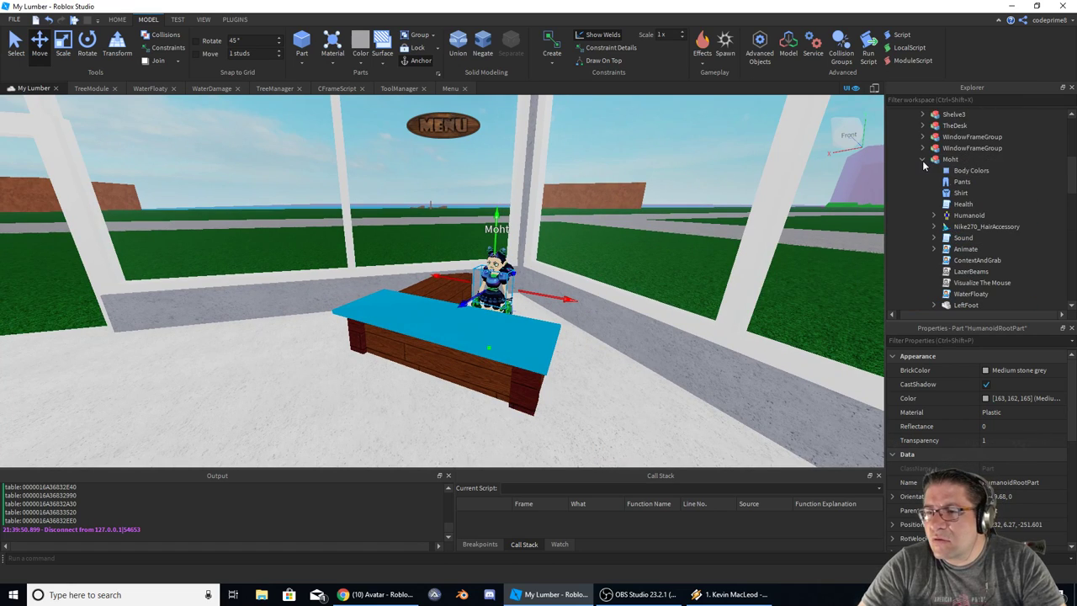
pyautogui.click(923, 160)
pyautogui.scroll(2, 968, 185)
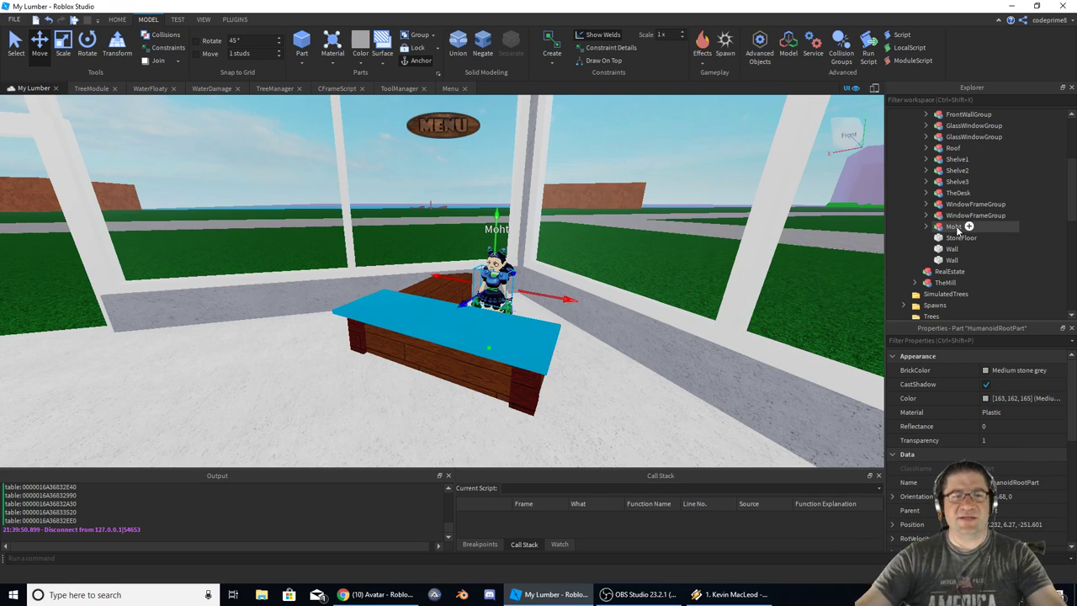
pyautogui.moveTo(953, 229); pyautogui.dragTo(928, 227)
# Step: Select the SellCounter top inside TheDesk and shorten it at one end with the Scale tool
pyautogui.scroll(4, 600, 314)
pyautogui.moveTo(601, 314); pyautogui.dragTo(572, 314, button='right')
pyautogui.click(488, 347)
pyautogui.click(487, 350)
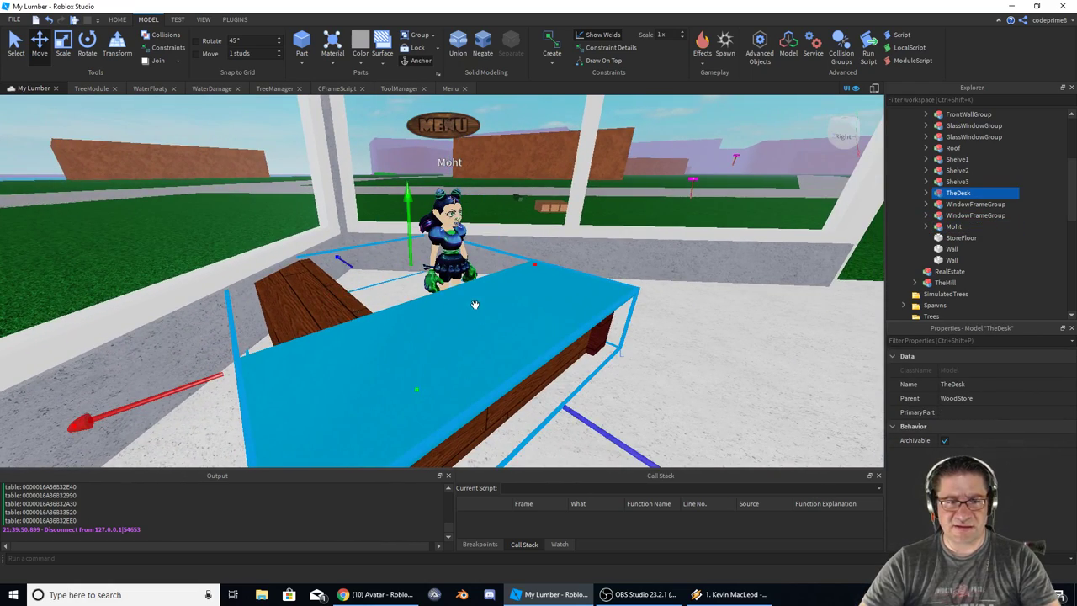
pyautogui.moveTo(437, 334); pyautogui.dragTo(436, 334, button='right')
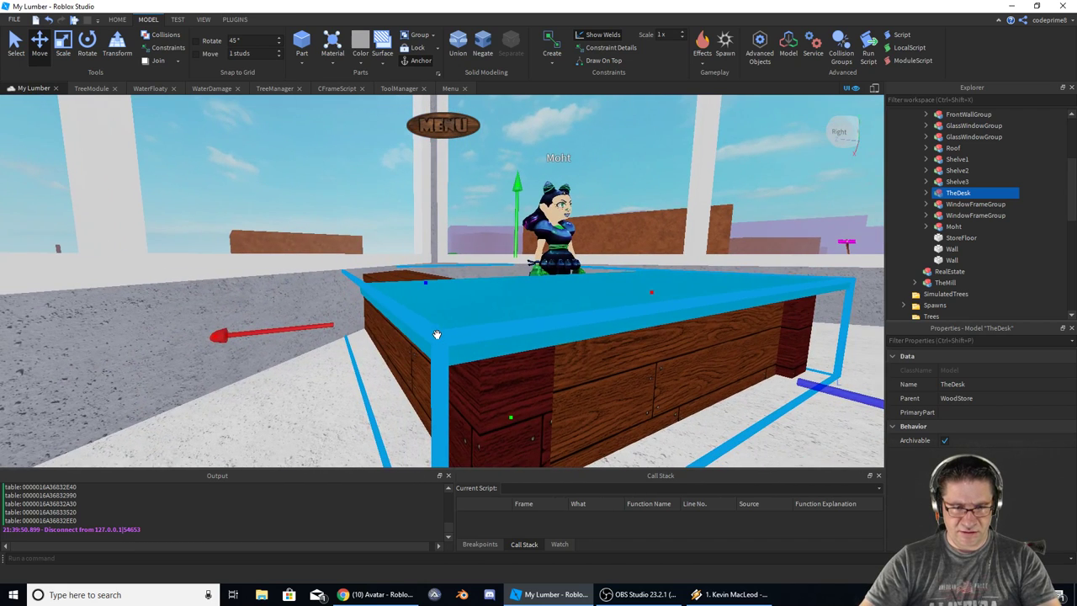
pyautogui.keyDown('alt'); pyautogui.click(437, 312); pyautogui.keyUp('alt')
pyautogui.click(64, 46)
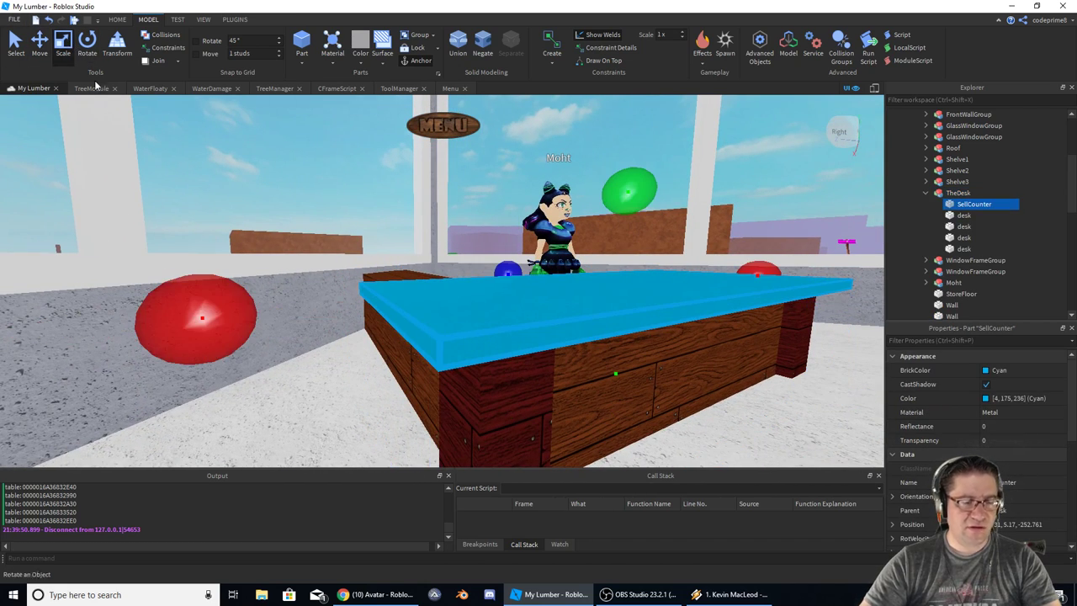
pyautogui.moveTo(198, 312); pyautogui.dragTo(267, 309)
pyautogui.moveTo(513, 277); pyautogui.dragTo(515, 277, button='right')
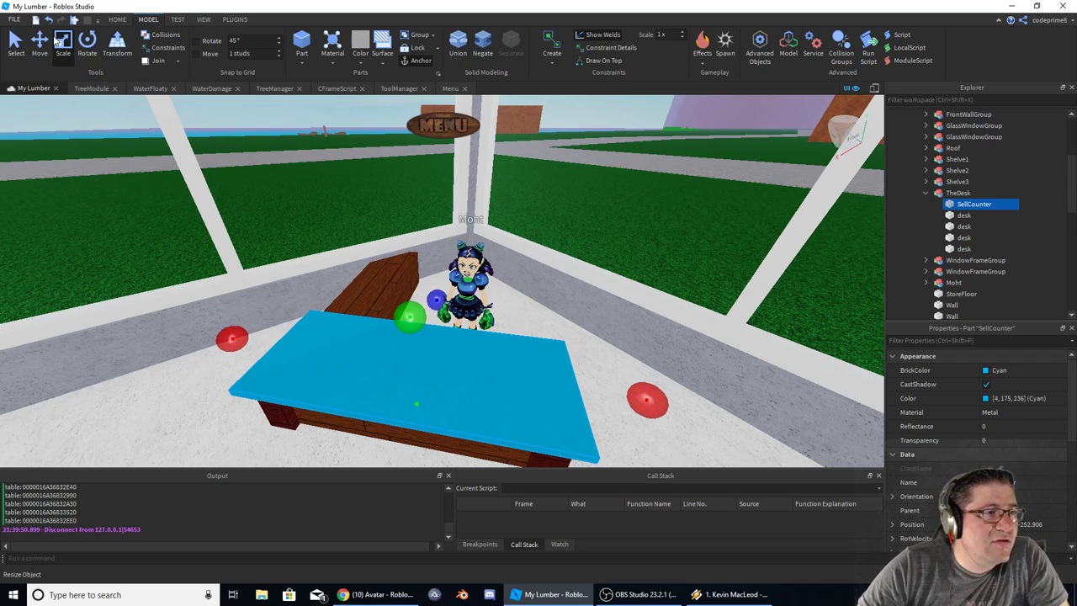
# Step: Insert a block part and size and place it as a small box on the wooden side desk beside Moht
pyautogui.click(302, 57)
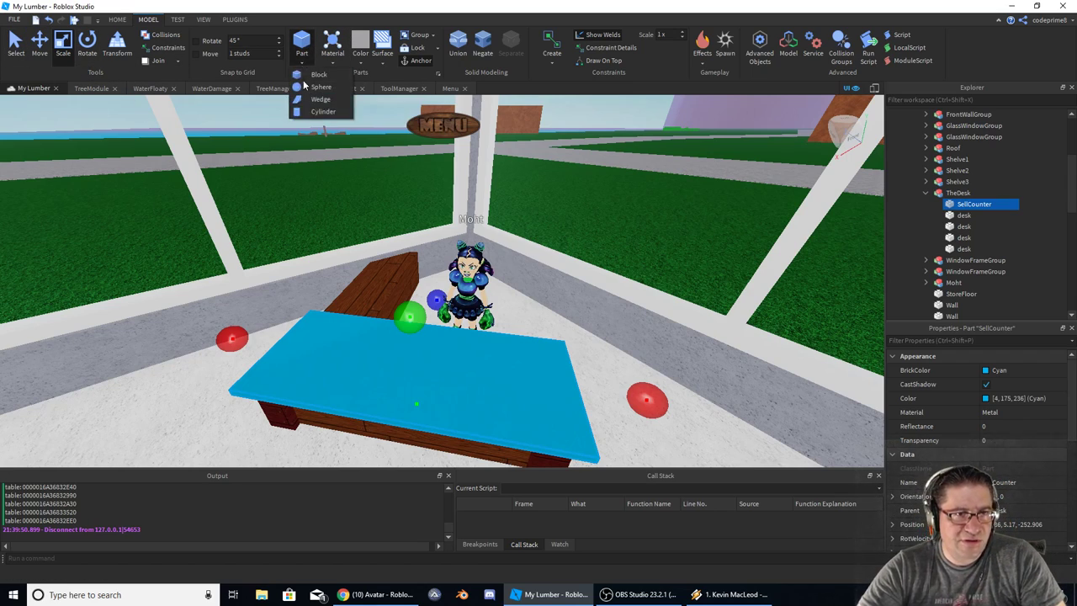
pyautogui.click(318, 77)
pyautogui.moveTo(403, 261); pyautogui.dragTo(348, 362)
pyautogui.moveTo(373, 344); pyautogui.dragTo(375, 347, button='right')
pyautogui.scroll(3, 373, 344)
pyautogui.press('d')
pyautogui.moveTo(359, 425); pyautogui.dragTo(363, 336)
pyautogui.moveTo(422, 274); pyautogui.dragTo(422, 276, button='right')
pyautogui.moveTo(384, 258); pyautogui.dragTo(409, 418)
pyautogui.moveTo(408, 418); pyautogui.dragTo(412, 405, button='right')
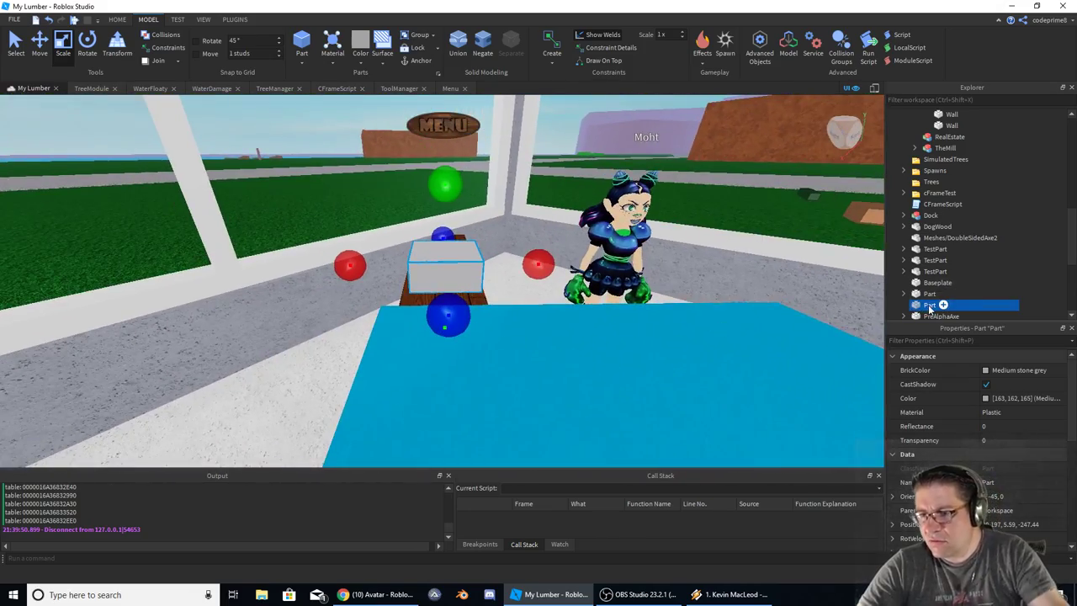
# Step: Cut the new block part from the Workspace, paste it into the WoodStore model and name it Register
pyautogui.click(929, 296)
pyautogui.click(927, 306)
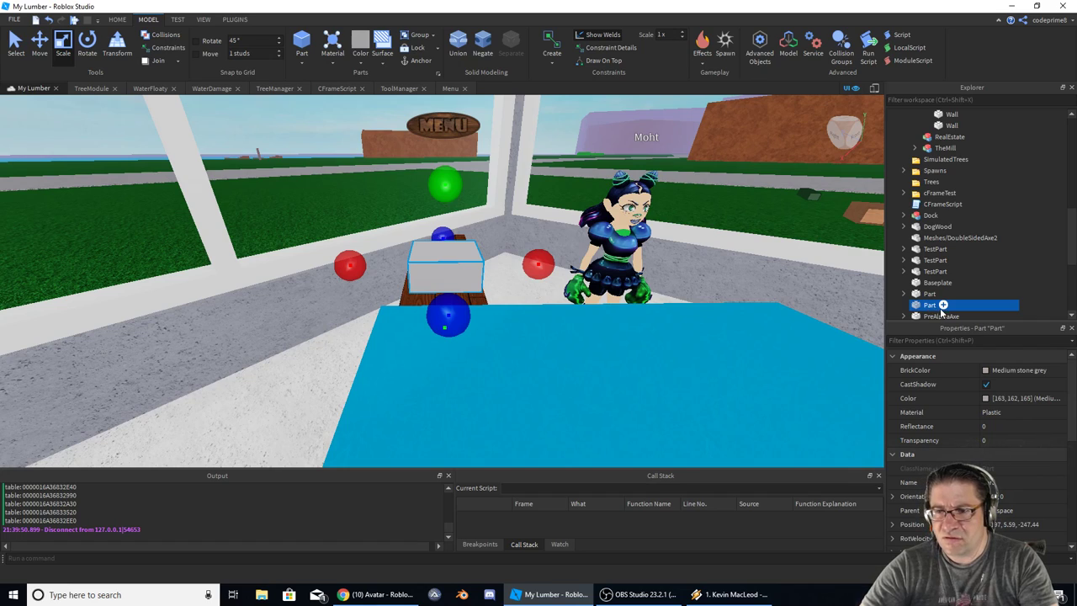
pyautogui.moveTo(929, 308)
pyautogui.mouseDown()
pyautogui.moveTo(949, 109)
pyautogui.moveTo(959, 110)
pyautogui.moveTo(913, 115)
pyautogui.moveTo(948, 15)
pyautogui.moveTo(983, 112)
pyautogui.moveTo(986, 57)
pyautogui.moveTo(926, 308)
pyautogui.mouseUp()
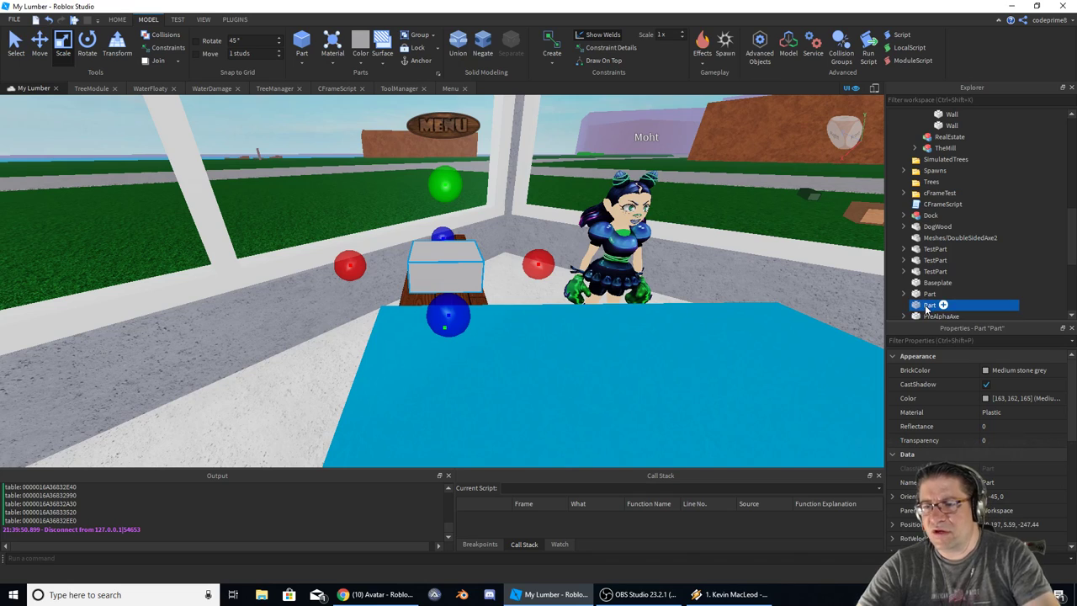
pyautogui.rightClick(926, 309)
pyautogui.click(955, 7)
pyautogui.scroll(8, 959, 196)
pyautogui.moveTo(959, 196); pyautogui.dragTo(951, 137)
pyautogui.rightClick(934, 136)
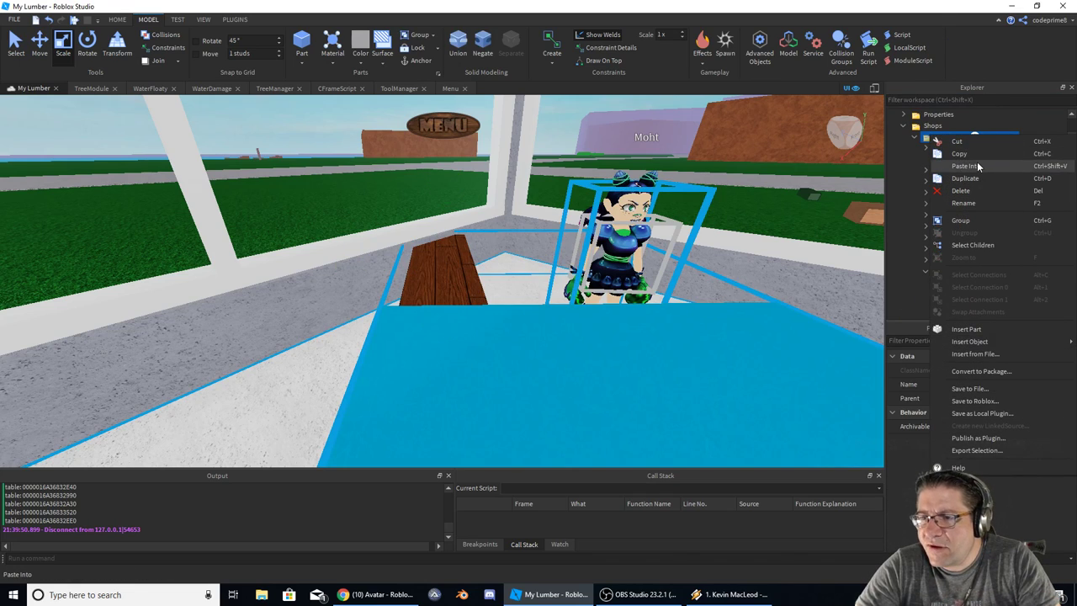
pyautogui.click(978, 166)
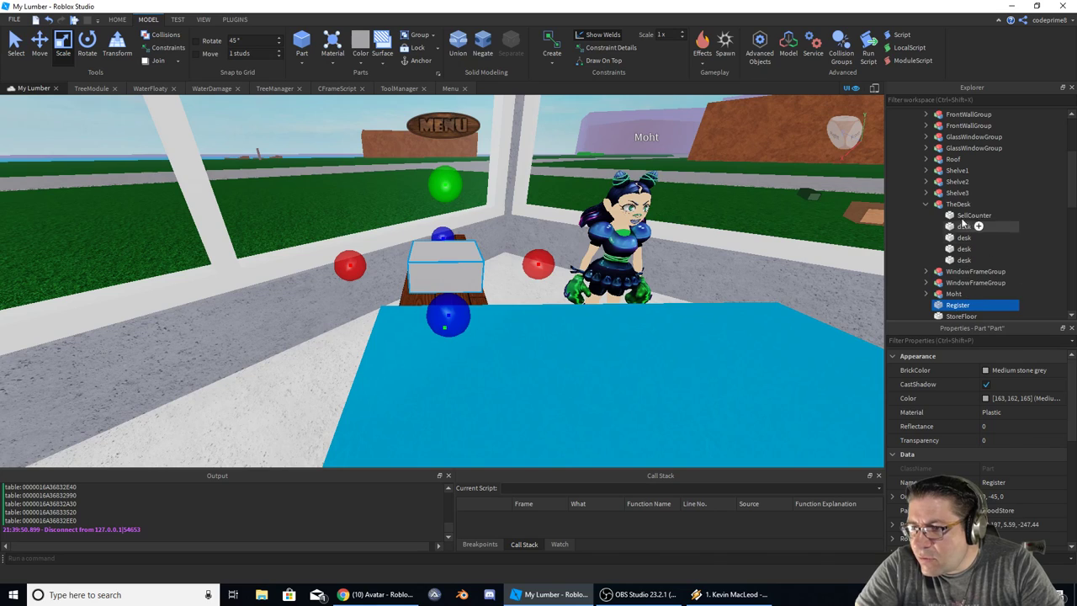
# Step: Move Register into TheDesk model and make the block taller with the Scale tool
pyautogui.moveTo(953, 307); pyautogui.dragTo(960, 206)
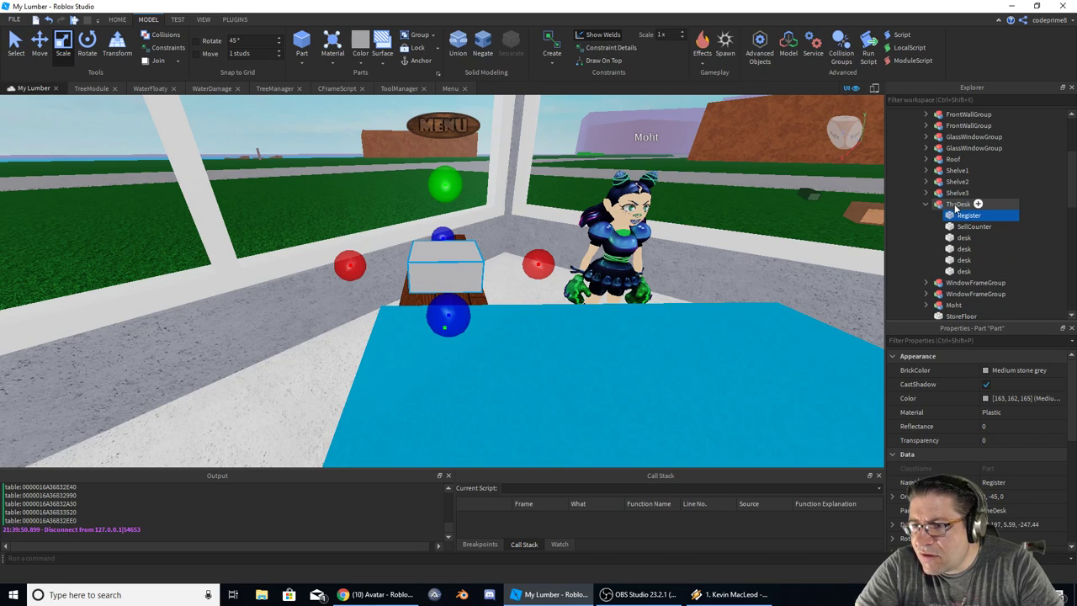
pyautogui.moveTo(444, 184); pyautogui.dragTo(445, 170)
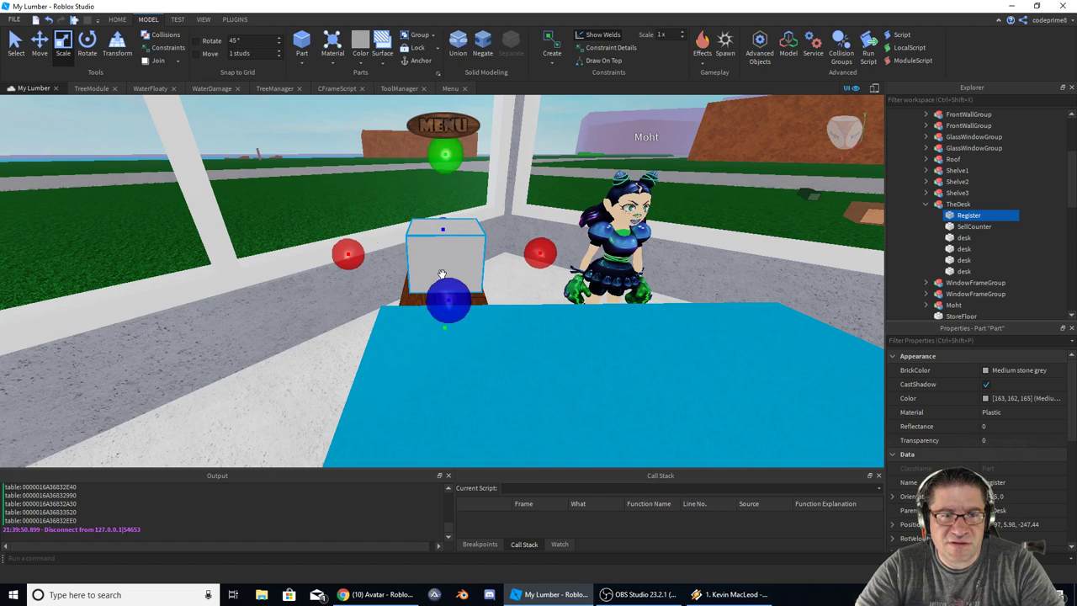
pyautogui.scroll(-3, 925, 437)
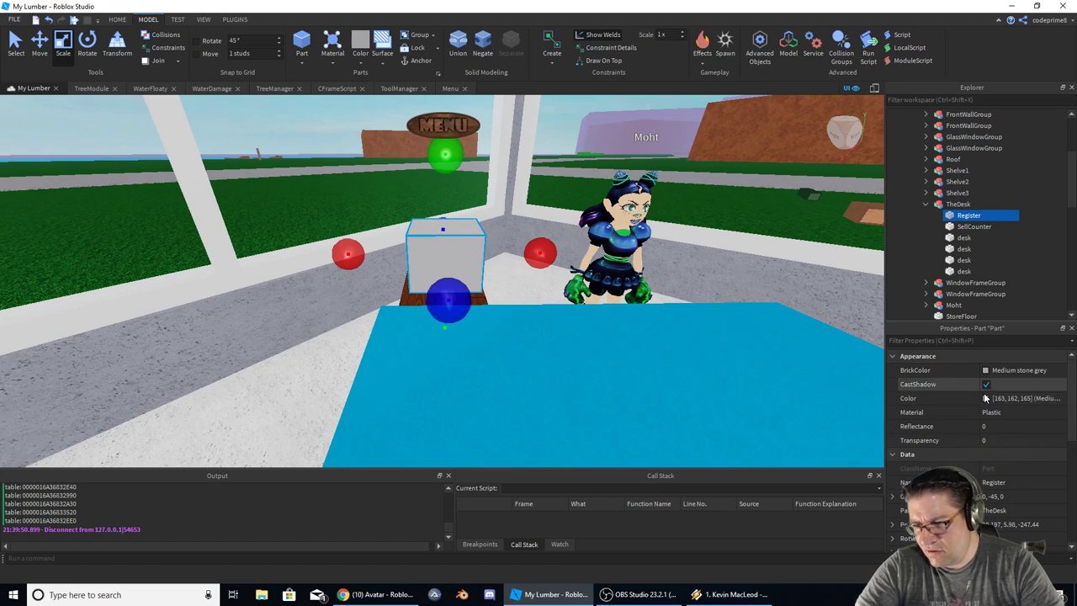
pyautogui.scroll(4, 993, 454)
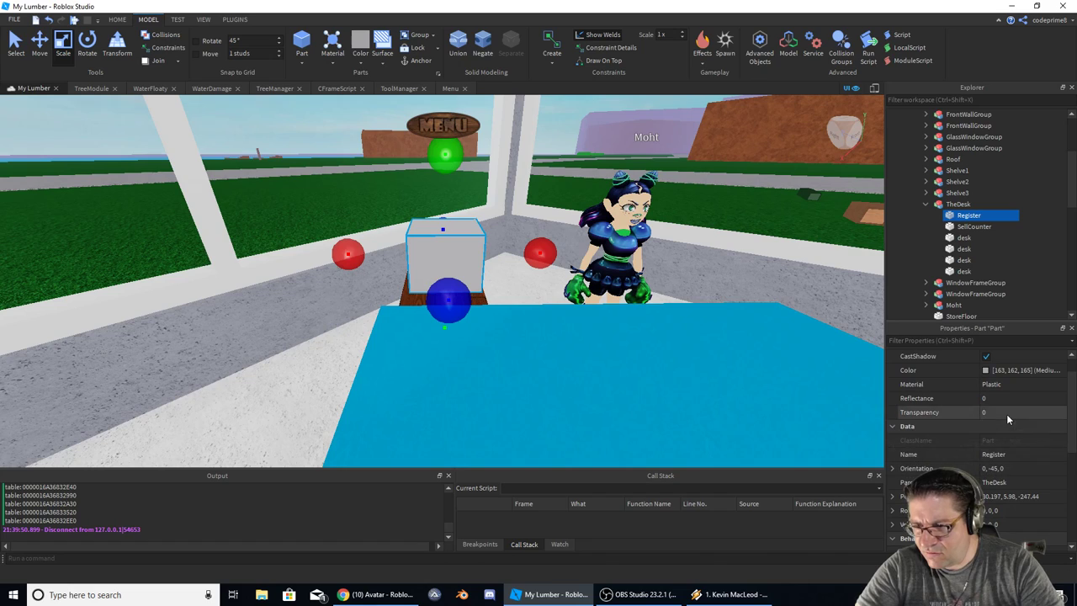
# Step: Anchor the Register part so that it stays fixed in place on the desk
pyautogui.scroll(-4, 990, 406)
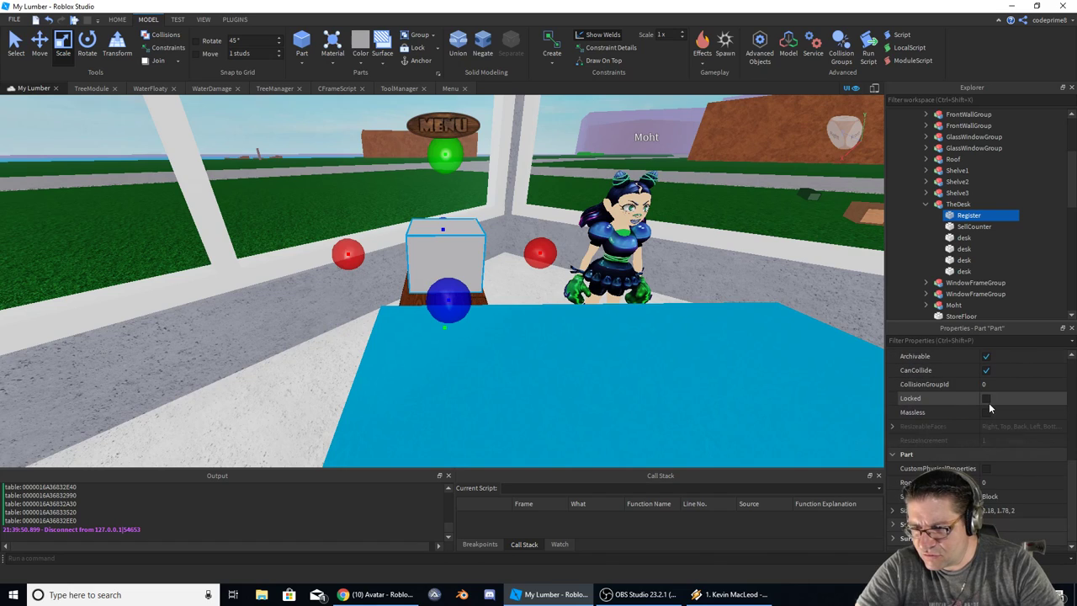
pyautogui.scroll(1, 988, 402)
pyautogui.click(934, 384)
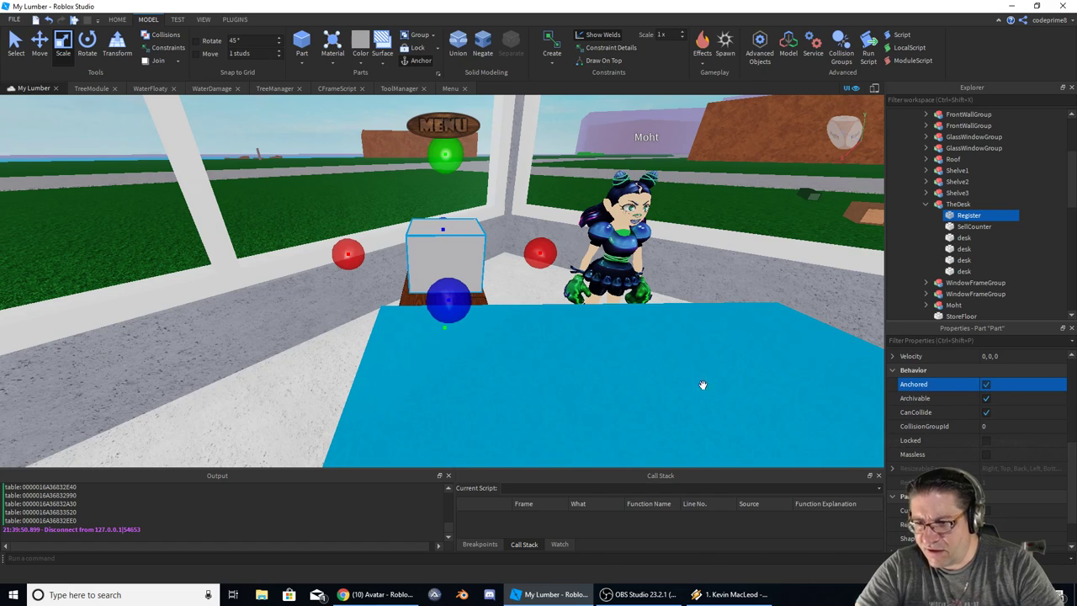
pyautogui.moveTo(917, 322); pyautogui.dragTo(919, 306)
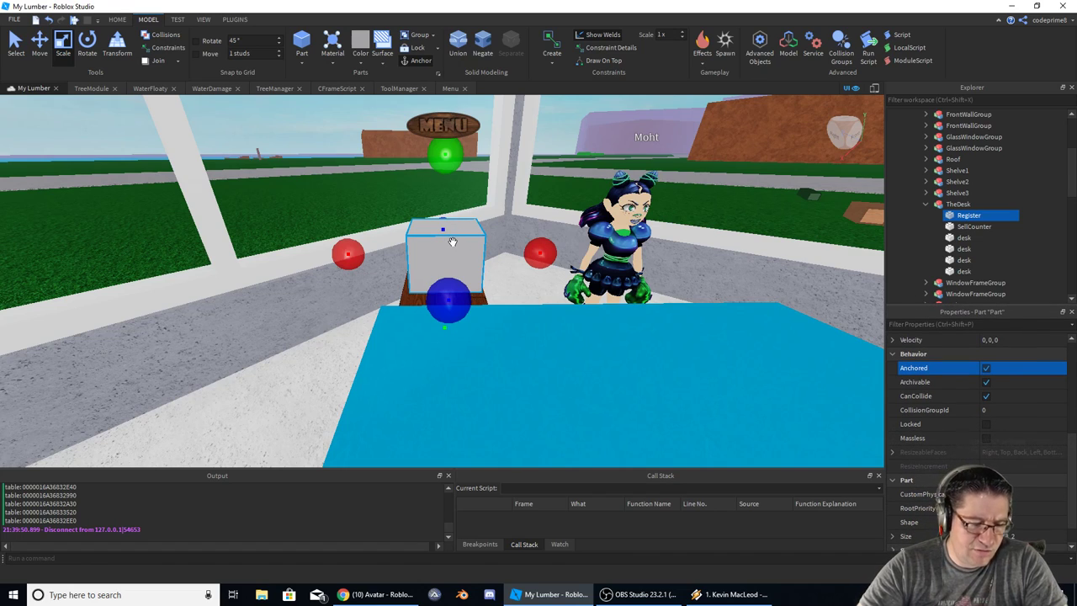
pyautogui.hotkey('ctrl', 'd')
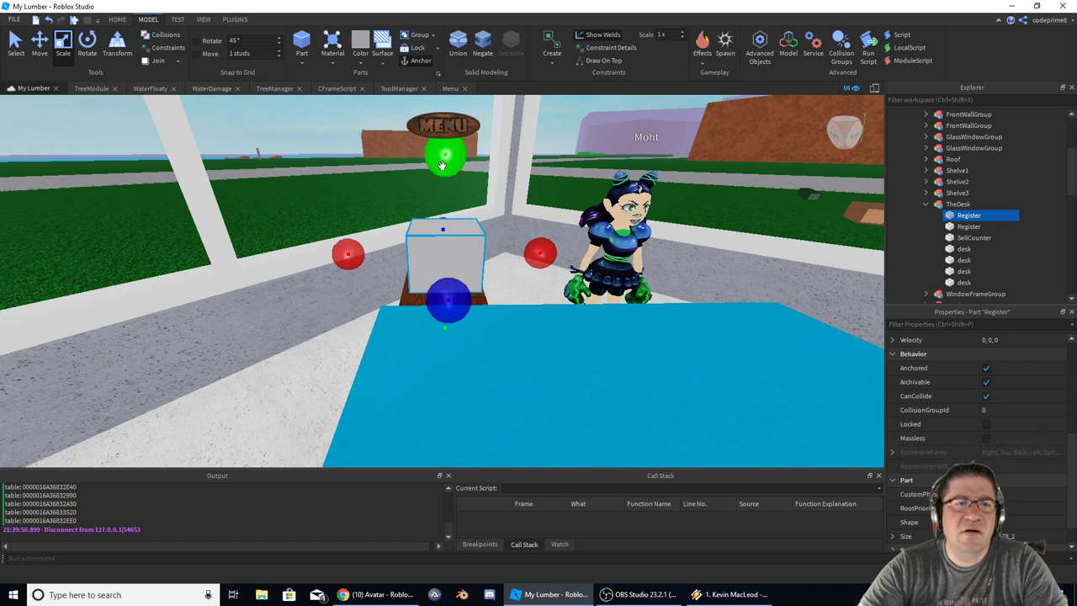
pyautogui.click(40, 42)
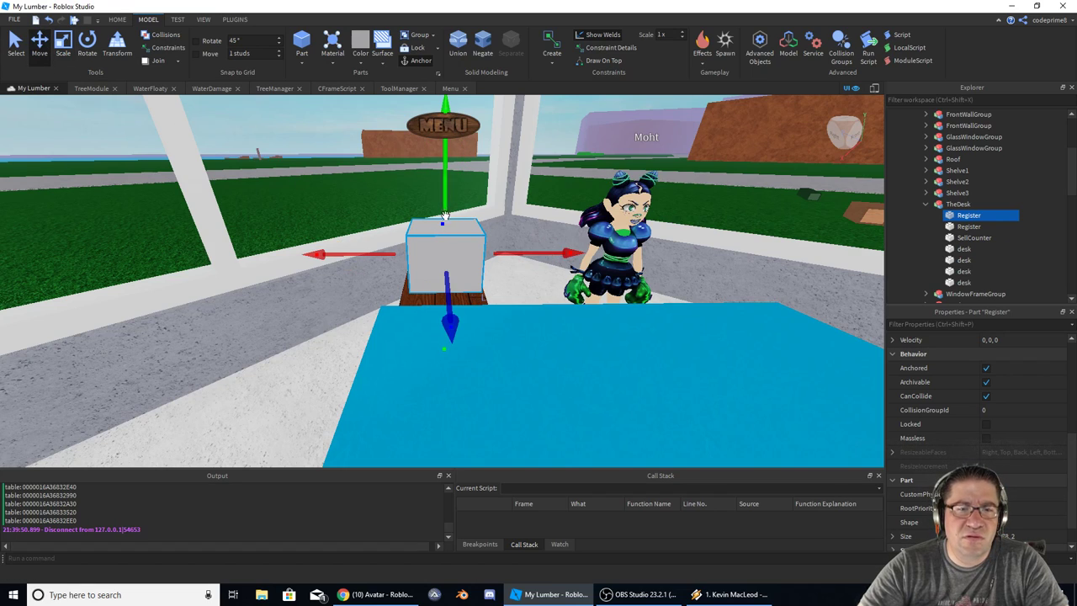
pyautogui.press('Delete')
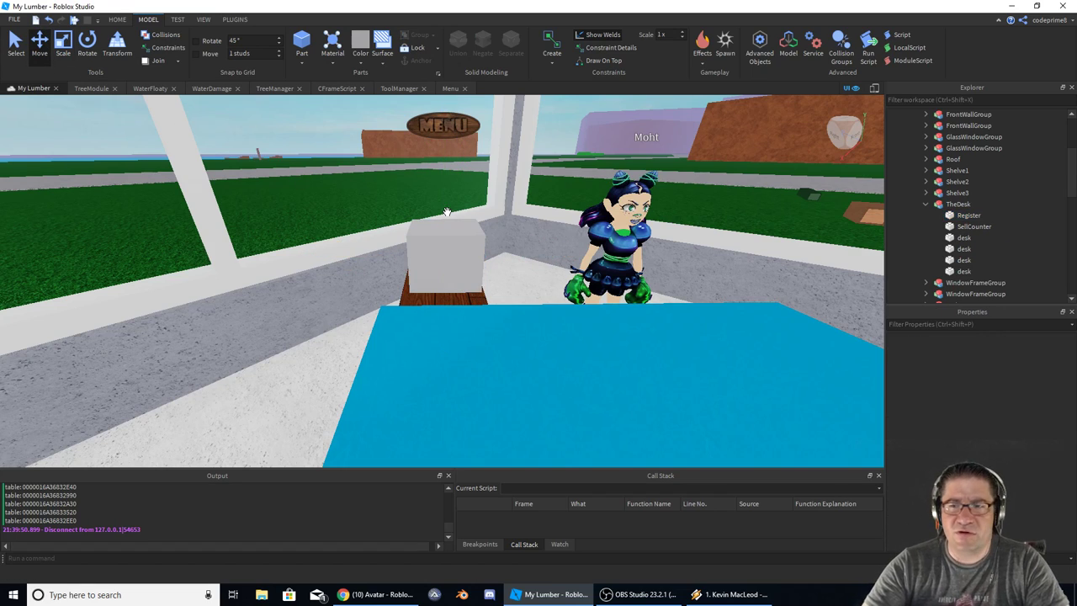
# Step: Insert a WedgePart into TheDesk model
pyautogui.click(959, 204)
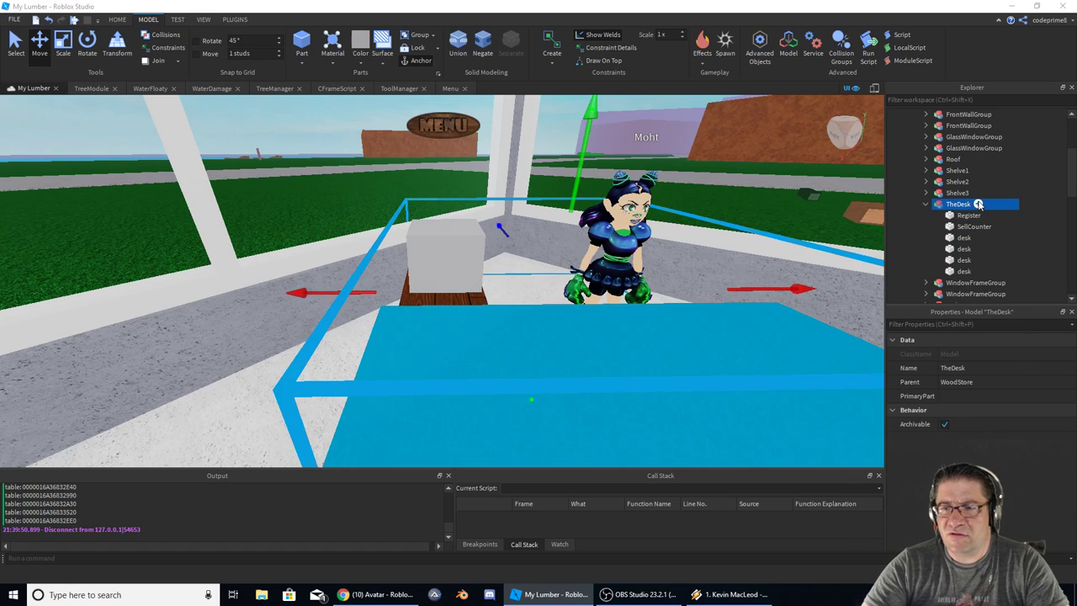
pyautogui.click(978, 203)
pyautogui.write('wedge')
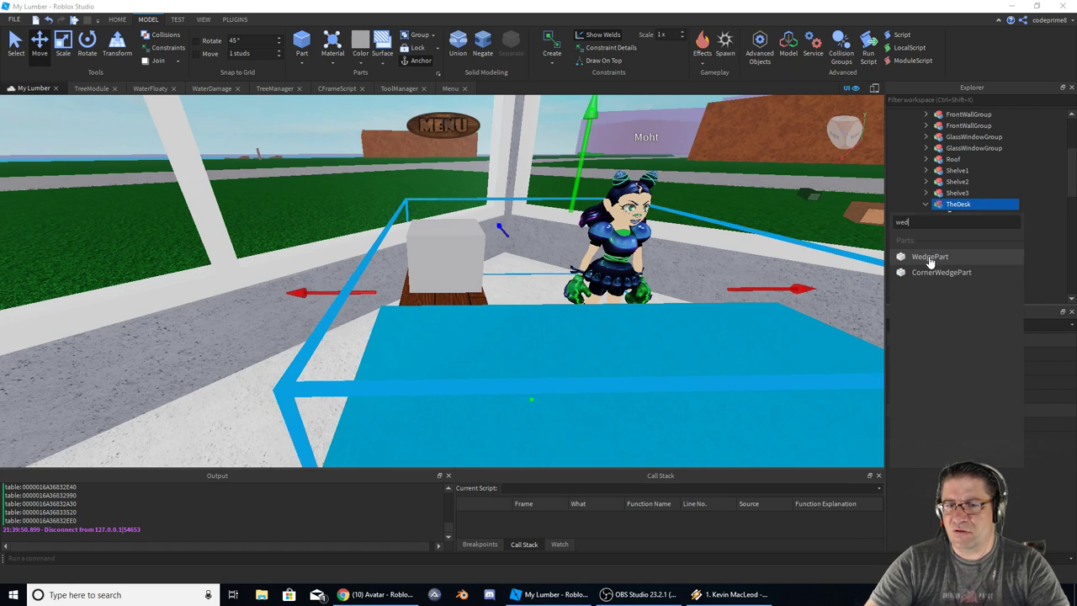
pyautogui.click(929, 258)
# Step: Turn on 45° rotation snapping and set the Register part's orientation to 0, 0, 0
pyautogui.scroll(5, 459, 244)
pyautogui.moveTo(457, 224); pyautogui.dragTo(455, 212, button='right')
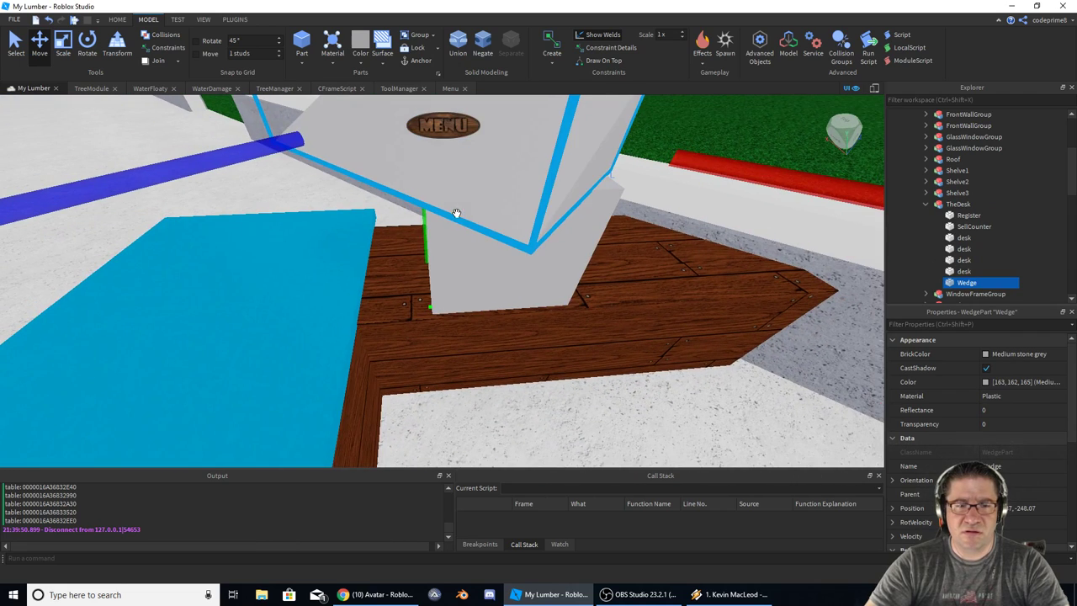
pyautogui.click(455, 274)
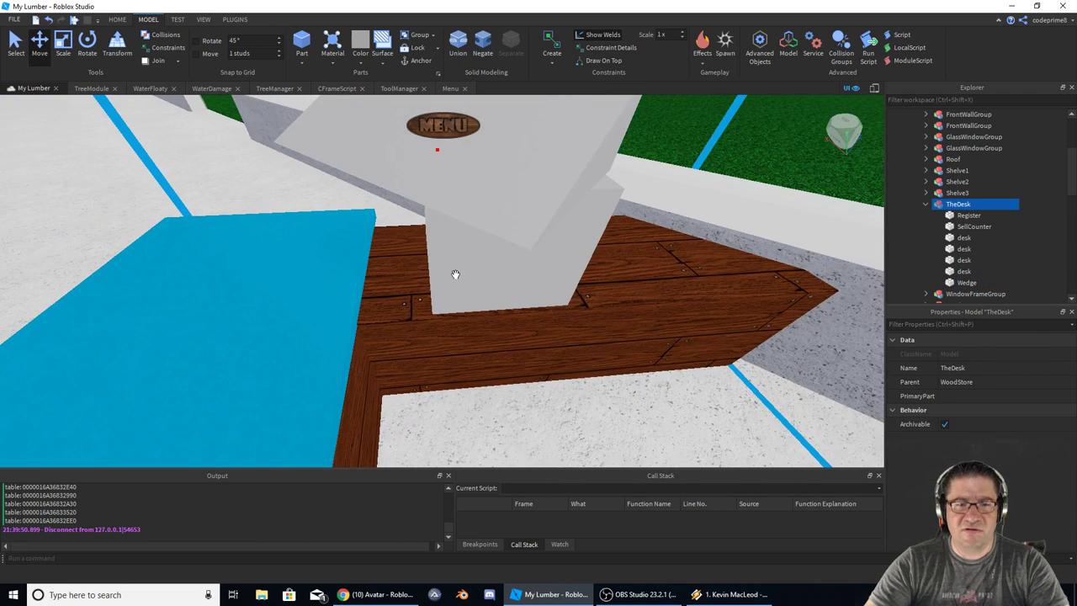
pyautogui.click(197, 41)
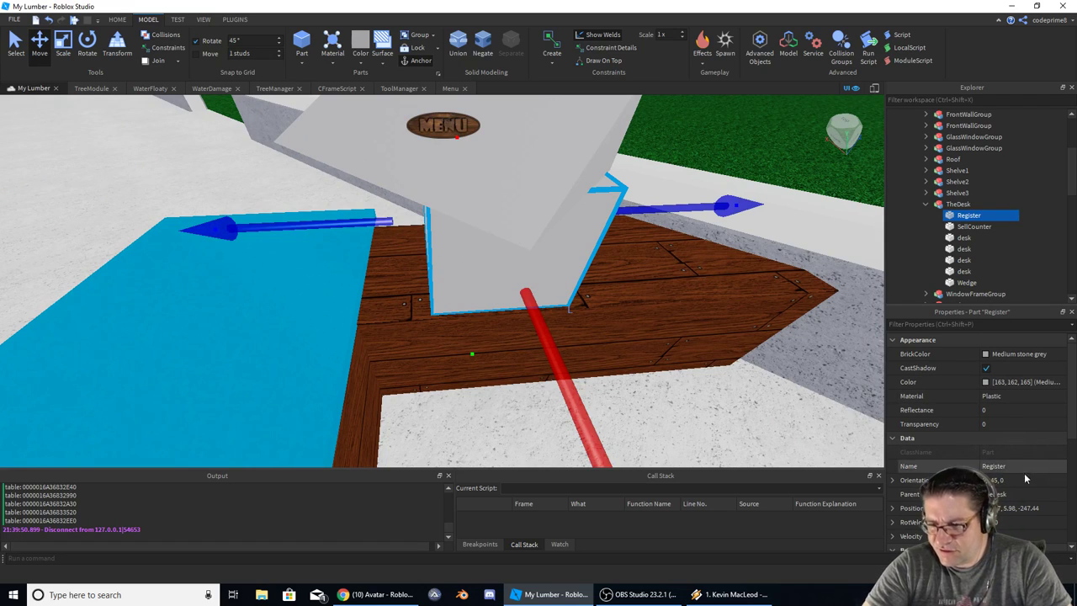
pyautogui.click(1026, 480)
pyautogui.write('0,0,0')
pyautogui.press('Return')
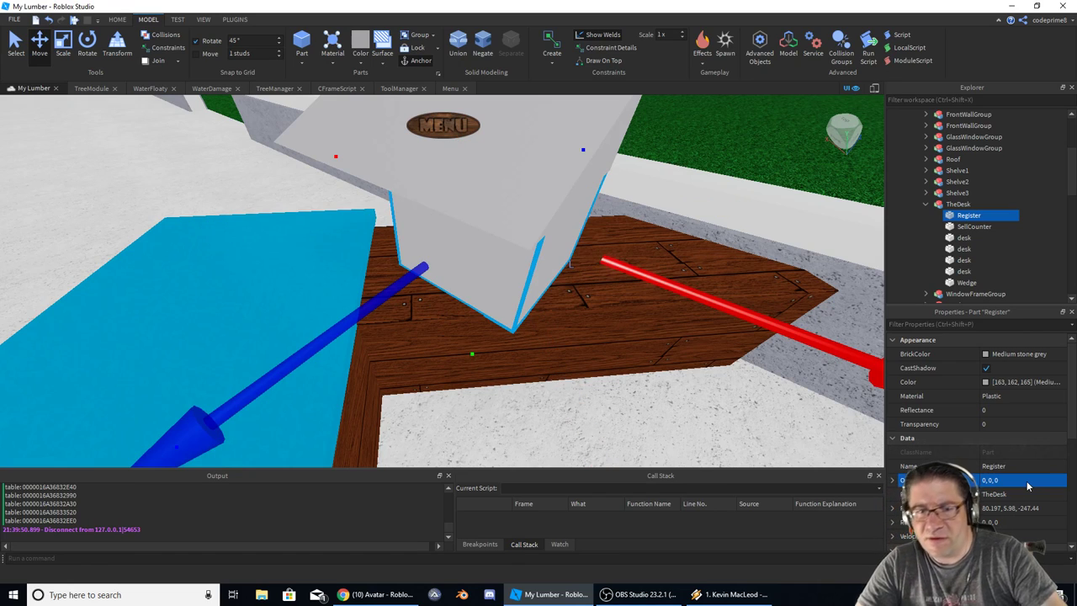
pyautogui.click(87, 46)
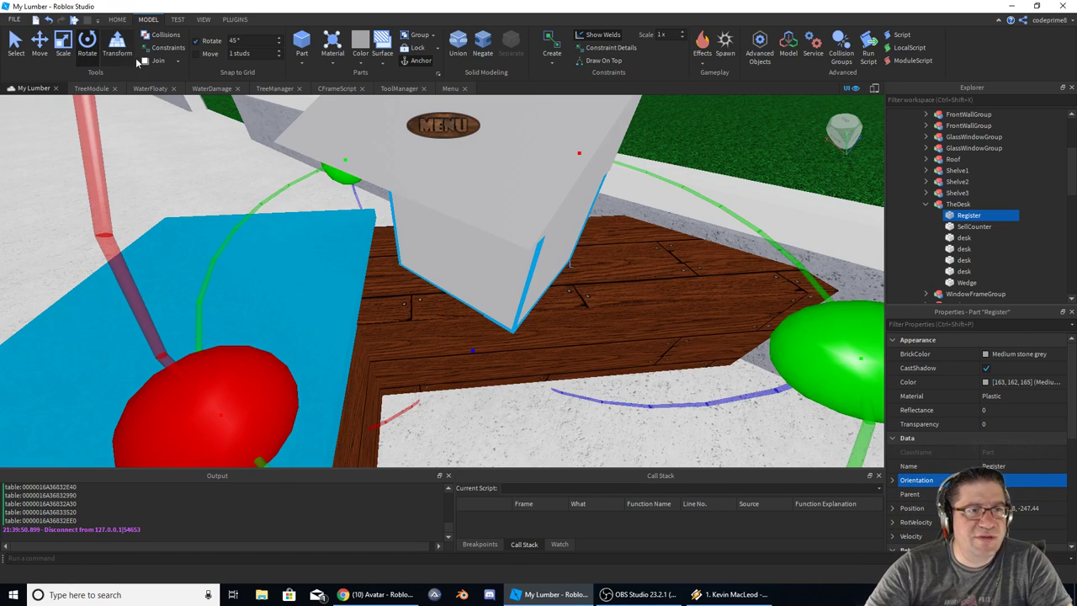
pyautogui.moveTo(774, 339); pyautogui.dragTo(811, 313, button='right')
pyautogui.moveTo(813, 312)
pyautogui.mouseDown()
pyautogui.moveTo(805, 342)
pyautogui.moveTo(810, 328)
pyautogui.mouseUp()
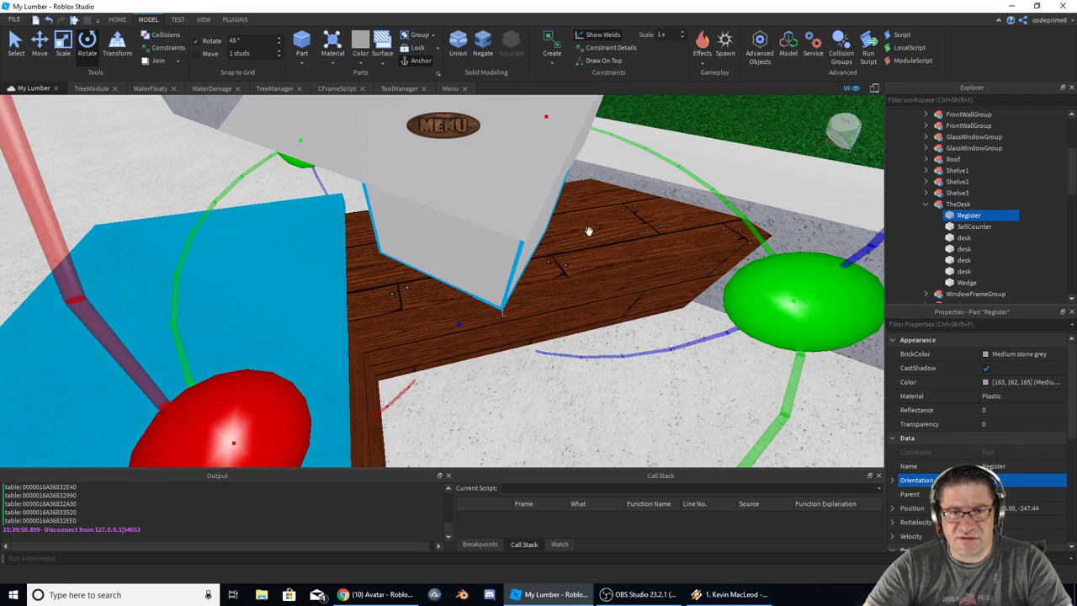
# Step: Select the wedge above Register and narrow it to roughly the box's width with the Scale tool
pyautogui.moveTo(363, 196); pyautogui.dragTo(389, 178, button='right')
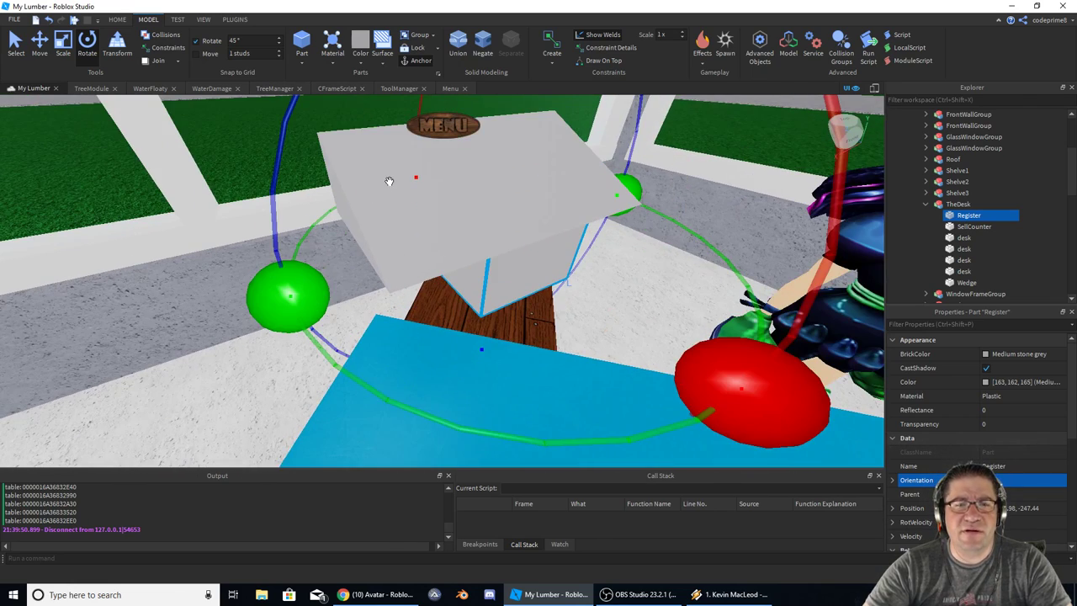
pyautogui.click(395, 197)
pyautogui.moveTo(354, 218); pyautogui.dragTo(355, 218, button='right')
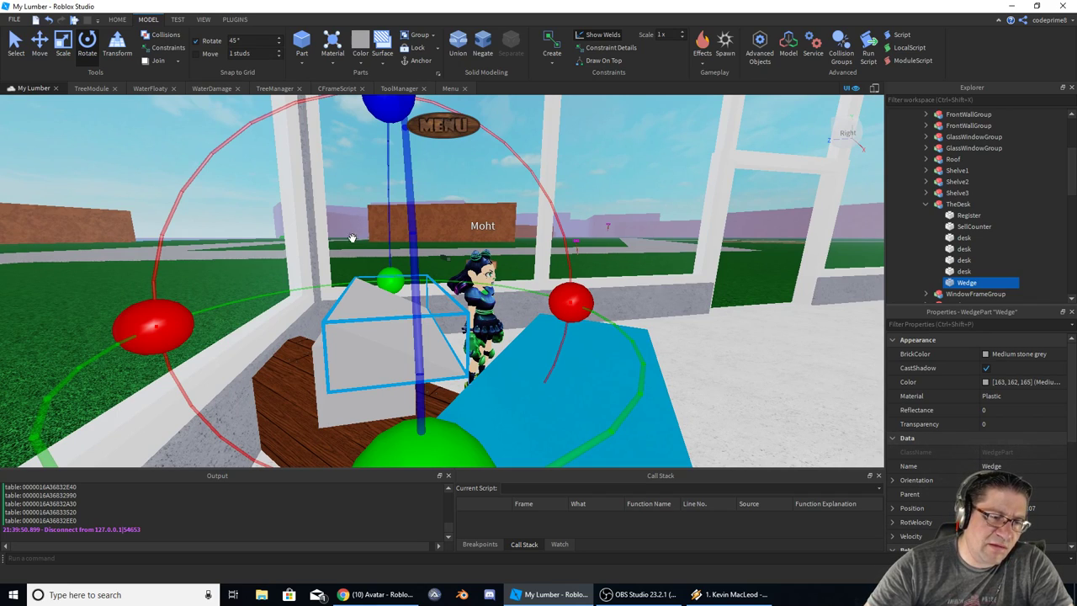
pyautogui.moveTo(369, 325); pyautogui.dragTo(369, 323, button='right')
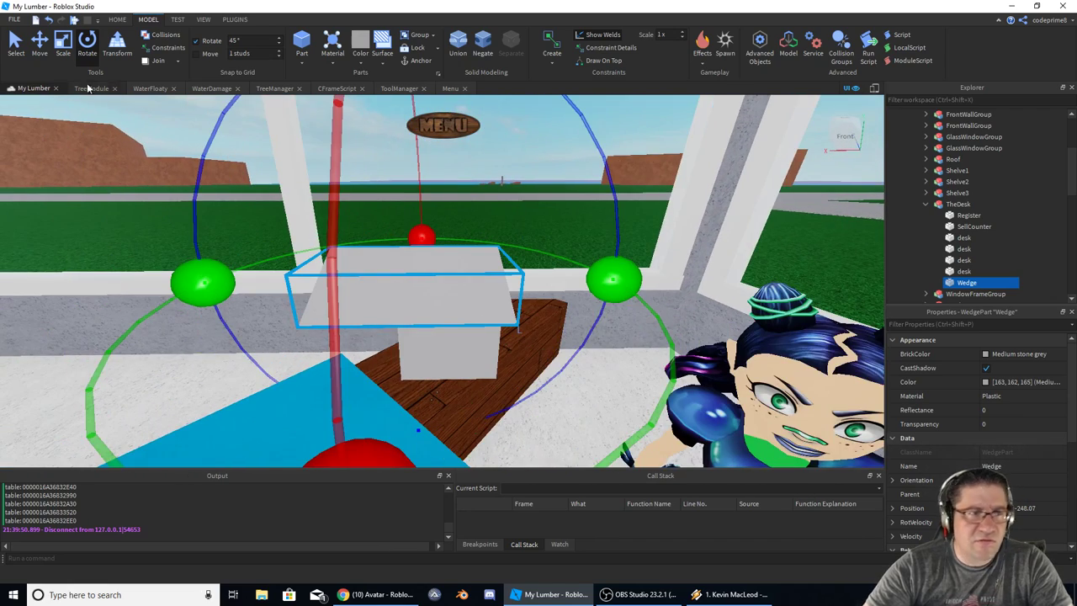
pyautogui.click(63, 46)
pyautogui.moveTo(212, 280); pyautogui.dragTo(310, 289)
pyautogui.moveTo(455, 288); pyautogui.dragTo(455, 287, button='right')
pyautogui.scroll(-3, 455, 288)
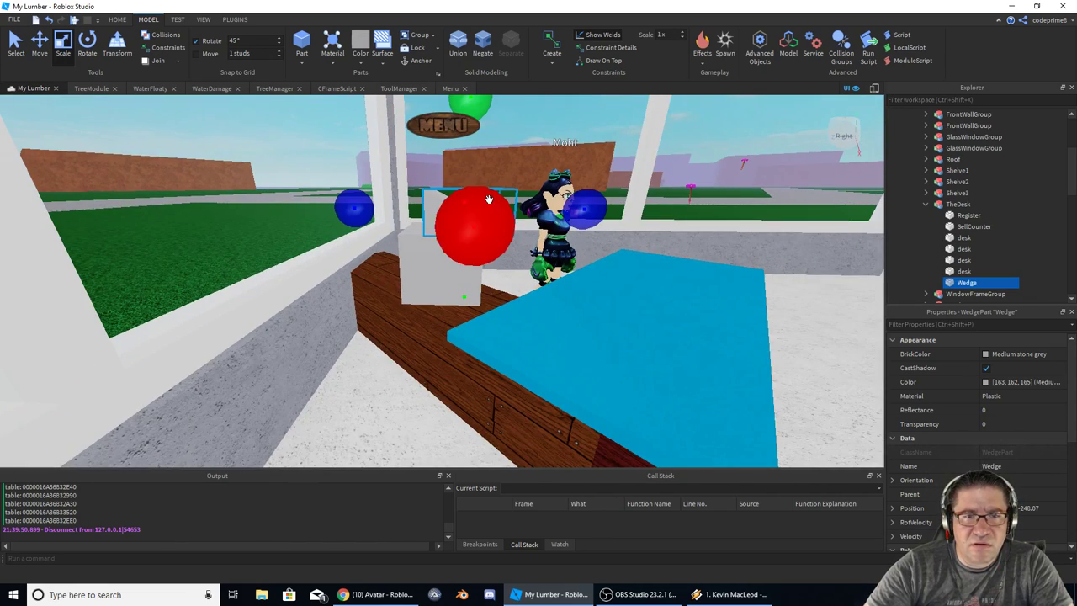
# Step: Extend the wedge downward and bring its back and front faces forward with the Scale tool
pyautogui.scroll(-1, 488, 189)
pyautogui.moveTo(488, 188); pyautogui.dragTo(488, 188, button='right')
pyautogui.moveTo(443, 306); pyautogui.dragTo(443, 308, button='right')
pyautogui.moveTo(440, 371); pyautogui.dragTo(441, 401)
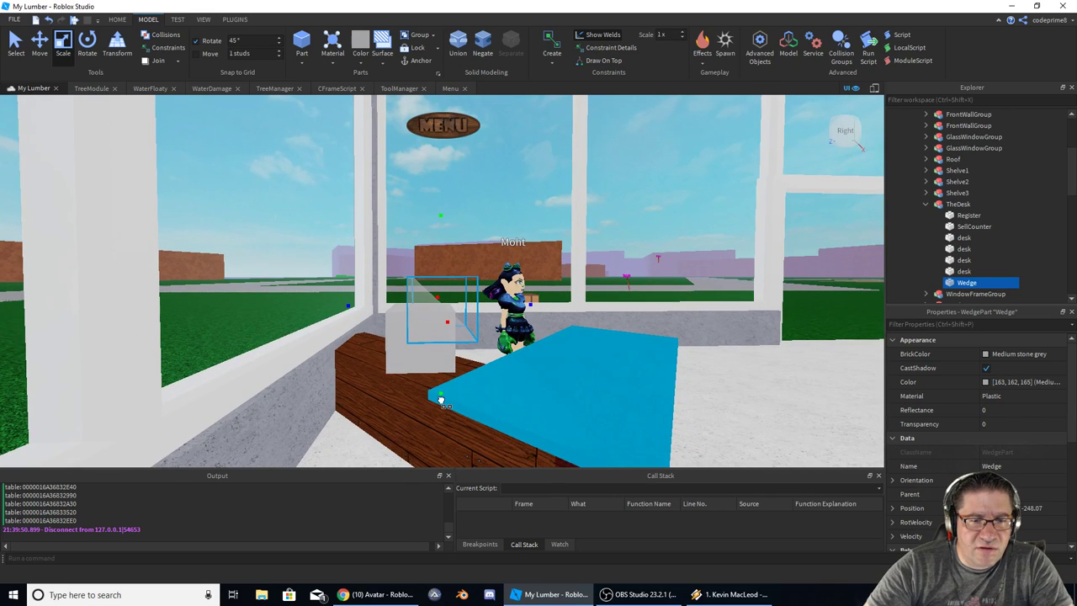
pyautogui.moveTo(337, 300); pyautogui.dragTo(364, 304)
pyautogui.moveTo(545, 292); pyautogui.dragTo(559, 292)
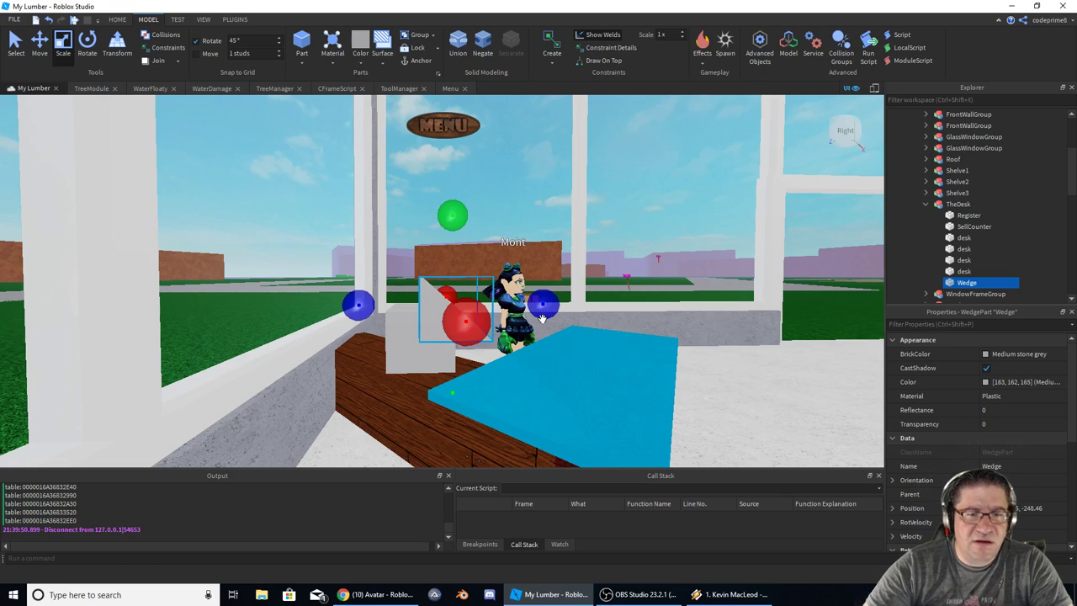
# Step: Try to fit the wedge against the front of Register by tilting and moving it, and delete the wedge
pyautogui.click(88, 46)
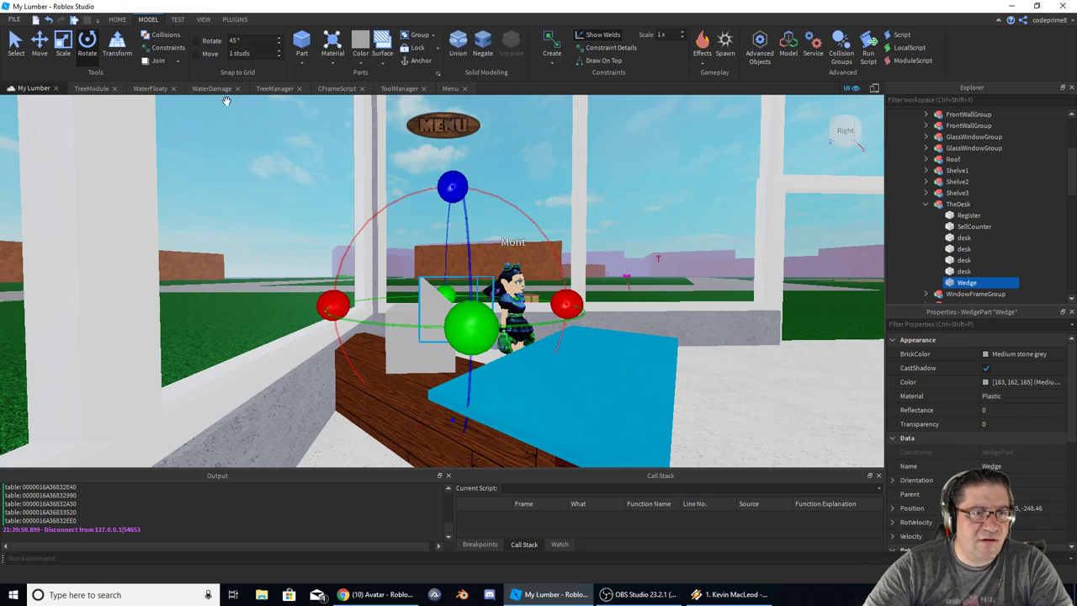
pyautogui.moveTo(333, 305); pyautogui.dragTo(335, 273)
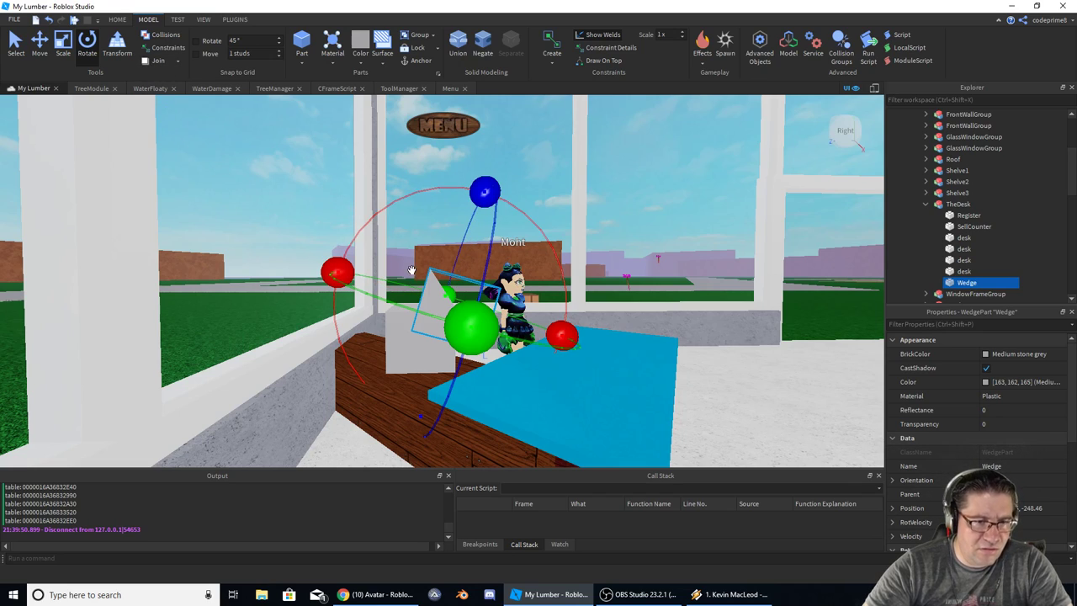
pyautogui.click(40, 42)
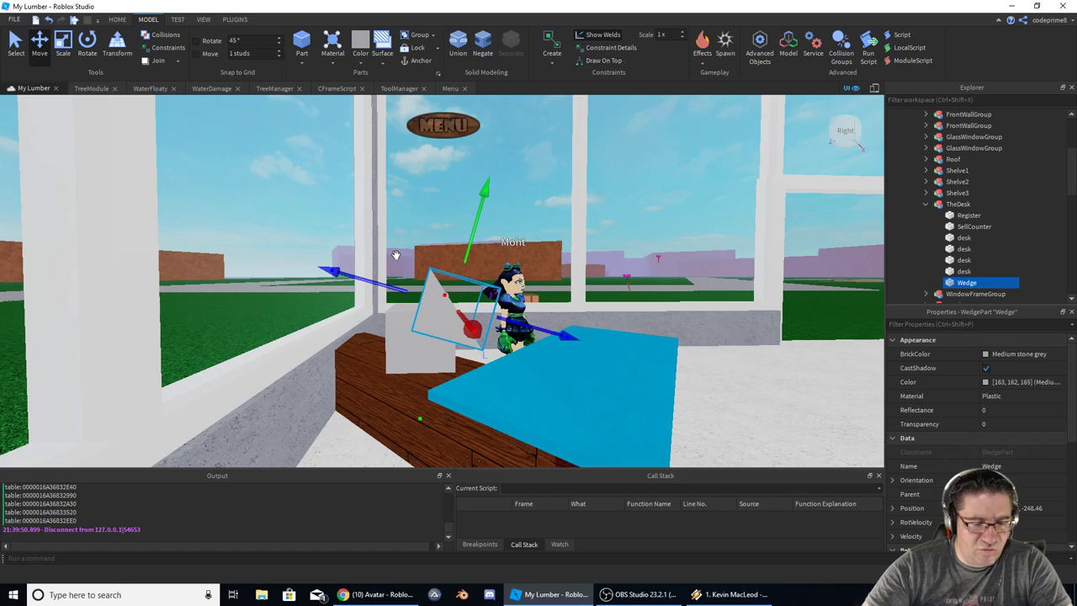
pyautogui.hotkey('ctrl', 'l')
pyautogui.moveTo(454, 220); pyautogui.dragTo(454, 237)
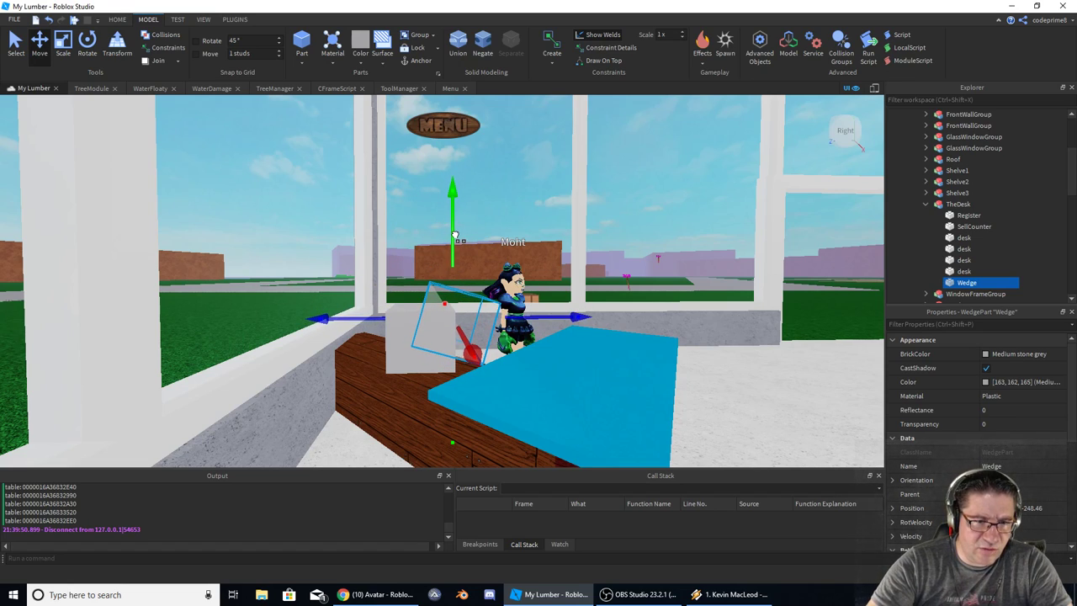
pyautogui.moveTo(541, 315); pyautogui.dragTo(548, 317)
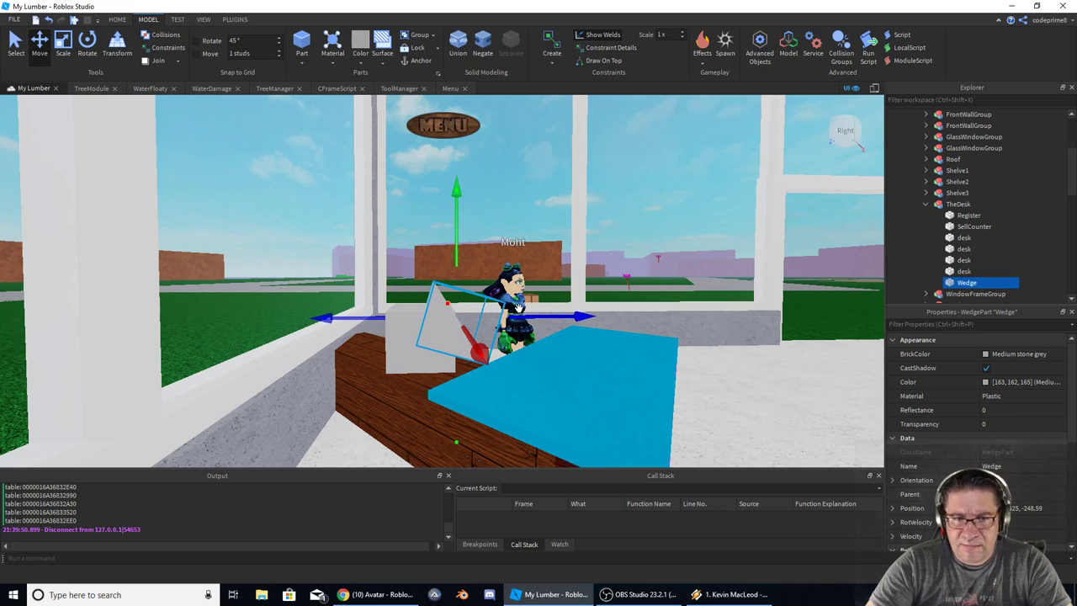
pyautogui.click(546, 315)
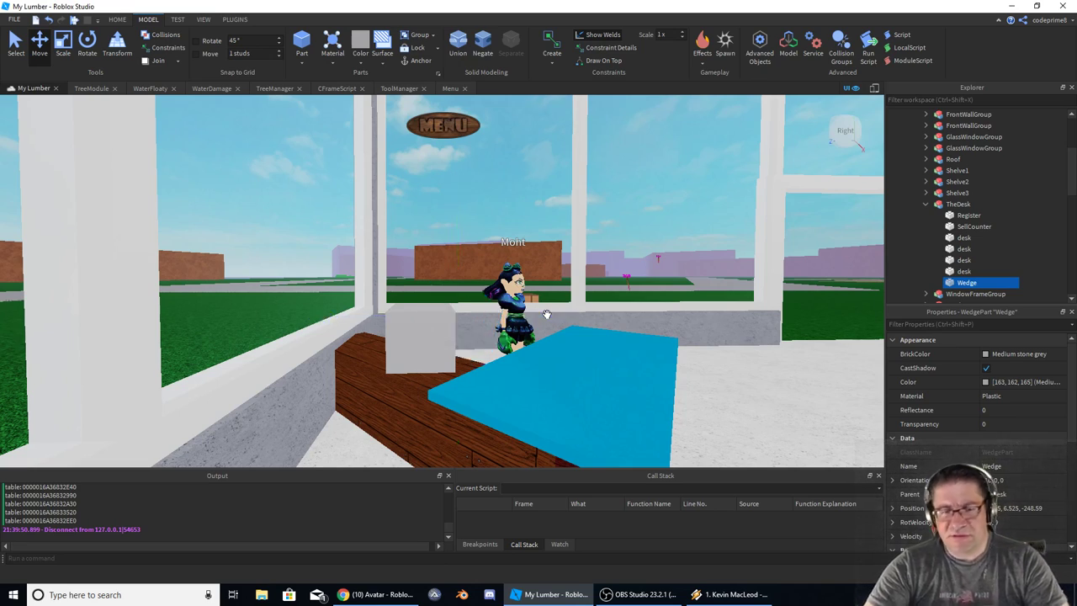
# Step: Duplicate the Register box and move the copy up and forward so it overlaps the original's upper front
pyautogui.click(419, 333)
pyautogui.click(418, 348)
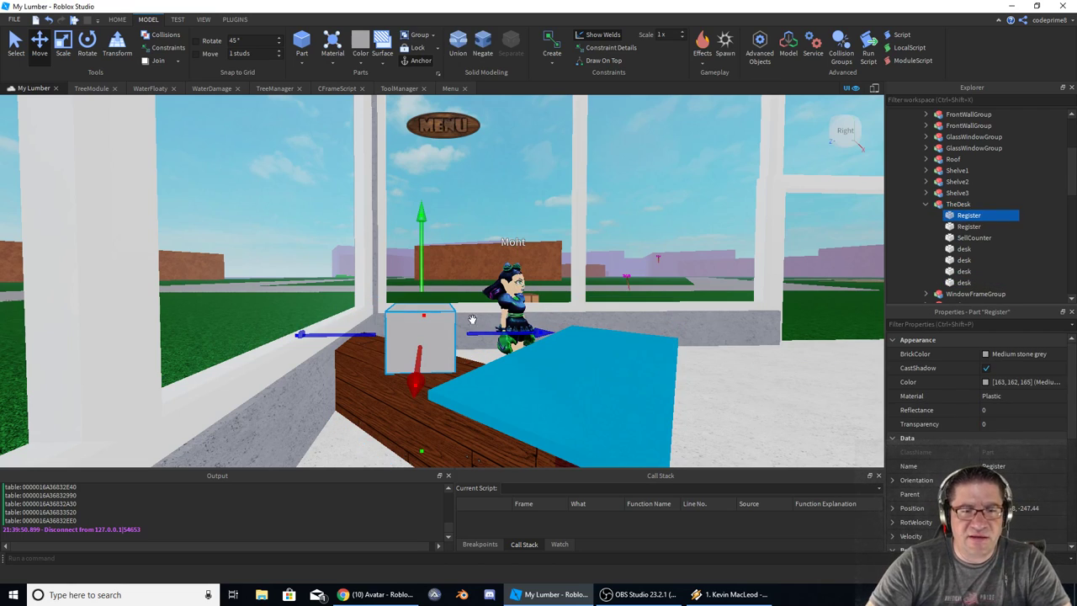
pyautogui.moveTo(424, 279); pyautogui.dragTo(423, 257)
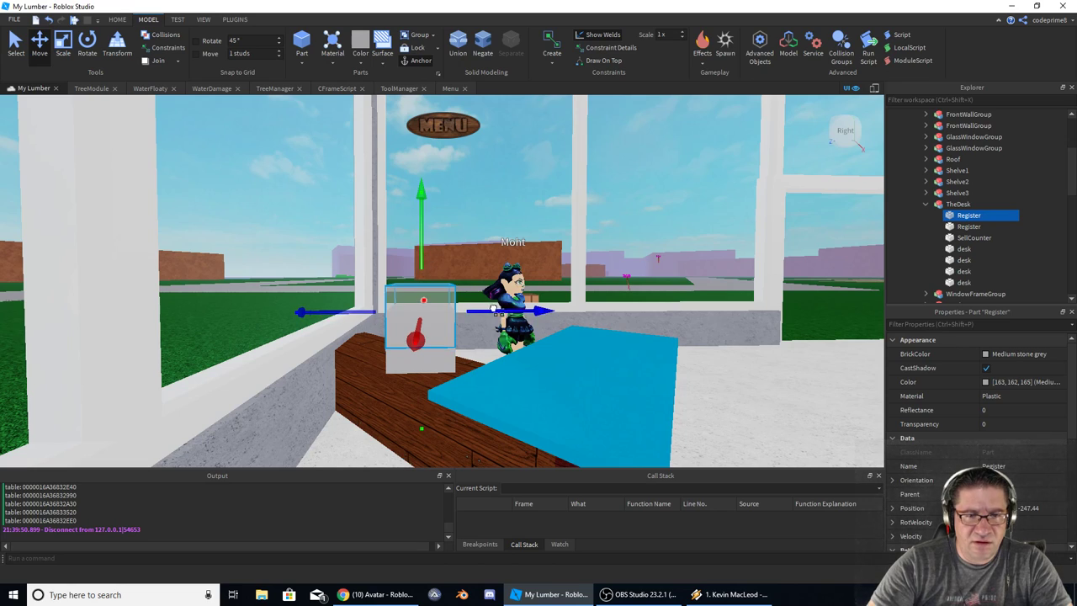
pyautogui.moveTo(487, 311); pyautogui.dragTo(524, 310)
# Step: Tilt the Register copy slightly with the Rotate tool and negate it to make a cutting part
pyautogui.click(48, 20)
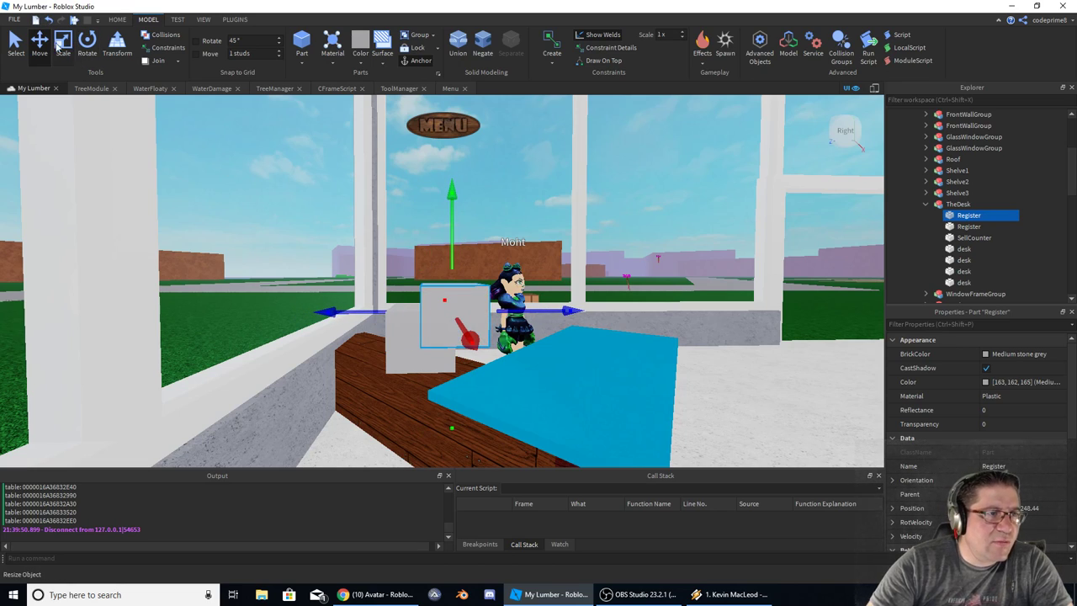
pyautogui.click(87, 44)
pyautogui.moveTo(561, 312); pyautogui.dragTo(567, 338)
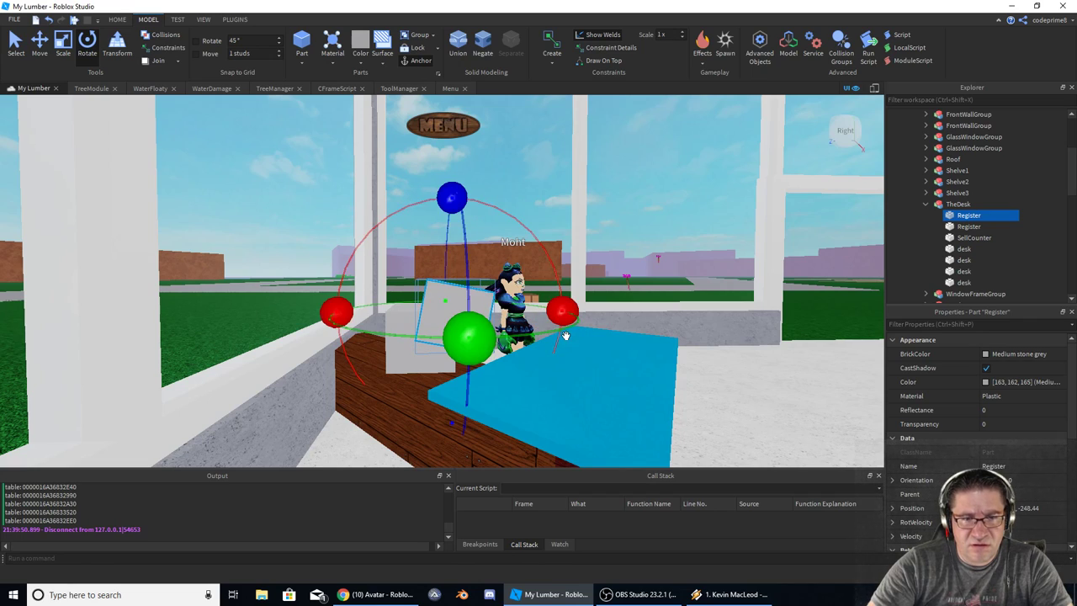
pyautogui.click(481, 46)
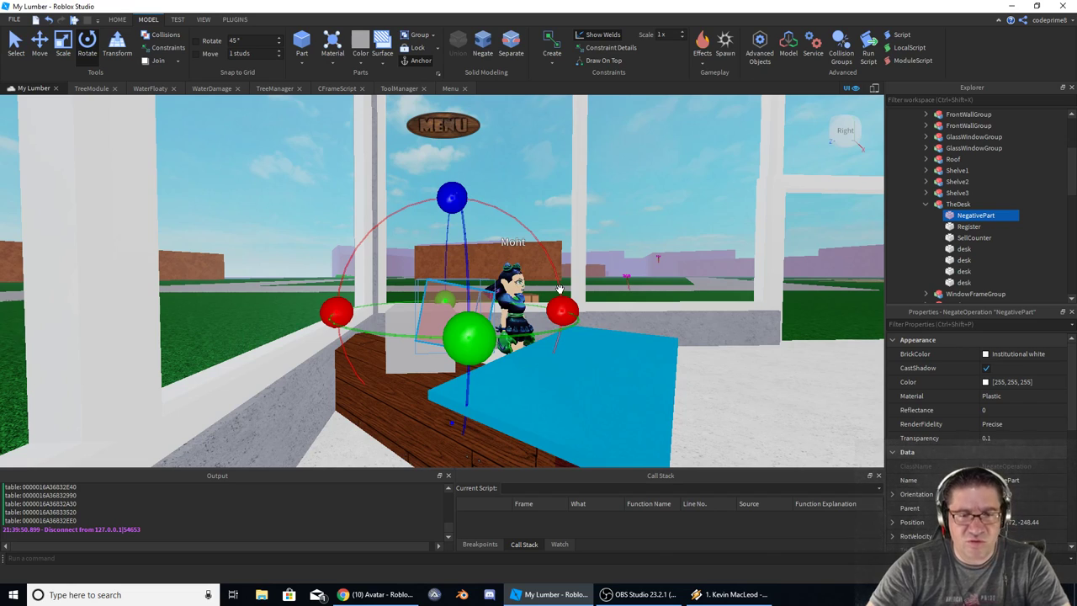
# Step: Duplicate the negative part, tilt the copy the opposite way to about 18.45° on the X axis, and raise it slightly
pyautogui.hotkey('ctrl', 'd')
pyautogui.moveTo(568, 311); pyautogui.dragTo(556, 255)
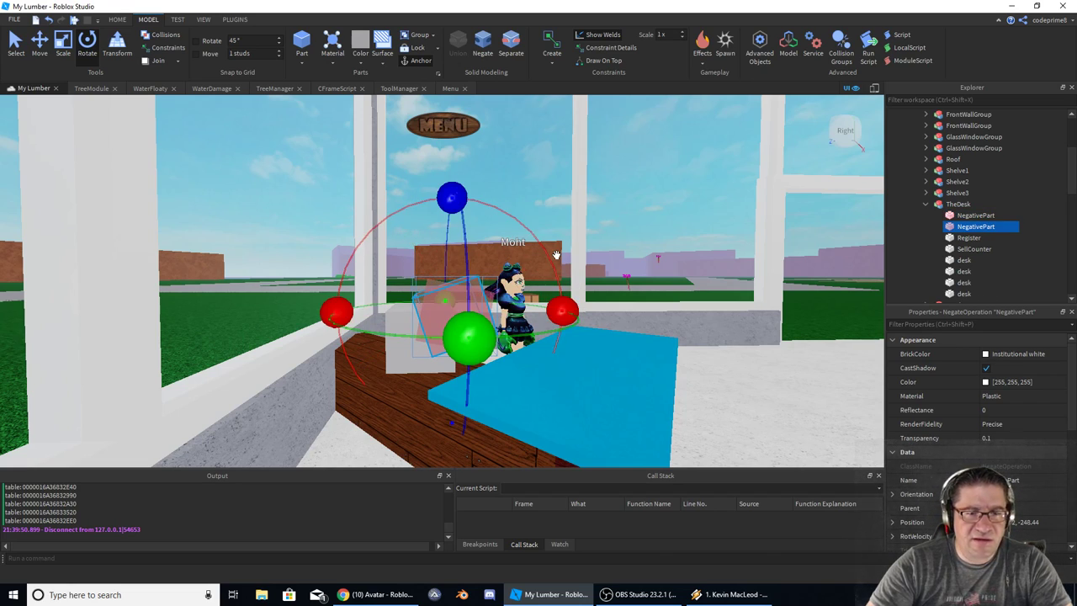
pyautogui.click(44, 42)
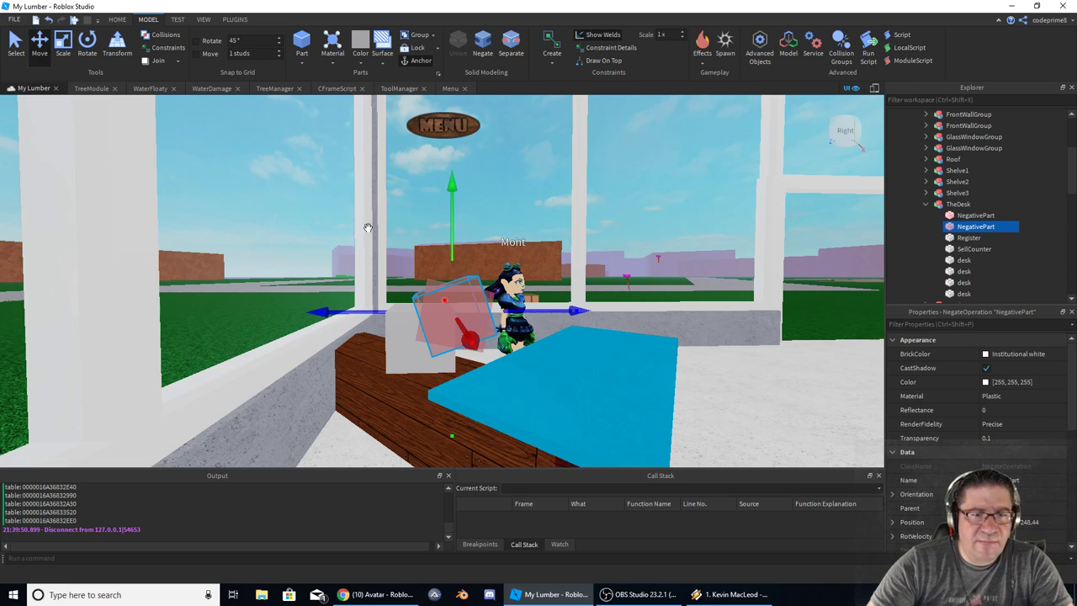
pyautogui.moveTo(451, 234); pyautogui.dragTo(453, 226)
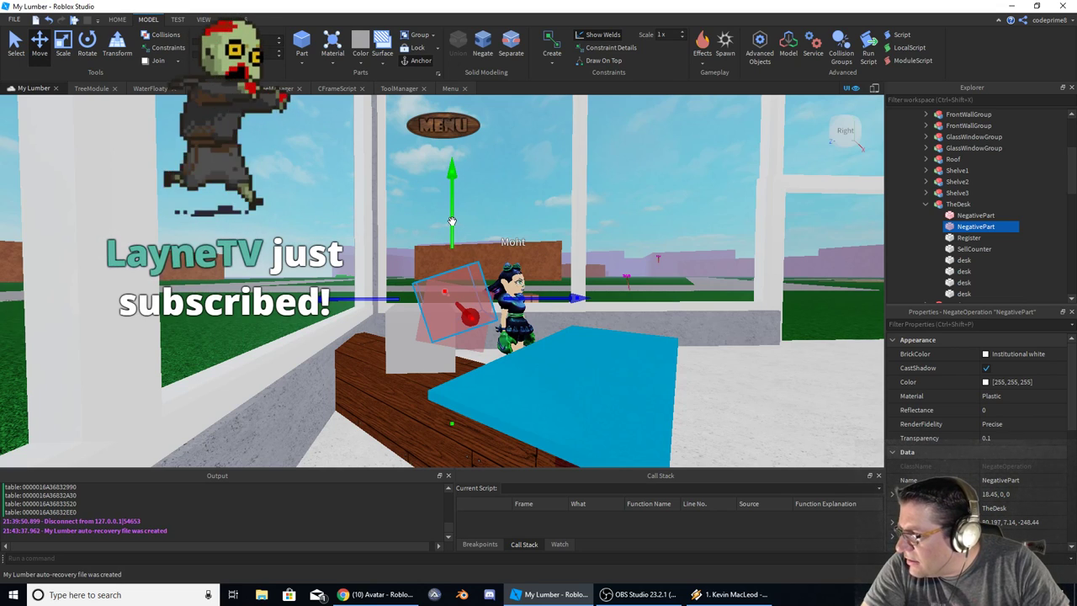
pyautogui.moveTo(419, 312); pyautogui.dragTo(419, 312, button='right')
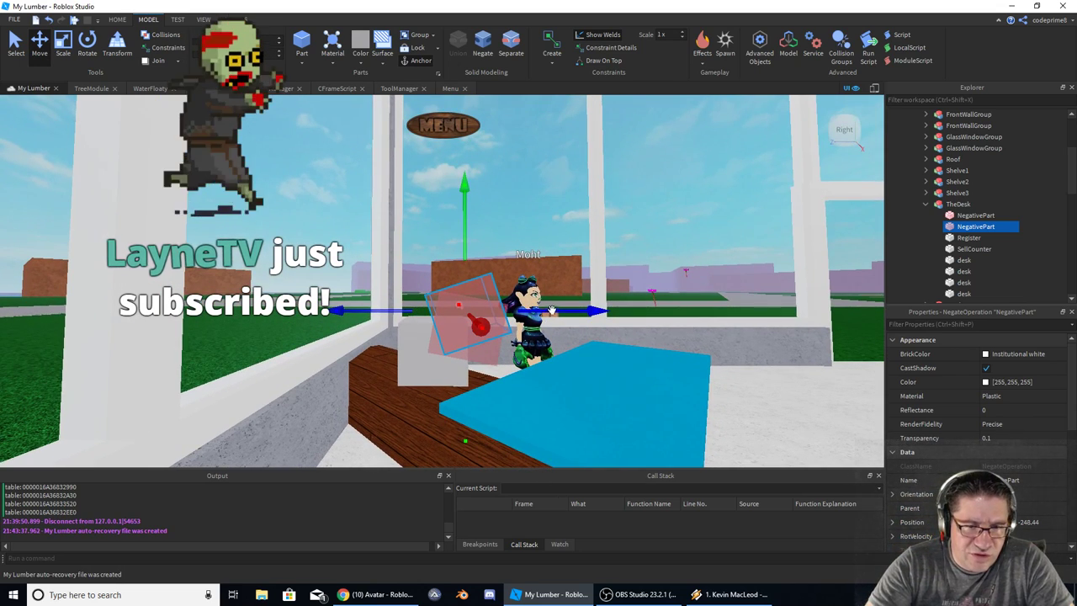
# Step: Move the upper negative part along the Z axis, shifting it back over the top of the Register block
pyautogui.moveTo(418, 311); pyautogui.dragTo(405, 311)
pyautogui.moveTo(548, 314); pyautogui.dragTo(546, 314)
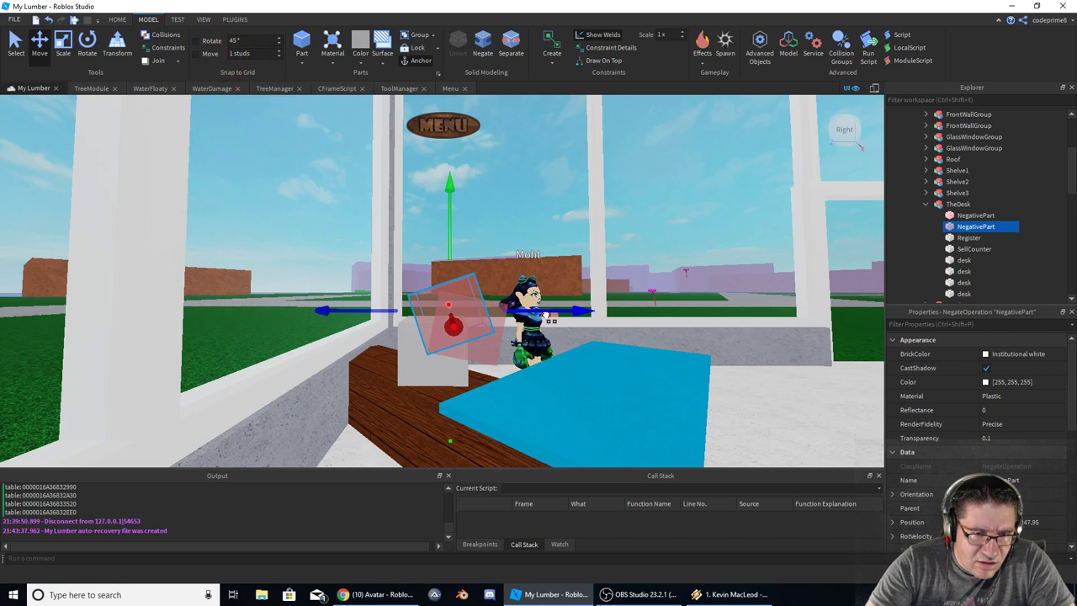
pyautogui.scroll(3, 477, 365)
pyautogui.moveTo(477, 365); pyautogui.dragTo(475, 367, button='right')
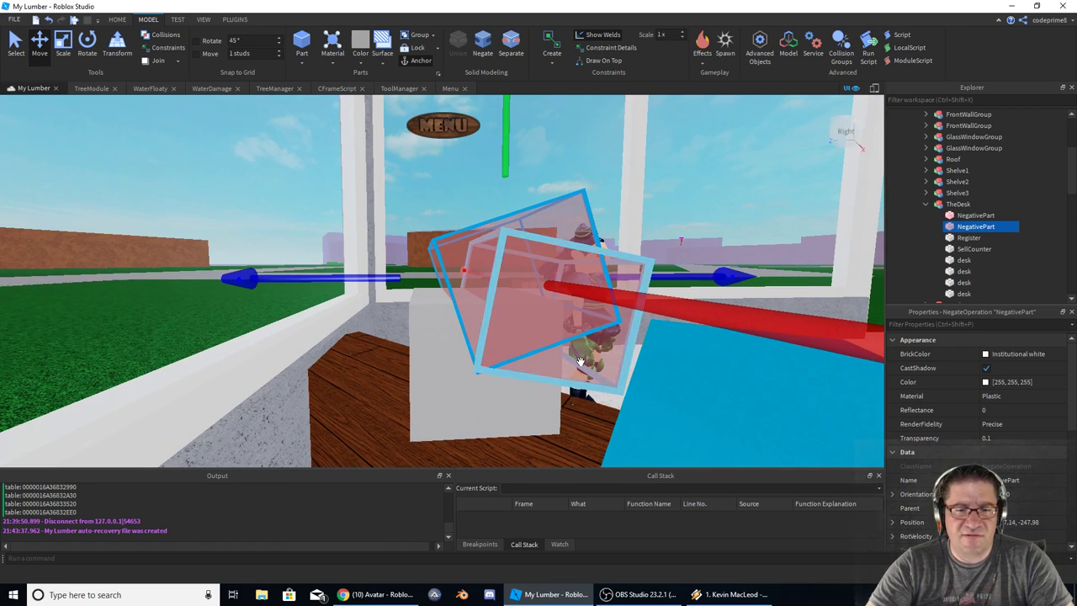
# Step: Union both negative parts with the Register block to cut its sloped cash register shape
pyautogui.keyDown('ctrl'); pyautogui.click(580, 361); pyautogui.keyUp('ctrl')
pyautogui.keyDown('ctrl'); pyautogui.click(454, 412); pyautogui.keyUp('ctrl')
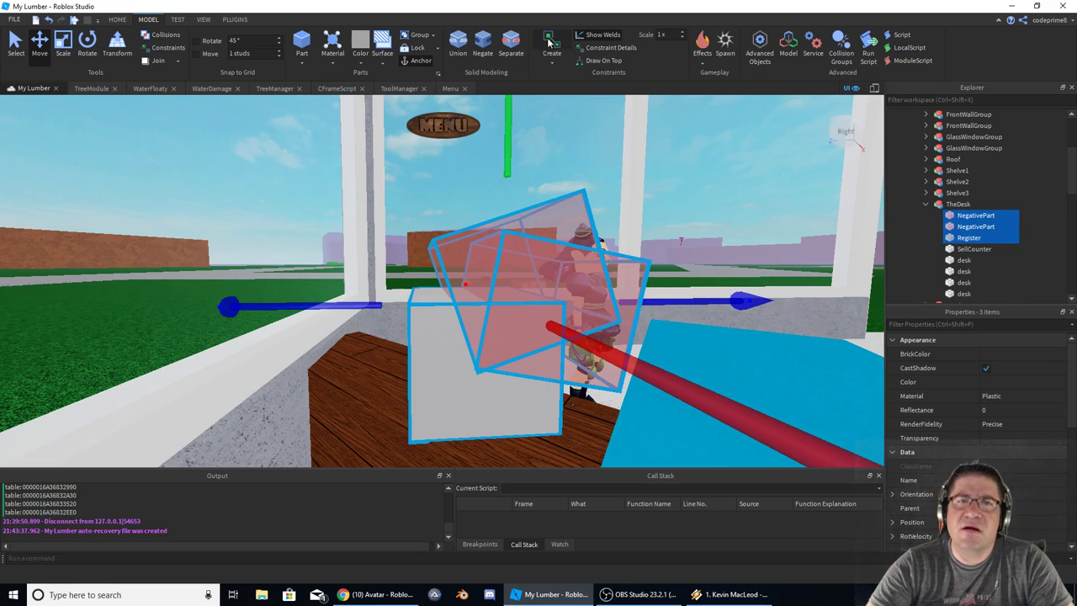
pyautogui.click(458, 42)
pyautogui.moveTo(556, 238); pyautogui.dragTo(555, 239, button='right')
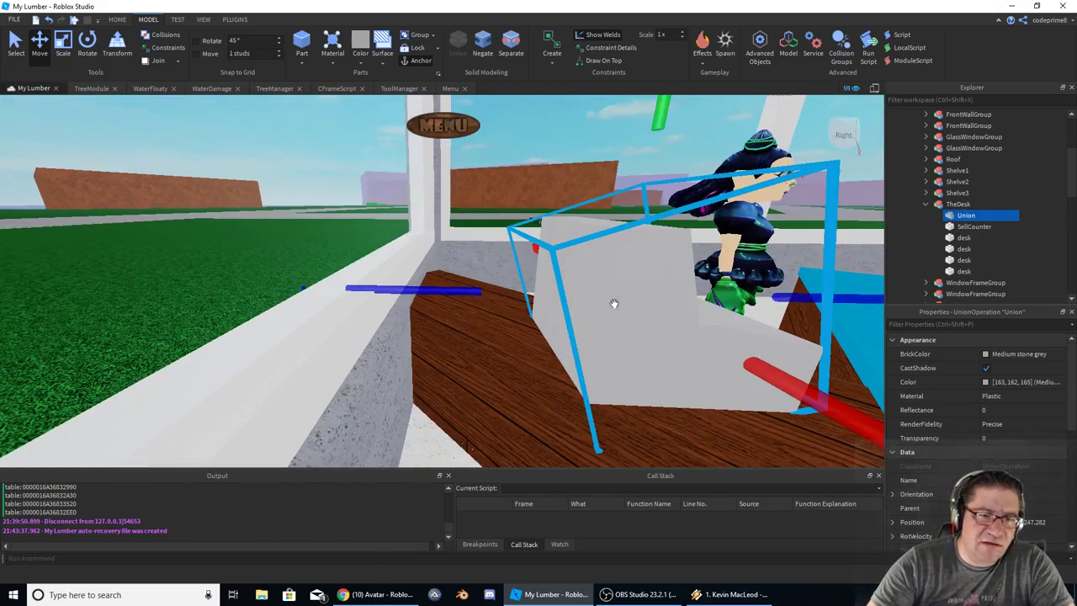
pyautogui.moveTo(655, 299); pyautogui.dragTo(656, 301, button='right')
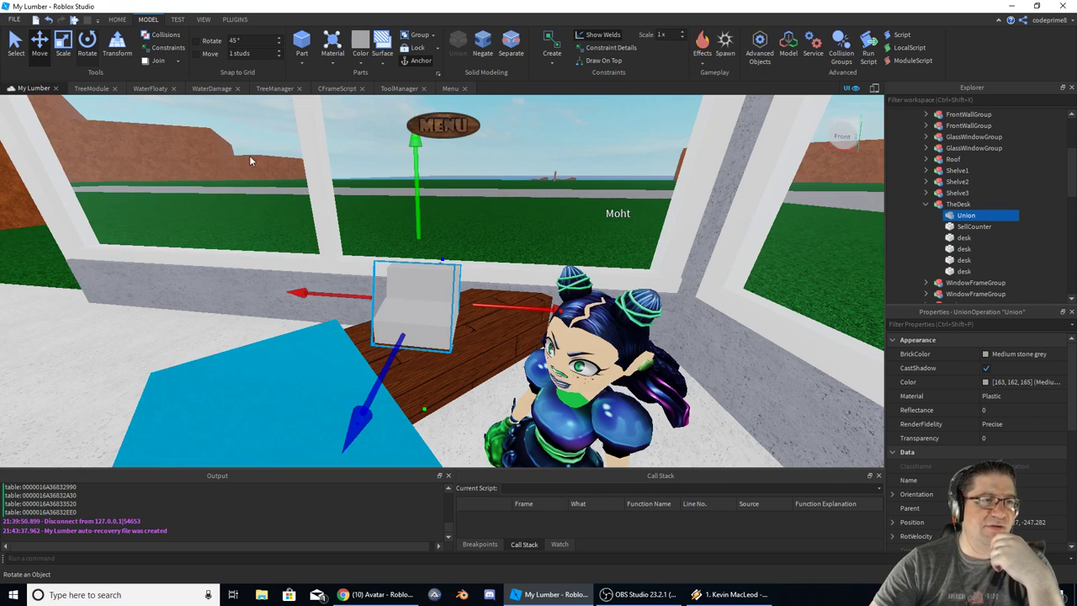
# Step: Rotate the cash register Union about the vertical axis to line it up with the angled desk
pyautogui.click(88, 46)
pyautogui.moveTo(303, 292); pyautogui.dragTo(298, 352)
pyautogui.moveTo(329, 321); pyautogui.dragTo(327, 275, button='right')
pyautogui.scroll(-3, 318, 330)
pyautogui.scroll(3, 317, 277)
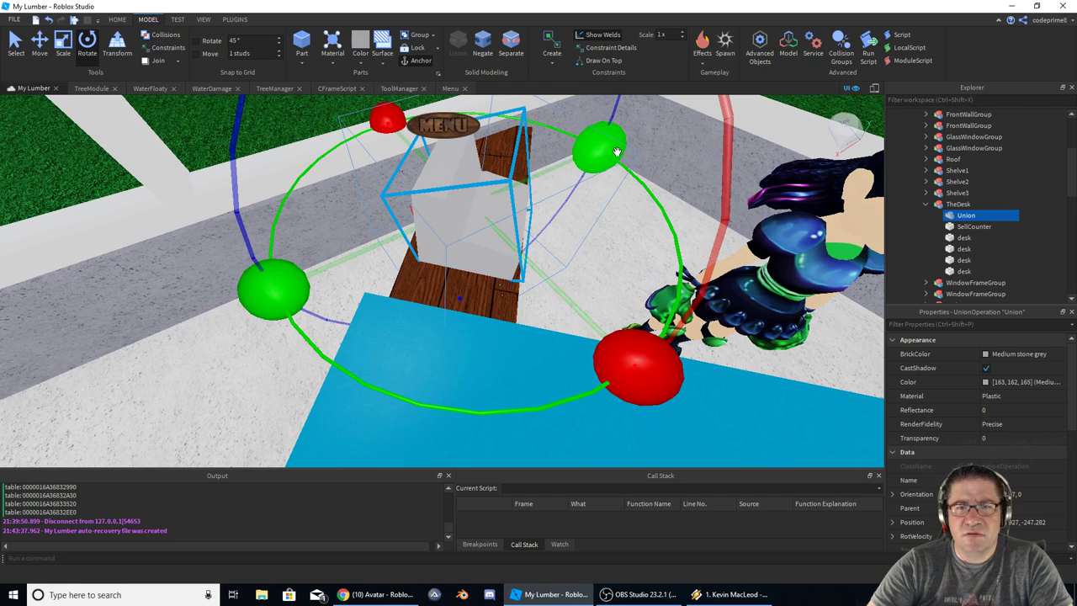
pyautogui.moveTo(603, 157); pyautogui.dragTo(607, 156)
pyautogui.moveTo(618, 199); pyautogui.dragTo(618, 199, button='right')
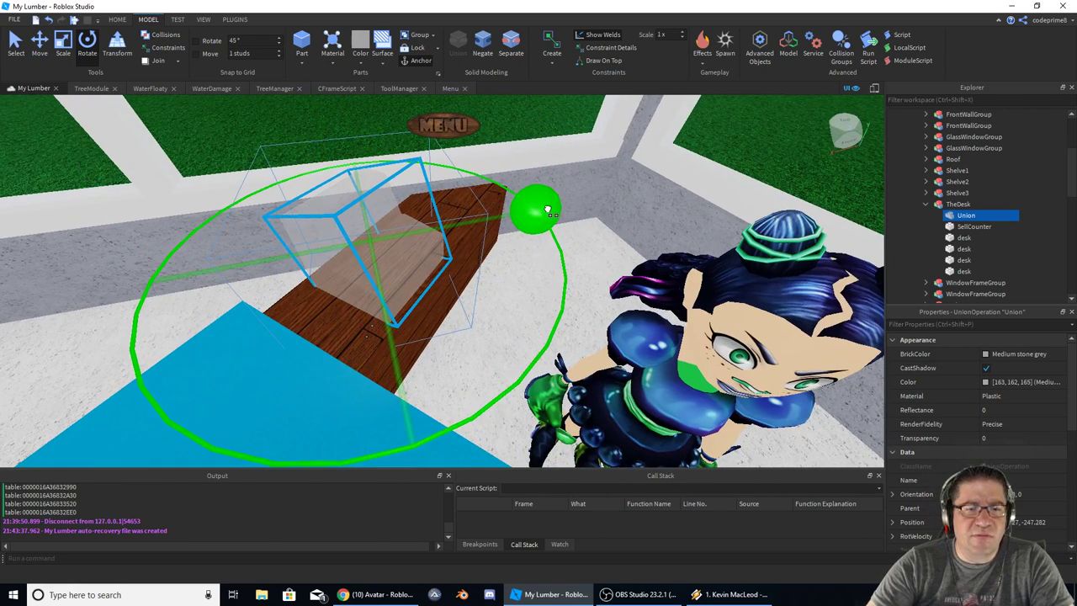
pyautogui.click(591, 216)
# Step: Open the Reseter script in the WoodStore folder and review its shelf-resetting loop
pyautogui.moveTo(538, 291); pyautogui.dragTo(539, 291, button='right')
pyautogui.press('w')
pyautogui.press('w')
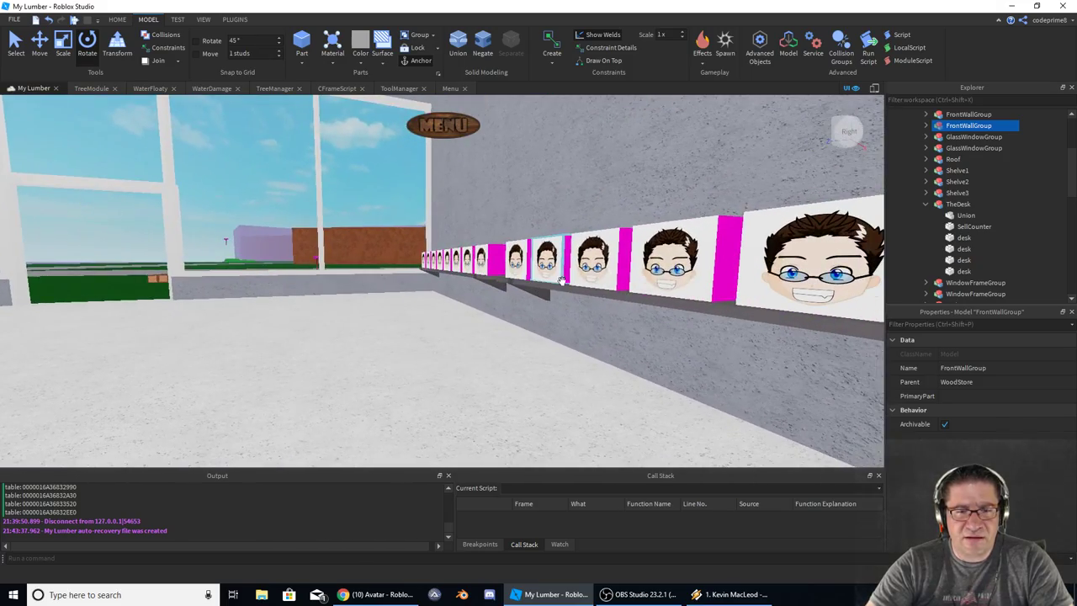
pyautogui.click(586, 265)
pyautogui.click(956, 204)
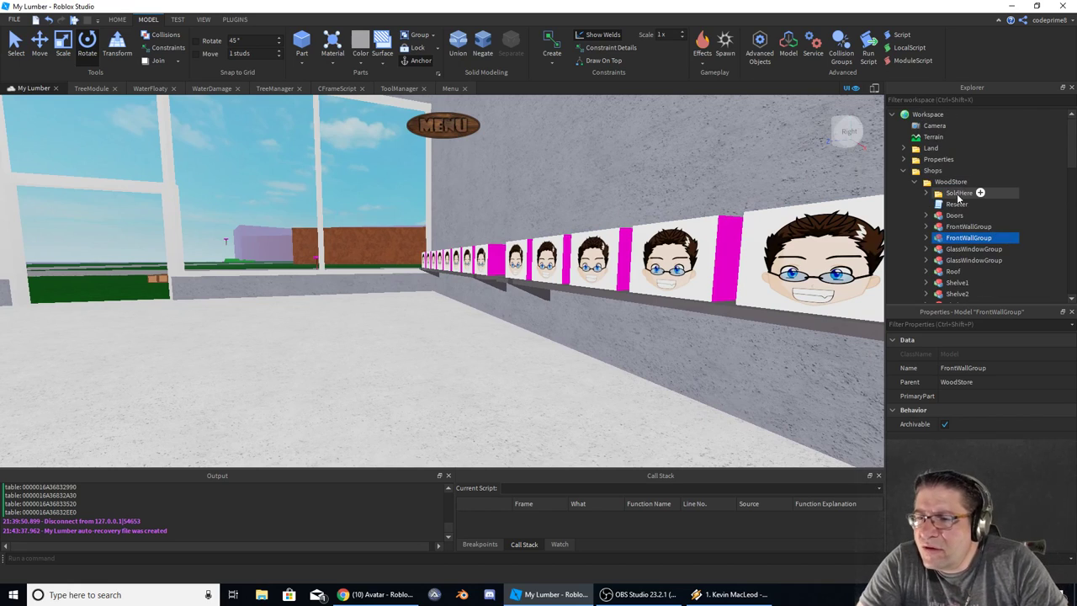
pyautogui.doubleClick(957, 205)
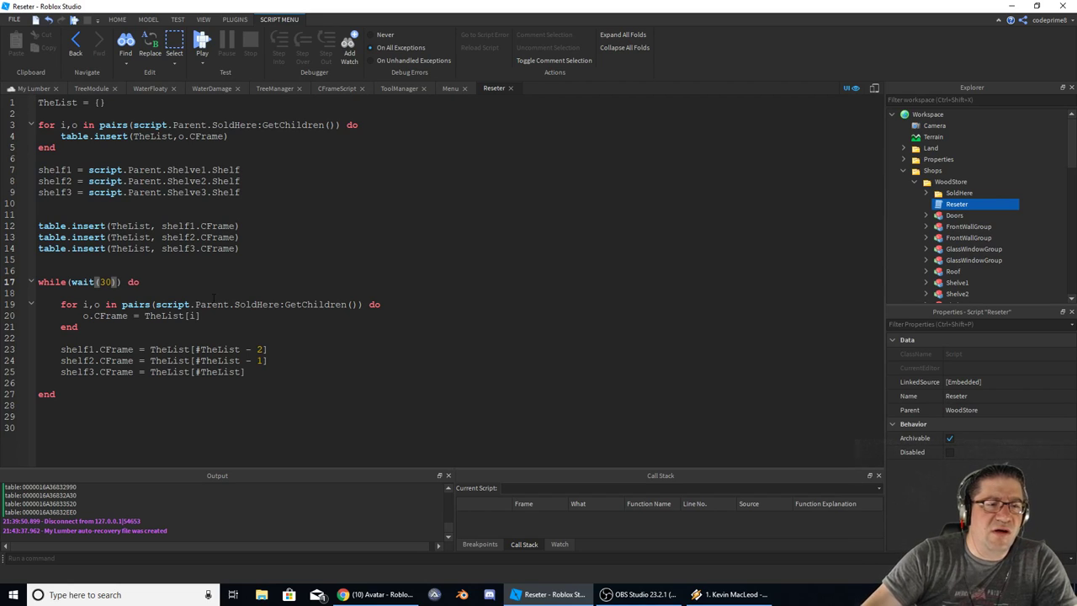
pyautogui.press('Return')
pyautogui.press('BackSpace')
pyautogui.press('BackSpace')
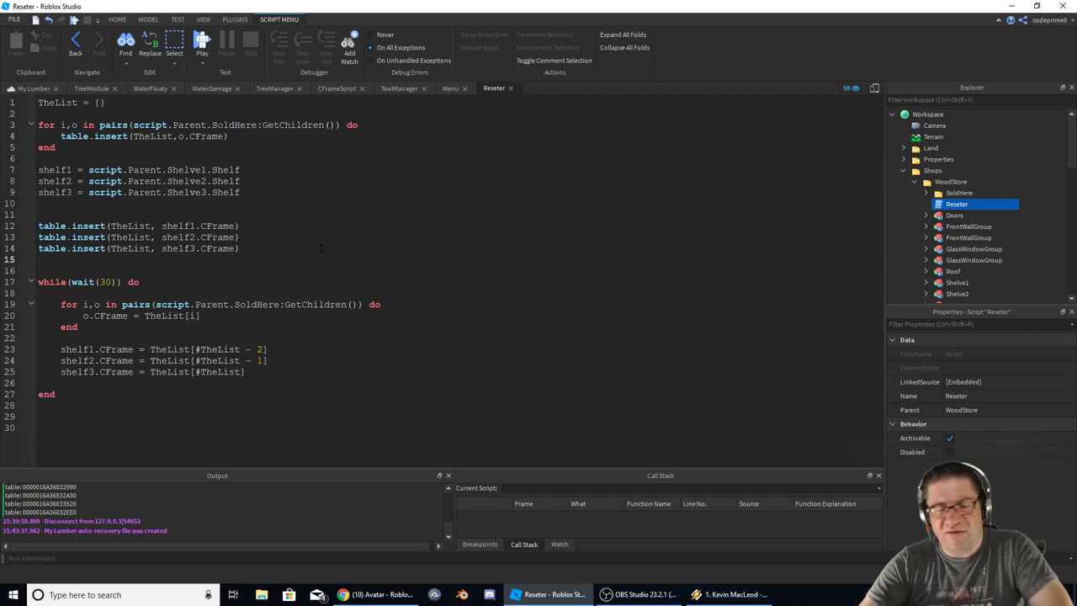
# Step: Close the ToolManager, CFrameScript, TreeManager, WaterDamage and WaterFloaty scripts
pyautogui.click(454, 87)
pyautogui.click(406, 88)
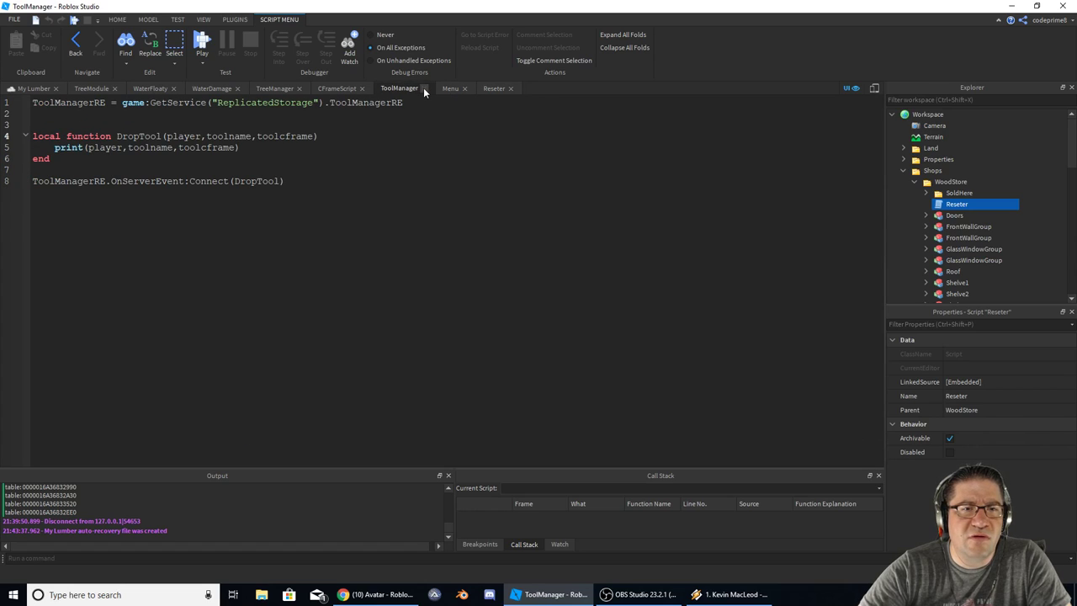
pyautogui.click(424, 88)
pyautogui.click(349, 87)
pyautogui.click(363, 87)
pyautogui.click(303, 88)
pyautogui.click(298, 87)
pyautogui.click(215, 88)
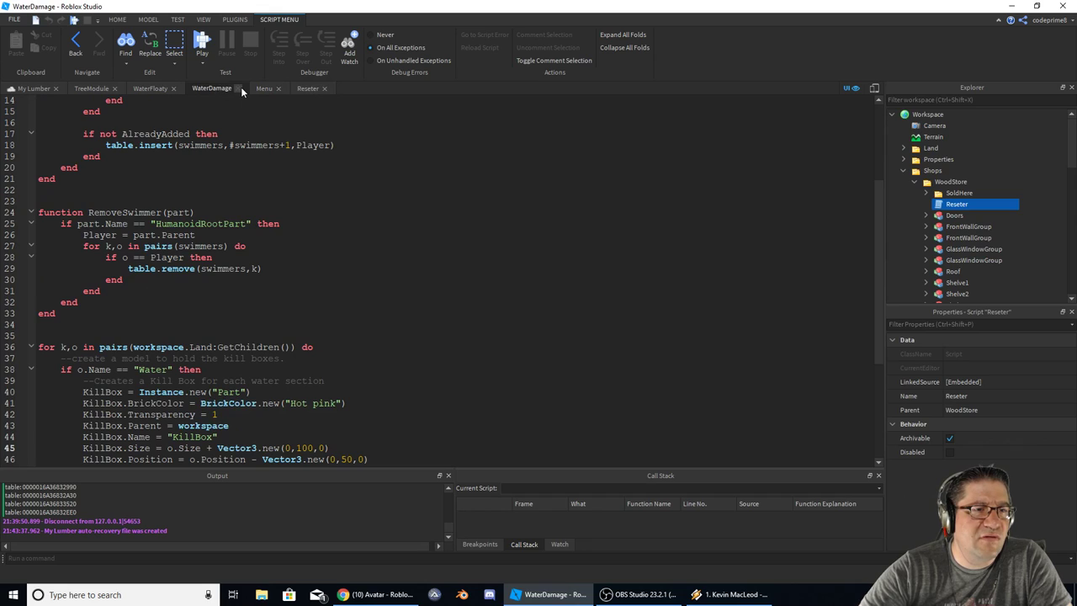
pyautogui.click(238, 88)
pyautogui.click(173, 87)
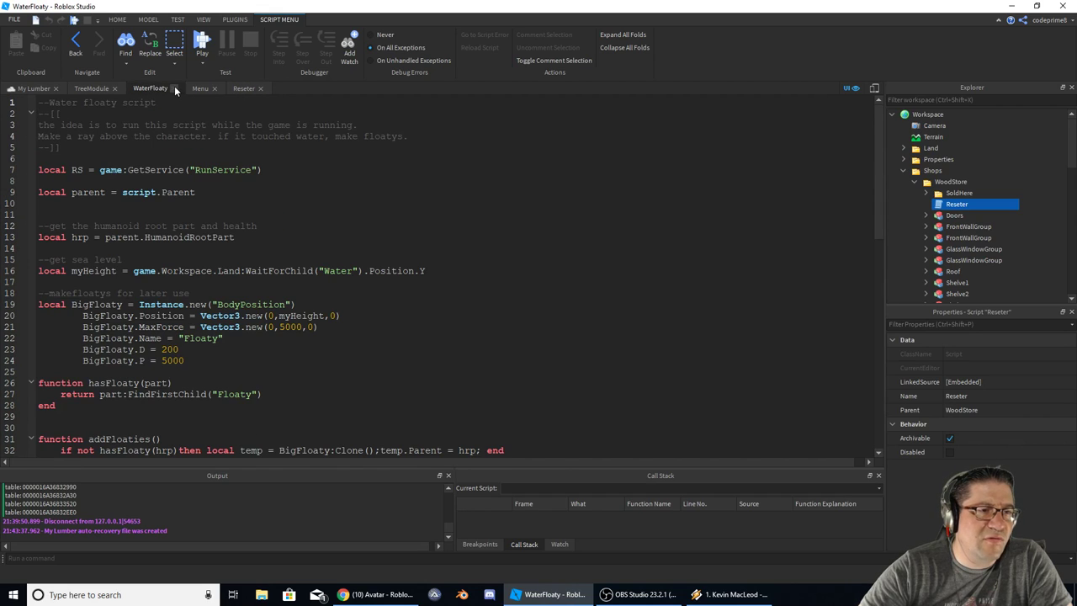
pyautogui.click(174, 88)
# Step: Read through the TreeModule script from its beginning to the MakeSmooth function at its end
pyautogui.click(107, 89)
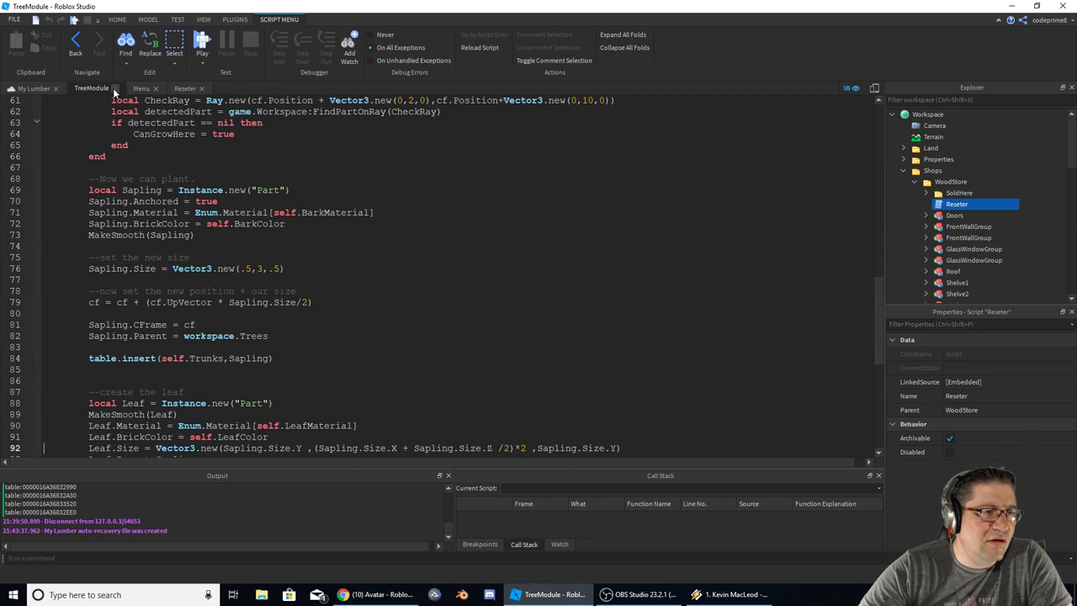
pyautogui.scroll(20, 248, 239)
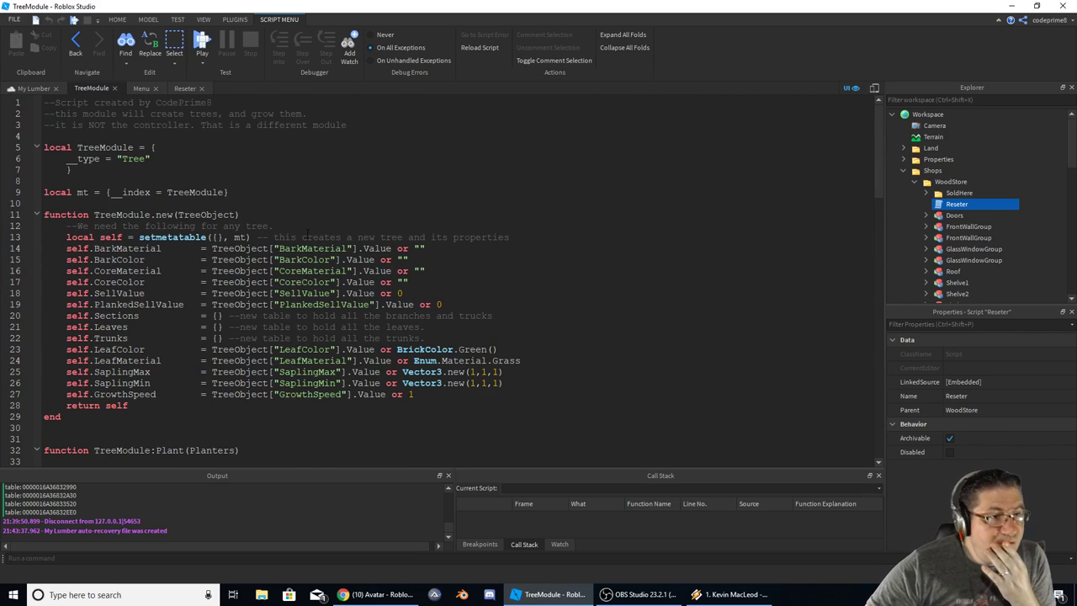
pyautogui.scroll(-20, 304, 225)
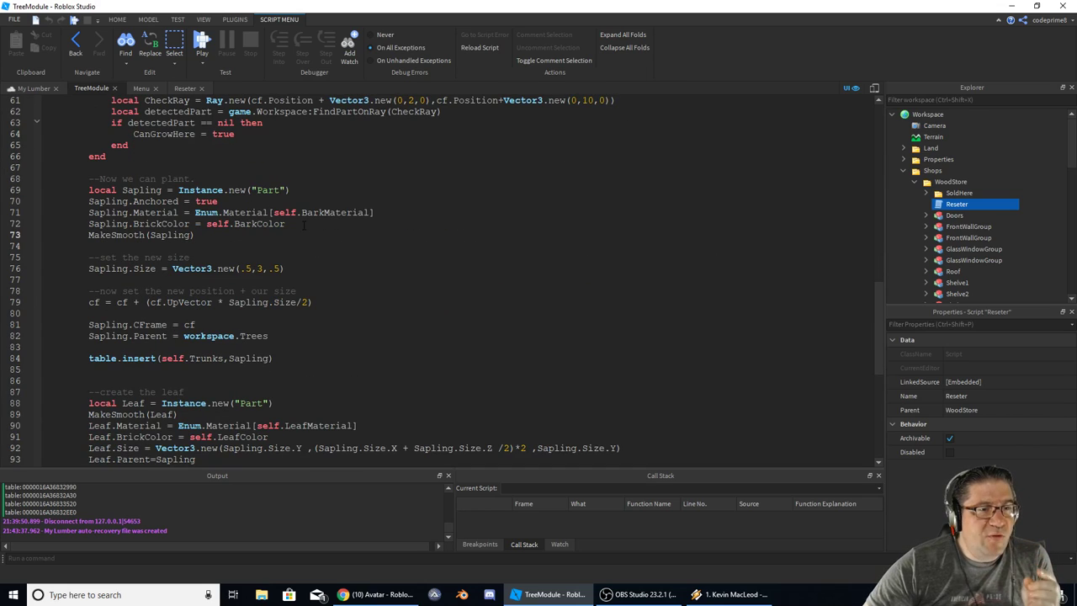
pyautogui.scroll(-9, 303, 225)
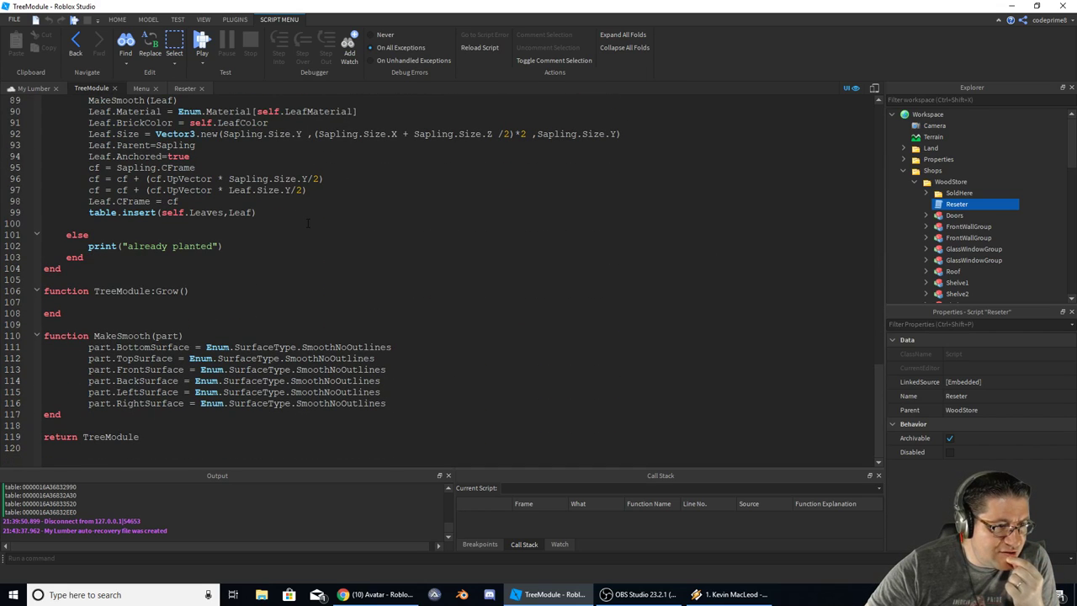
# Step: Return to the My Lumber place, find the navy blue glass dome Union in TheMill, and anchor it
pyautogui.click(32, 88)
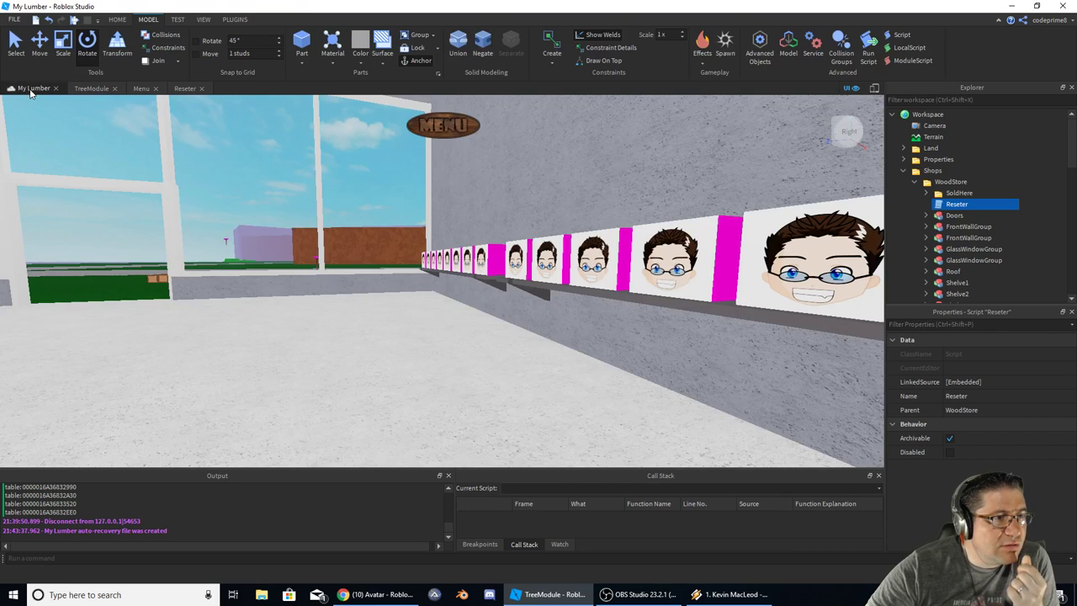
pyautogui.moveTo(443, 284); pyautogui.dragTo(435, 325, button='right')
pyautogui.press('w')
pyautogui.press('w')
pyautogui.press('w')
pyautogui.press('w')
pyautogui.press('w')
pyautogui.press('w')
pyautogui.press('d')
pyautogui.press('s')
pyautogui.press('d')
pyautogui.press('w')
pyautogui.press('a')
pyautogui.press('s')
pyautogui.press('w')
pyautogui.press('w')
pyautogui.press('s')
pyautogui.press('w')
pyautogui.press('w')
pyautogui.press('w')
pyautogui.press('w')
pyautogui.press('w')
pyautogui.press('s')
pyautogui.press('w')
pyautogui.click(451, 367)
pyautogui.moveTo(452, 368); pyautogui.dragTo(452, 370, button='right')
pyautogui.press('w')
pyautogui.click(451, 331)
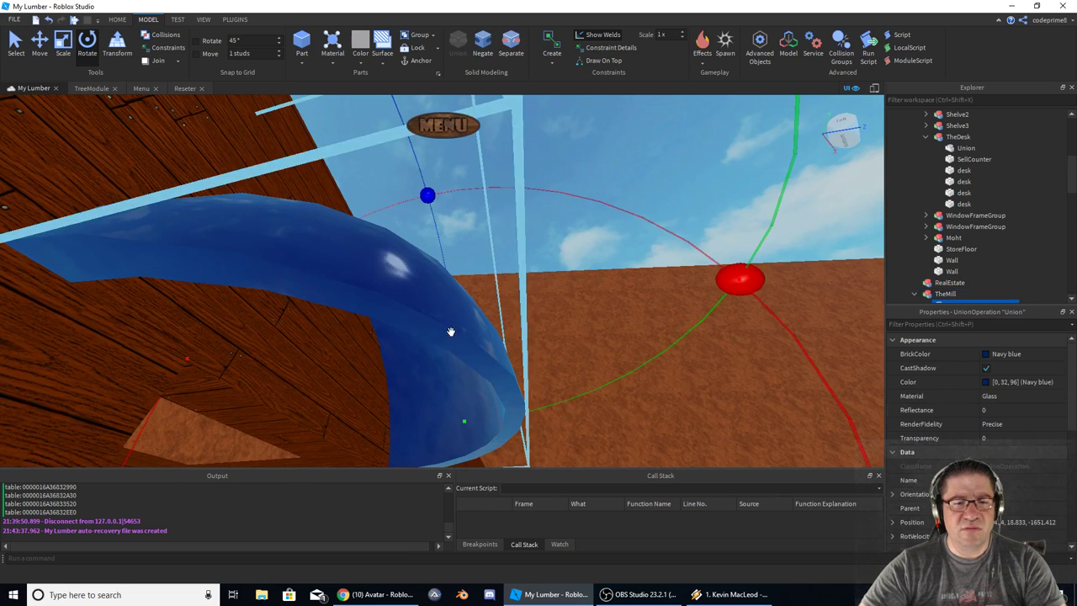
pyautogui.press('f')
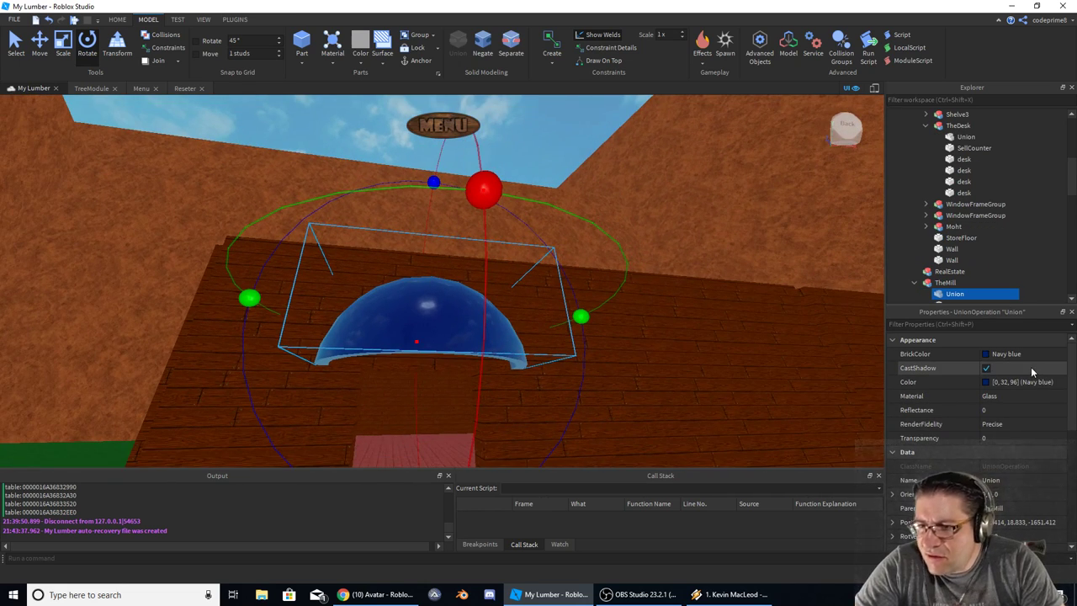
pyautogui.scroll(-5, 1021, 349)
pyautogui.click(985, 357)
# Step: Duplicate the wood-plank wall Union beside the blue dome in TheMill
pyautogui.moveTo(670, 353); pyautogui.dragTo(660, 348, button='right')
pyautogui.press('a')
pyautogui.press('d')
pyautogui.press('w')
pyautogui.press('w')
pyautogui.press('s')
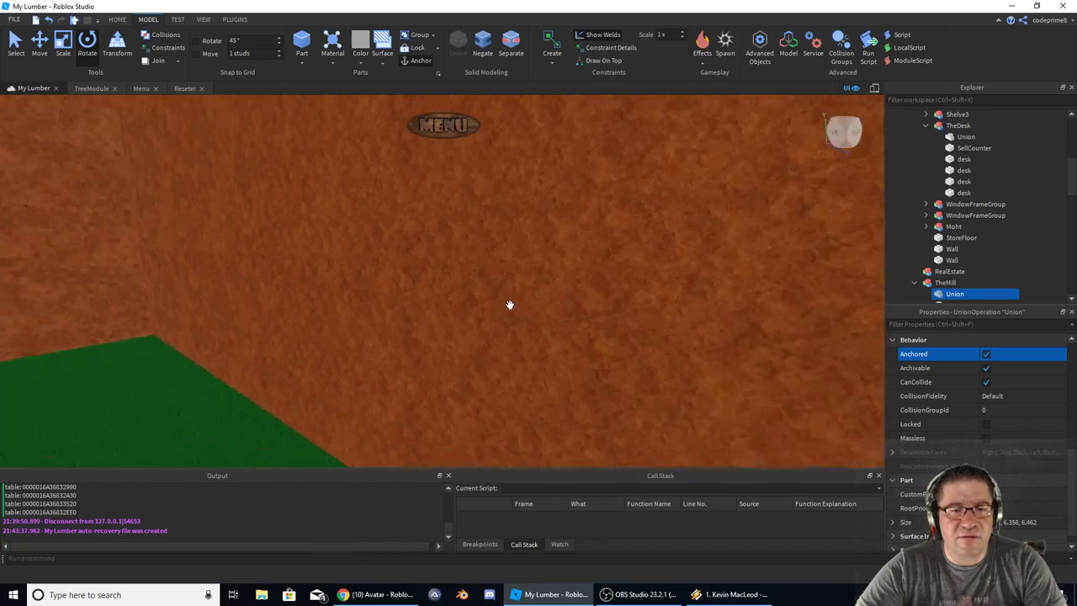
pyautogui.press('w')
pyautogui.moveTo(510, 305); pyautogui.dragTo(510, 304, button='right')
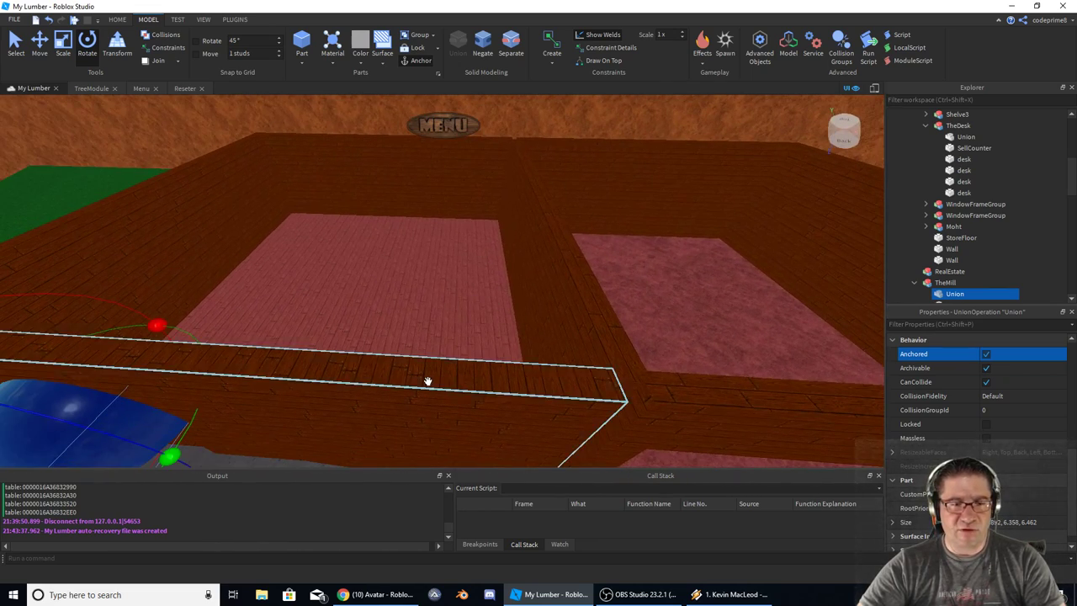
pyautogui.click(418, 345)
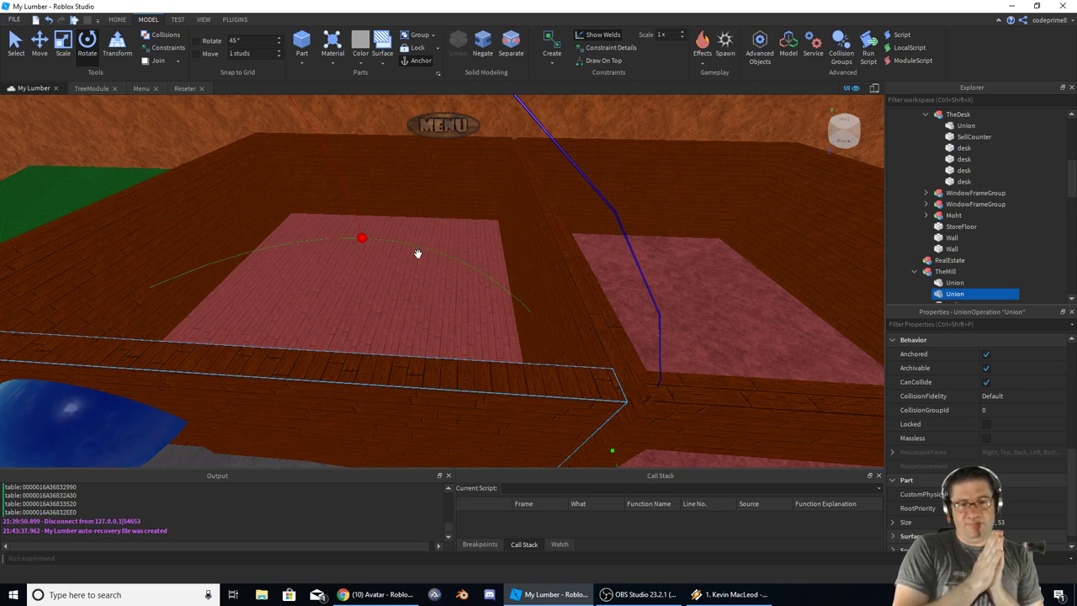
pyautogui.moveTo(413, 261); pyautogui.dragTo(356, 233, button='right')
pyautogui.press('w')
pyautogui.press('w')
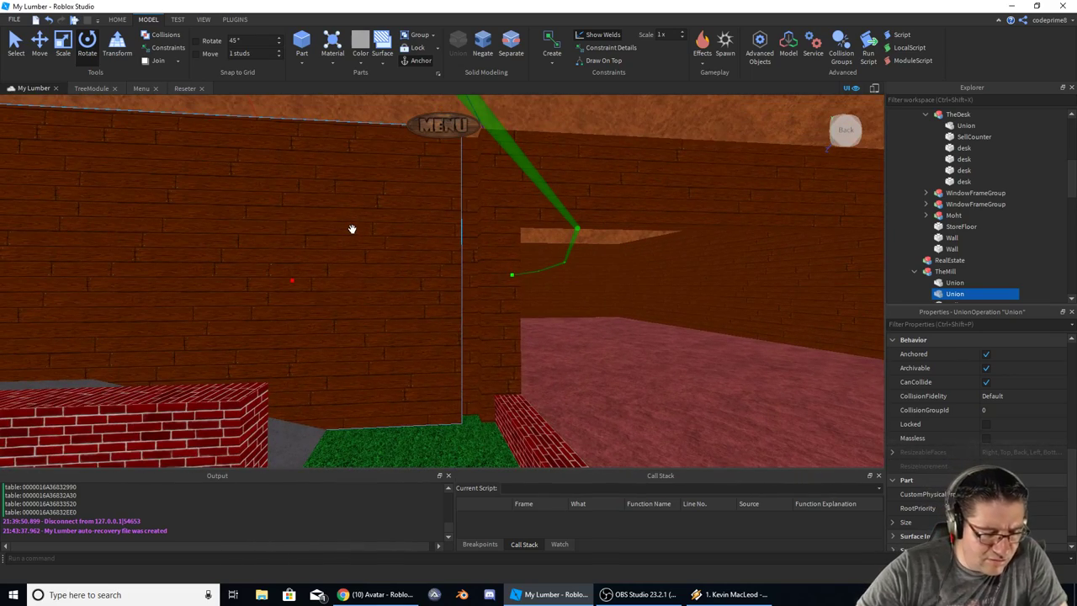
pyautogui.hotkey('ctrl', 'd')
pyautogui.moveTo(392, 230); pyautogui.dragTo(392, 229, button='right')
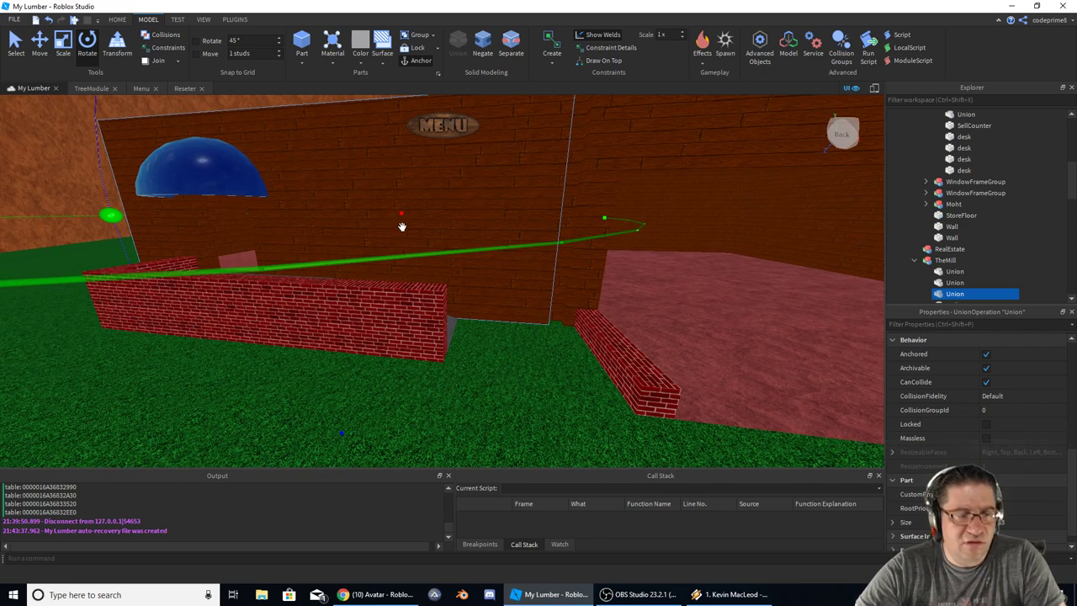
# Step: Try to lengthen the duplicated wall with the Scale tool, and undo both the scaling and the duplication
pyautogui.click(481, 216)
pyautogui.click(358, 209)
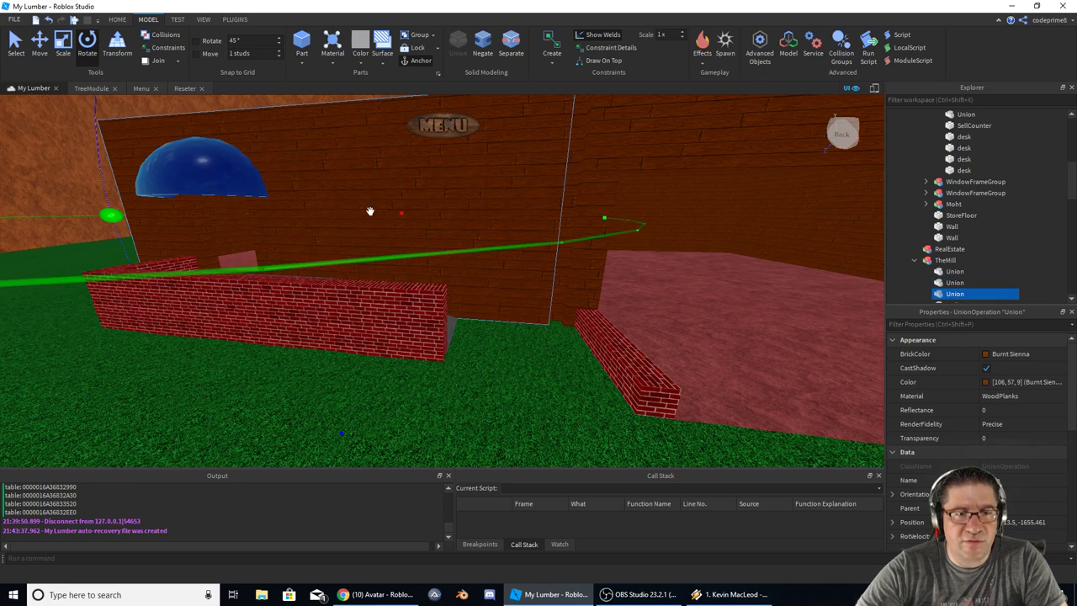
pyautogui.click(66, 44)
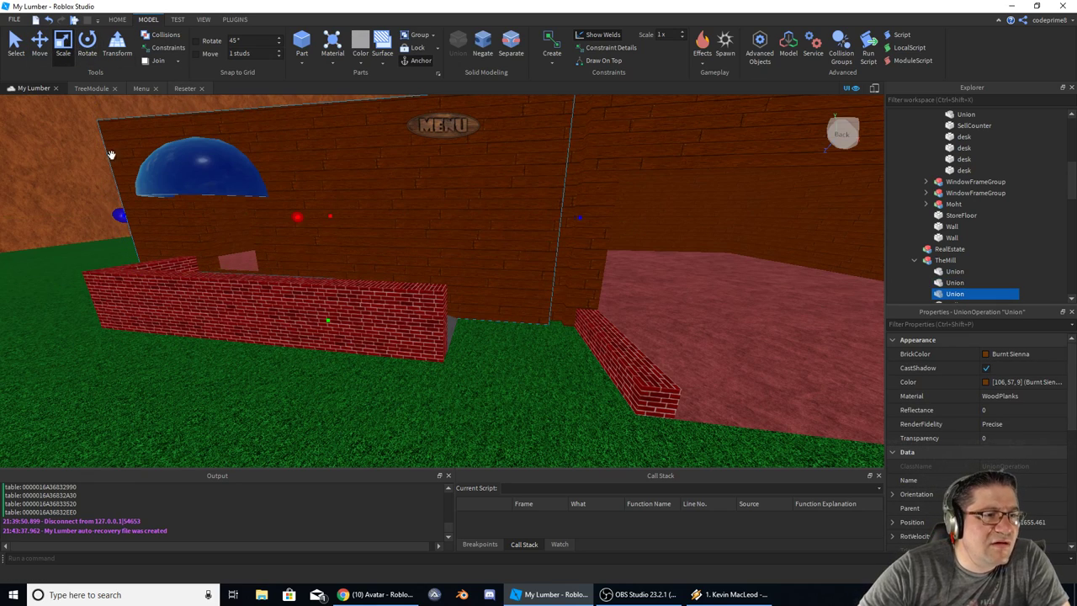
pyautogui.moveTo(117, 217); pyautogui.dragTo(77, 155)
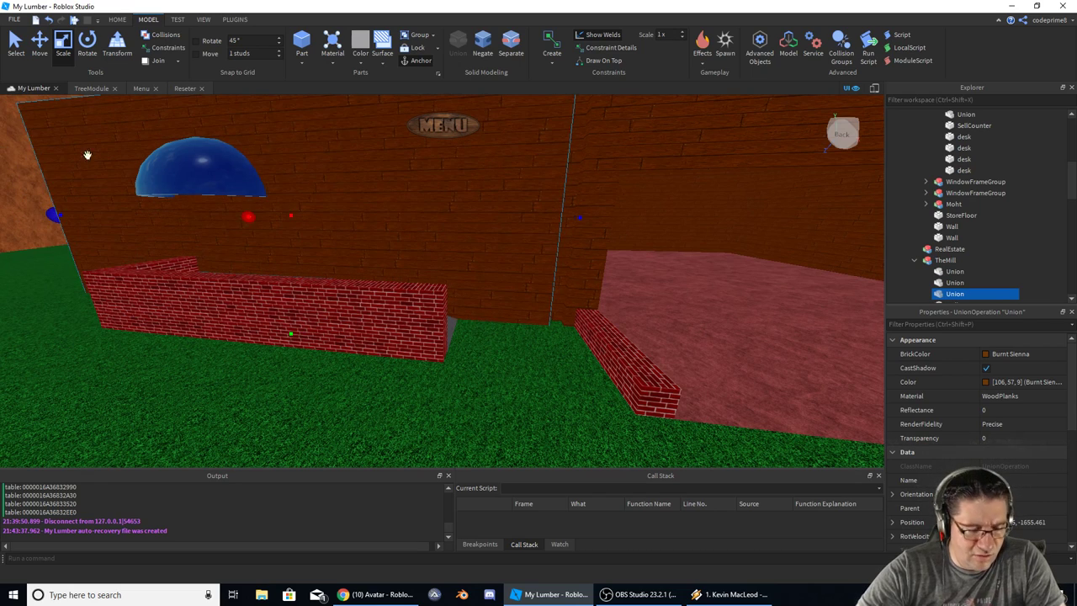
pyautogui.hotkey('ctrl', 'z')
pyautogui.hotkey('ctrl', 'z')
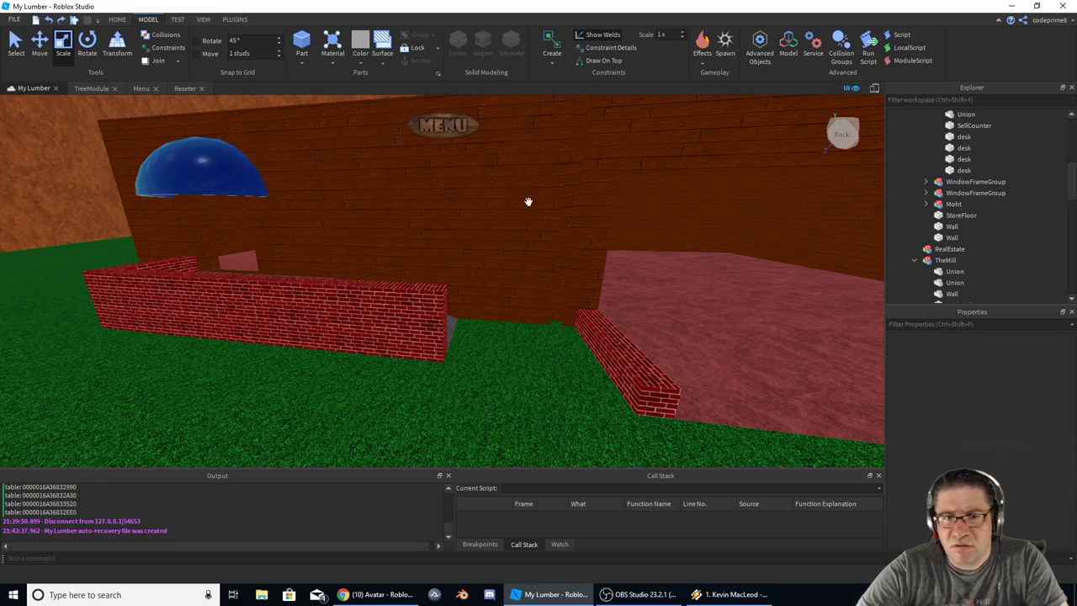
# Step: Inspect the corner where the mill's front wall meets the dividing wall, selecting the adjoining Wall parts to tell them apart
pyautogui.click(527, 276)
pyautogui.moveTo(527, 276); pyautogui.dragTo(540, 274, button='right')
pyautogui.press('e')
pyautogui.press('d')
pyautogui.press('w')
pyautogui.click(523, 231)
pyautogui.press('s')
pyautogui.press('w')
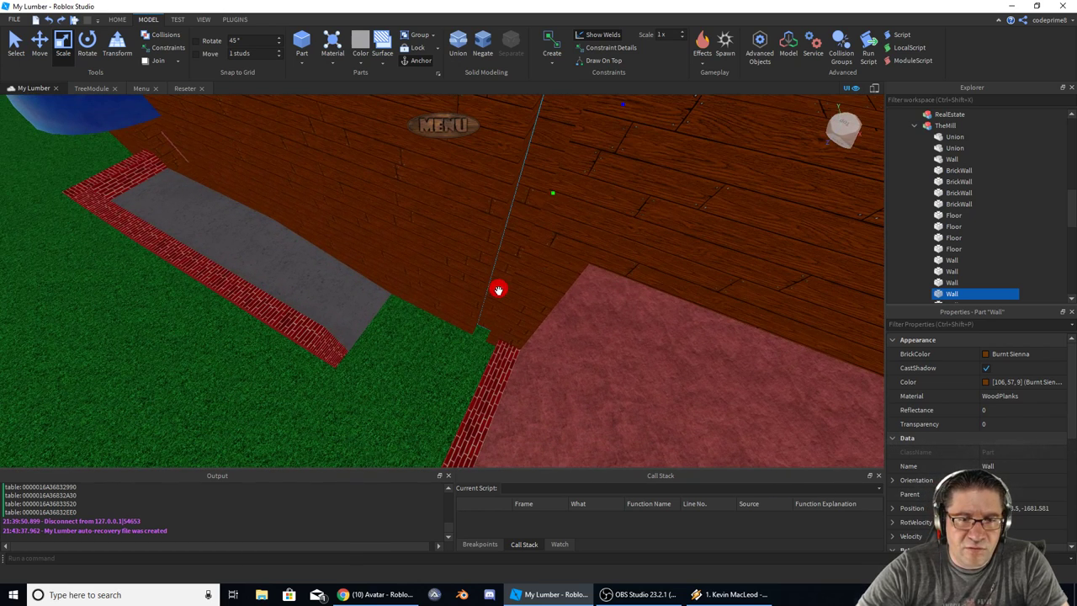
pyautogui.click(486, 311)
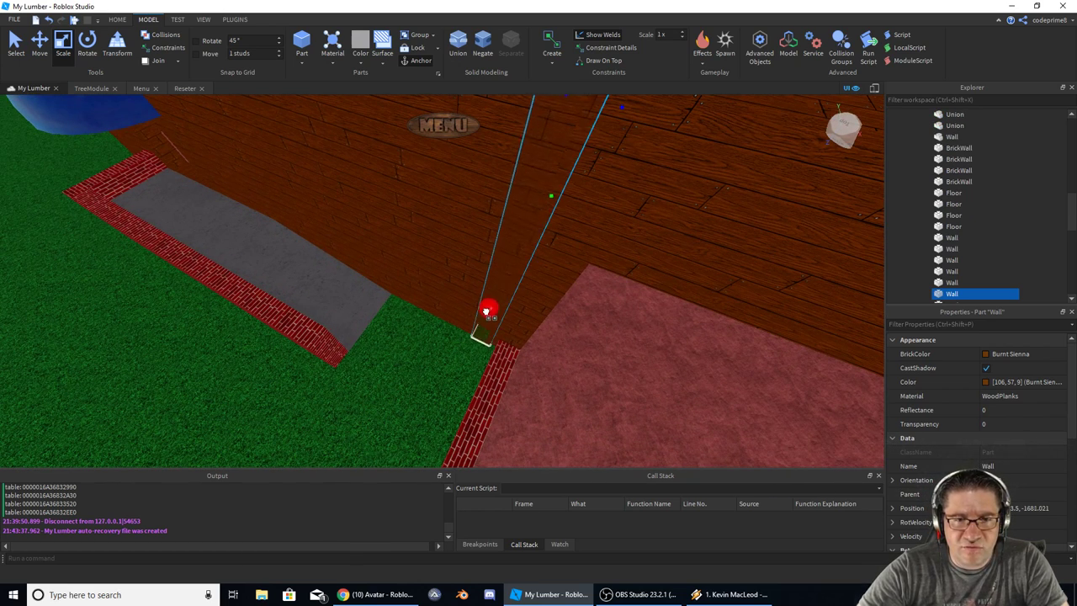
pyautogui.moveTo(494, 311); pyautogui.dragTo(494, 309, button='right')
pyautogui.press('d')
pyautogui.press('w')
pyautogui.press('e')
pyautogui.moveTo(486, 325); pyautogui.dragTo(459, 140)
pyautogui.moveTo(454, 154); pyautogui.dragTo(452, 156, button='right')
pyautogui.moveTo(530, 322); pyautogui.dragTo(364, 285)
pyautogui.moveTo(381, 273); pyautogui.dragTo(392, 275, button='right')
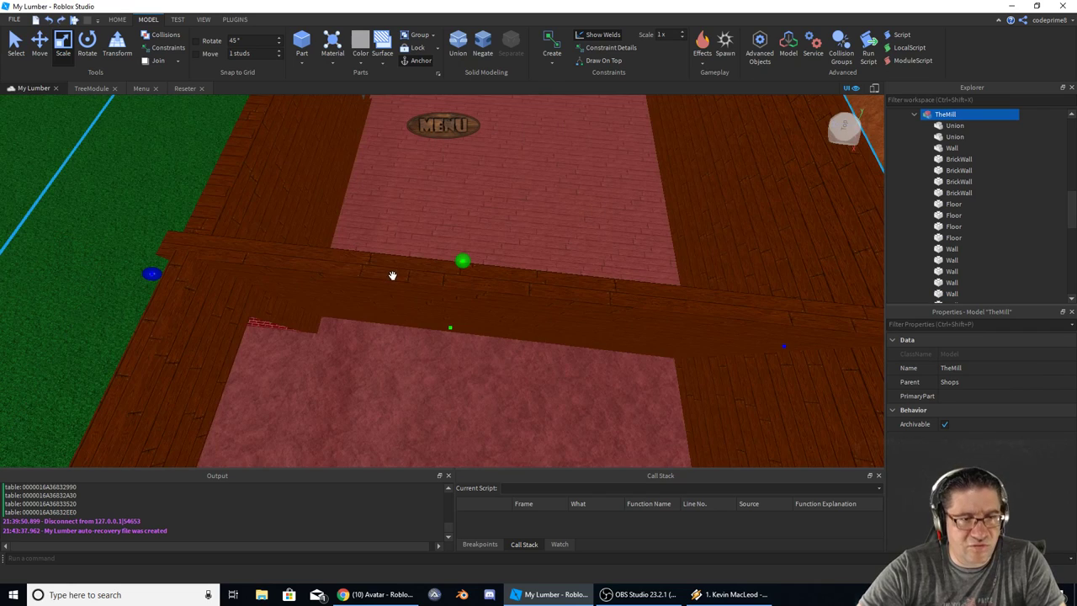
# Step: Shorten the Wall part at the front end of the mill's dividing wall to a short post with the Scale tool
pyautogui.click(268, 261)
pyautogui.click(188, 245)
pyautogui.moveTo(532, 322); pyautogui.dragTo(281, 302)
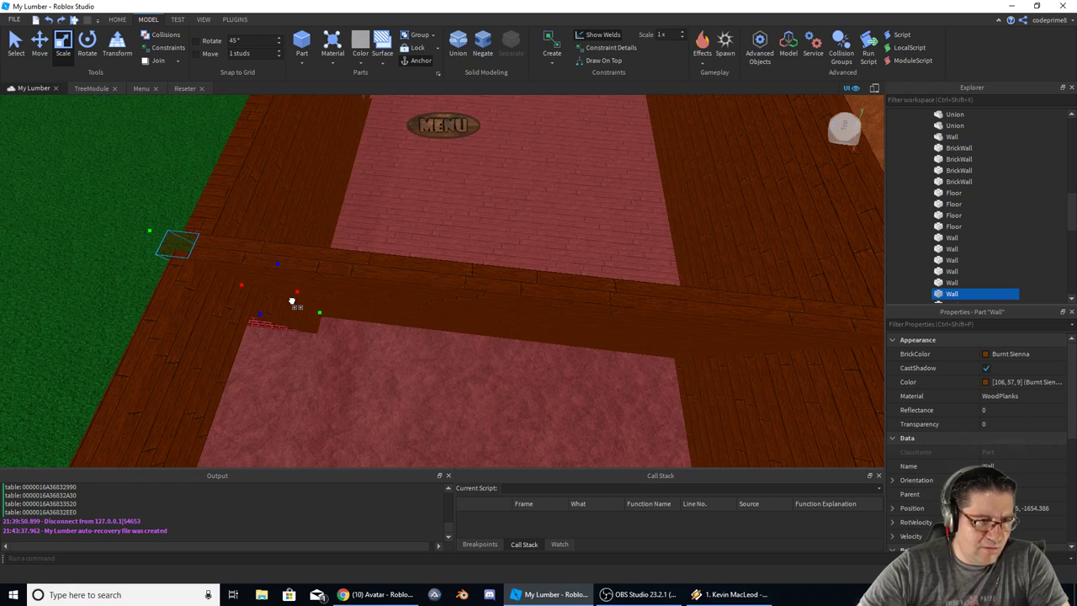
pyautogui.moveTo(294, 305); pyautogui.dragTo(248, 185, button='right')
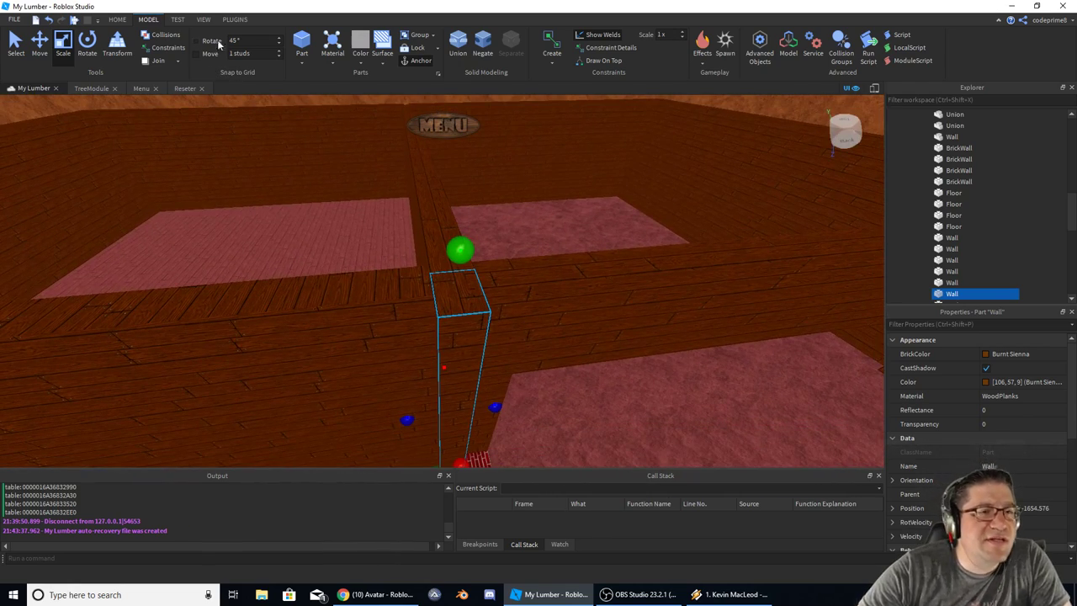
# Step: Colour the short post at the front end of the dividing wall Nougat and set its material to Wood
pyautogui.click(361, 55)
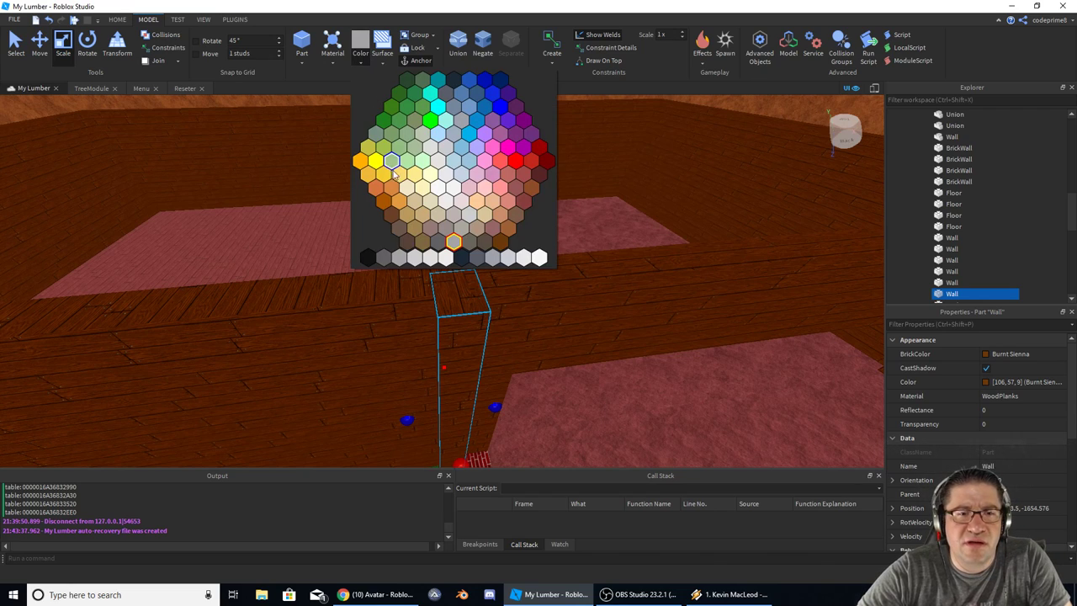
pyautogui.click(507, 229)
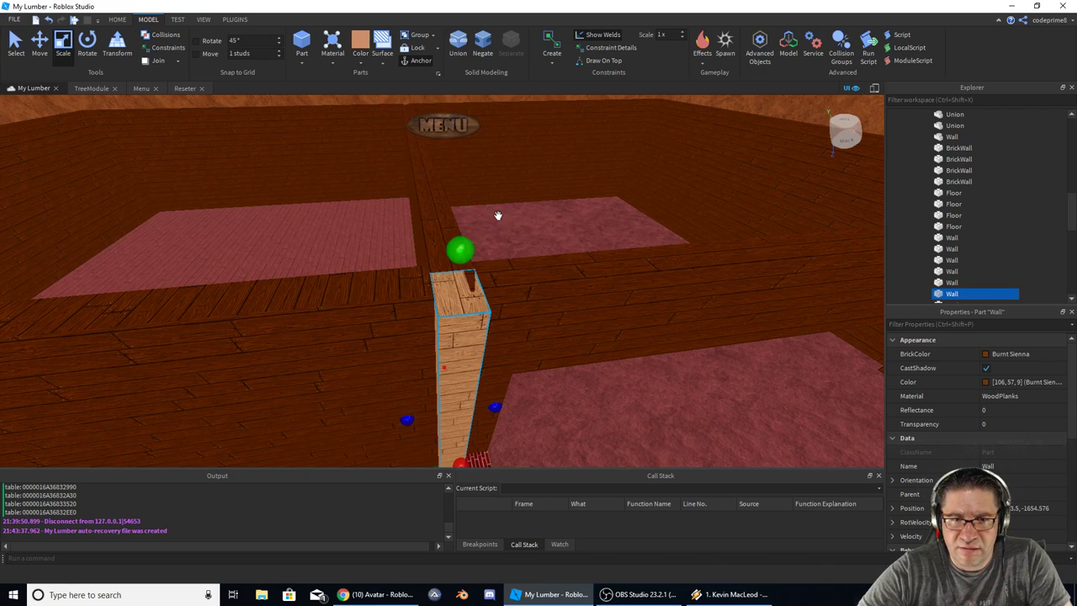
pyautogui.click(334, 63)
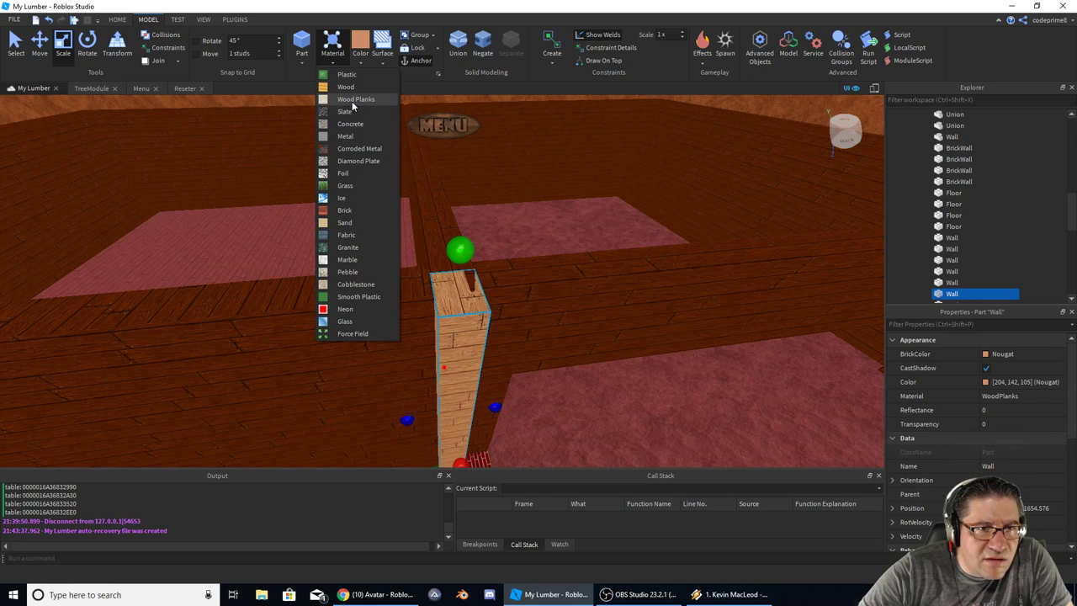
pyautogui.click(351, 101)
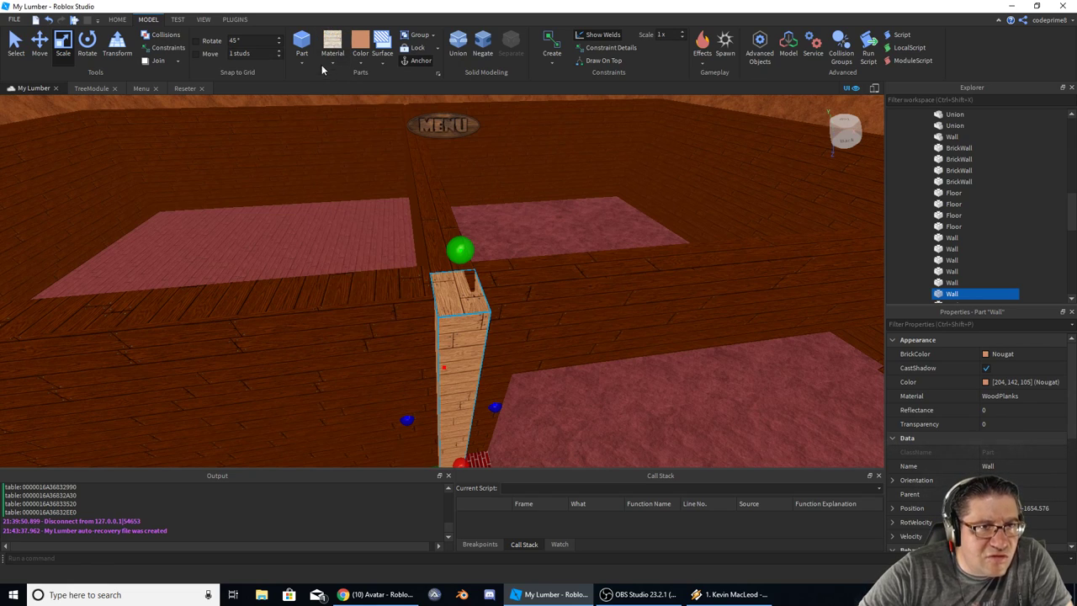
pyautogui.click(332, 63)
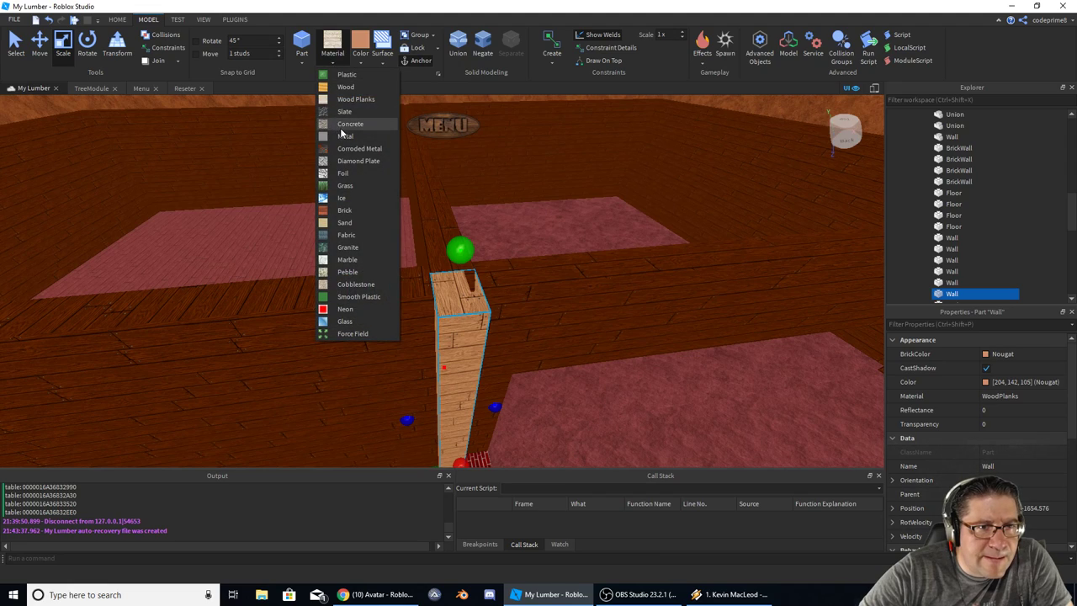
pyautogui.click(345, 87)
# Step: Try to shorten the wooden post from its upper end with the Scale tool, undoing each resize
pyautogui.scroll(5, 386, 266)
pyautogui.moveTo(387, 266); pyautogui.dragTo(386, 266, button='right')
pyautogui.scroll(-5, 387, 266)
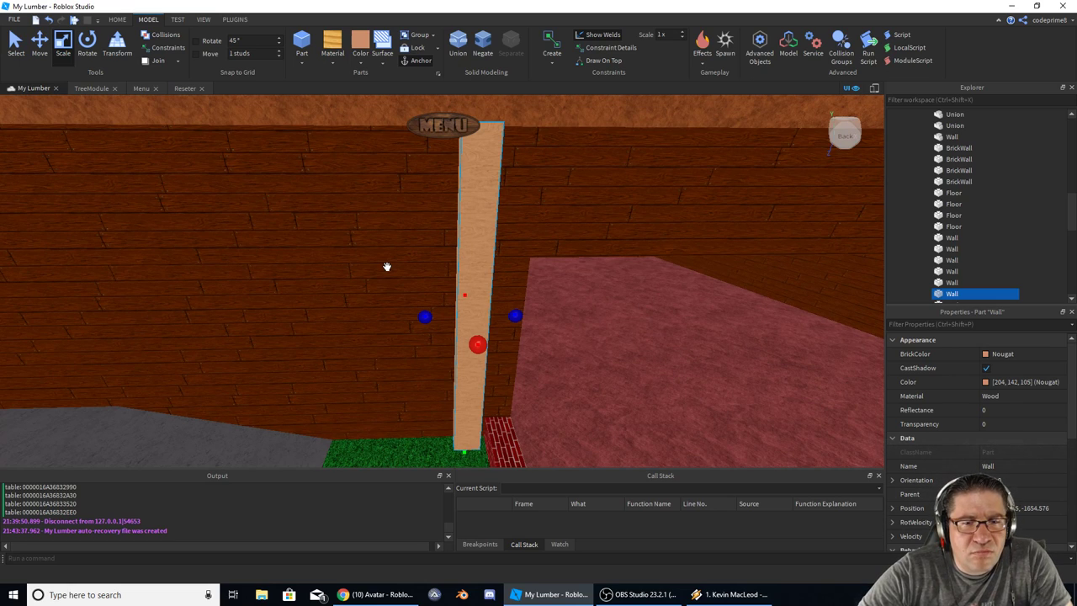
pyautogui.moveTo(457, 321); pyautogui.dragTo(457, 320, button='right')
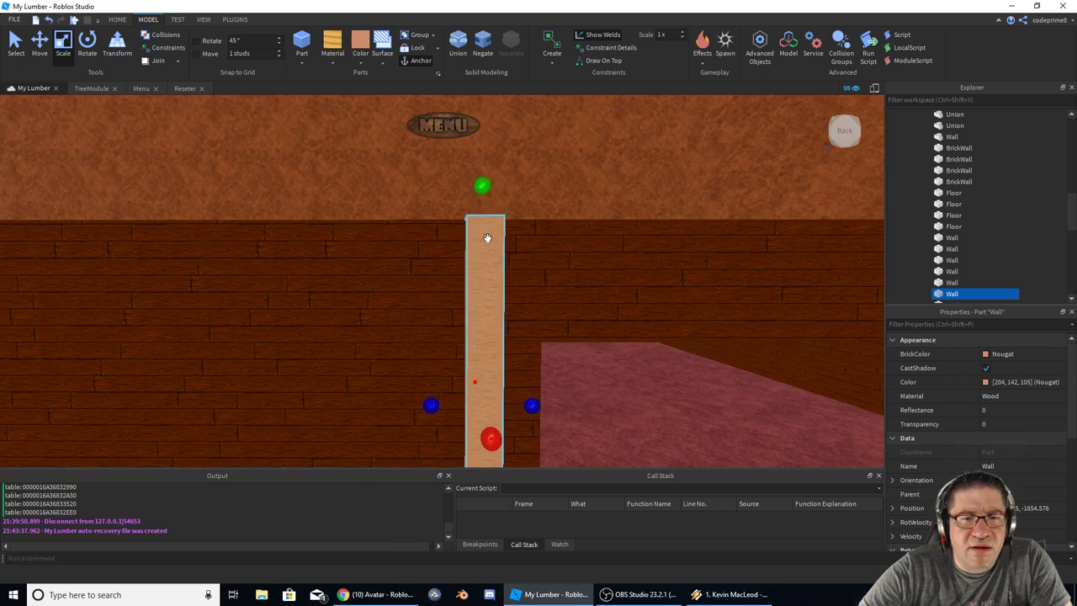
pyautogui.moveTo(481, 185); pyautogui.dragTo(493, 260)
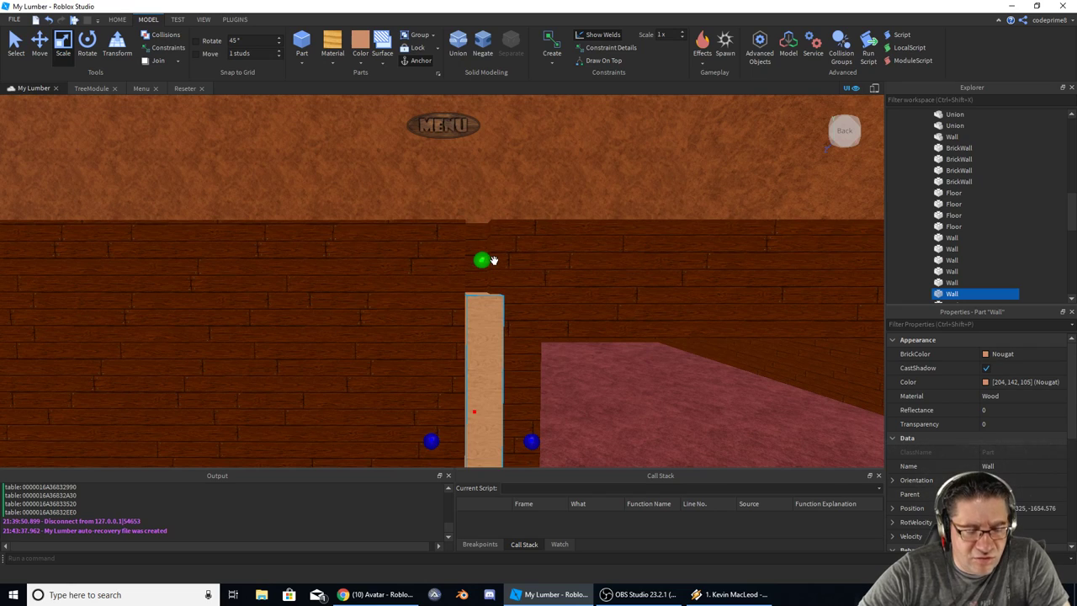
pyautogui.hotkey('ctrl', 'z')
pyautogui.moveTo(486, 185); pyautogui.dragTo(484, 314)
pyautogui.hotkey('ctrl', 'z')
pyautogui.moveTo(482, 185); pyautogui.dragTo(473, 425)
pyautogui.moveTo(474, 425); pyautogui.dragTo(474, 423, button='right')
pyautogui.moveTo(499, 249); pyautogui.dragTo(509, 202)
pyautogui.hotkey('ctrl', 'z')
pyautogui.moveTo(497, 392); pyautogui.dragTo(496, 392, button='right')
pyautogui.press('s')
pyautogui.scroll(-2, 497, 393)
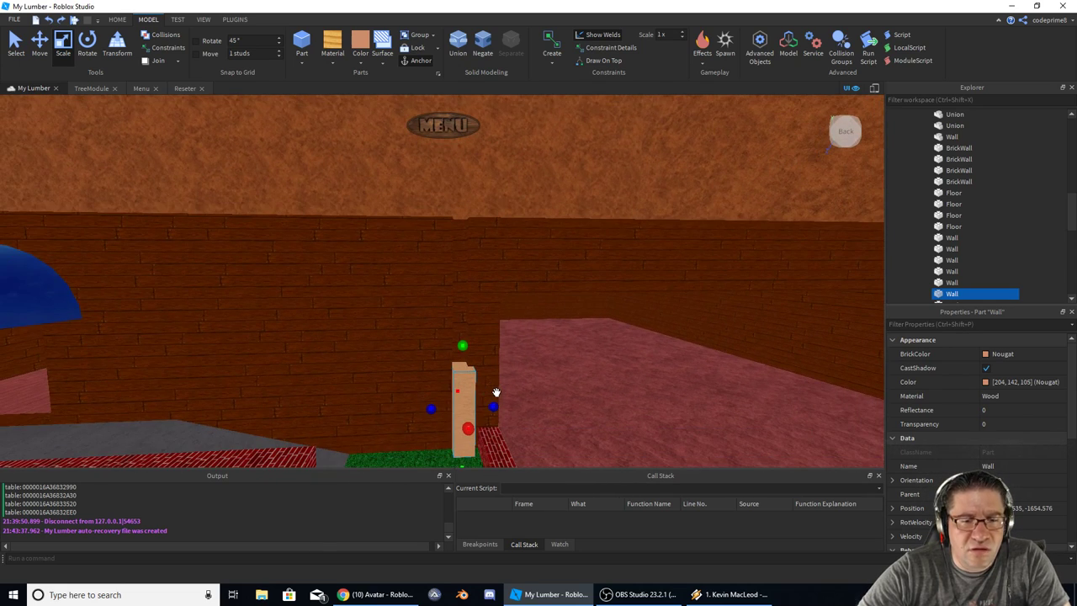
pyautogui.scroll(2, 493, 404)
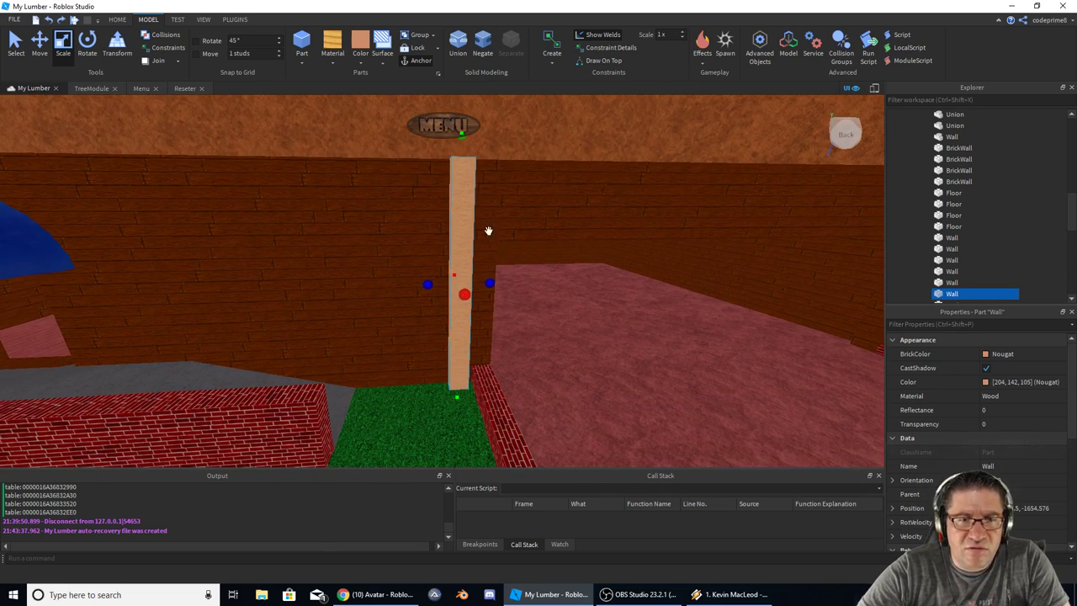
# Step: Scale the post down to a small block and rotate it with 45° rotation snapping to turn its wood grain
pyautogui.moveTo(436, 153); pyautogui.dragTo(436, 153, button='right')
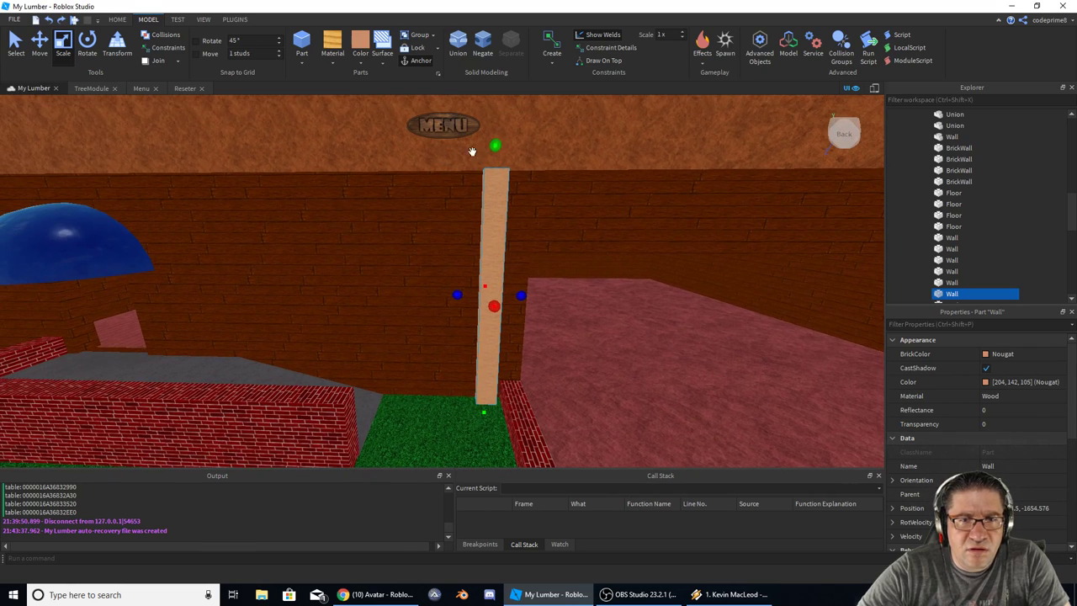
pyautogui.moveTo(501, 148); pyautogui.dragTo(501, 266)
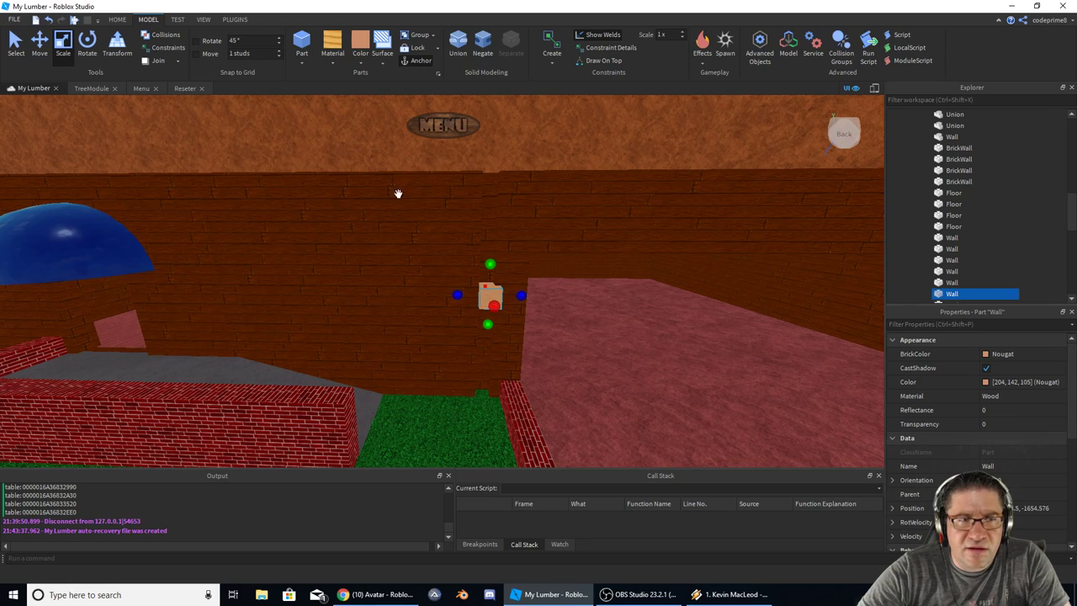
pyautogui.click(88, 43)
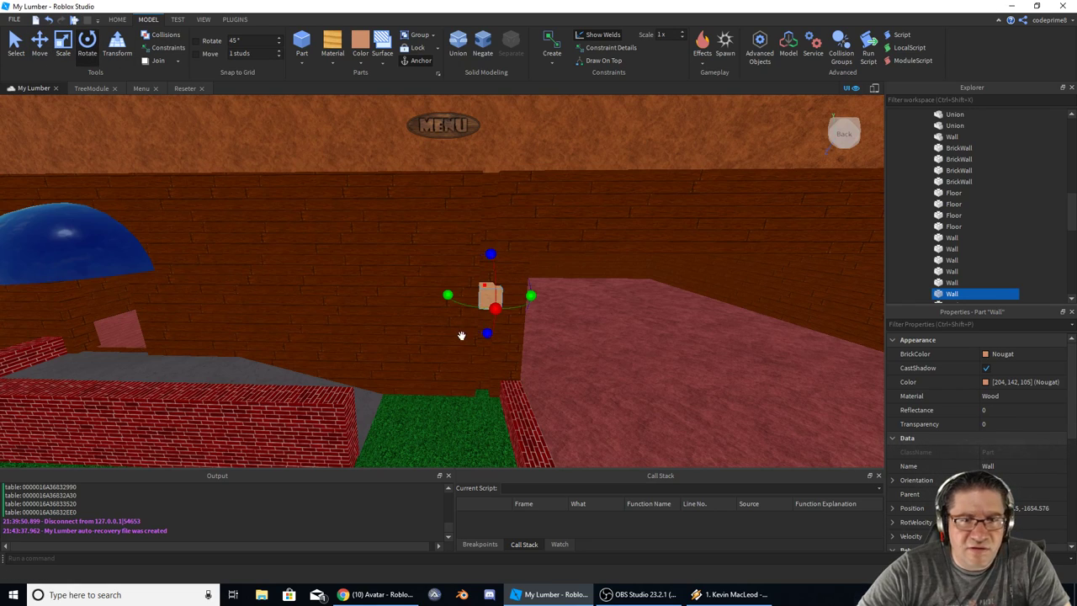
pyautogui.moveTo(492, 253); pyautogui.dragTo(582, 384)
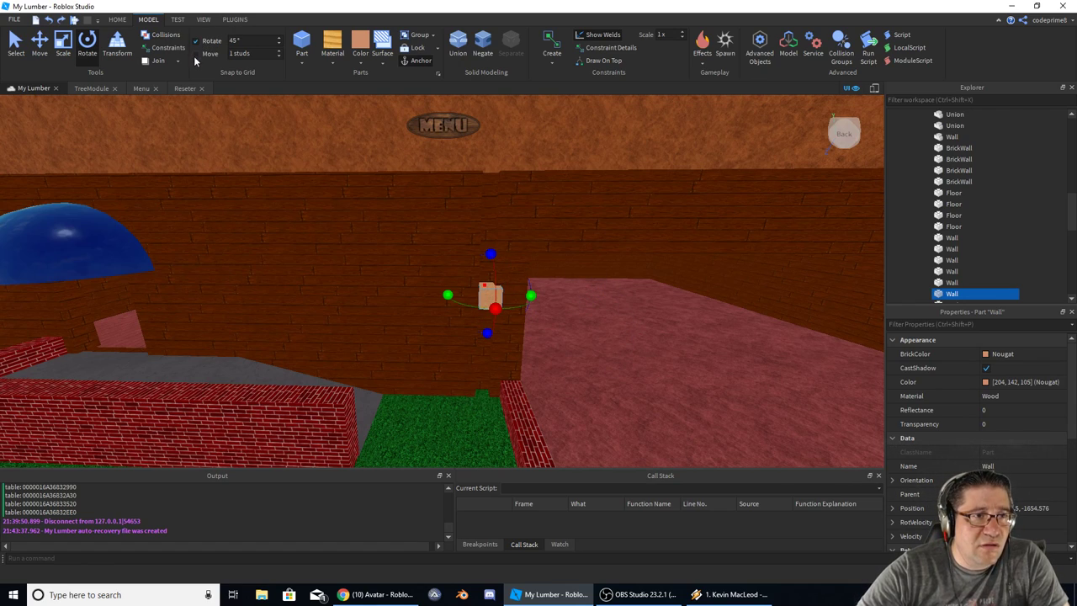
pyautogui.moveTo(494, 253); pyautogui.dragTo(568, 338)
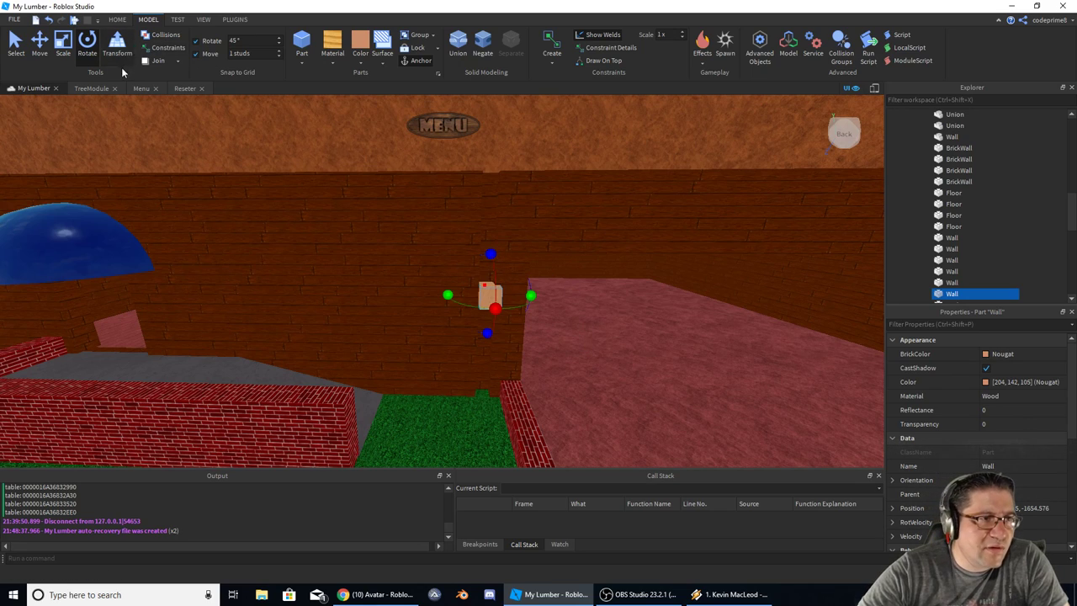
# Step: Stretch the rotated block back up to the full height of the mill's wall with the Scale tool
pyautogui.click(63, 42)
pyautogui.moveTo(491, 266); pyautogui.dragTo(505, 195)
pyautogui.hotkey('ctrl', 'z')
pyautogui.moveTo(489, 264); pyautogui.dragTo(495, 144)
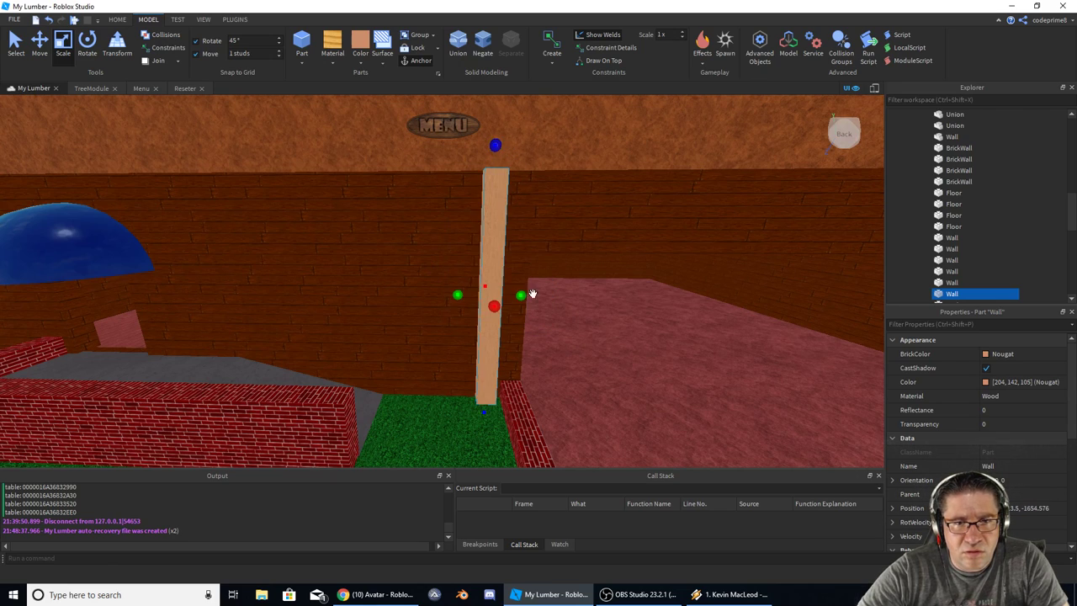
pyautogui.scroll(5, 532, 295)
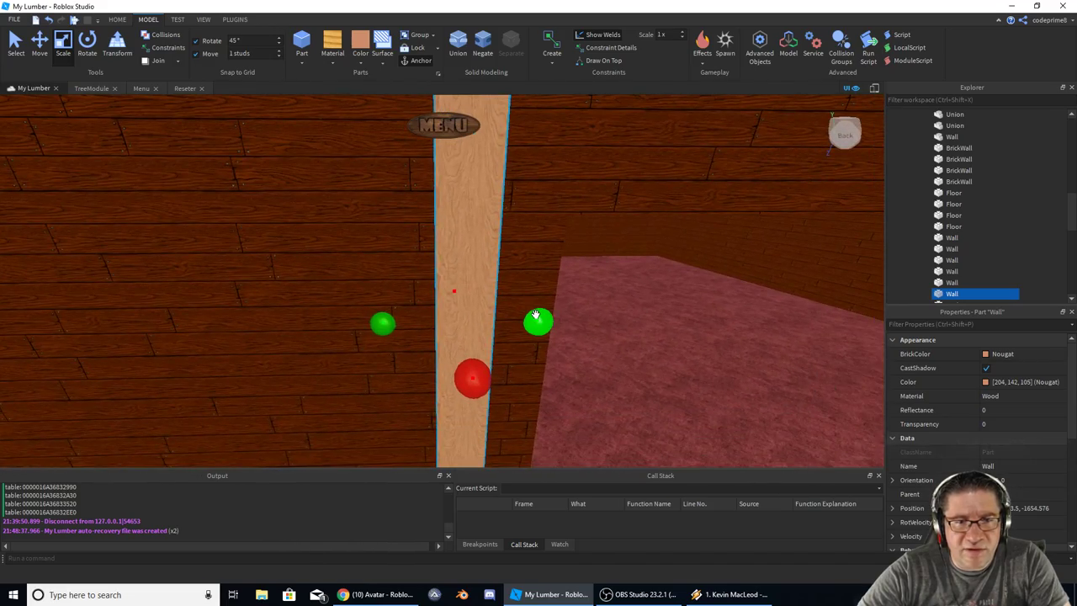
pyautogui.moveTo(423, 243); pyautogui.dragTo(423, 240, button='right')
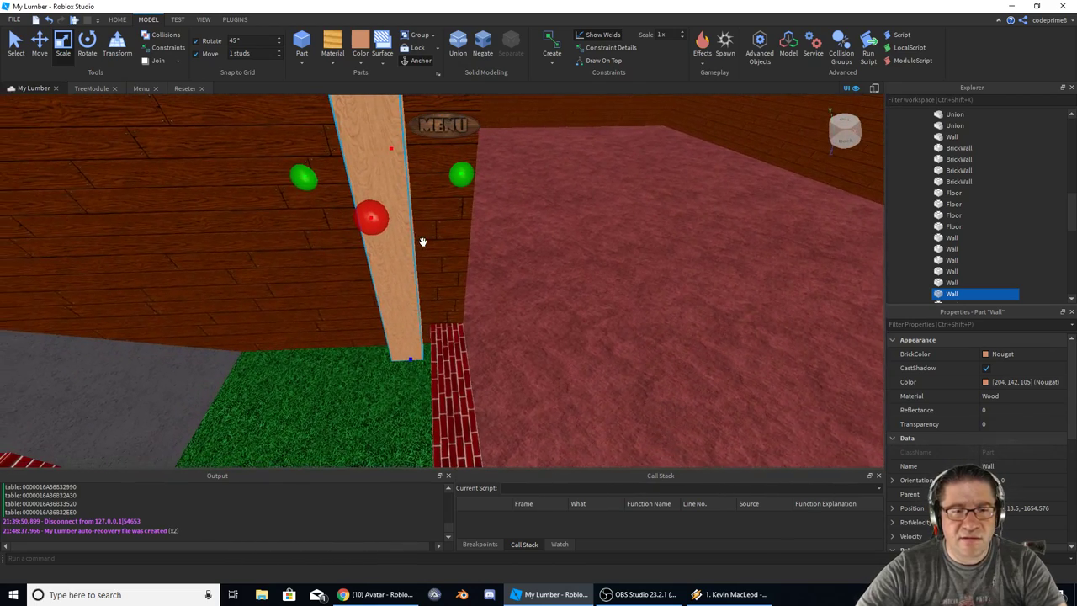
# Step: Recolour the post at the front end of the dividing wall Maroon
pyautogui.click(364, 61)
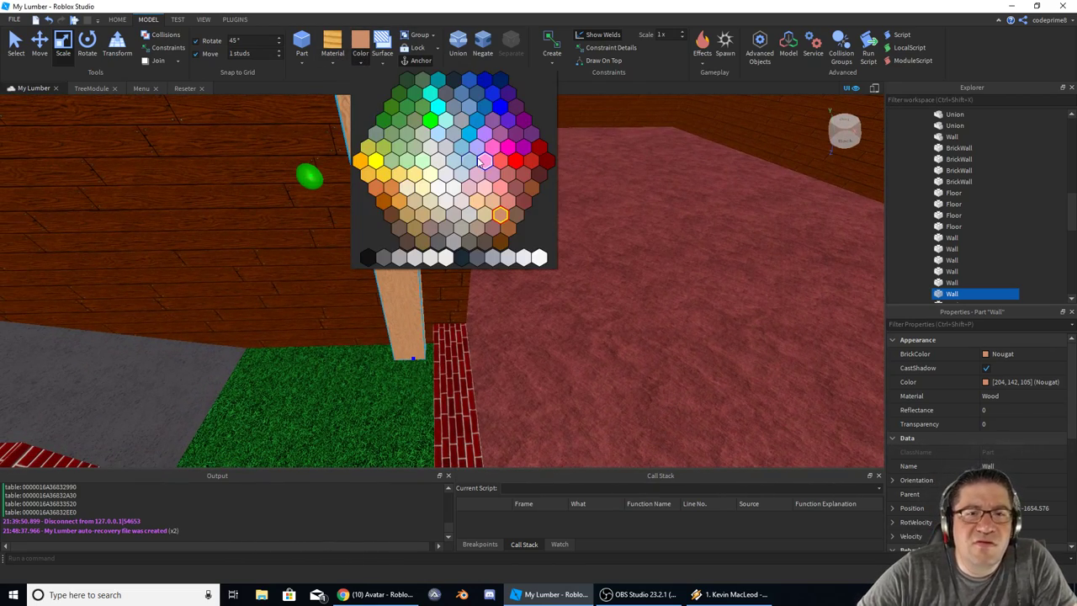
pyautogui.click(544, 168)
pyautogui.moveTo(444, 276); pyautogui.dragTo(446, 280, button='right')
pyautogui.scroll(-5, 443, 279)
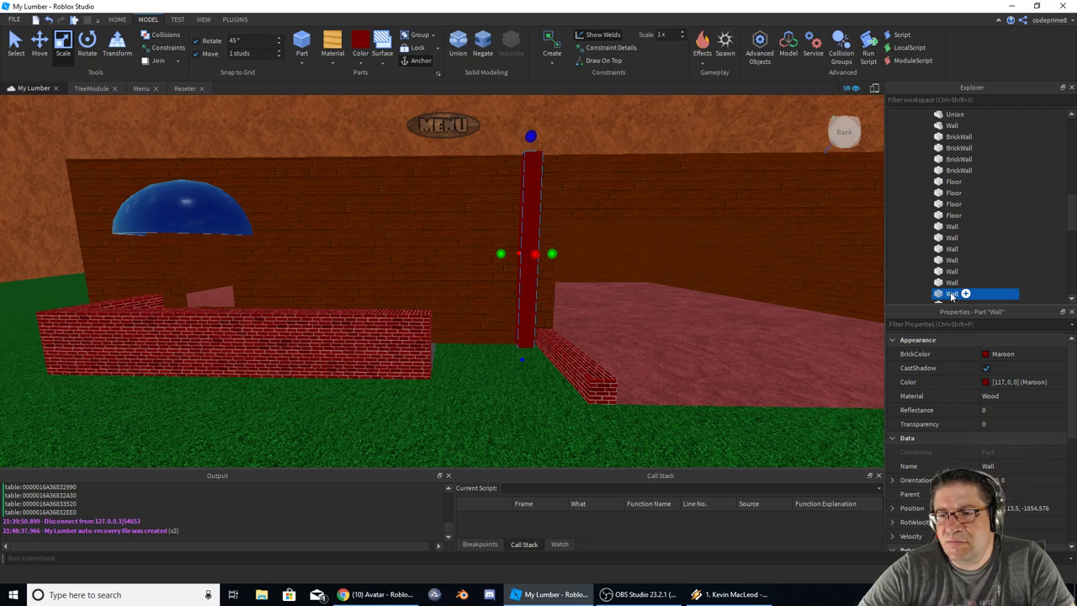
# Step: Delete the extra Wall part overlapping the maroon post and rename the remaining post WallFrame
pyautogui.press('Delete')
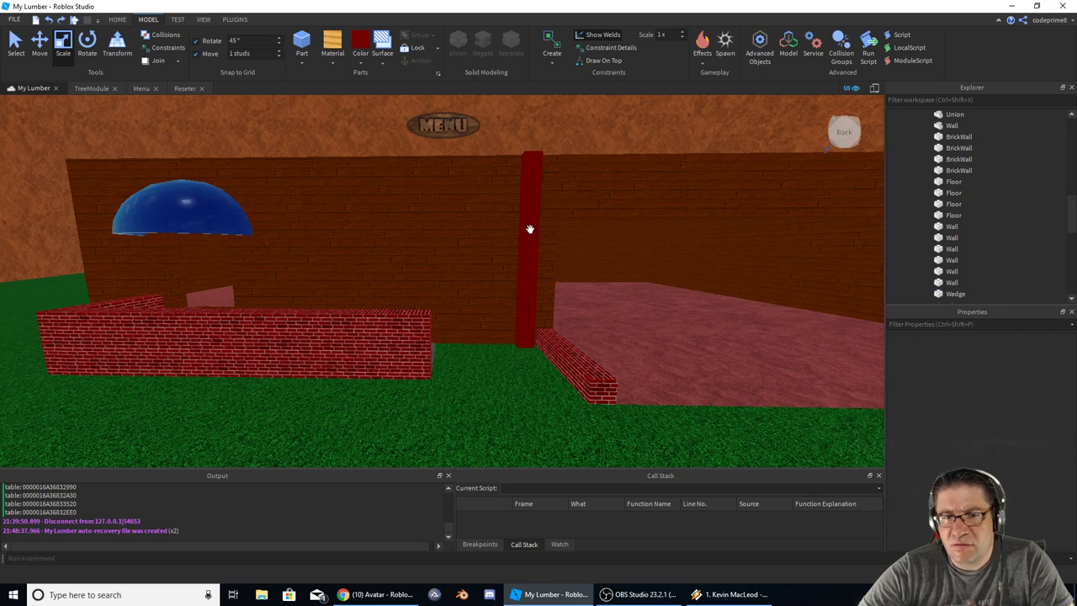
pyautogui.click(532, 228)
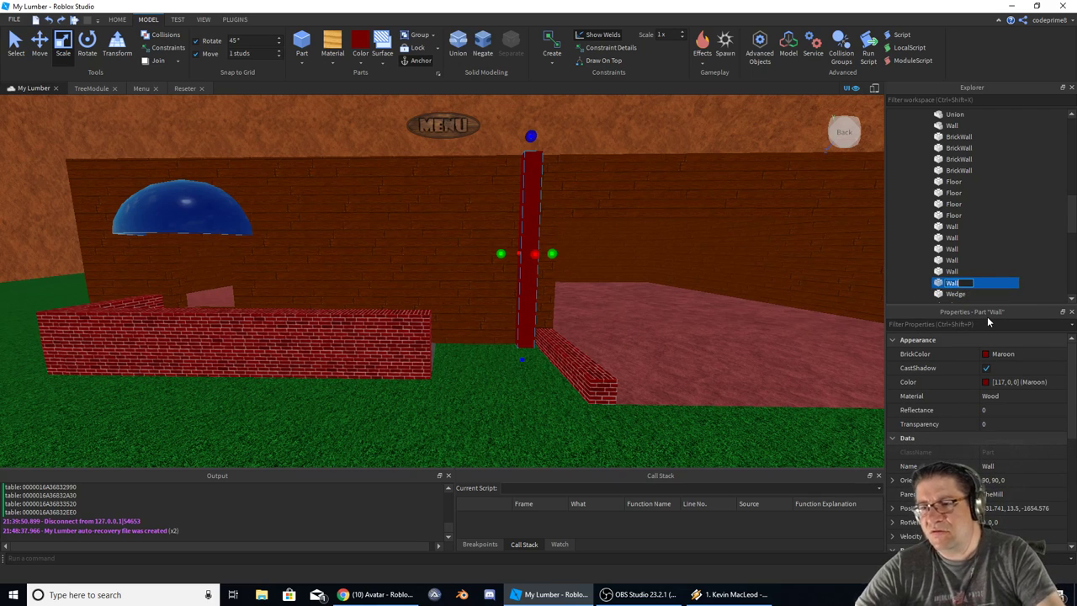
pyautogui.write('WallFrame')
pyautogui.press('Return')
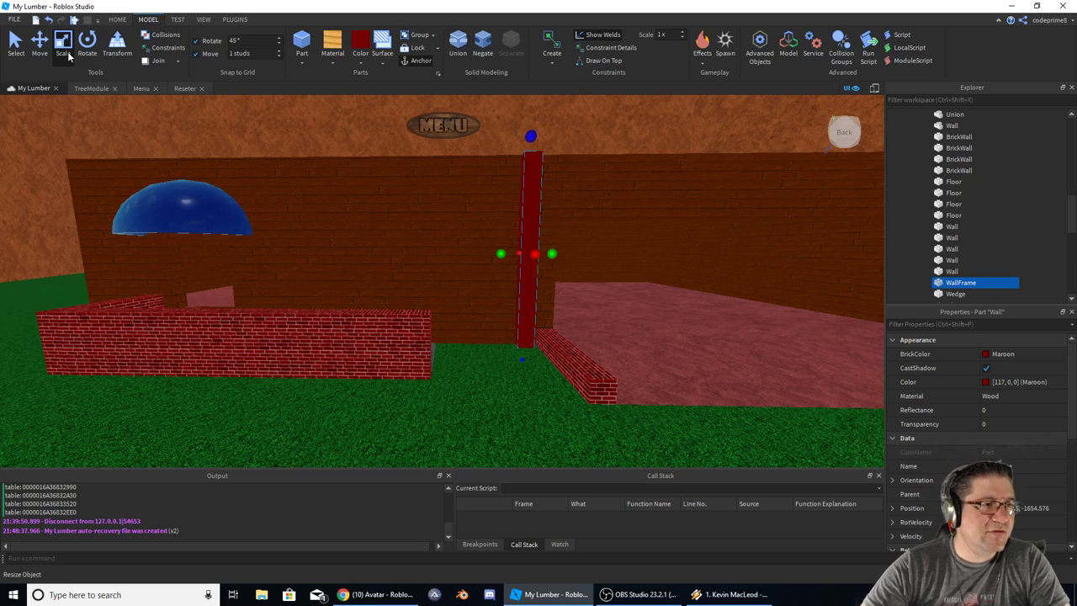
# Step: Duplicate the WallFrame post and move the copy along the front wall to the corner beyond the blue dome
pyautogui.click(39, 42)
pyautogui.hotkey('ctrl', 'd')
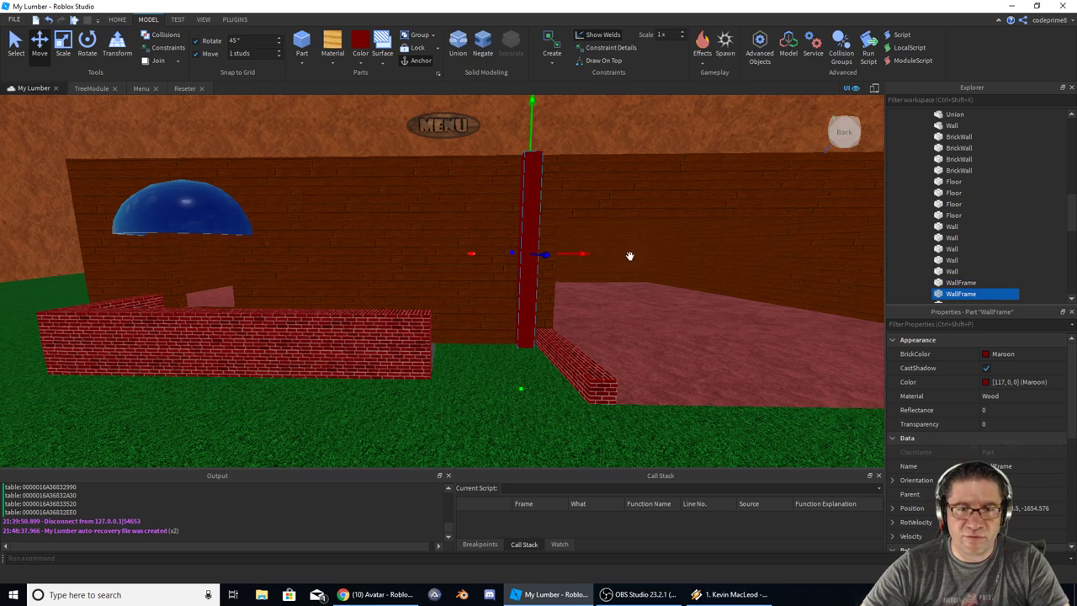
pyautogui.moveTo(574, 254); pyautogui.dragTo(352, 254)
pyautogui.press('a')
pyautogui.press('w')
pyautogui.press('a')
pyautogui.moveTo(330, 262); pyautogui.dragTo(329, 264, button='right')
pyautogui.press('s')
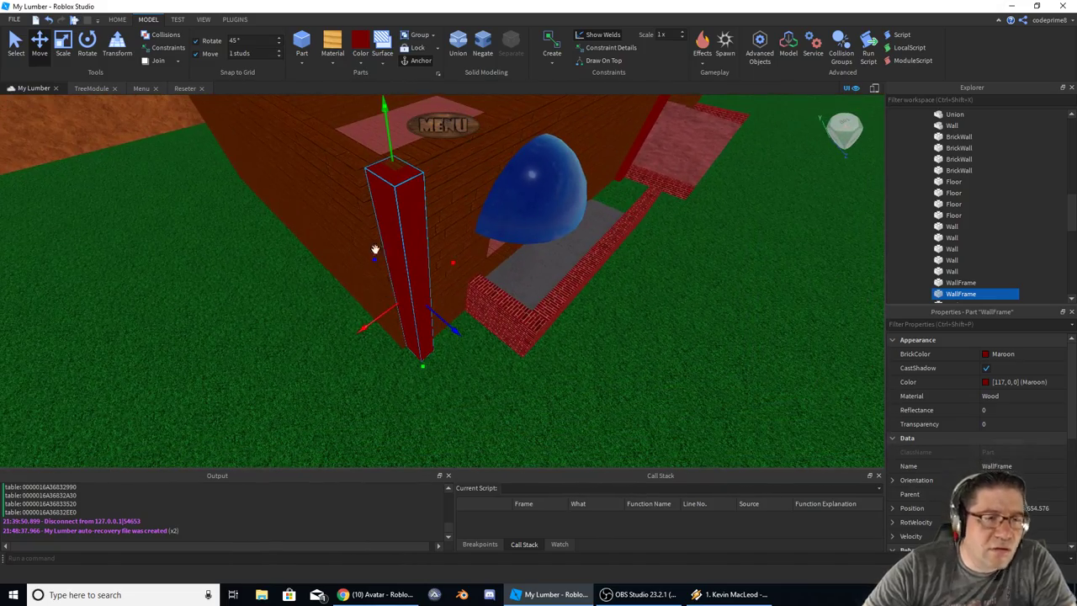
# Step: Fine-tune the copied WallFrame post's fit around the mill's outer front corner beside the dome
pyautogui.click(73, 37)
pyautogui.moveTo(383, 314); pyautogui.dragTo(374, 321)
pyautogui.press('a')
pyautogui.moveTo(392, 314); pyautogui.dragTo(392, 314, button='right')
pyautogui.click(49, 40)
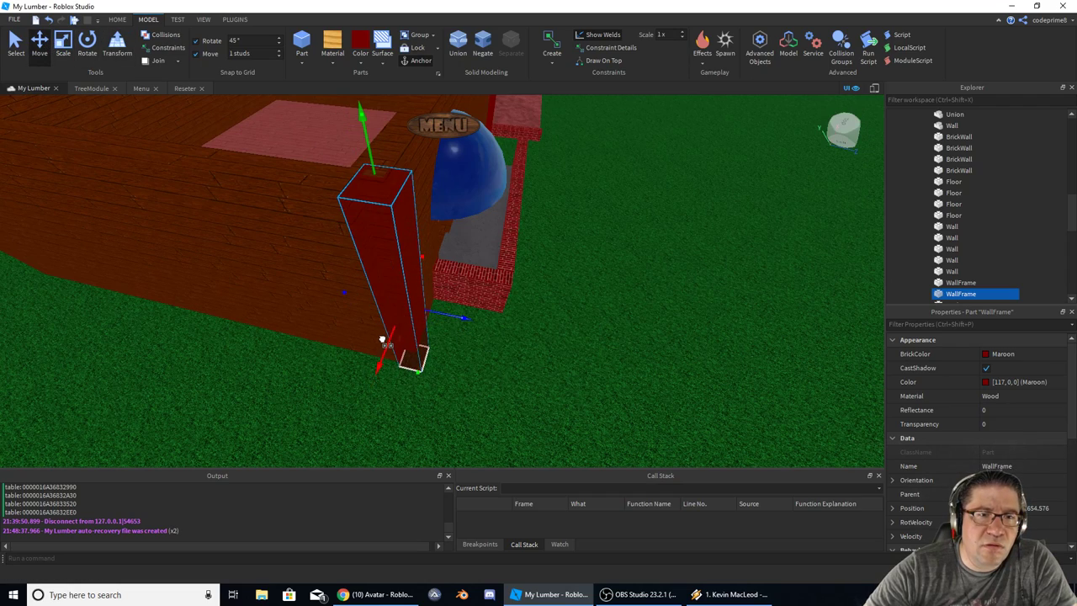
pyautogui.scroll(5, 435, 330)
pyautogui.scroll(-5, 435, 330)
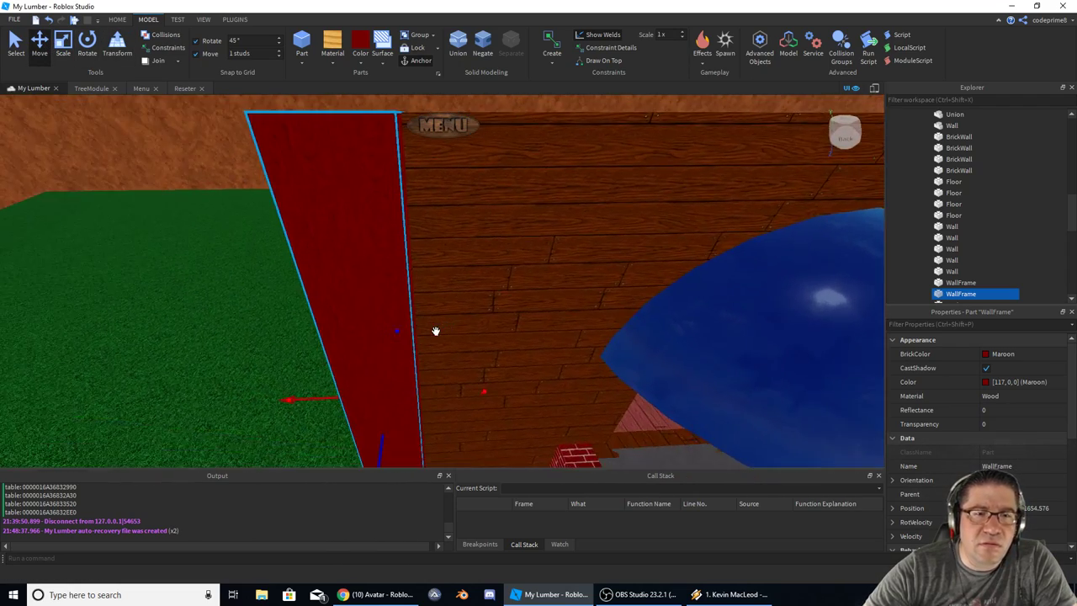
pyautogui.moveTo(436, 331); pyautogui.dragTo(381, 321, button='right')
pyautogui.scroll(-3, 436, 331)
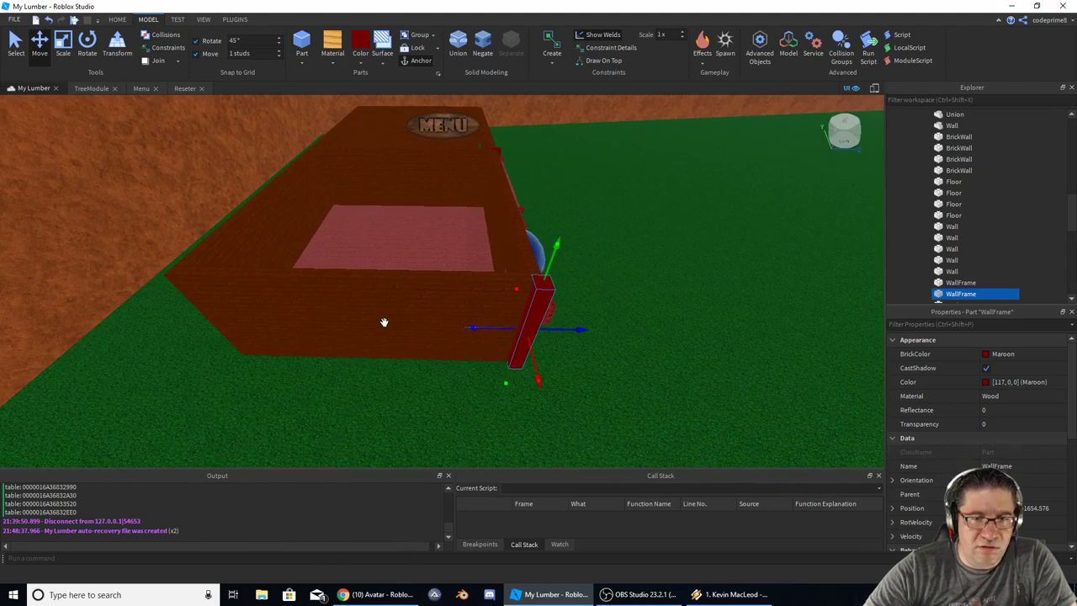
# Step: Duplicate the corner WallFrame post and move the copy along the side wall to the mill's rear corner
pyautogui.hotkey('ctrl', 'd')
pyautogui.moveTo(579, 331); pyautogui.dragTo(252, 322)
pyautogui.moveTo(252, 322); pyautogui.dragTo(209, 316, button='right')
pyautogui.moveTo(401, 368); pyautogui.dragTo(422, 385, button='right')
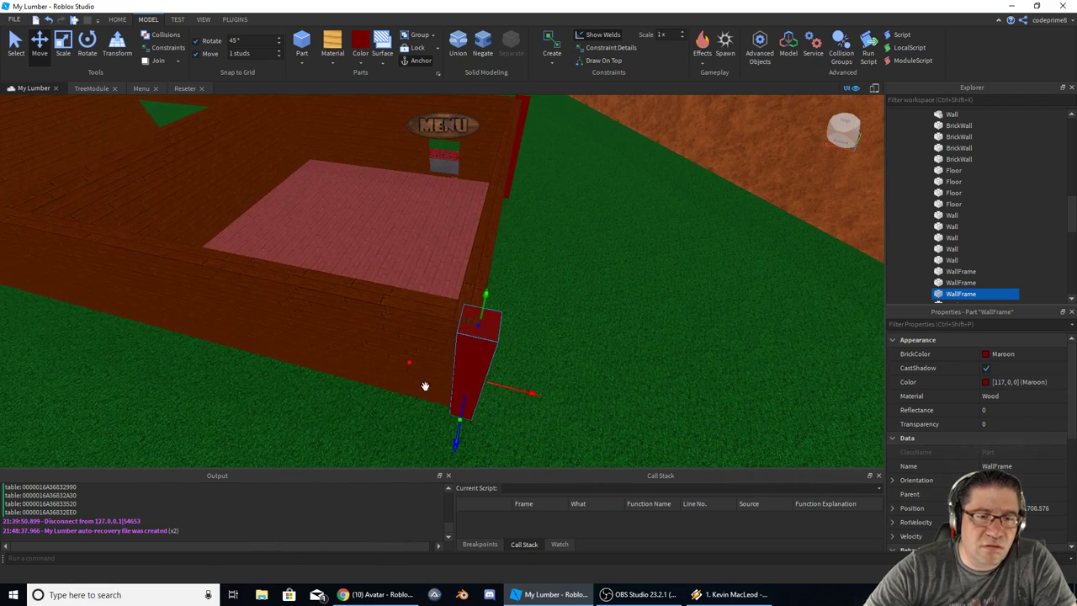
# Step: Place further WallFrame copies at the mill's opposite rear corner and opposite front corner
pyautogui.moveTo(536, 394); pyautogui.dragTo(293, 355, button='right')
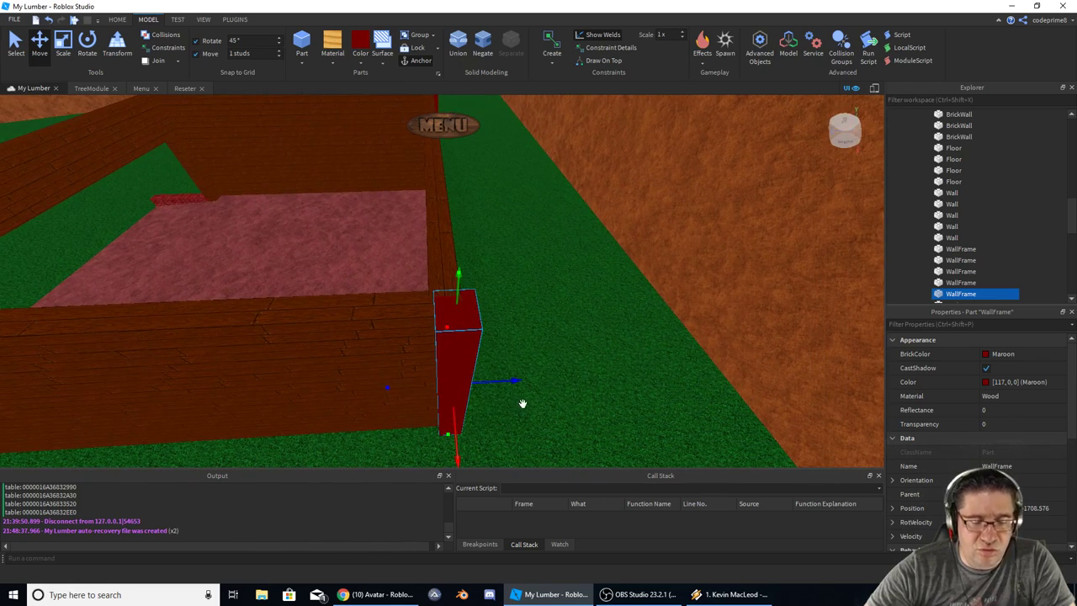
pyautogui.moveTo(513, 384); pyautogui.dragTo(333, 382, button='right')
pyautogui.press('w')
pyautogui.press('s')
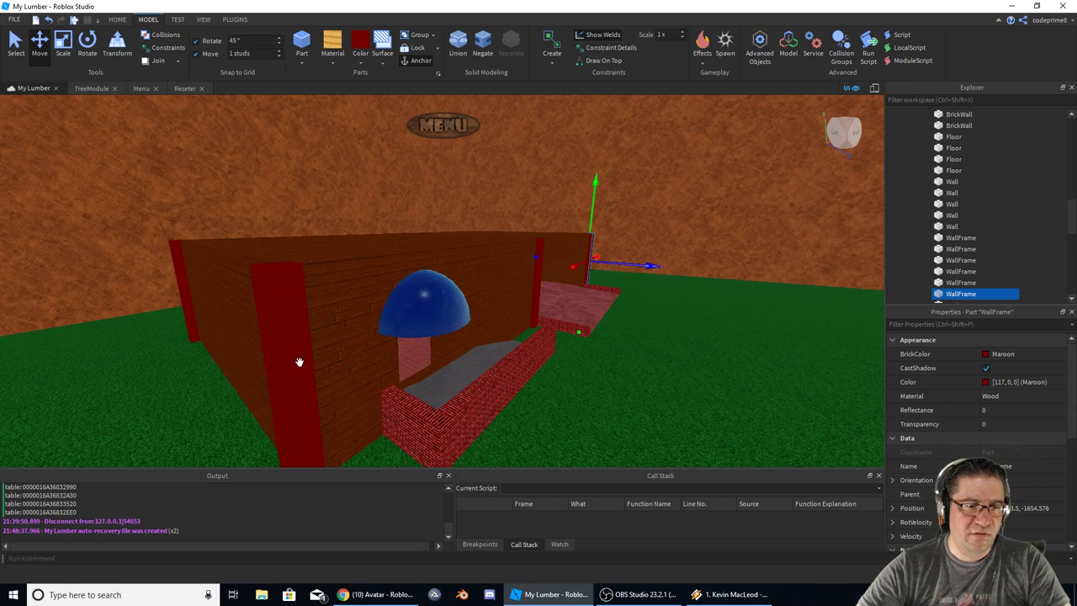
# Step: Duplicate the front corner WallFrame post beside the dome and raise the copy to stand on top of it
pyautogui.click(291, 350)
pyautogui.hotkey('ctrl', 'd')
pyautogui.moveTo(315, 440); pyautogui.dragTo(314, 439, button='right')
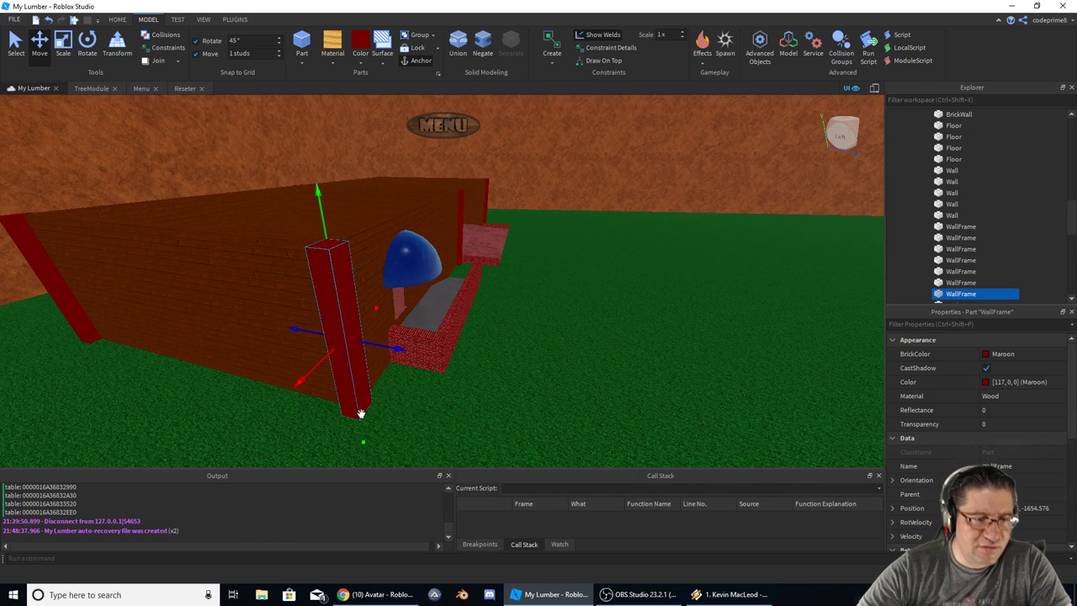
pyautogui.moveTo(363, 442); pyautogui.dragTo(363, 304)
pyautogui.moveTo(370, 236); pyautogui.dragTo(370, 235, button='right')
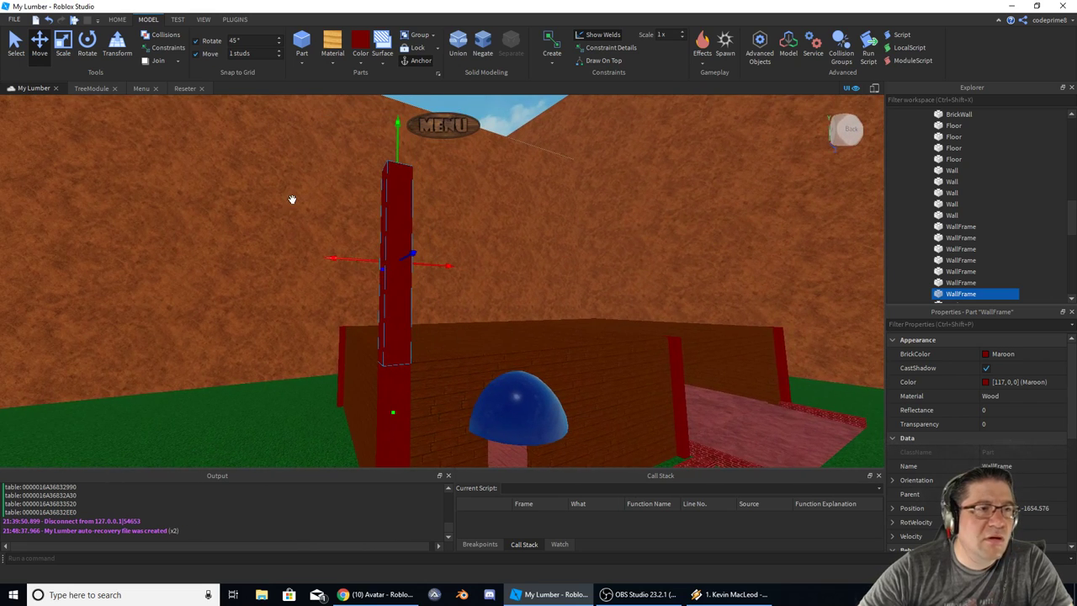
# Step: Shorten the raised WallFrame copy to a small block on top of the corner post with the Scale tool
pyautogui.click(64, 43)
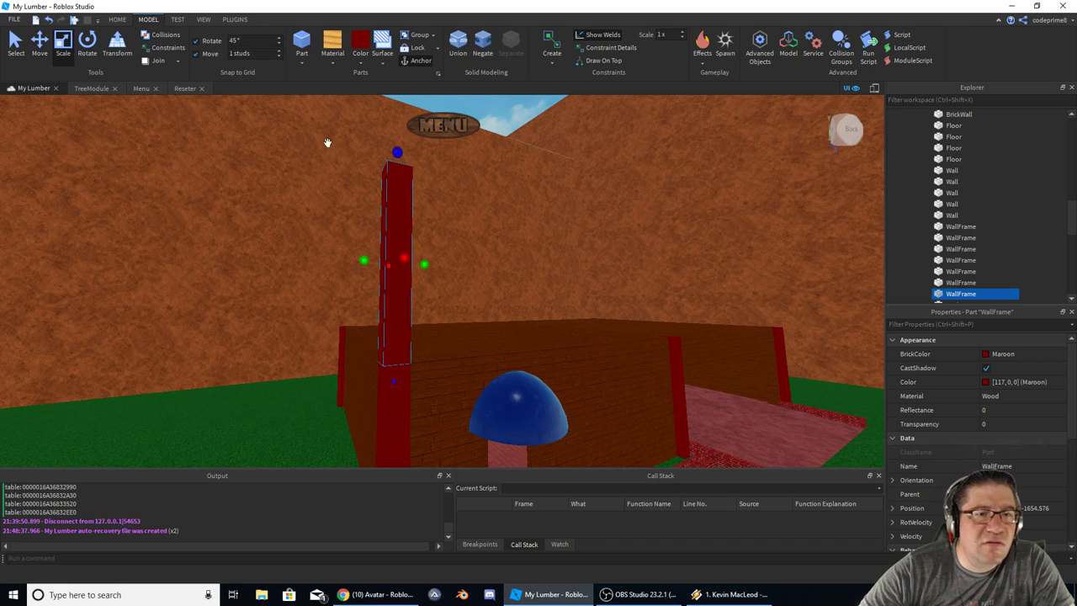
pyautogui.moveTo(389, 149); pyautogui.dragTo(388, 332)
pyautogui.moveTo(388, 332); pyautogui.dragTo(381, 333, button='right')
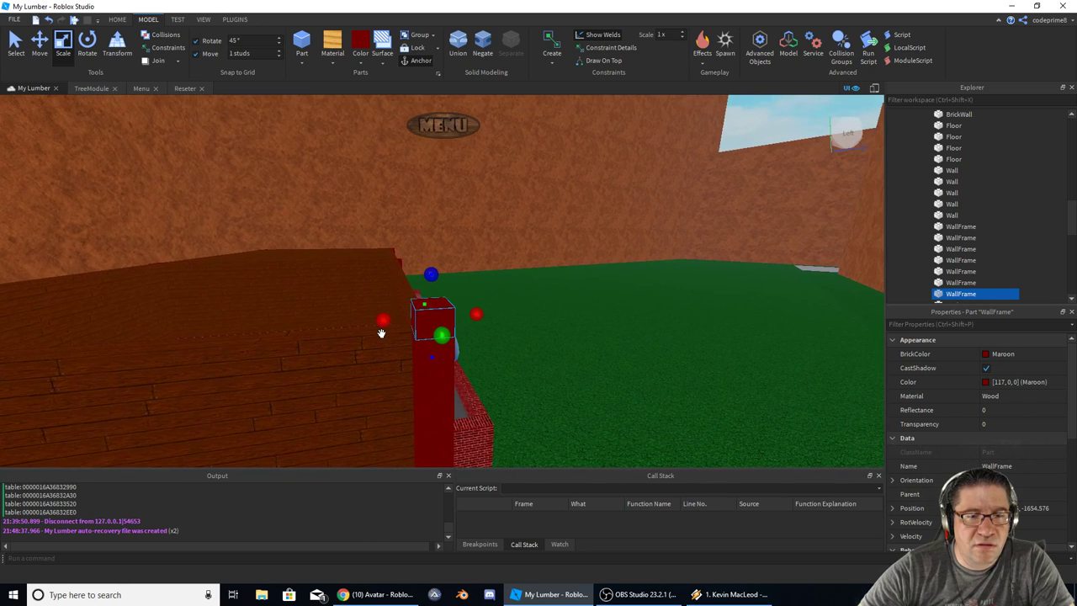
# Step: Lengthen the small WallFrame block on top of the front corner post along the mill's side wall with the Scale tool
pyautogui.moveTo(383, 320); pyautogui.dragTo(192, 313)
pyautogui.moveTo(313, 305); pyautogui.dragTo(316, 306, button='right')
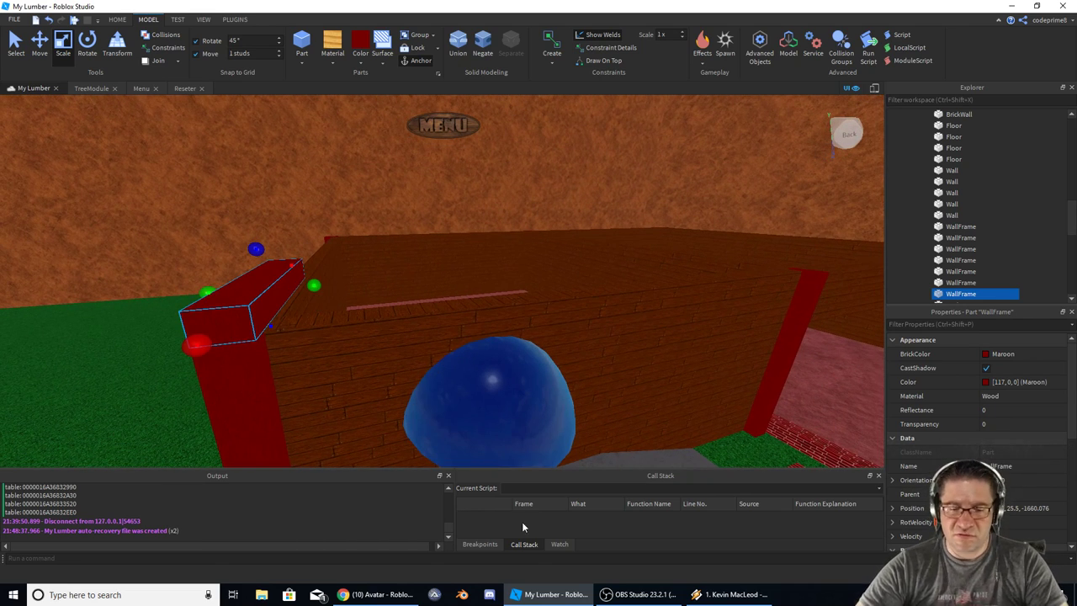
# Step: Switch to Chrome, search Google Images for "saw mill facotry", and refine the query to "saw mill building"
pyautogui.click(378, 595)
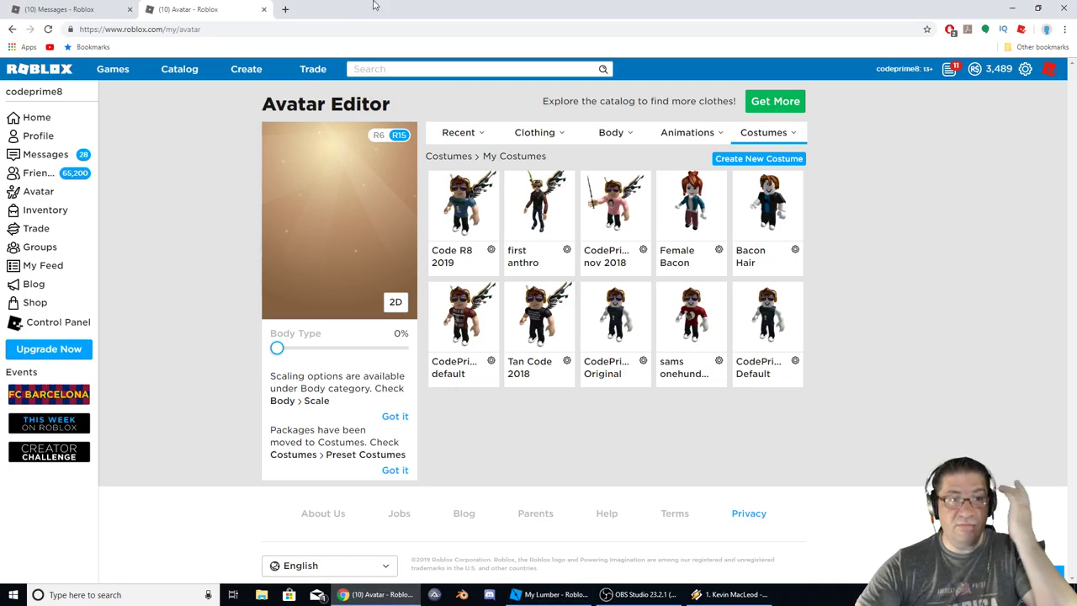
pyautogui.click(285, 9)
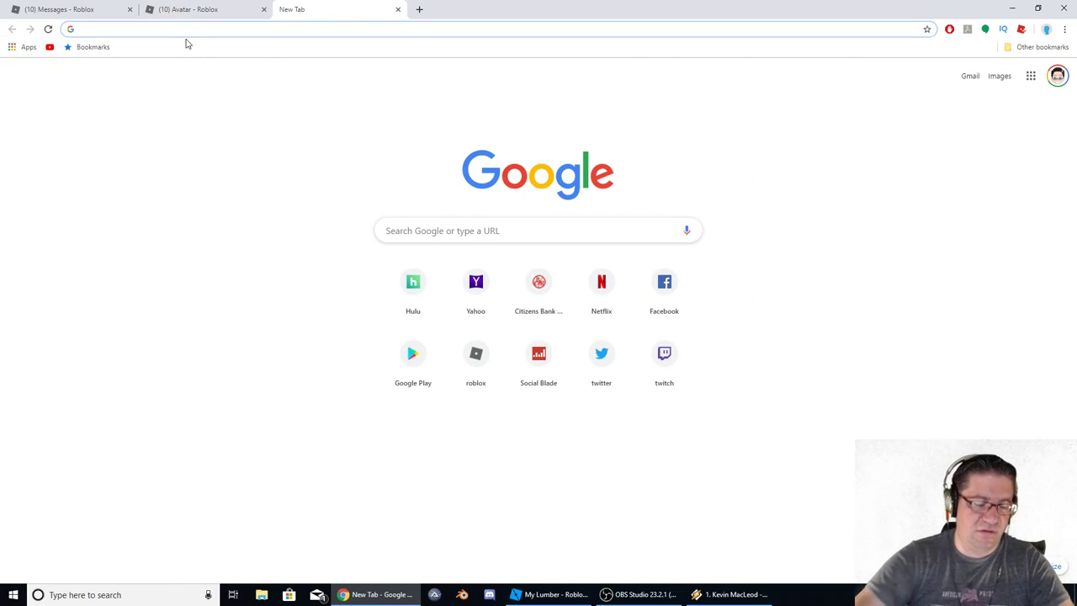
pyautogui.write('saw')
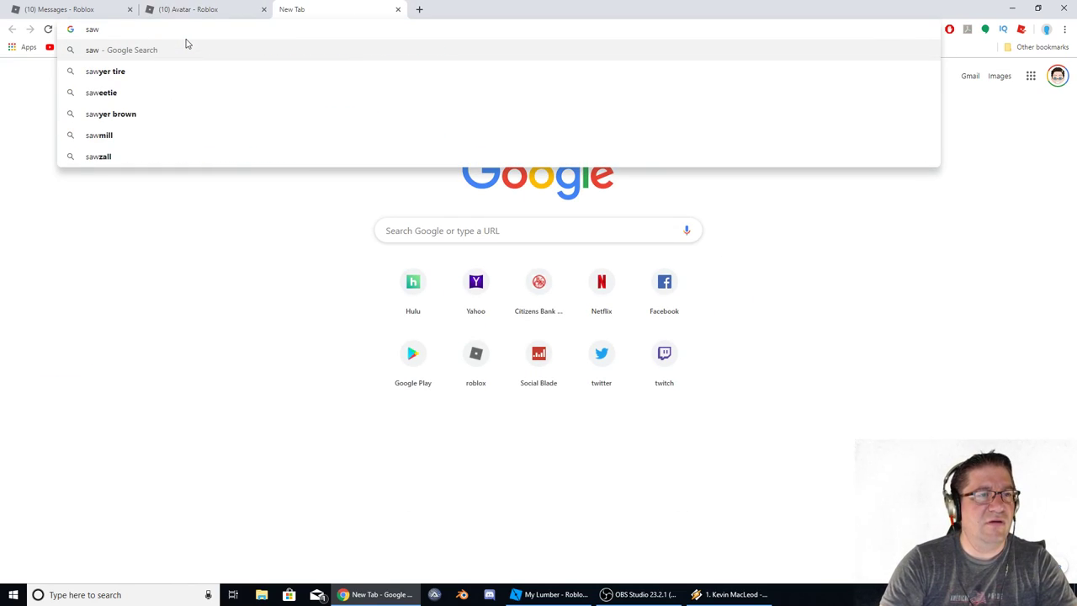
pyautogui.write(' mill facotry')
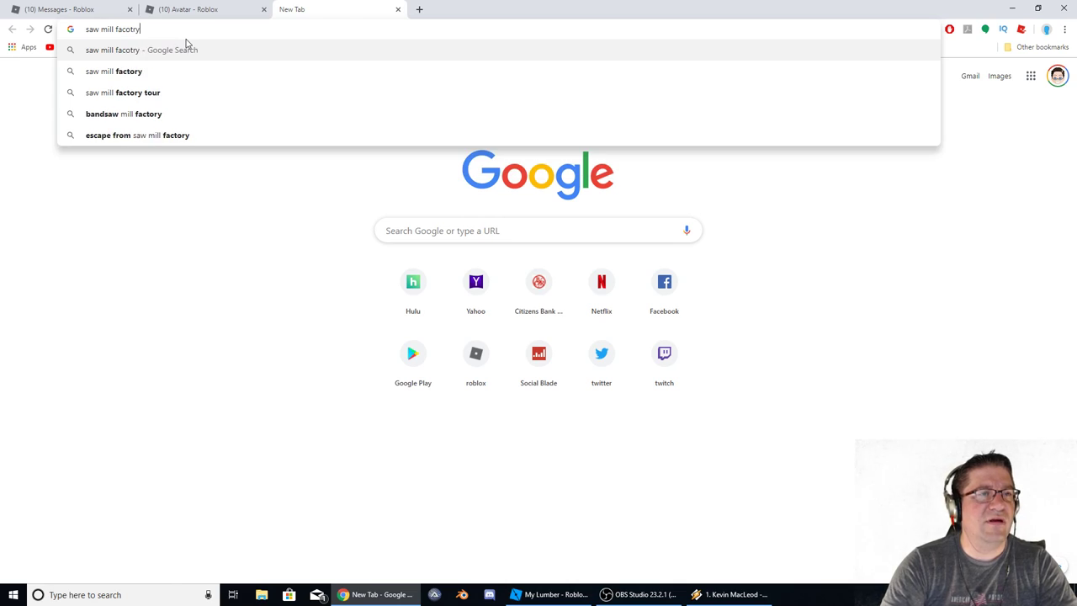
pyautogui.press('Return')
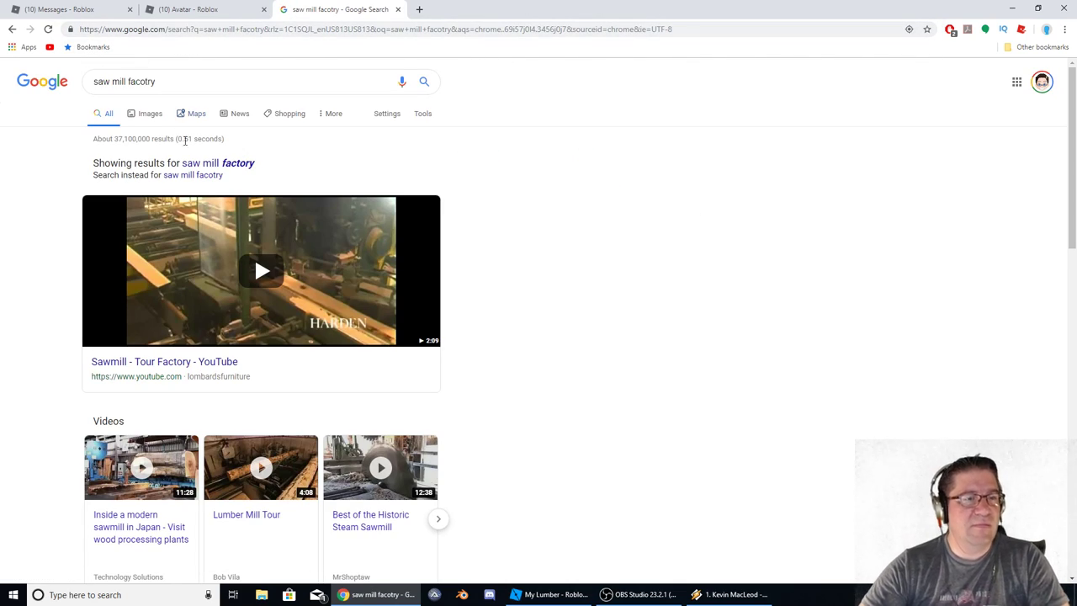
pyautogui.click(145, 114)
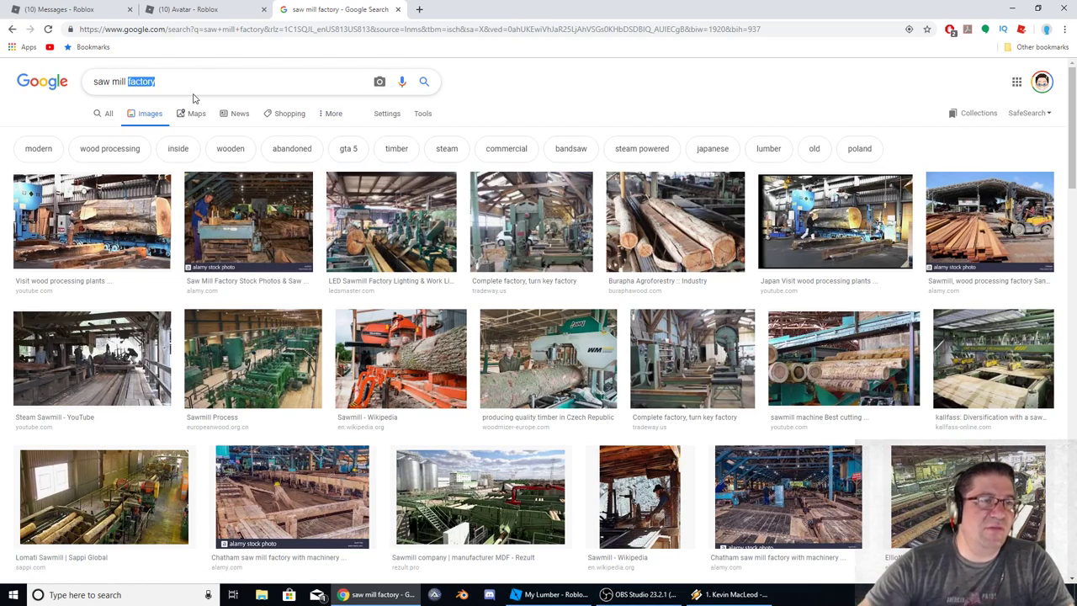
pyautogui.write('building')
pyautogui.press('Return')
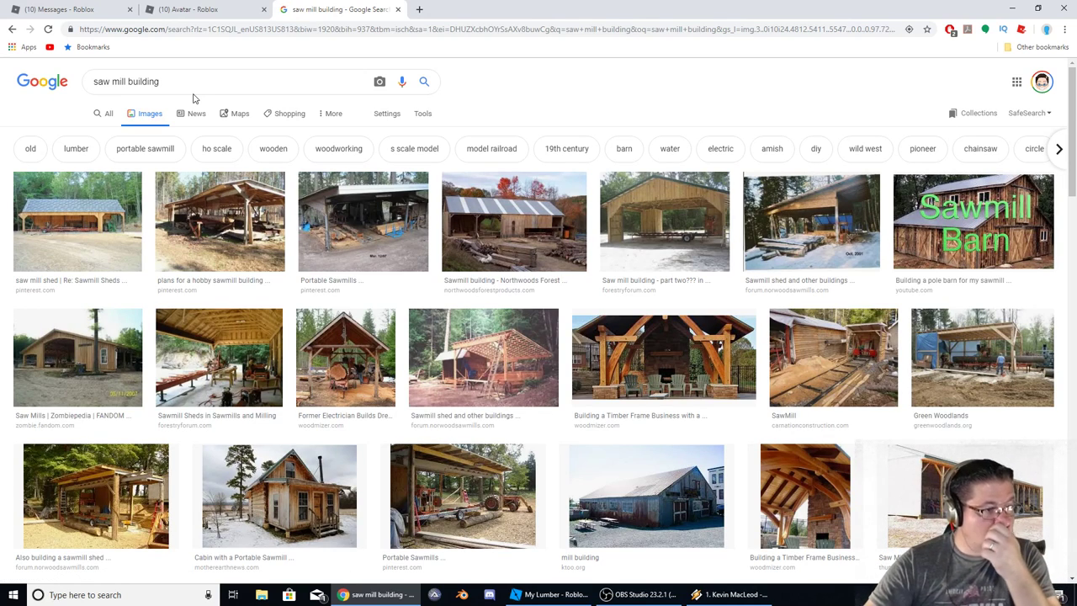
# Step: Examine the exterior photos of the Forestry Forum saw mill, the Zombiepedia saw mill and the KTOO mill building
pyautogui.click(659, 212)
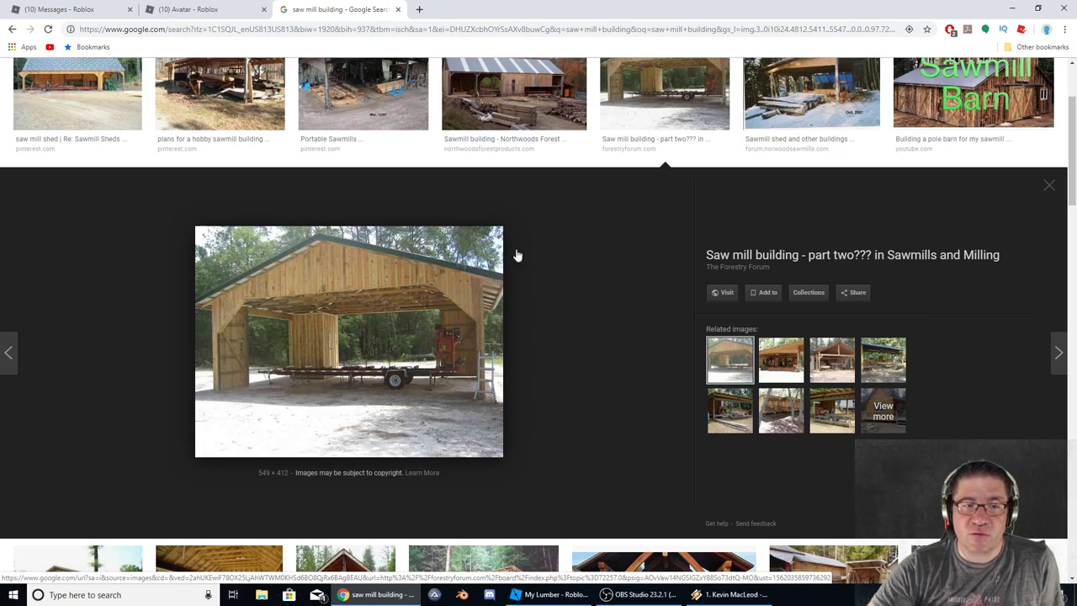
pyautogui.scroll(-4, 502, 296)
pyautogui.scroll(-1, 502, 295)
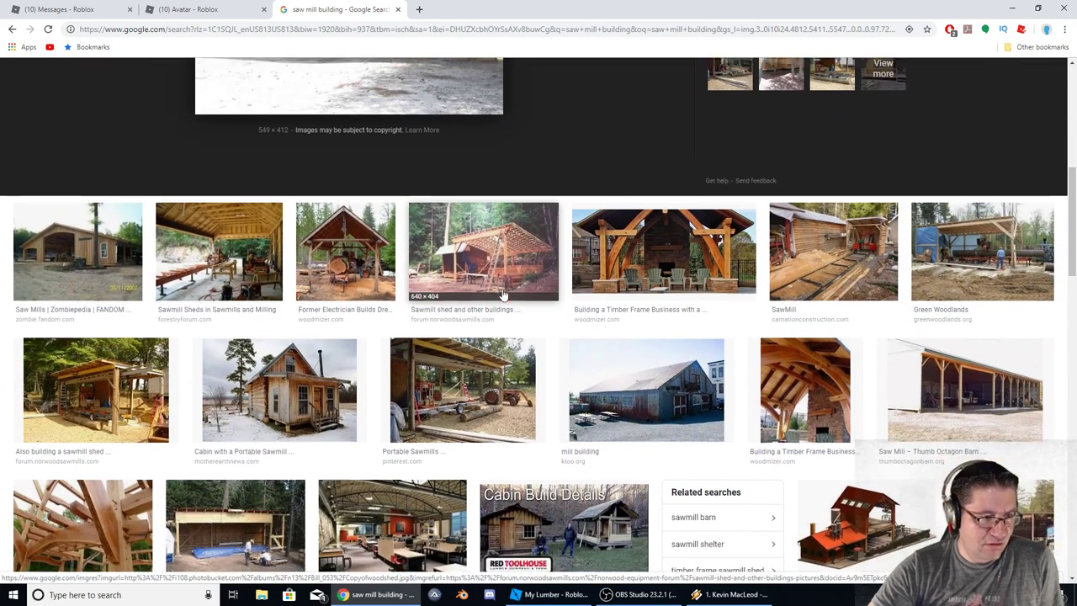
pyautogui.press('Right')
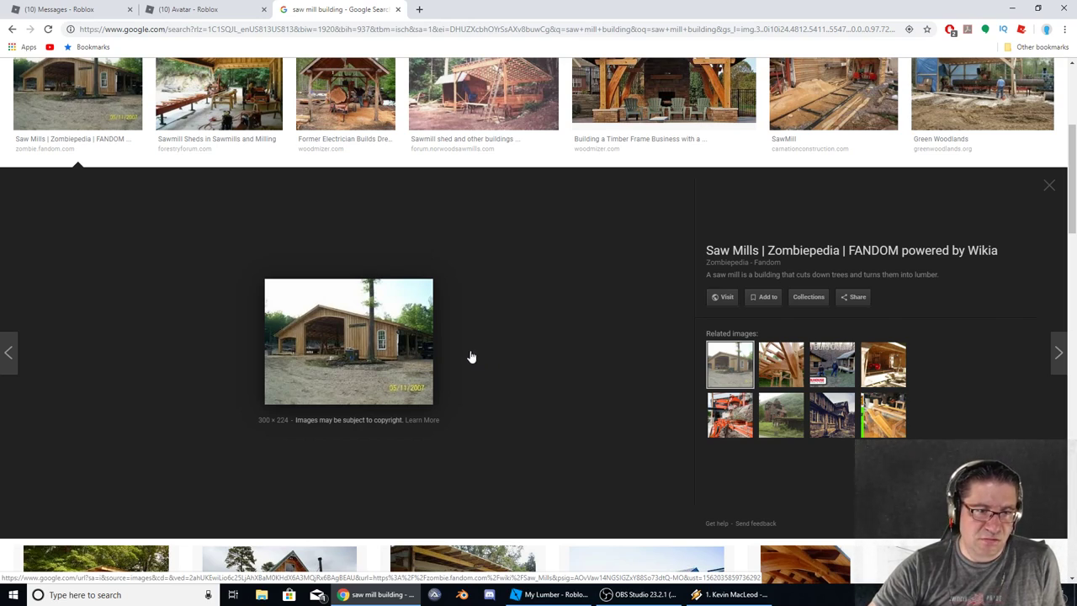
pyautogui.scroll(-2, 461, 354)
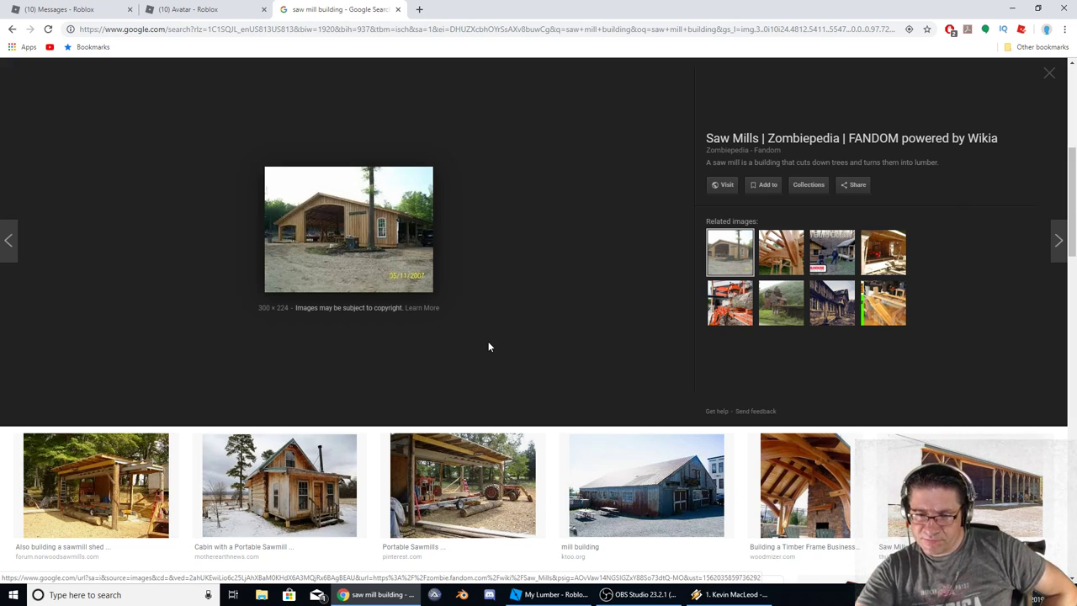
pyautogui.click(664, 479)
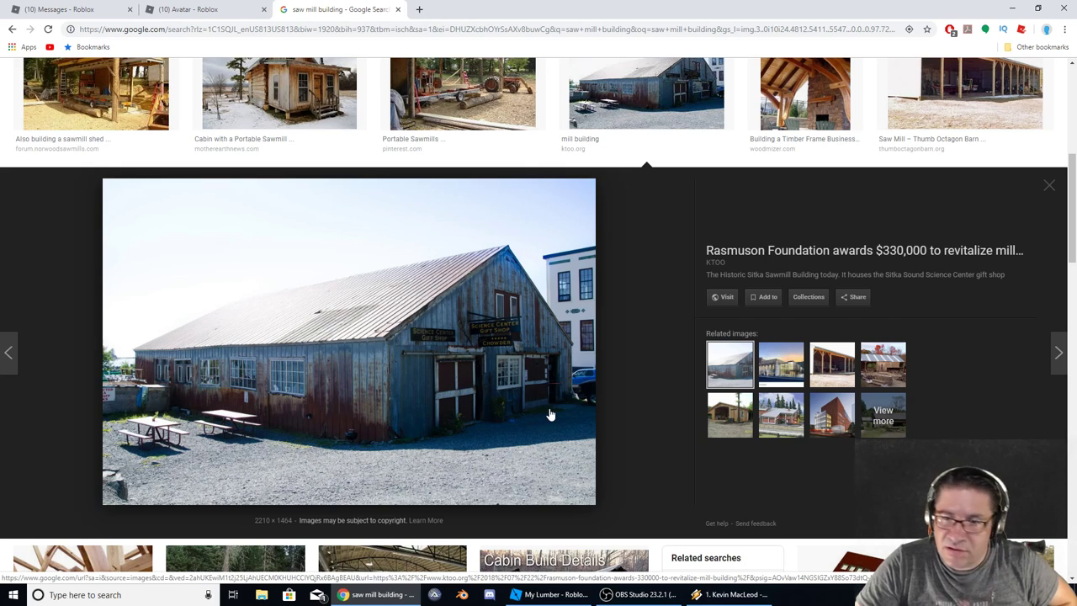
pyautogui.scroll(3, 549, 414)
# Step: Examine the Wood-Mizer timber frame photo's roof beams and reopen the KTOO mill building photo as a gable reference
pyautogui.click(805, 304)
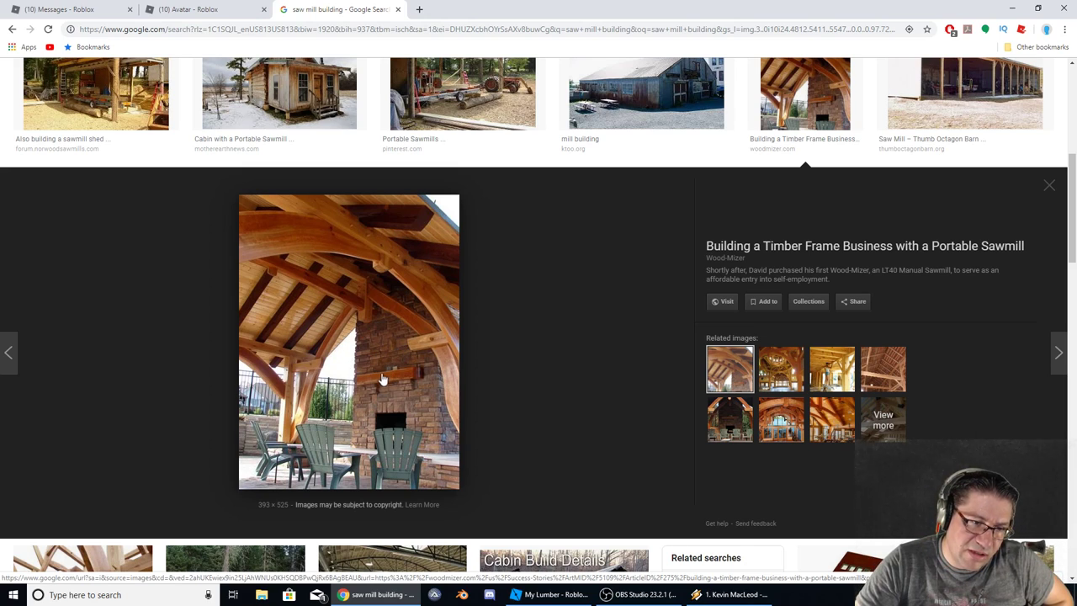
pyautogui.scroll(-4, 394, 387)
pyautogui.scroll(4, 371, 303)
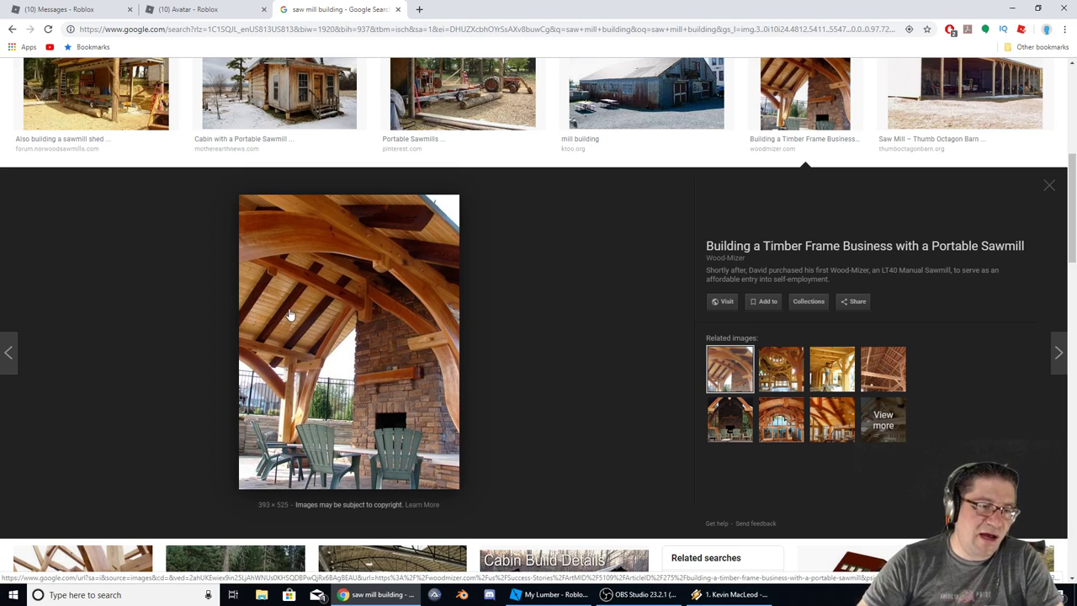
pyautogui.hotkey('alt', 'Tab')
pyautogui.hotkey('alt', 'Tab')
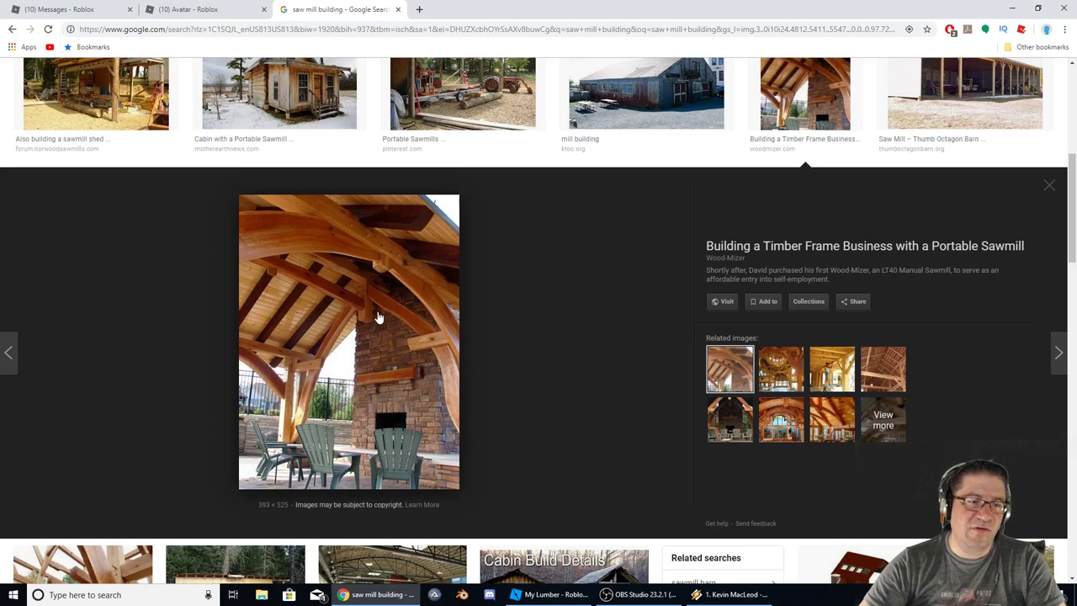
pyautogui.hotkey('alt', 'Tab')
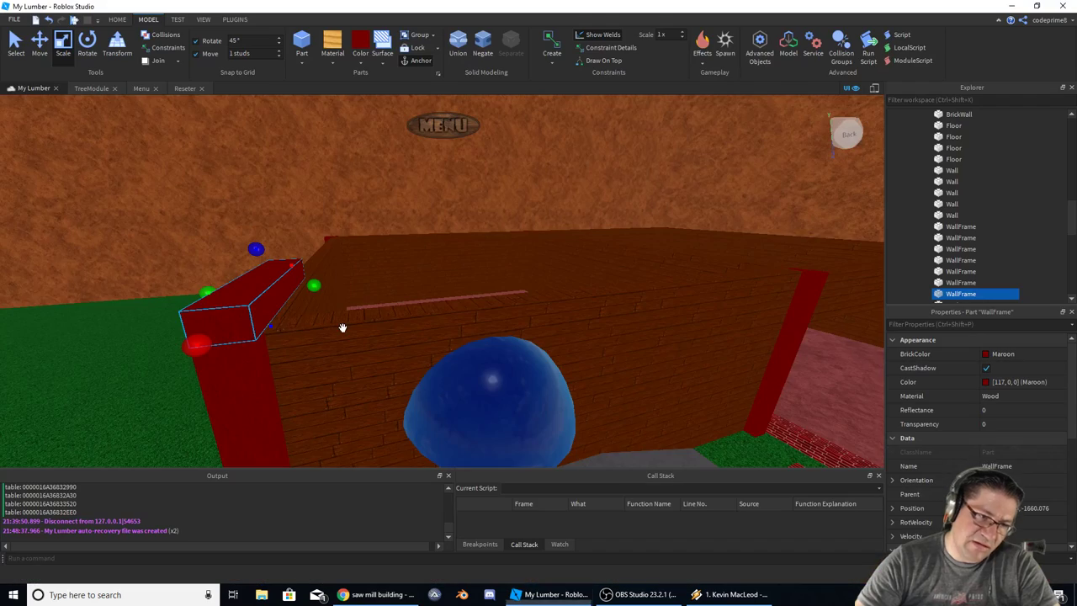
pyautogui.hotkey('alt', 'Tab')
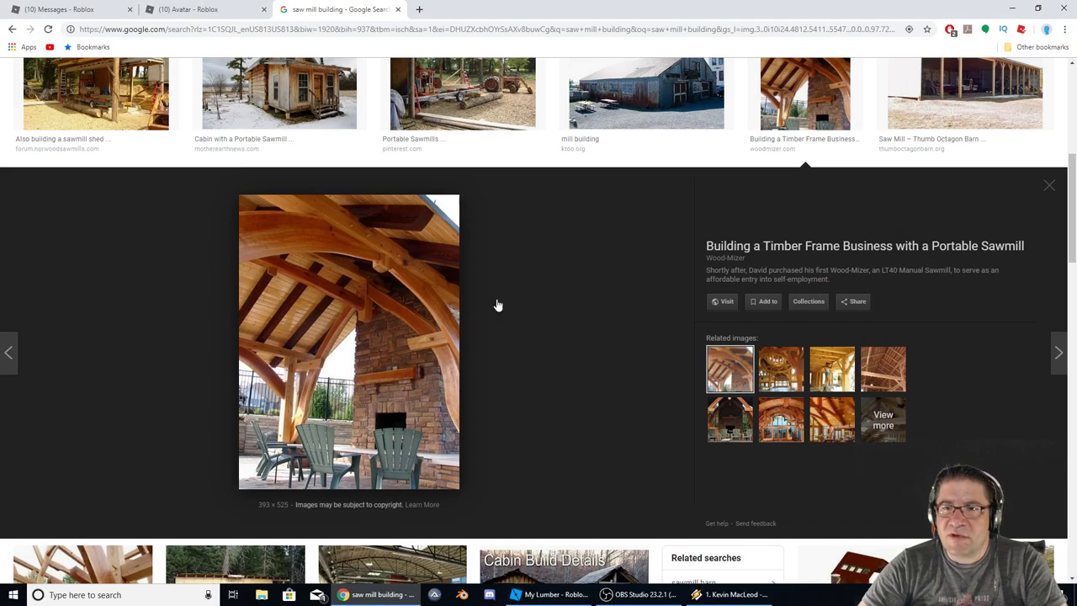
pyautogui.rightClick(508, 279)
pyautogui.click(644, 82)
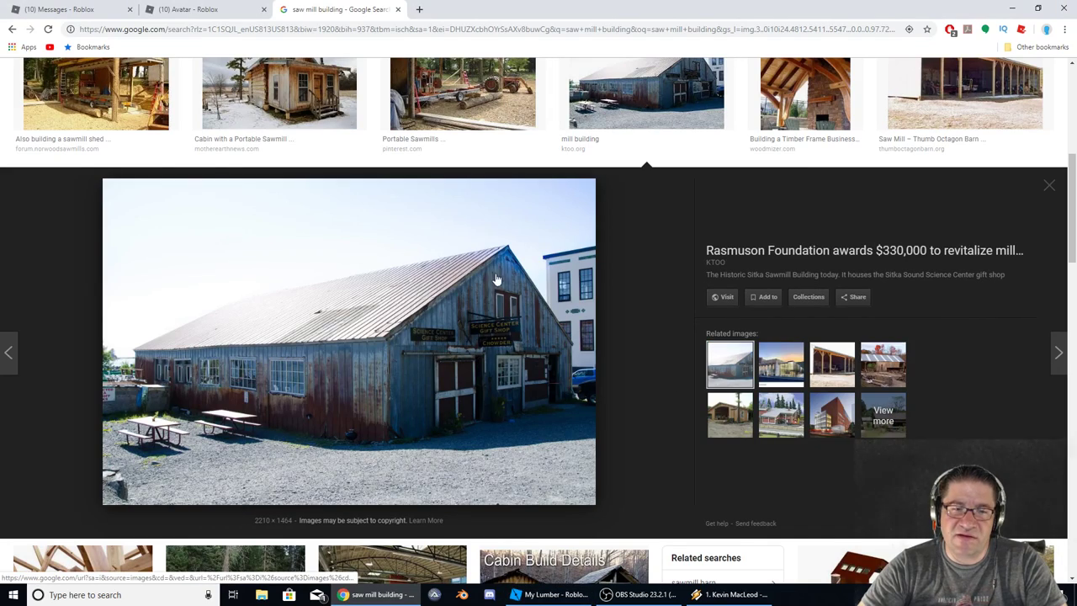
# Step: Switch back to Roblox Studio and duplicate the wooden Wall at the rear of the mill
pyautogui.hotkey('alt', 'Tab')
pyautogui.click(635, 319)
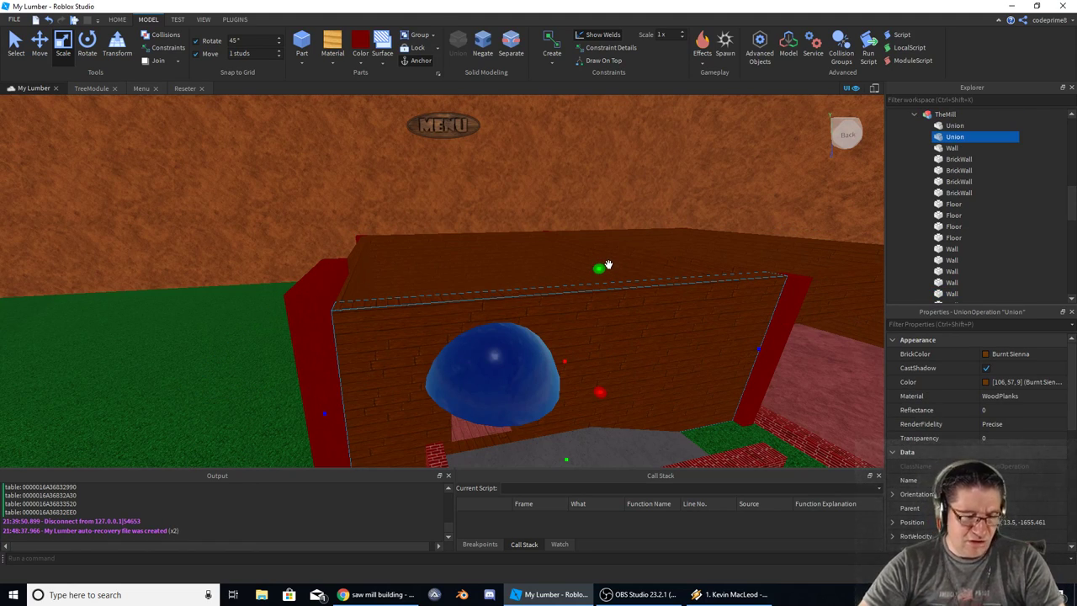
pyautogui.press('f')
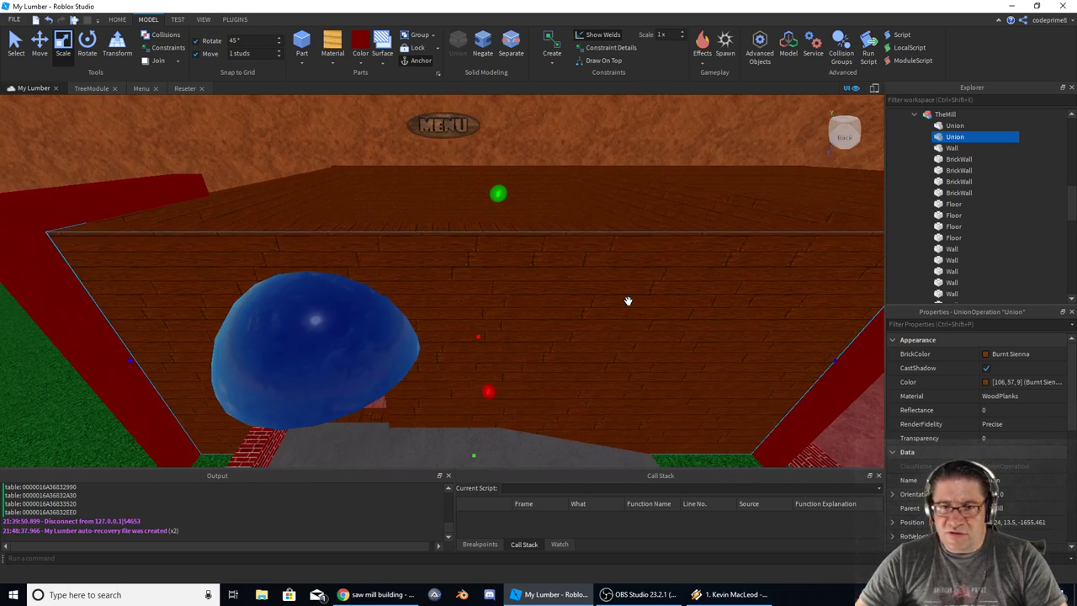
pyautogui.rightClick(629, 304)
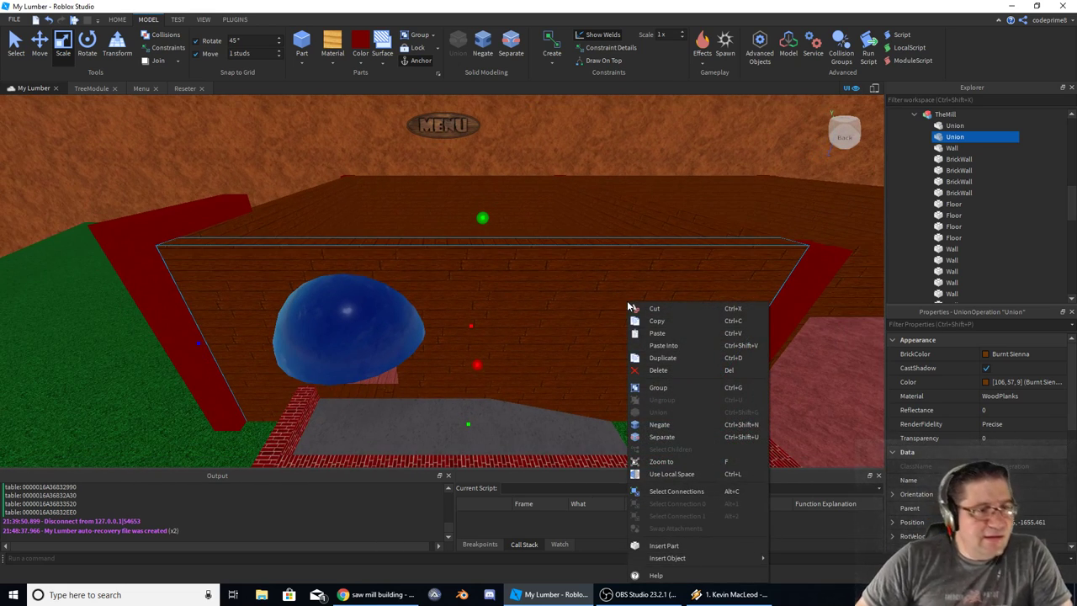
pyautogui.click(436, 192)
pyautogui.keyDown('alt'); pyautogui.click(441, 199); pyautogui.keyUp('alt')
pyautogui.moveTo(450, 210); pyautogui.dragTo(451, 212, button='right')
pyautogui.press('a')
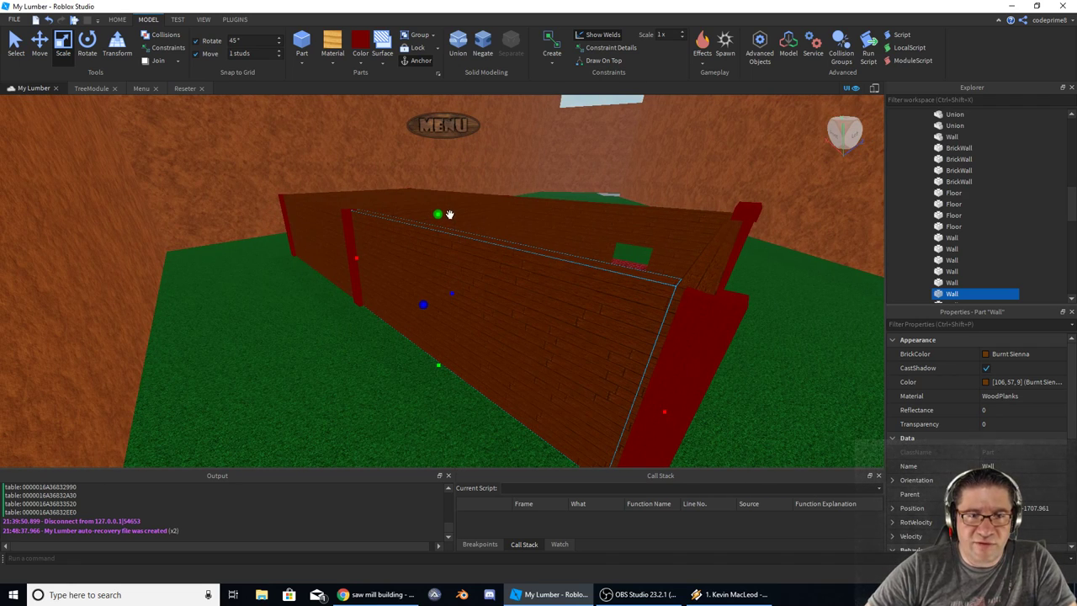
# Step: Fit the duplicated Wall as an upper wall section standing on top of the mill's rear wall
pyautogui.moveTo(438, 217); pyautogui.dragTo(492, 225)
pyautogui.moveTo(492, 225); pyautogui.dragTo(494, 224, button='right')
pyautogui.moveTo(567, 229); pyautogui.dragTo(591, 234)
pyautogui.press('a')
pyautogui.moveTo(446, 229)
pyautogui.mouseDown(button='right')
pyautogui.moveTo(432, 236)
pyautogui.moveTo(446, 230)
pyautogui.mouseUp(button='right')
pyautogui.moveTo(447, 229); pyautogui.dragTo(436, 231)
pyautogui.press('d')
pyautogui.moveTo(731, 247); pyautogui.dragTo(731, 249, button='right')
pyautogui.moveTo(399, 169); pyautogui.dragTo(379, 104)
pyautogui.moveTo(447, 231); pyautogui.dragTo(448, 231, button='right')
pyautogui.moveTo(362, 143); pyautogui.dragTo(363, 123)
pyautogui.moveTo(368, 149); pyautogui.dragTo(370, 149, button='right')
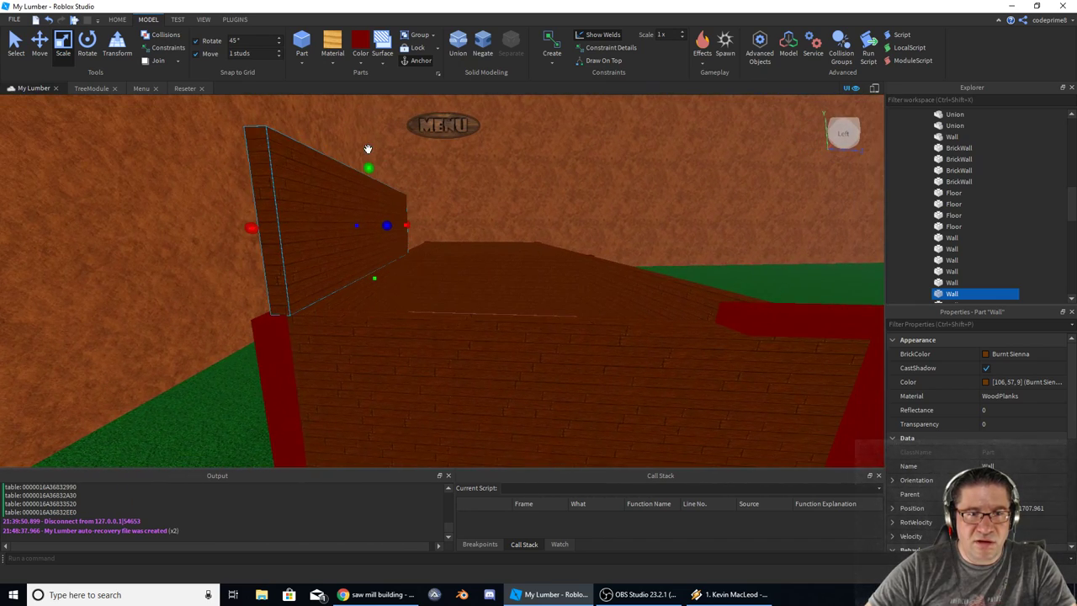
# Step: Duplicate the rear upper wall section and move the copy across the mill to above the front wall beside the dome
pyautogui.click(52, 49)
pyautogui.moveTo(412, 225); pyautogui.dragTo(719, 267)
pyautogui.moveTo(712, 269); pyautogui.dragTo(711, 266, button='right')
pyautogui.press('w')
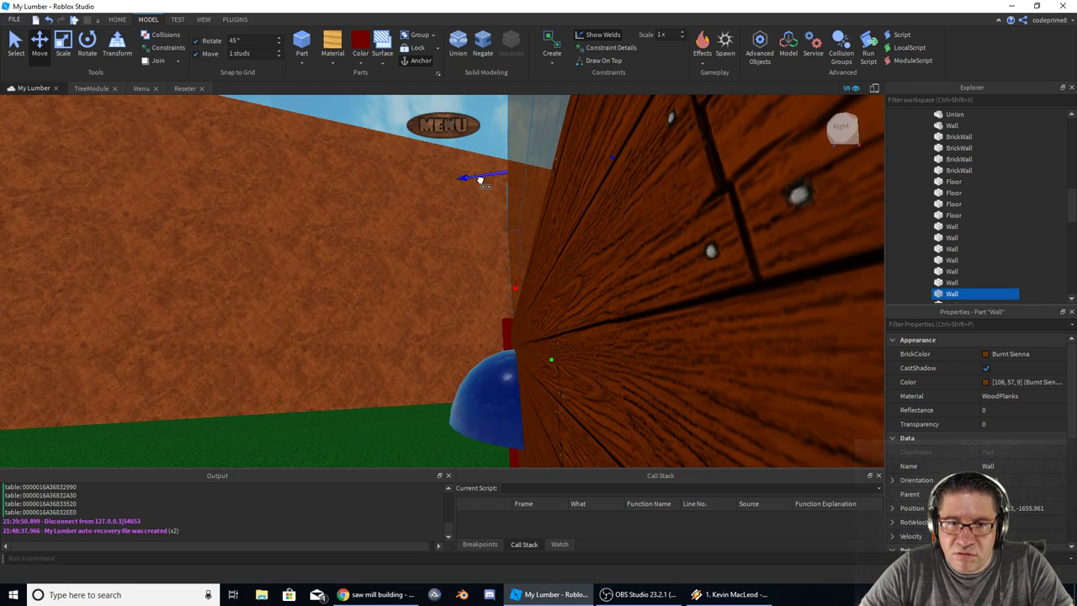
pyautogui.moveTo(480, 180); pyautogui.dragTo(476, 179)
pyautogui.moveTo(470, 189); pyautogui.dragTo(471, 188, button='right')
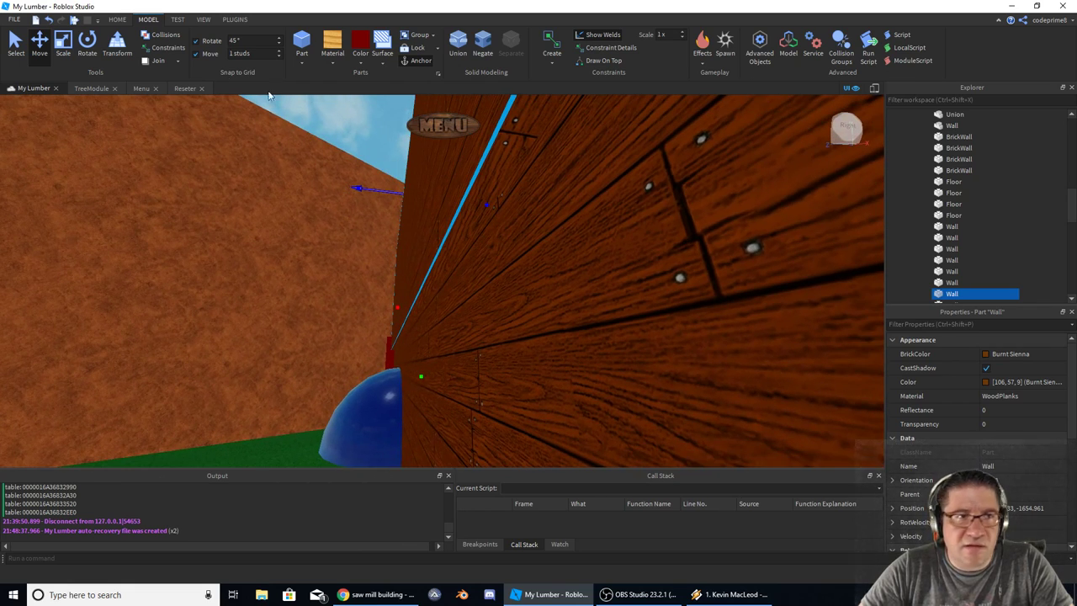
# Step: Turn off move snapping and nudge the upper Wall copy into line with the front wall, to a Z position of -1655.401
pyautogui.click(196, 55)
pyautogui.moveTo(349, 193); pyautogui.dragTo(375, 186)
pyautogui.moveTo(374, 187); pyautogui.dragTo(375, 187, button='right')
pyautogui.moveTo(389, 183); pyautogui.dragTo(400, 181)
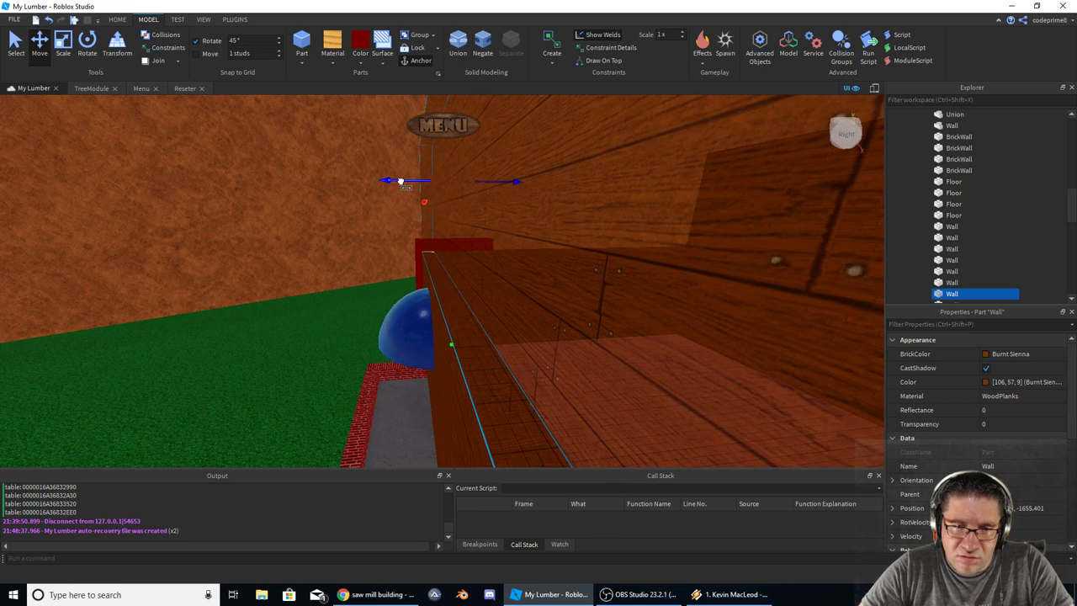
# Step: Inspect the Position coordinates of the Union forming the lower front wall behind the dome
pyautogui.hotkey('ctrl', 'shift', 'g')
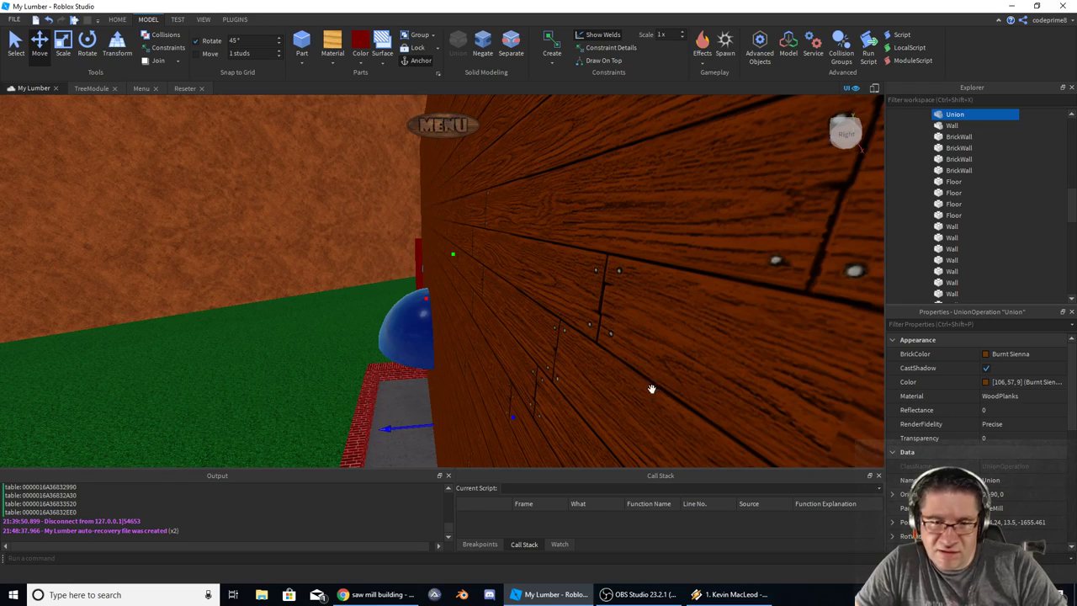
pyautogui.moveTo(526, 382); pyautogui.dragTo(529, 382, button='right')
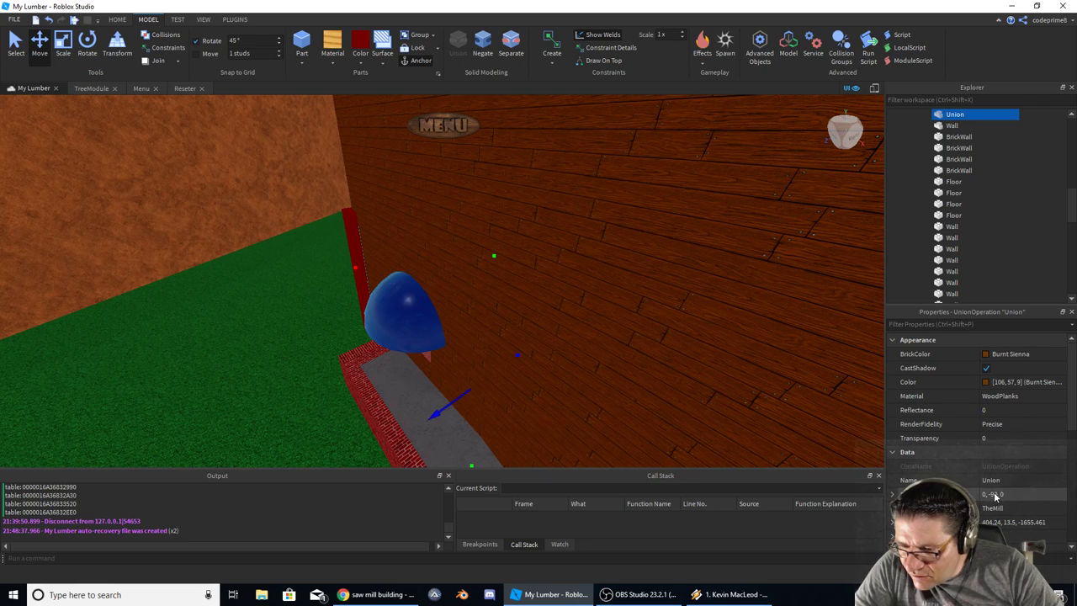
pyautogui.click(1010, 522)
pyautogui.click(1011, 522)
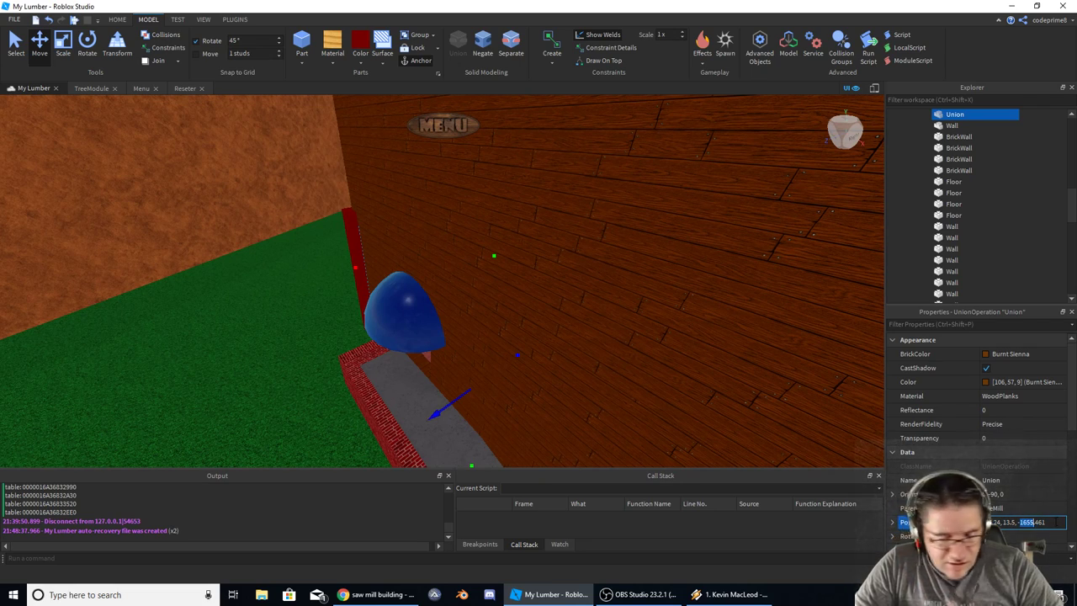
pyautogui.click(547, 155)
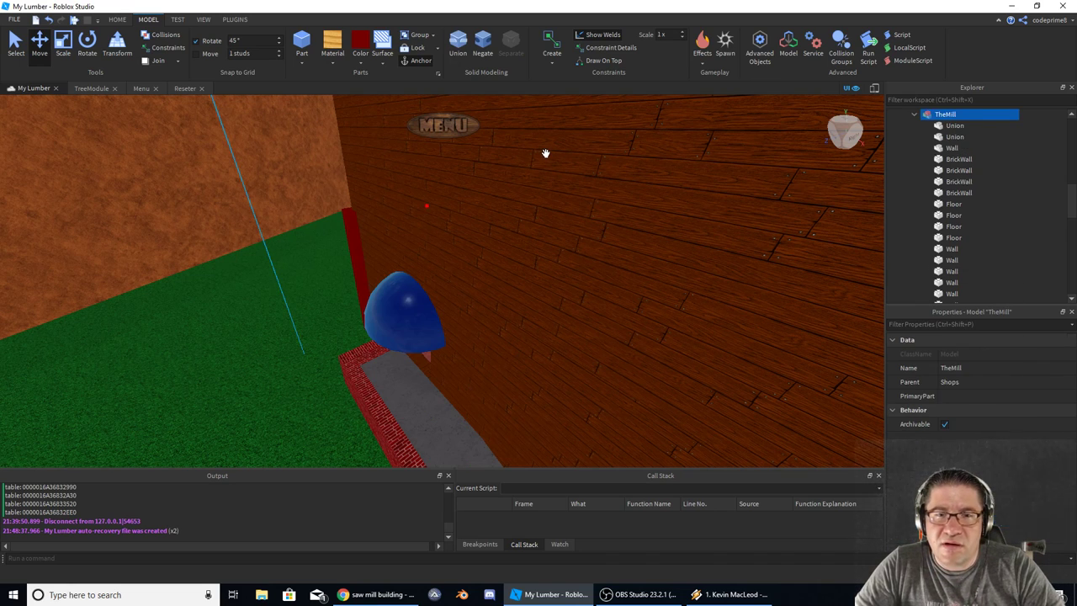
pyautogui.moveTo(565, 184); pyautogui.dragTo(524, 202, button='right')
# Step: Set the upper front Wall's Z position to -1655.461 so it lines up with the lower front Union
pyautogui.keyDown('alt'); pyautogui.click(486, 218); pyautogui.keyUp('alt')
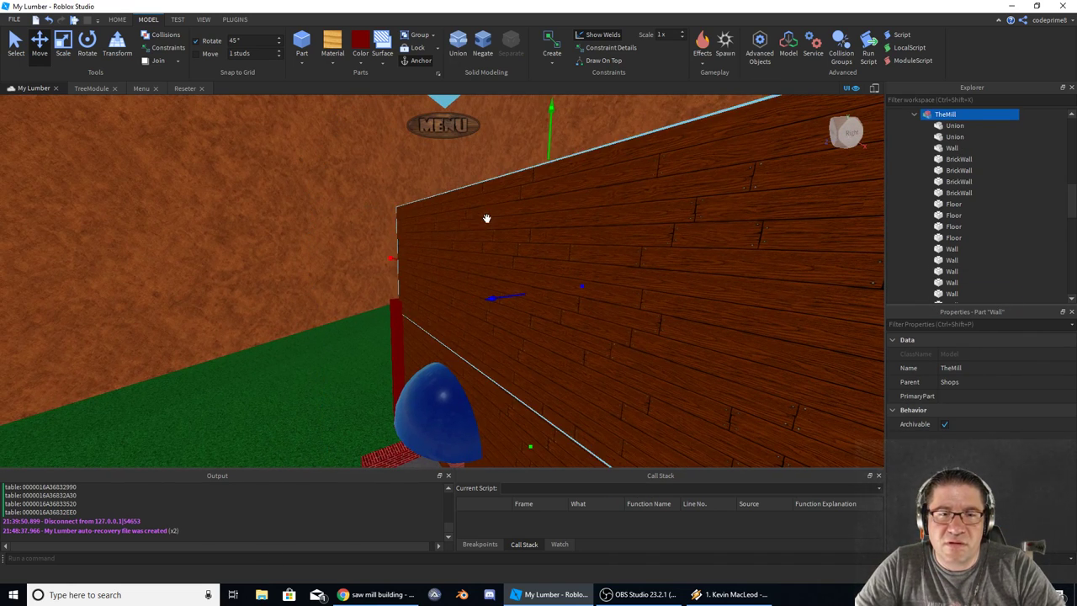
pyautogui.press('d')
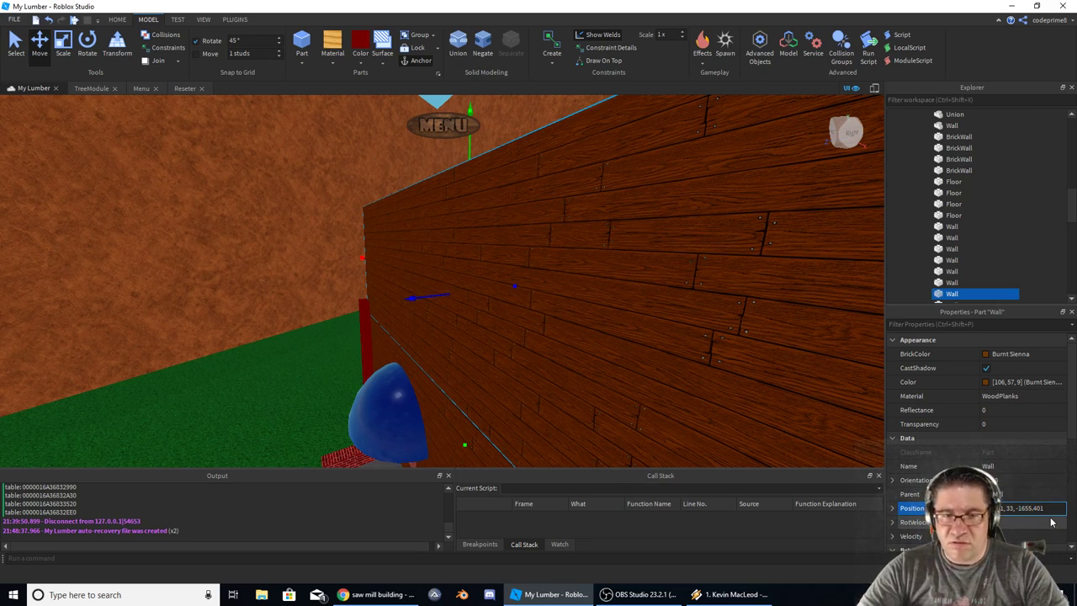
pyautogui.click(447, 417)
pyautogui.click(445, 417)
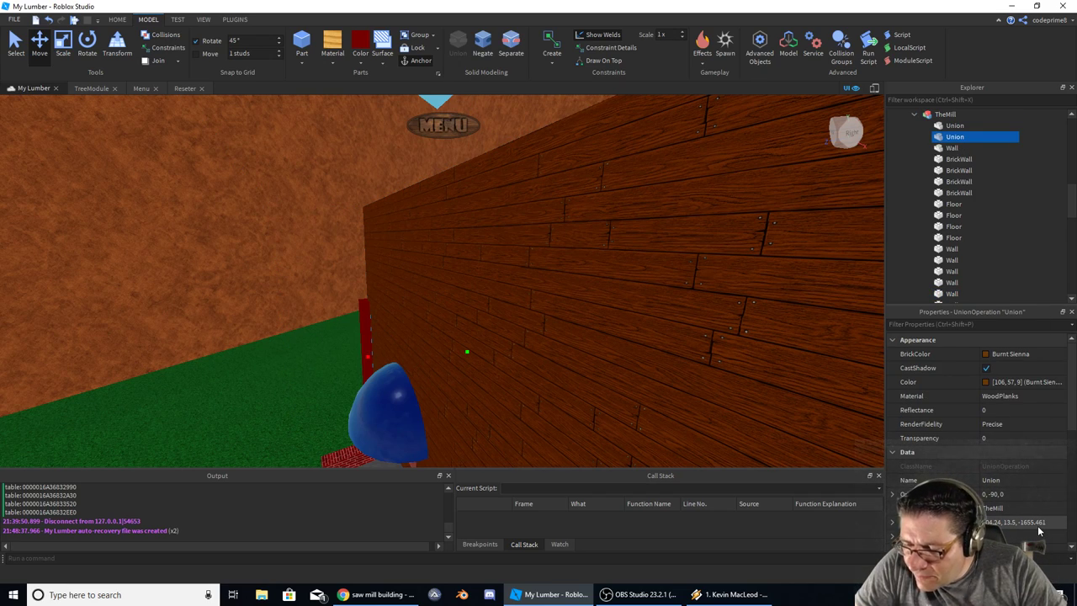
pyautogui.click(631, 286)
pyautogui.click(632, 286)
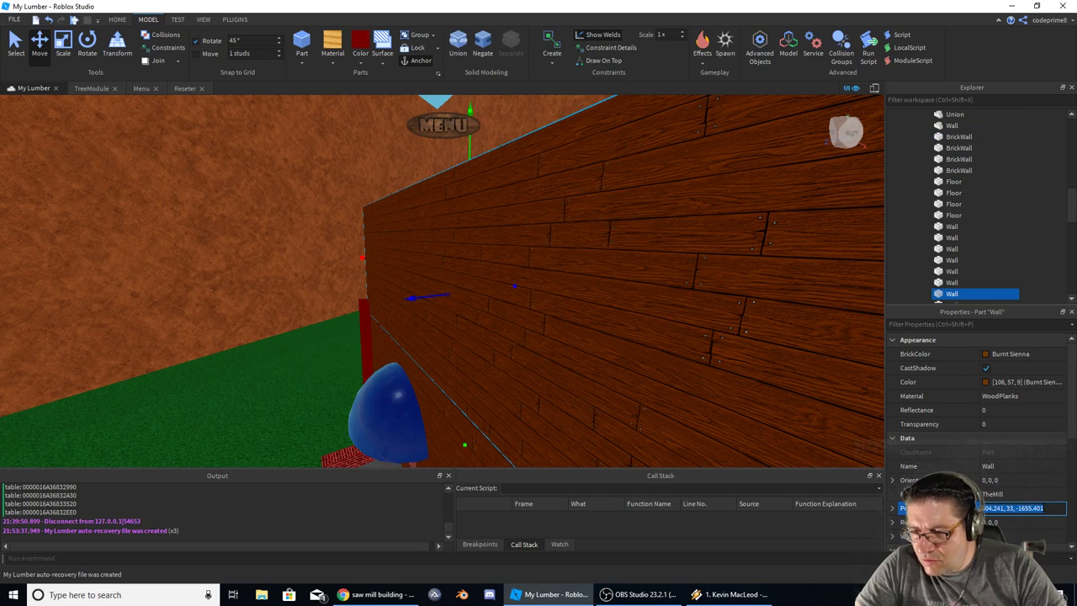
pyautogui.write('6')
pyautogui.moveTo(571, 321); pyautogui.dragTo(571, 321, button='right')
pyautogui.press('w')
pyautogui.press('s')
pyautogui.press('f')
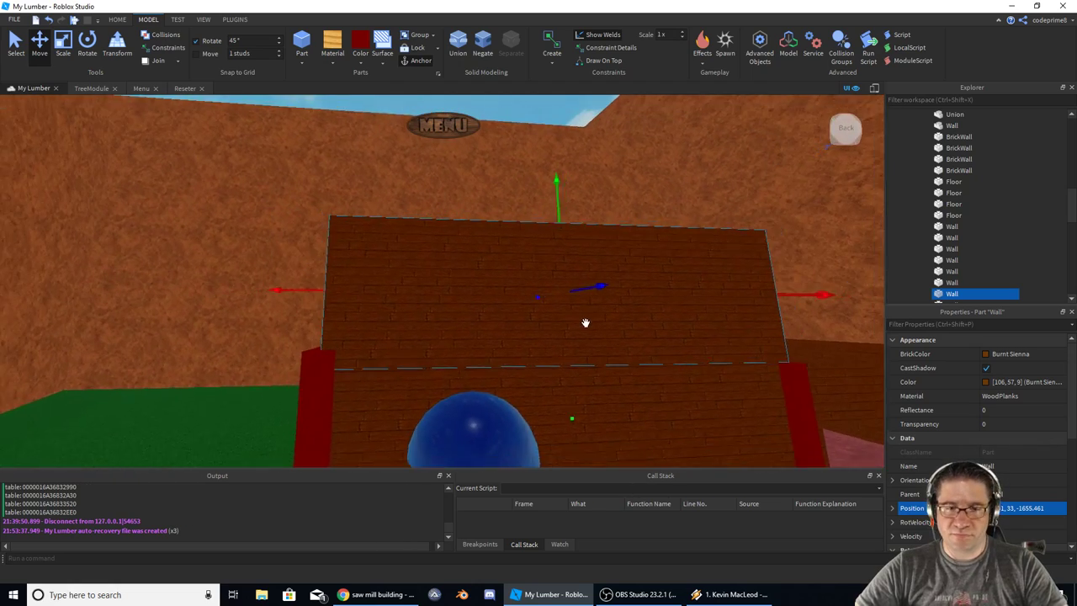
# Step: Compare the mill's wall outline from several sides with the sawmill building photos in Chrome
pyautogui.moveTo(464, 284); pyautogui.dragTo(463, 293, button='right')
pyautogui.moveTo(397, 299); pyautogui.dragTo(397, 298, button='right')
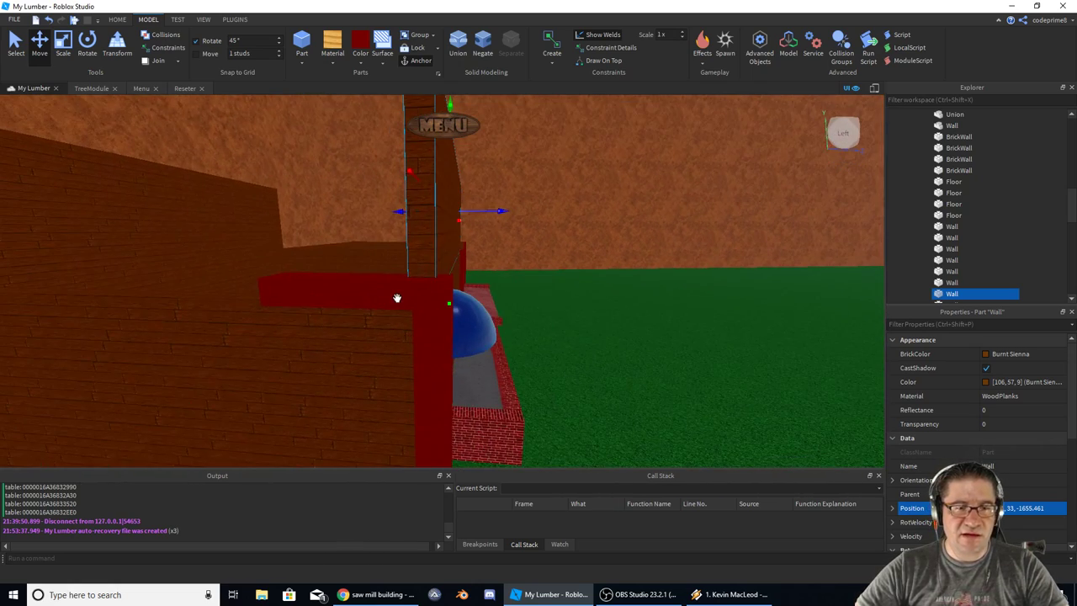
pyautogui.hotkey('alt', 'Tab')
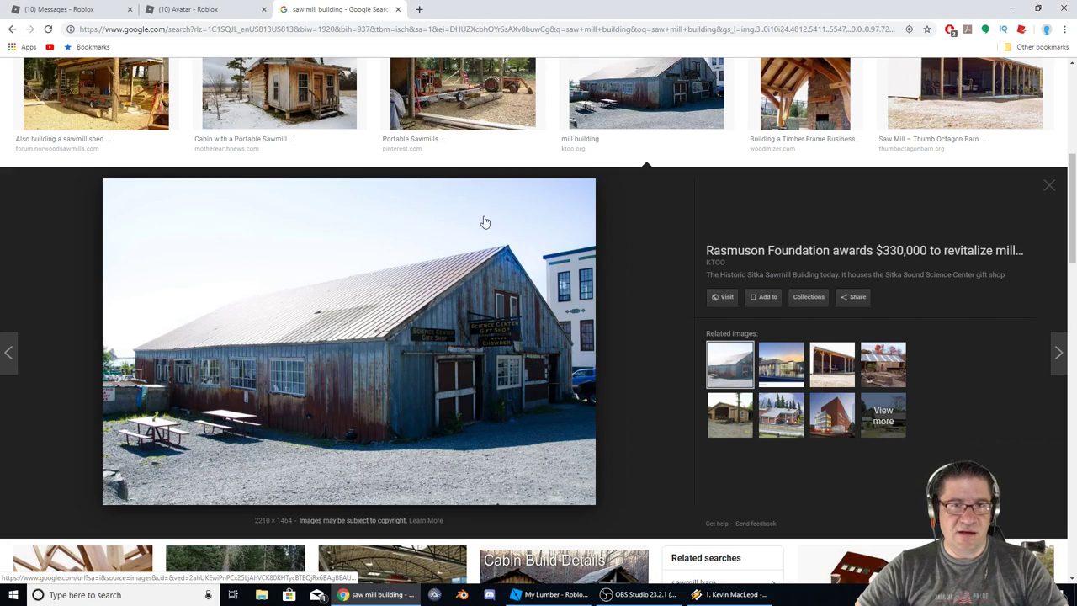
pyautogui.press('Right')
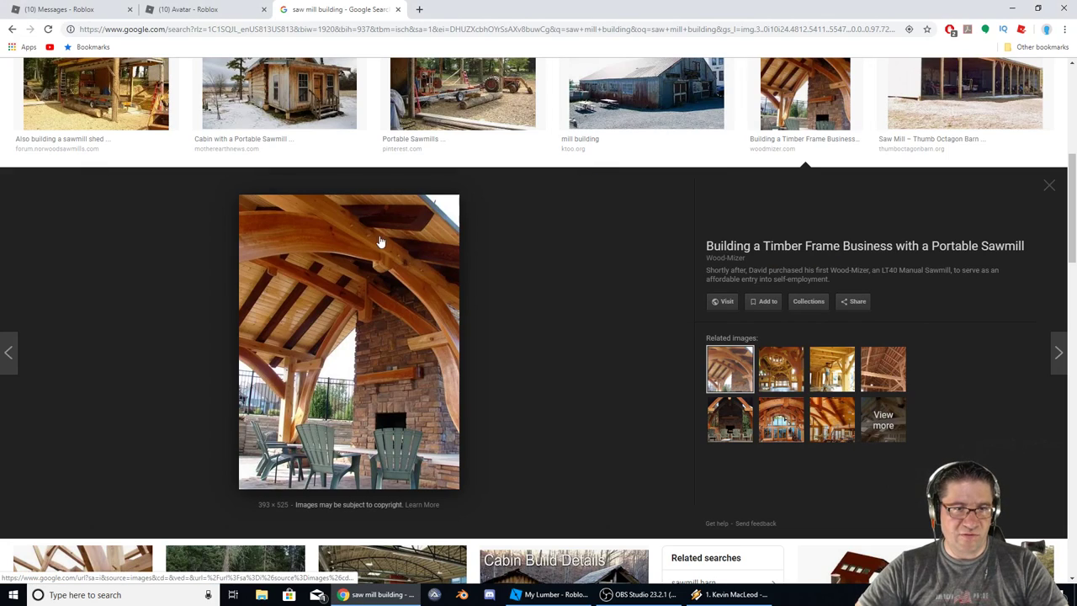
pyautogui.hotkey('alt', 'Tab')
pyautogui.moveTo(416, 265); pyautogui.dragTo(425, 264, button='right')
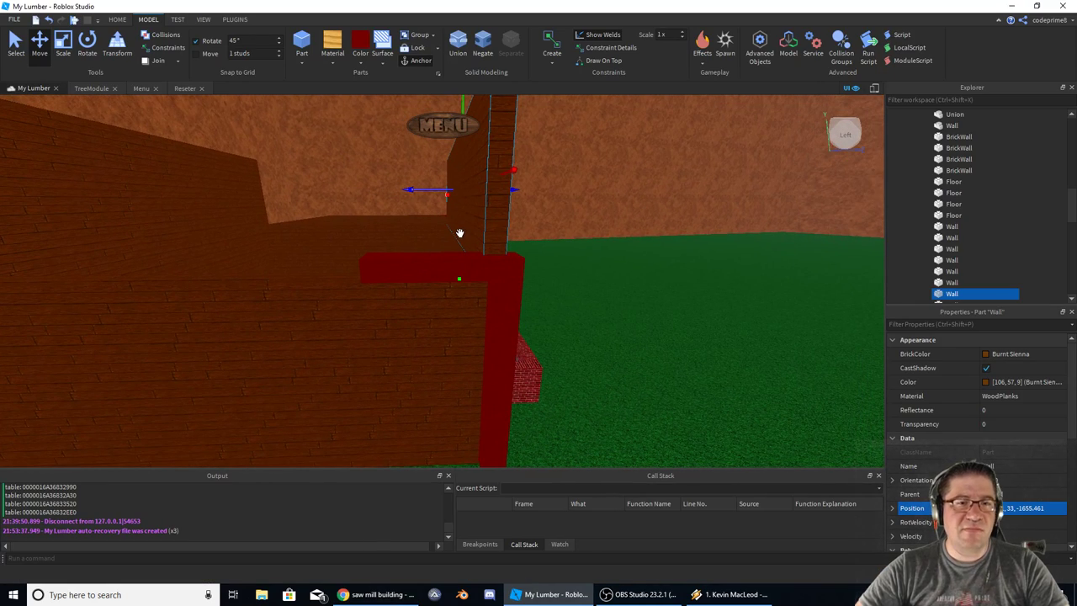
pyautogui.moveTo(460, 233); pyautogui.dragTo(460, 233, button='right')
pyautogui.moveTo(344, 260); pyautogui.dragTo(338, 266, button='right')
pyautogui.scroll(5, 344, 260)
pyautogui.scroll(-10, 344, 260)
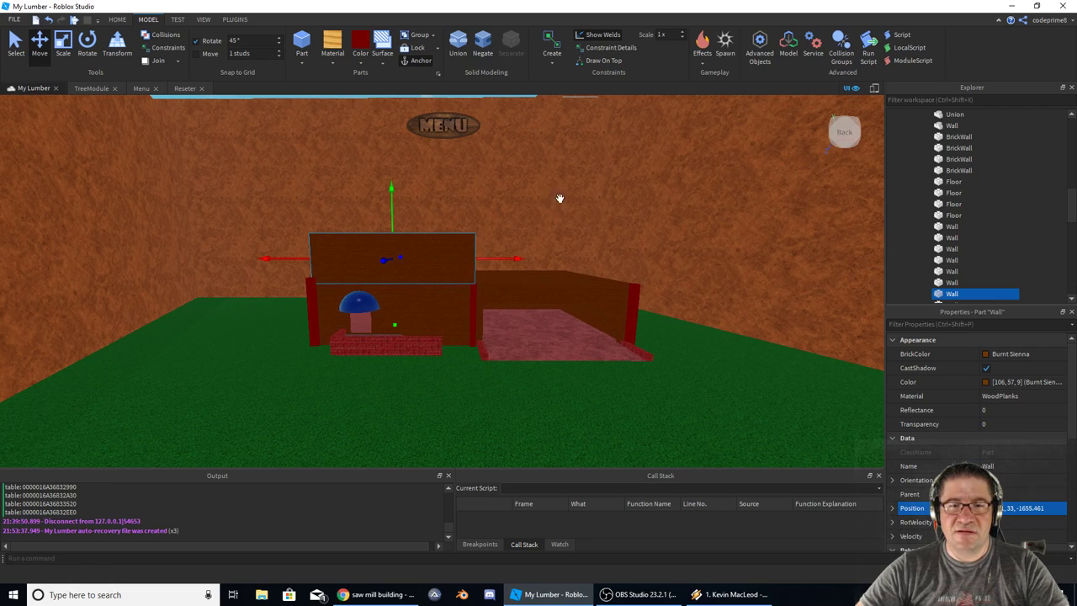
pyautogui.moveTo(480, 244); pyautogui.dragTo(519, 272, button='right')
pyautogui.scroll(5, 485, 271)
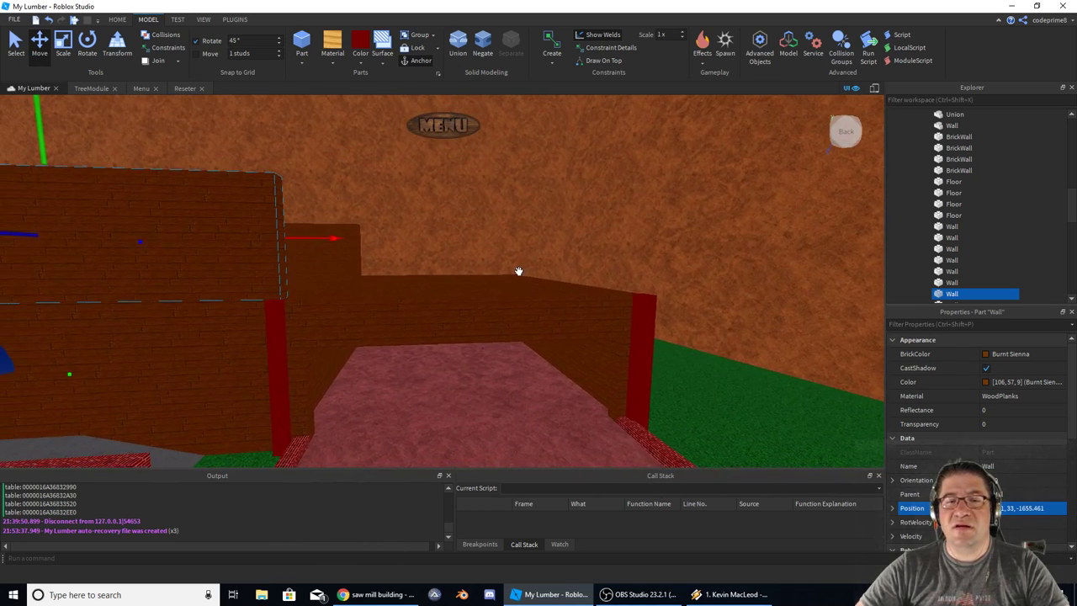
pyautogui.press('a')
pyautogui.moveTo(387, 273); pyautogui.dragTo(547, 257, button='right')
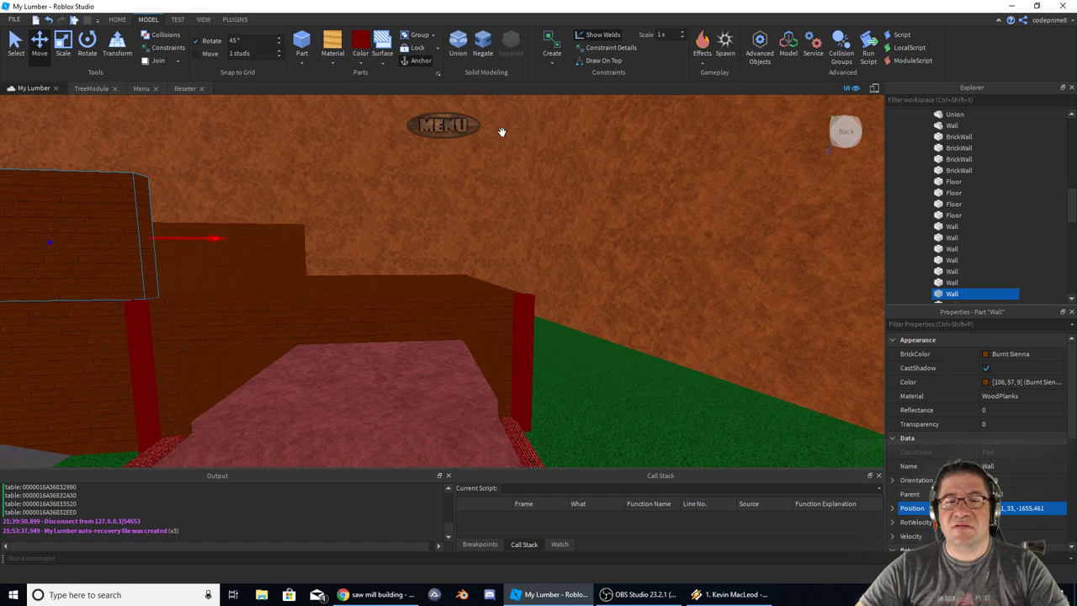
pyautogui.moveTo(286, 229); pyautogui.dragTo(345, 309, button='right')
# Step: Rename the horizontal maroon WallFrame on the mill's side wall as RoofFrame
pyautogui.press('w')
pyautogui.press('s')
pyautogui.press('a')
pyautogui.click(403, 276)
pyautogui.moveTo(403, 293); pyautogui.dragTo(463, 296, button='right')
pyautogui.press('a')
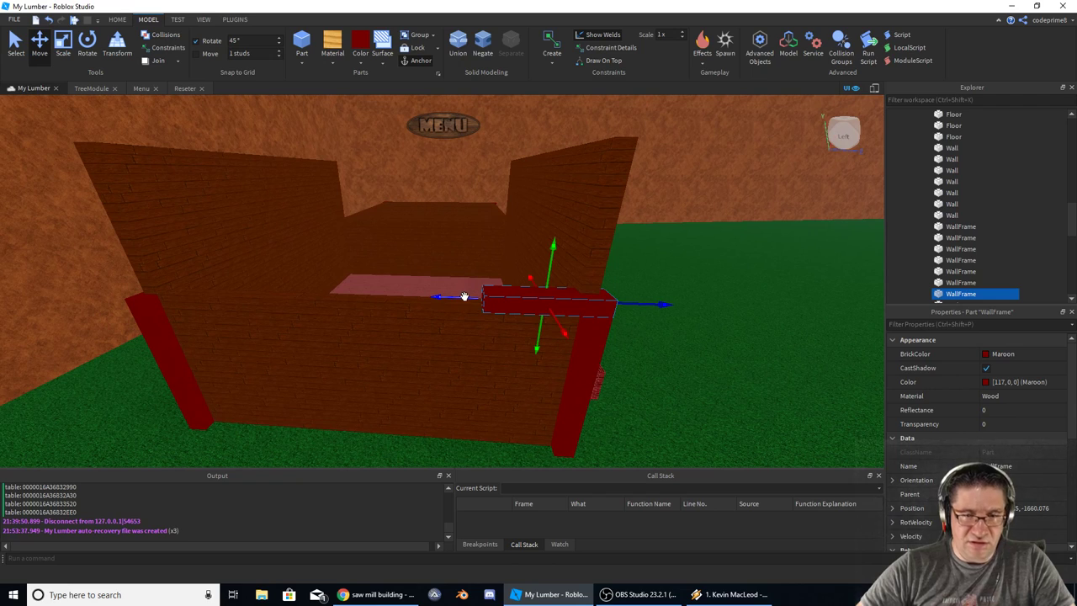
pyautogui.moveTo(962, 296)
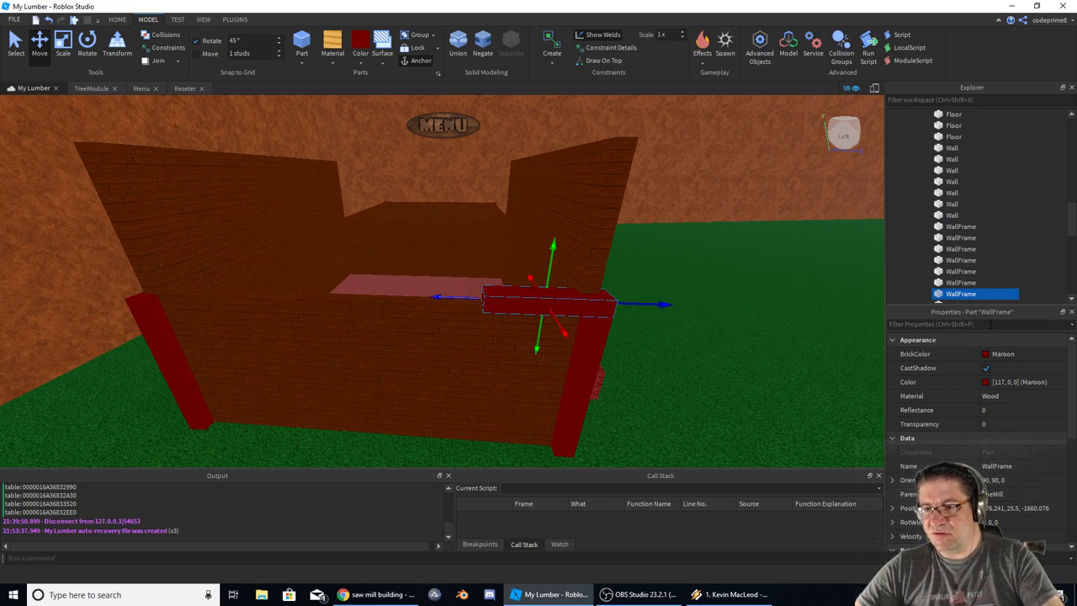
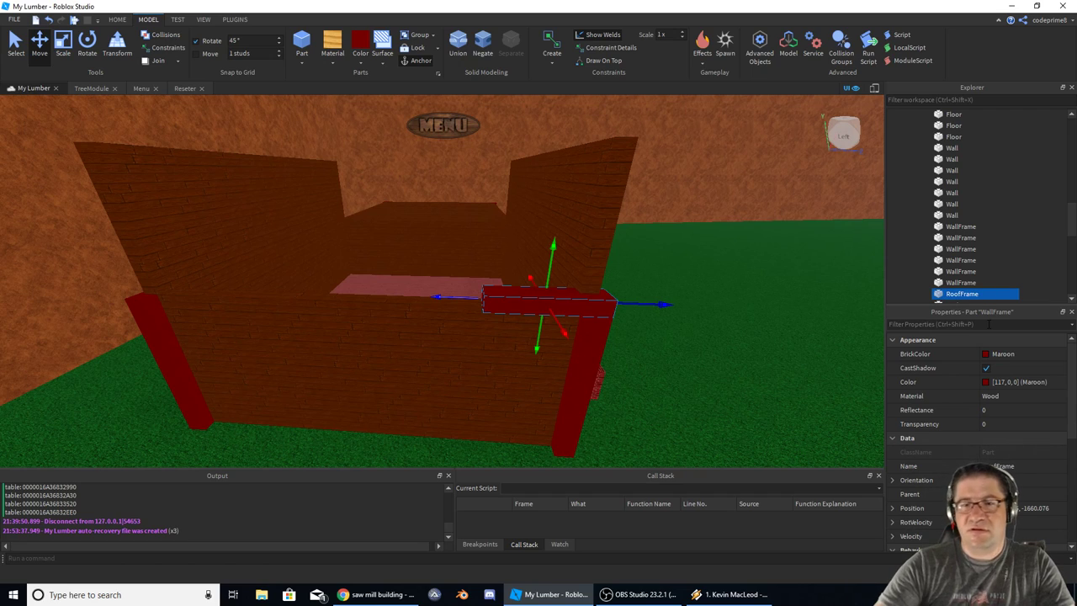
# Step: Lengthen the RoofFrame so it runs along the whole side wall from front to rear
pyautogui.click(69, 47)
pyautogui.moveTo(464, 299); pyautogui.dragTo(115, 298)
pyautogui.press('d')
pyautogui.moveTo(253, 264); pyautogui.dragTo(264, 260, button='right')
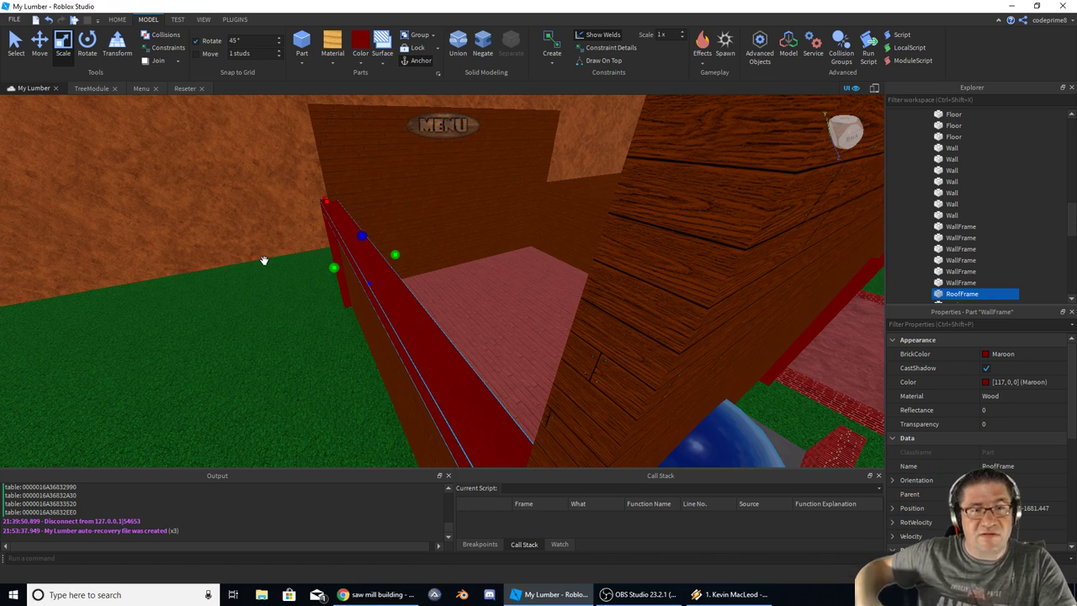
# Step: Widen the RoofFrame across the mill into a slab spanning the area between the upper walls
pyautogui.scroll(-5, 397, 253)
pyautogui.moveTo(398, 254); pyautogui.dragTo(398, 254, button='right')
pyautogui.press('a')
pyautogui.press('a')
pyautogui.press('d')
pyautogui.press('d')
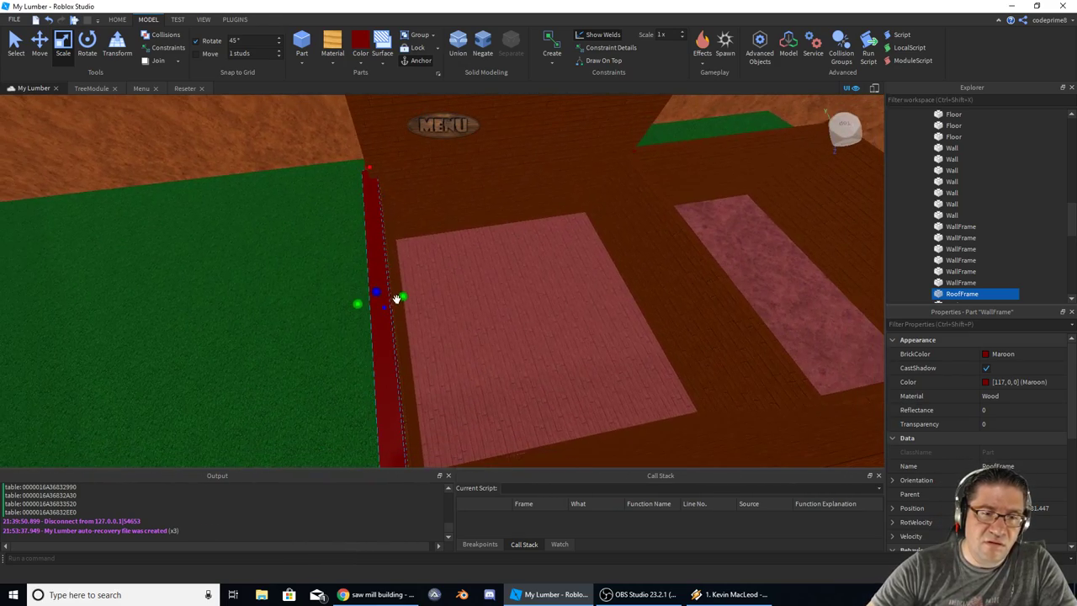
pyautogui.press('d')
pyautogui.moveTo(403, 298); pyautogui.dragTo(551, 257)
pyautogui.press('d')
pyautogui.moveTo(427, 293); pyautogui.dragTo(427, 293, button='right')
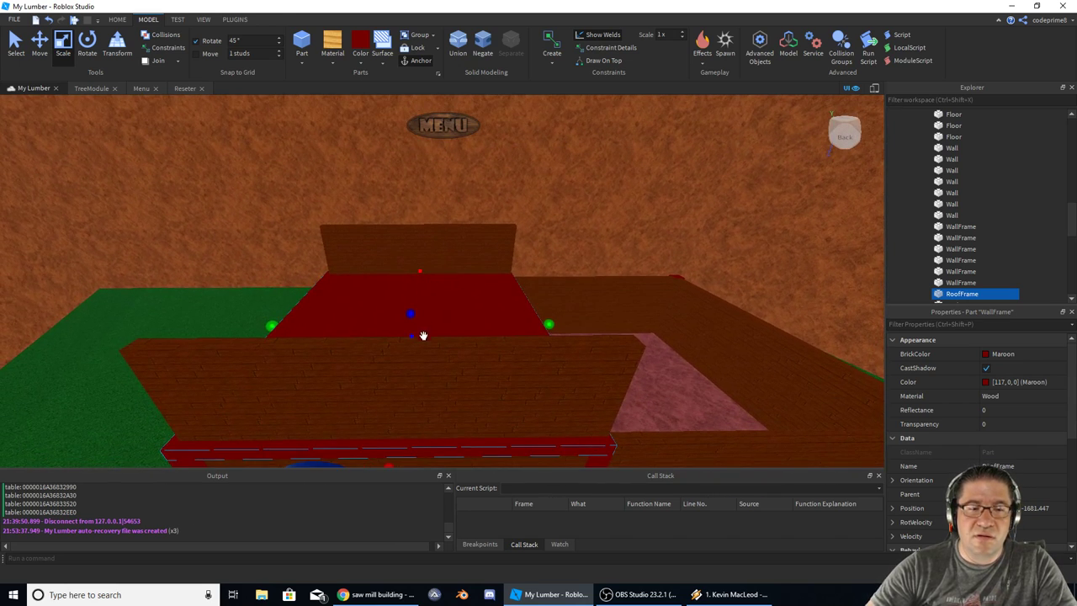
pyautogui.scroll(-1, 421, 341)
# Step: Turn off rotation snapping, tilt the RoofFrame into a roof slope, and raise its low edge onto the wall top
pyautogui.click(91, 49)
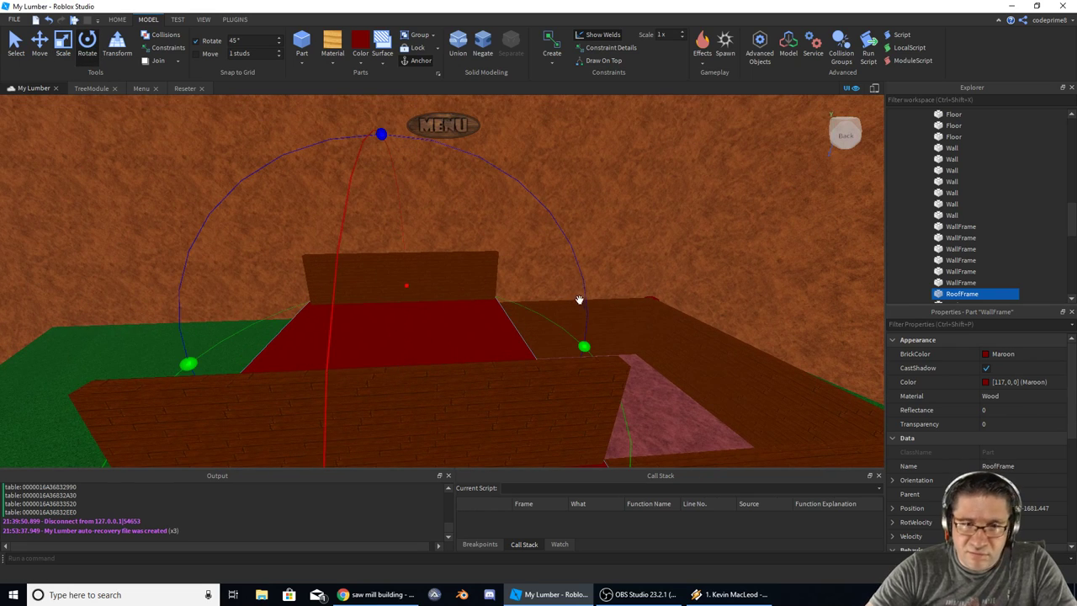
pyautogui.moveTo(381, 135); pyautogui.dragTo(310, 126)
pyautogui.moveTo(390, 331); pyautogui.dragTo(389, 331, button='right')
pyautogui.scroll(-3, 389, 332)
pyautogui.scroll(-2, 389, 332)
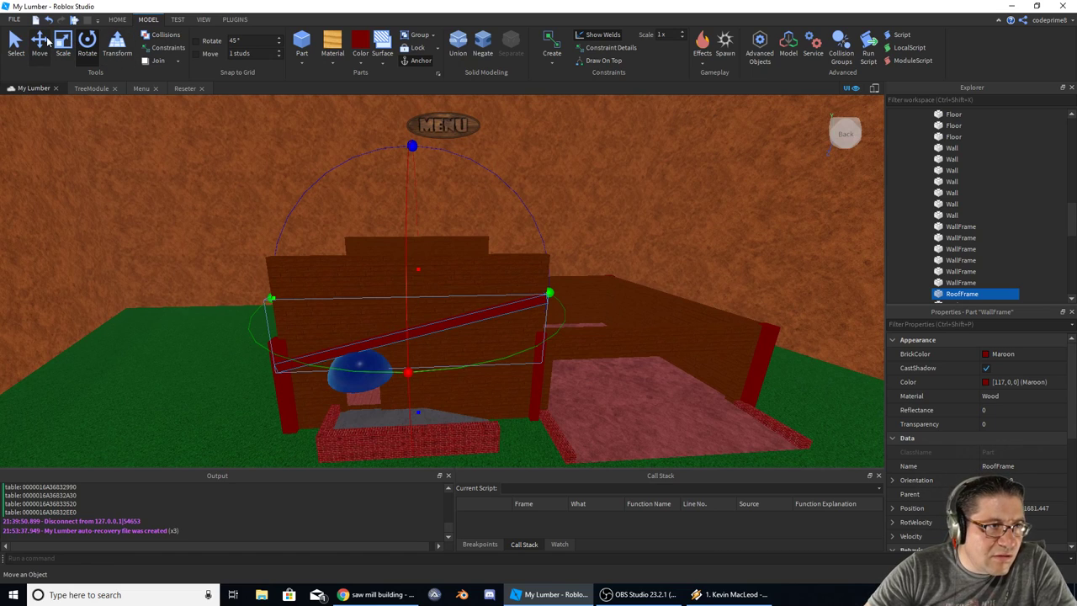
pyautogui.click(42, 40)
pyautogui.moveTo(416, 225); pyautogui.dragTo(417, 199)
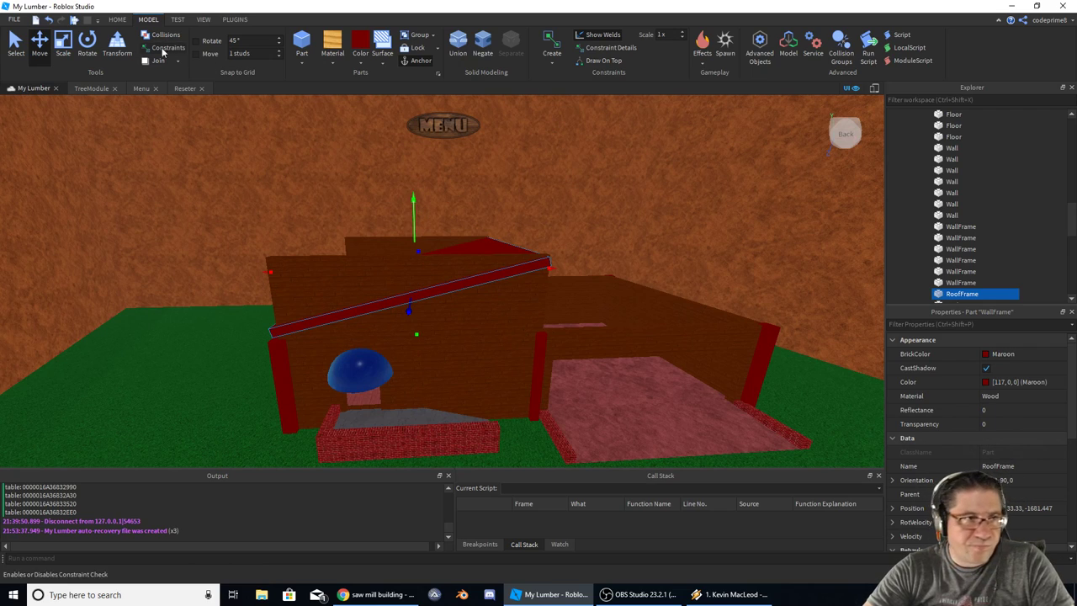
# Step: Thicken the tilted RoofFrame upward into a block covering the upper walls above the slope, and negate it
pyautogui.click(69, 44)
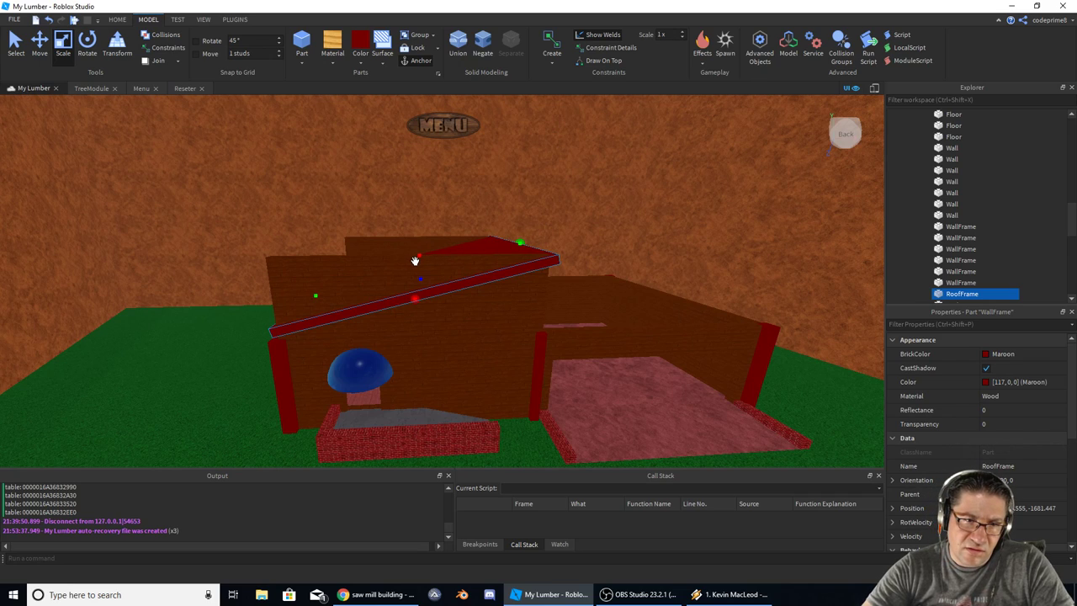
pyautogui.moveTo(407, 258); pyautogui.dragTo(389, 214)
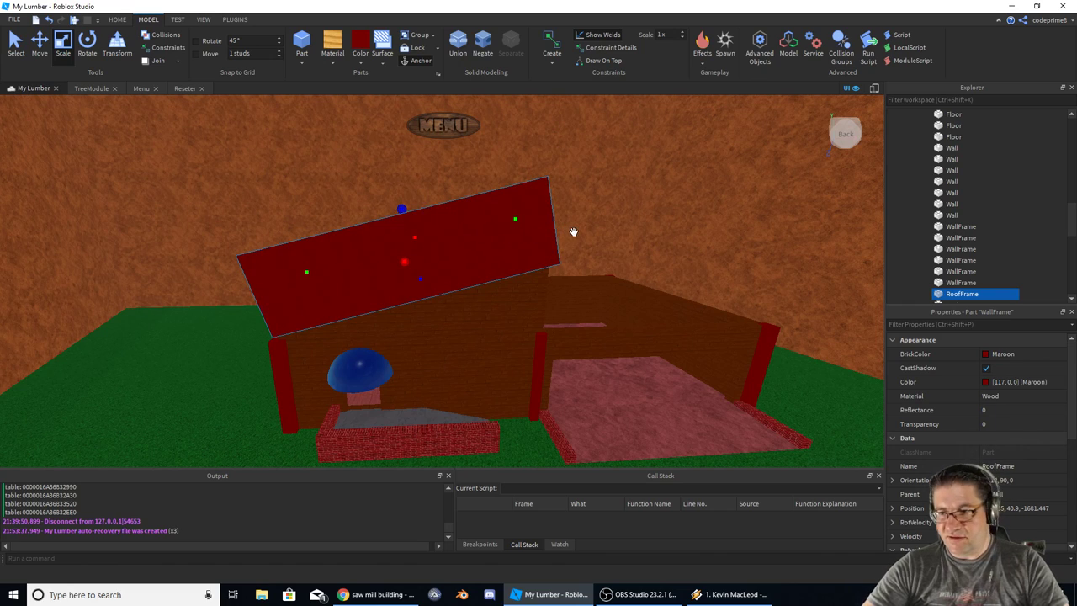
pyautogui.click(484, 42)
# Step: Try to union the NegativePart with the front and rear upper Wall sections
pyautogui.moveTo(373, 182); pyautogui.dragTo(373, 182, button='right')
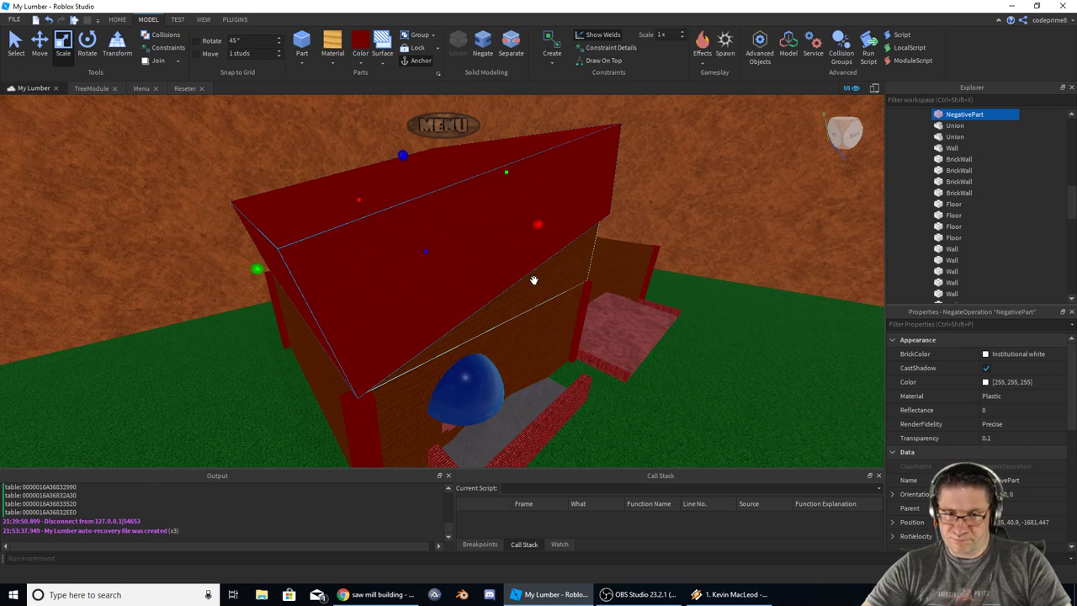
pyautogui.keyDown('ctrl'); pyautogui.click(537, 281); pyautogui.keyUp('ctrl')
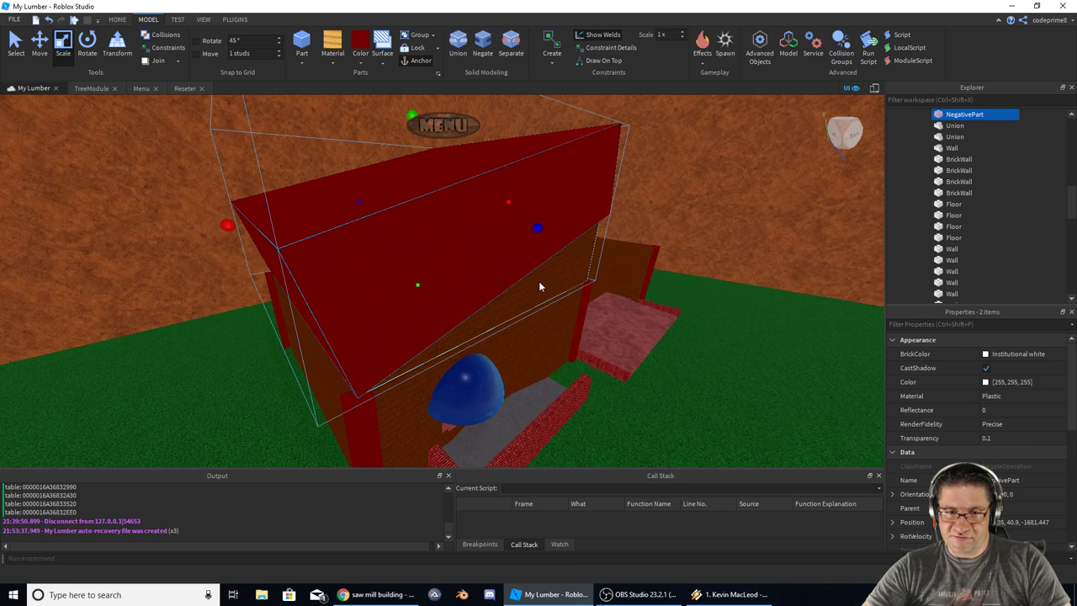
pyautogui.moveTo(361, 284); pyautogui.dragTo(361, 284, button='right')
pyautogui.keyDown('ctrl'); pyautogui.click(219, 332); pyautogui.keyUp('ctrl')
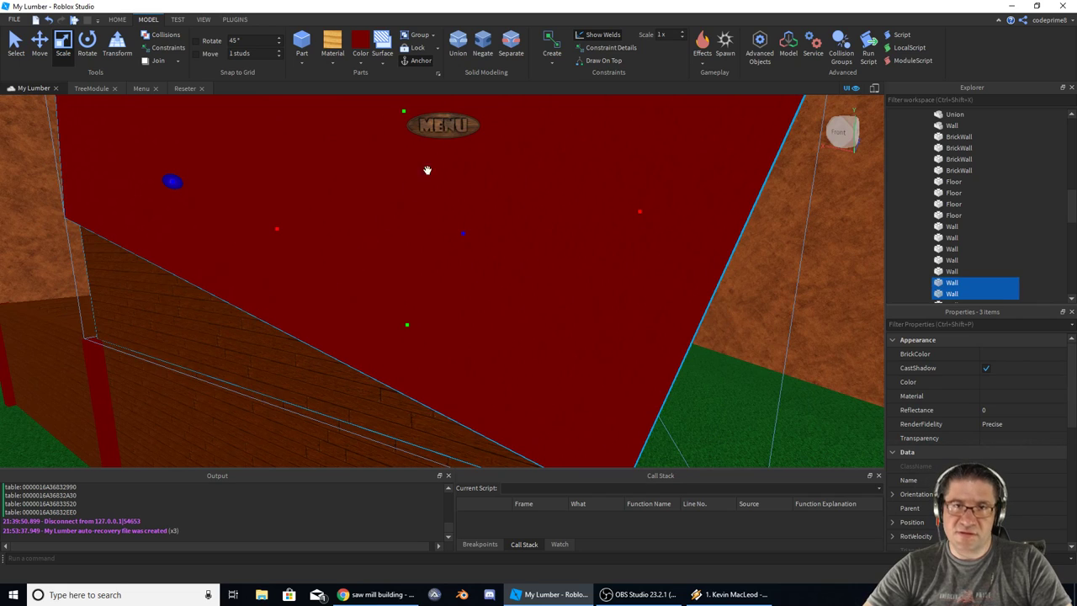
pyautogui.click(459, 46)
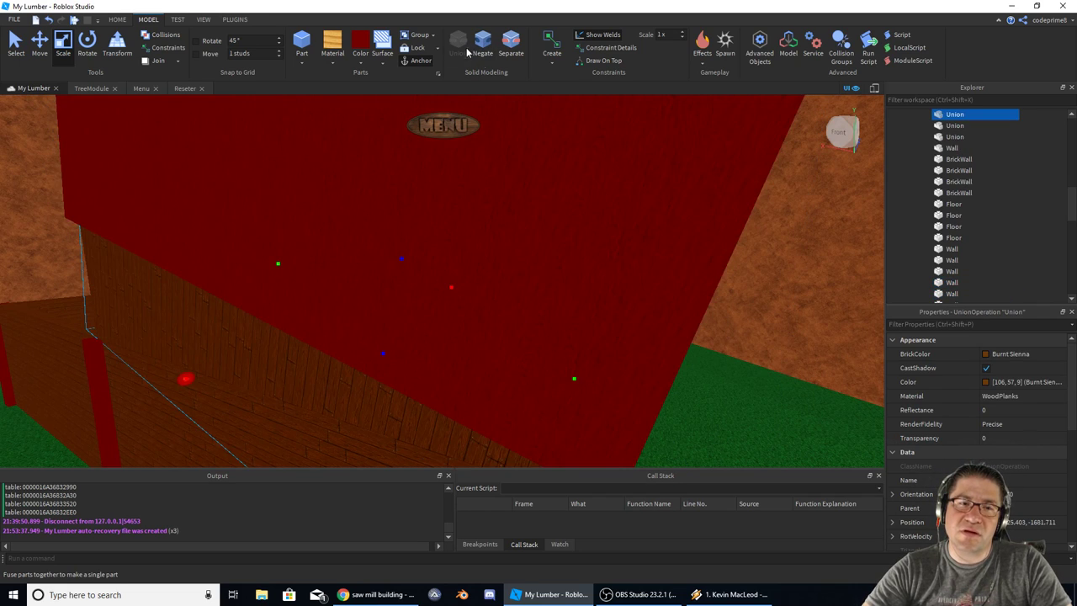
pyautogui.moveTo(329, 265); pyautogui.dragTo(407, 289, button='right')
pyautogui.hotkey('ctrl', 'z')
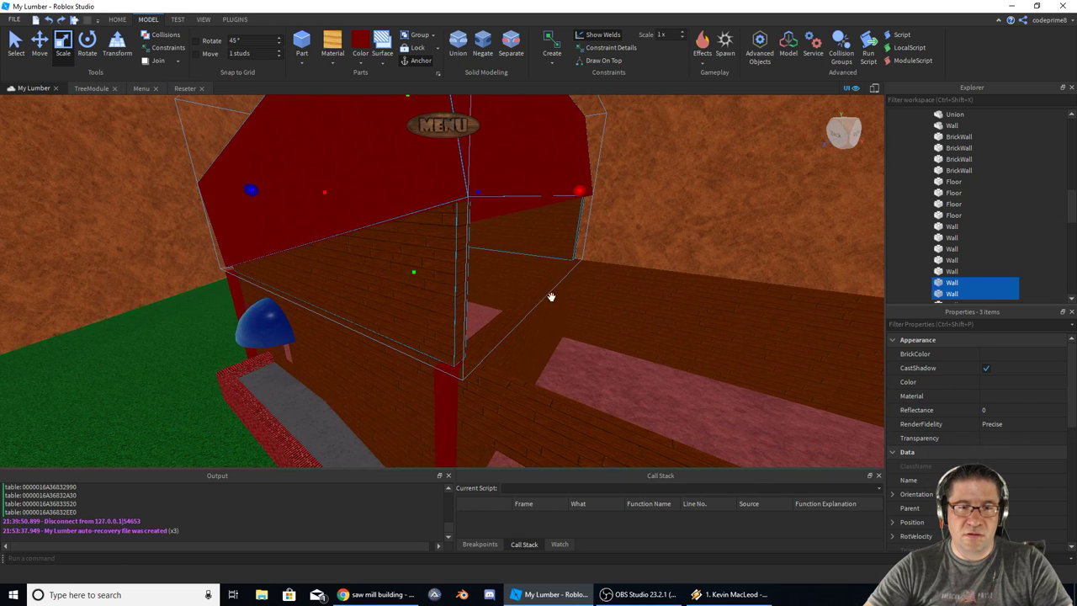
# Step: Union the two upper Wall sections with the NegativePart, selecting the walls first, and separate the resulting union again
pyautogui.click(559, 239)
pyautogui.click(544, 241)
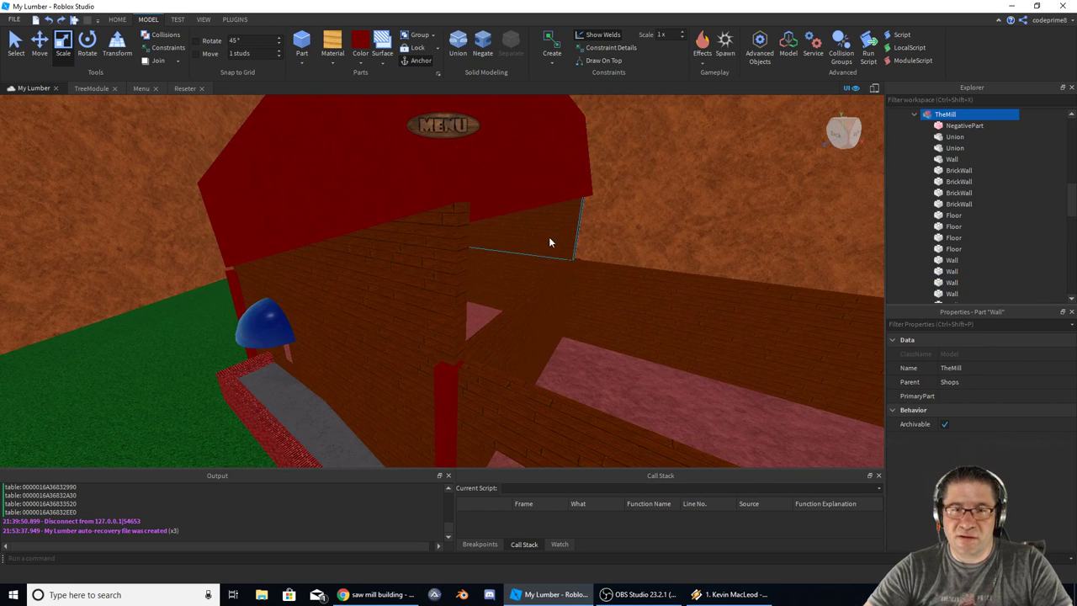
pyautogui.keyDown('ctrl'); pyautogui.click(446, 269); pyautogui.keyUp('ctrl')
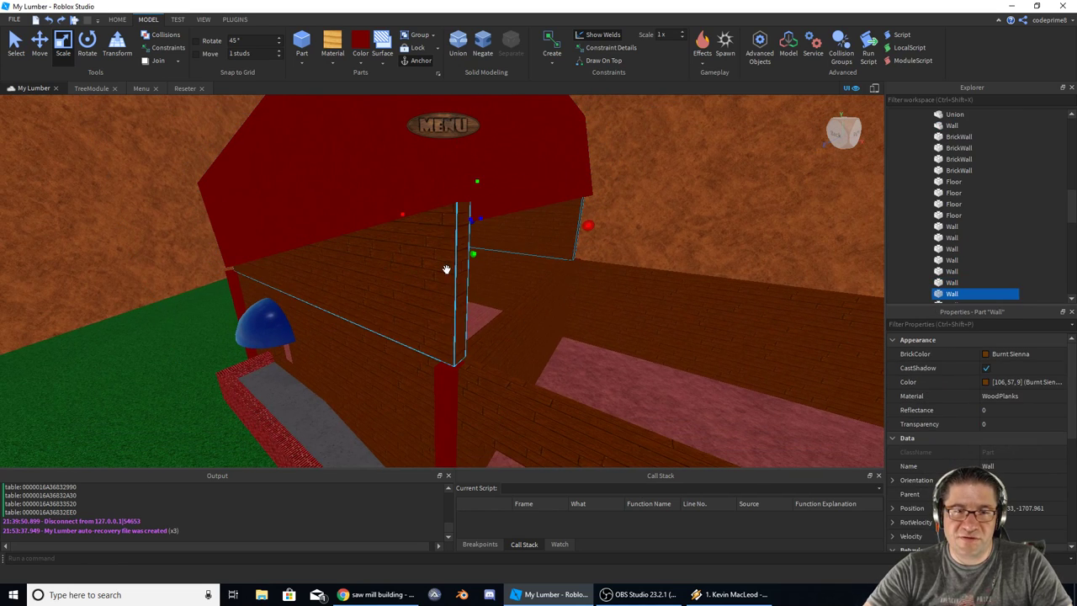
pyautogui.keyDown('ctrl'); pyautogui.click(520, 194); pyautogui.keyUp('ctrl')
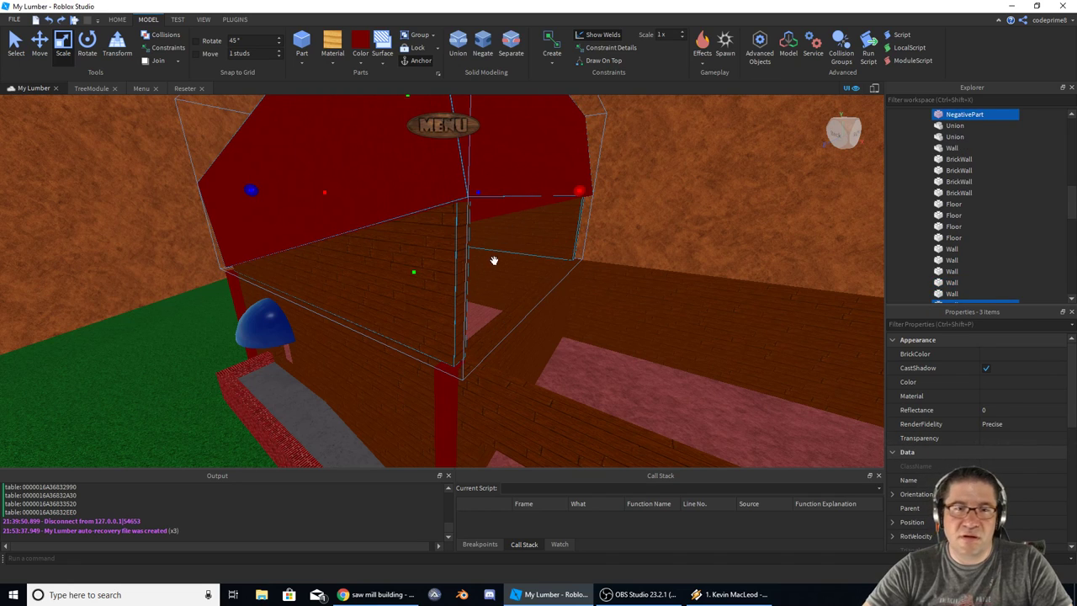
pyautogui.moveTo(494, 259); pyautogui.dragTo(491, 269, button='right')
pyautogui.scroll(-1, 490, 269)
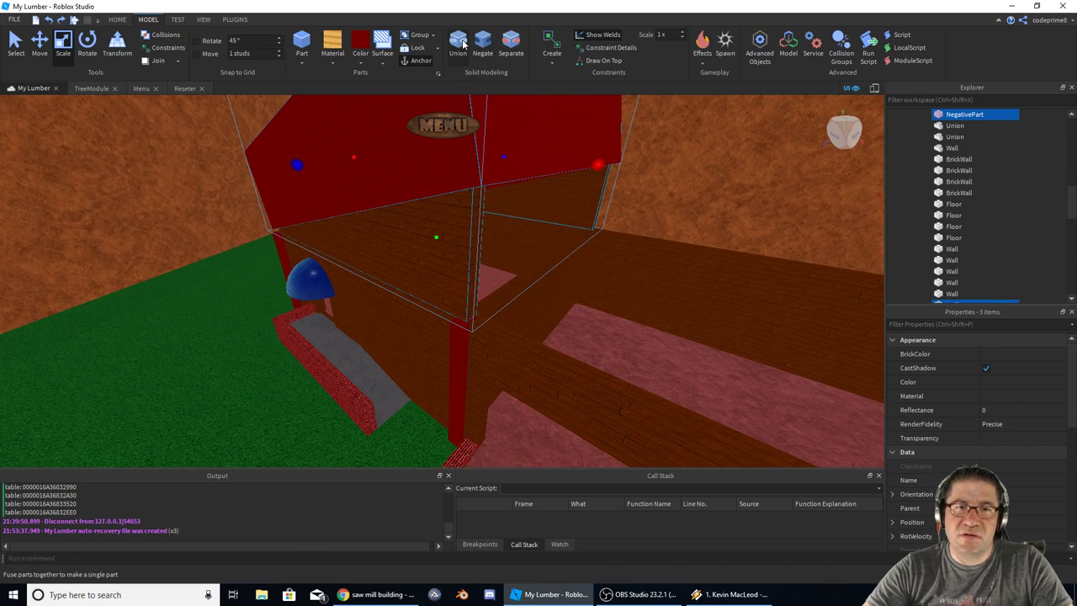
pyautogui.click(459, 42)
pyautogui.press('w')
pyautogui.moveTo(505, 157); pyautogui.dragTo(504, 158, button='right')
pyautogui.scroll(-6, 504, 157)
pyautogui.press('w')
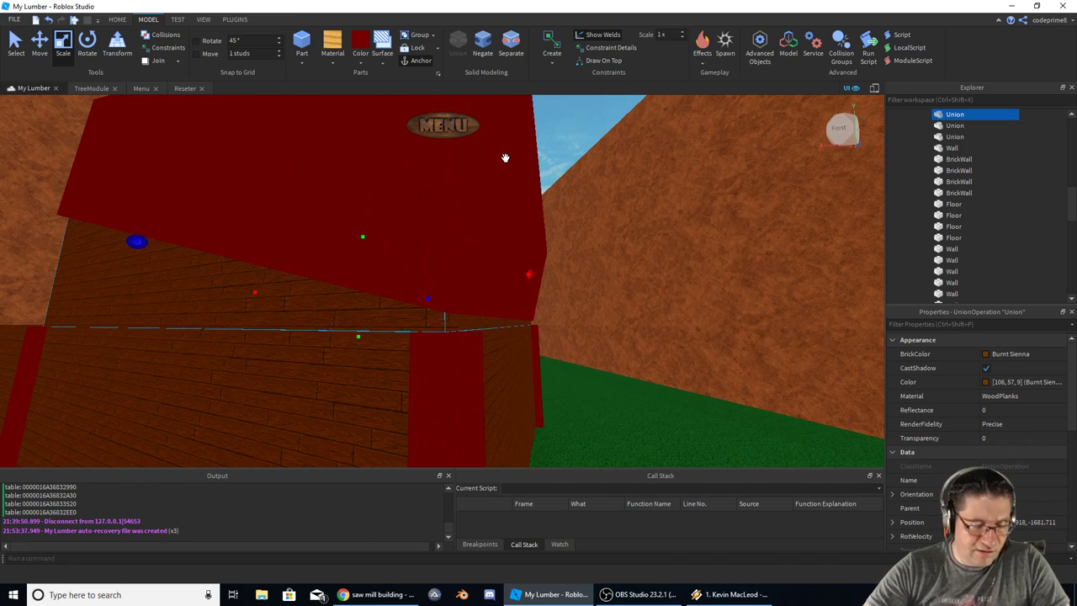
pyautogui.hotkey('ctrl', 'shift', 'u')
# Step: Select the NegativePart over the upper walls and examine how it meets the sloped wall tops
pyautogui.moveTo(389, 209); pyautogui.dragTo(376, 237, button='right')
pyautogui.press('s')
pyautogui.moveTo(451, 221)
pyautogui.mouseDown(button='right')
pyautogui.moveTo(447, 208)
pyautogui.moveTo(460, 219)
pyautogui.mouseUp(button='right')
pyautogui.click(633, 233)
pyautogui.click(463, 216)
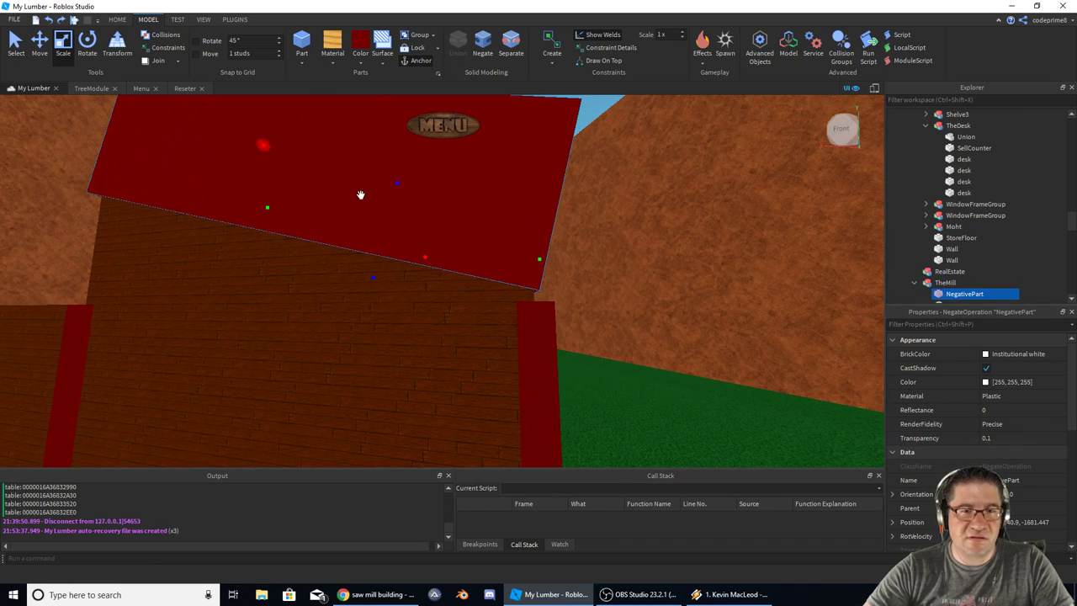
pyautogui.click(42, 44)
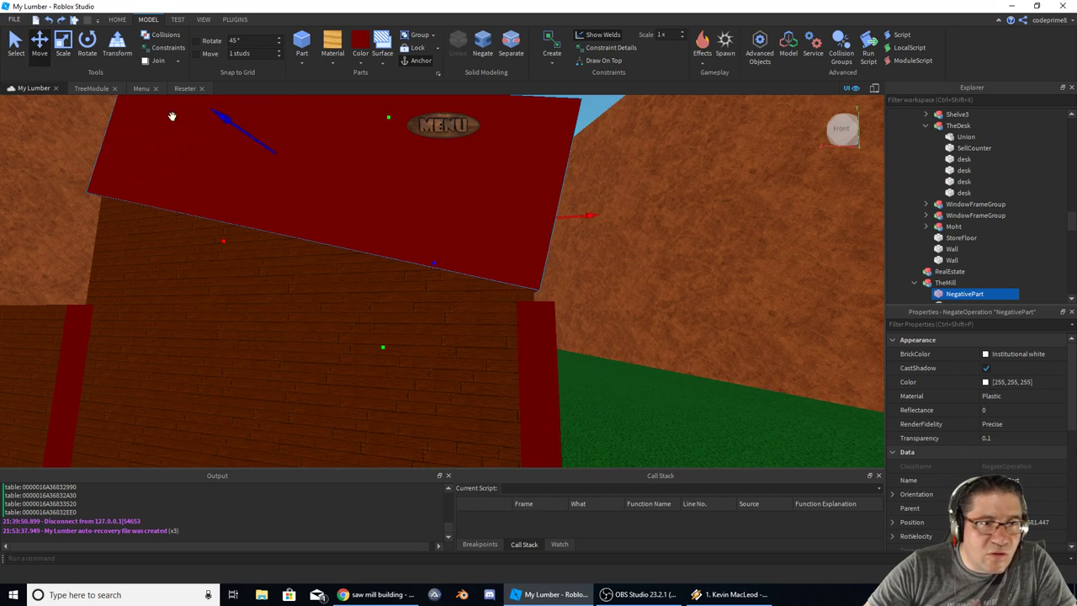
pyautogui.moveTo(369, 163); pyautogui.dragTo(389, 175, button='right')
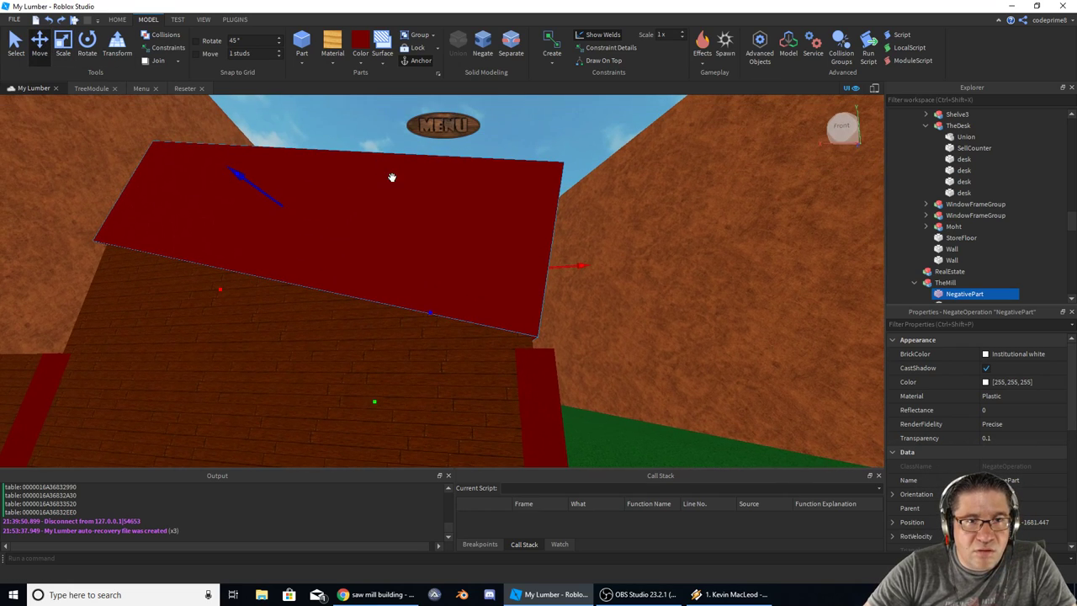
pyautogui.moveTo(390, 178); pyautogui.dragTo(392, 181)
pyautogui.moveTo(420, 181); pyautogui.dragTo(477, 235, button='right')
# Step: Union the front and rear upper Wall sections with the negated roof block to cut them along the roof slope
pyautogui.click(487, 272)
pyautogui.moveTo(264, 338); pyautogui.dragTo(263, 338, button='right')
pyautogui.keyDown('shift'); pyautogui.click(454, 228); pyautogui.keyUp('shift')
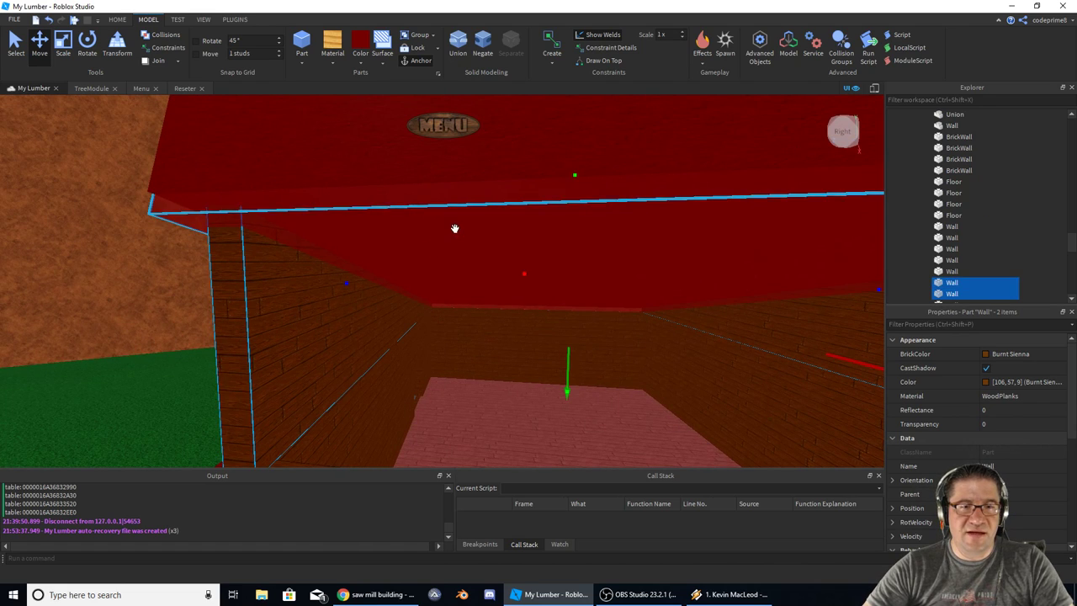
pyautogui.click(483, 44)
pyautogui.moveTo(295, 211); pyautogui.dragTo(295, 212, button='right')
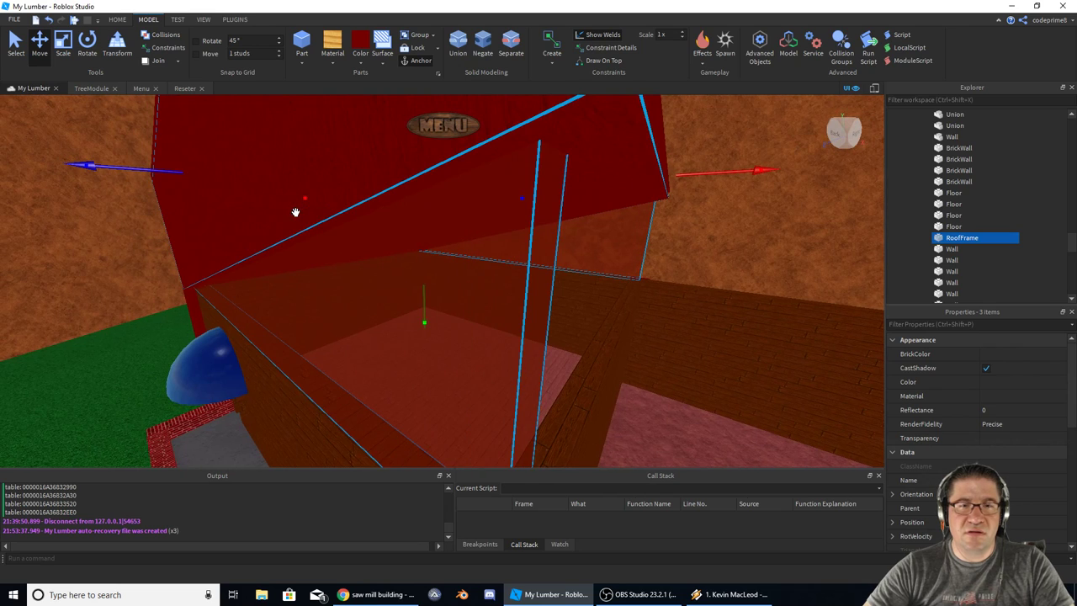
pyautogui.click(457, 44)
pyautogui.moveTo(376, 187); pyautogui.dragTo(389, 192, button='right')
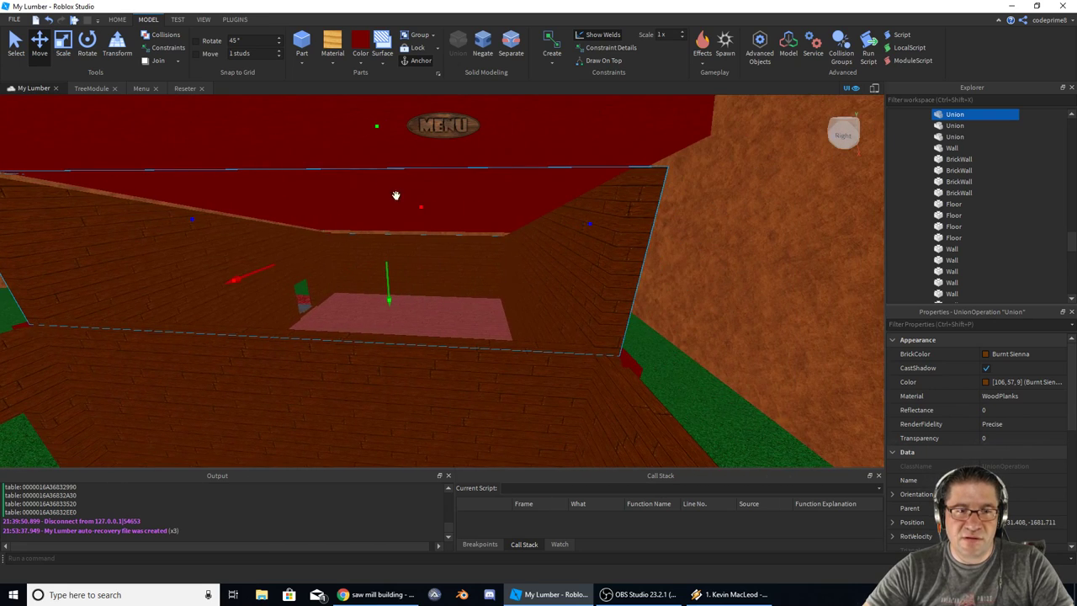
# Step: Move the RoofFrame block straight up, clear of the cut walls
pyautogui.moveTo(558, 230); pyautogui.dragTo(476, 210, button='right')
pyautogui.click(476, 196)
pyautogui.moveTo(476, 212); pyautogui.dragTo(476, 101)
# Step: Examine the sloped wall cuts and the raised RoofFrame from outside and inside the mill
pyautogui.moveTo(449, 286); pyautogui.dragTo(448, 290, button='right')
pyautogui.press('w')
pyautogui.scroll(-5, 447, 290)
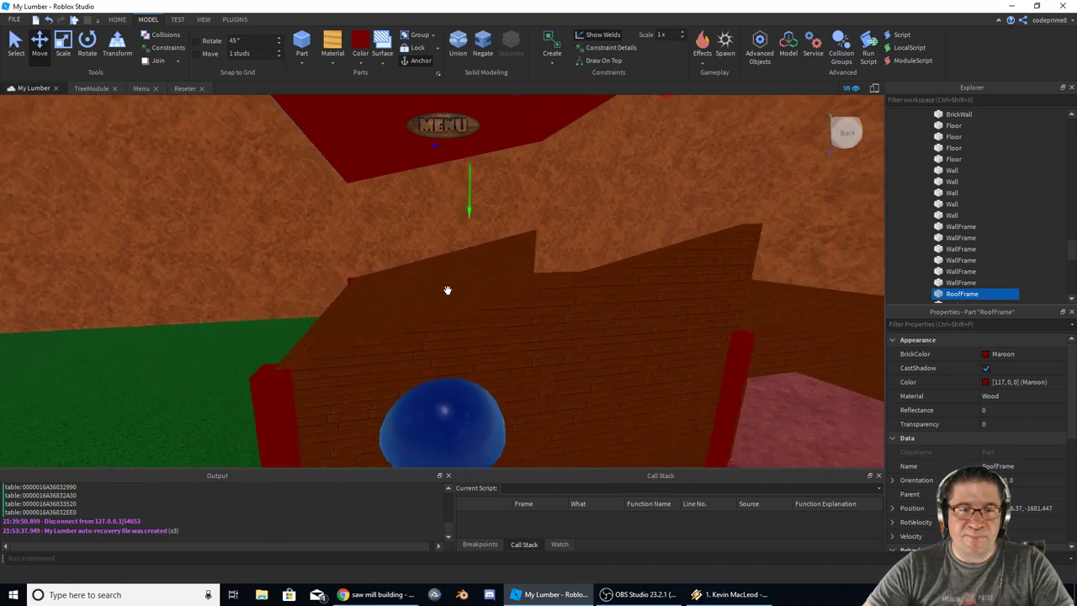
pyautogui.scroll(4, 447, 290)
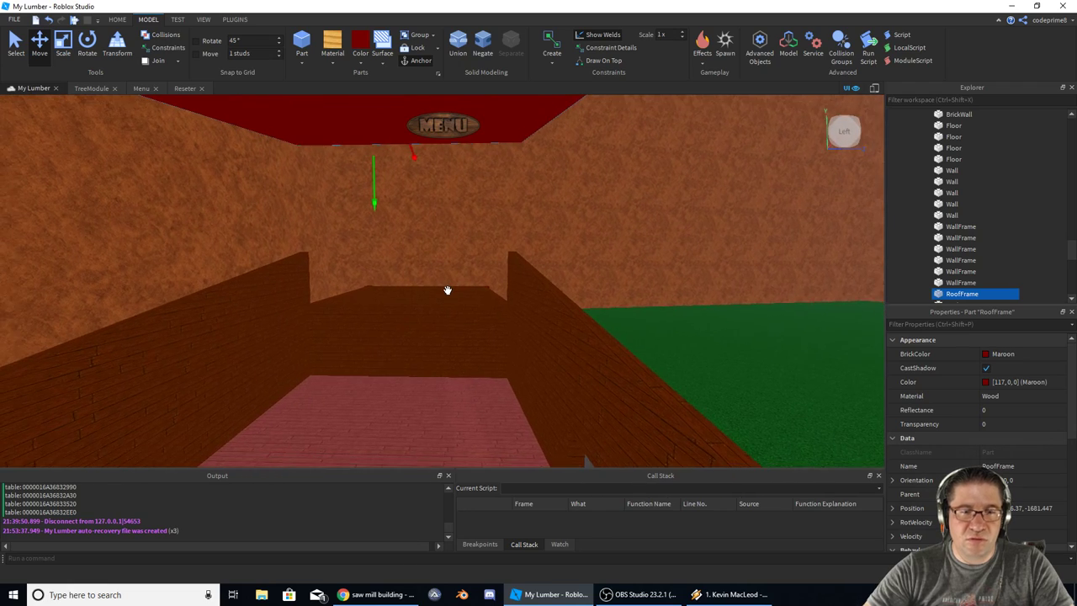
pyautogui.press('w')
pyautogui.moveTo(448, 290); pyautogui.dragTo(447, 290, button='right')
pyautogui.press('s')
pyautogui.press('w')
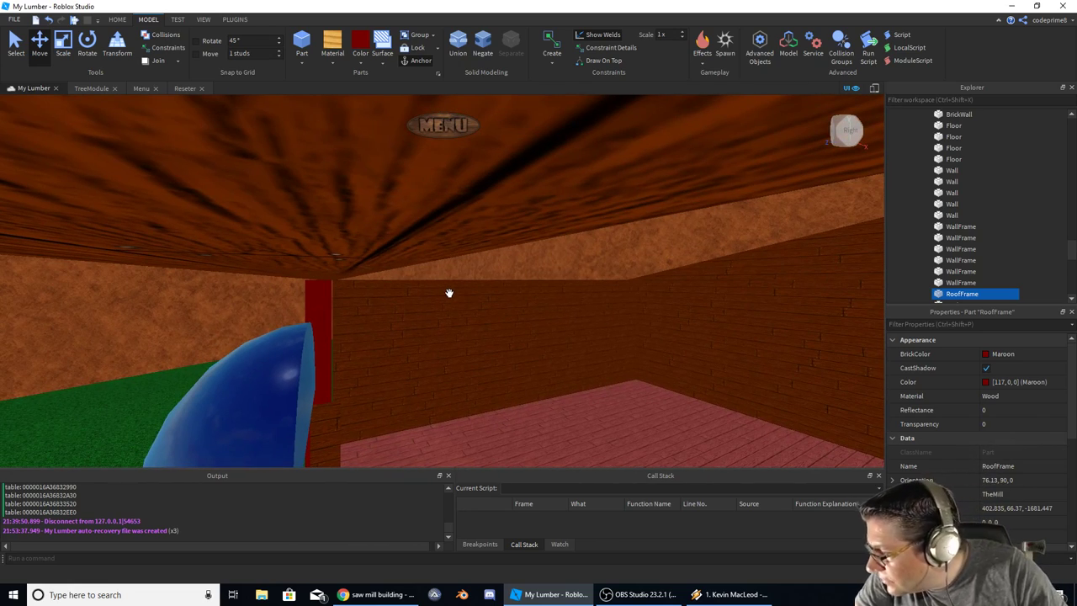
pyautogui.moveTo(448, 293); pyautogui.dragTo(495, 272, button='right')
pyautogui.scroll(-4, 448, 292)
pyautogui.scroll(-4, 495, 272)
pyautogui.moveTo(449, 170); pyautogui.dragTo(449, 170, button='right')
pyautogui.scroll(-2, 449, 170)
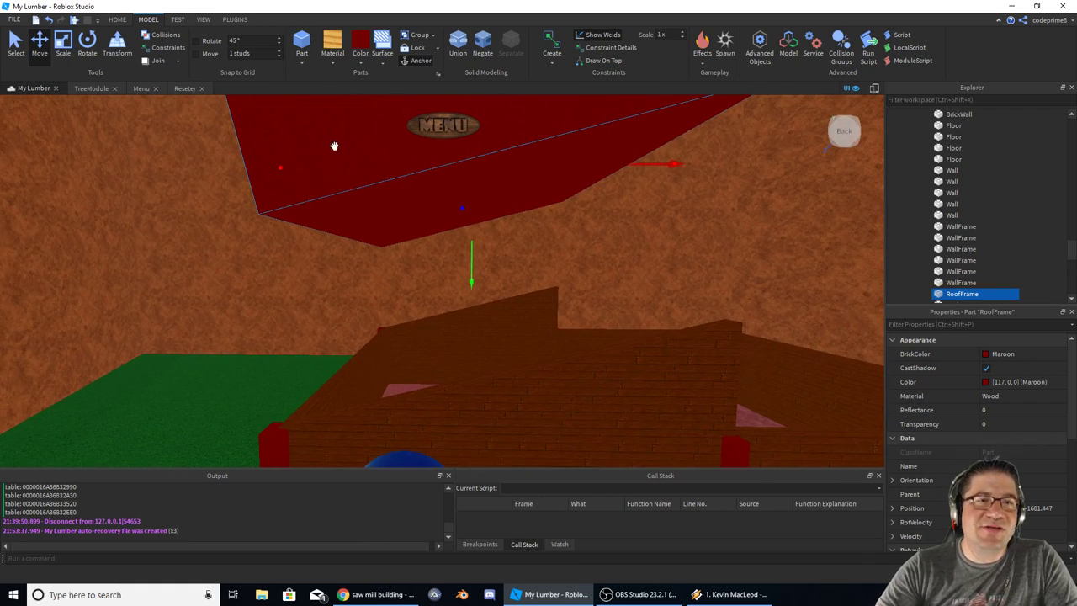
# Step: Recolor the RoofFrame Pastel yellow
pyautogui.click(361, 63)
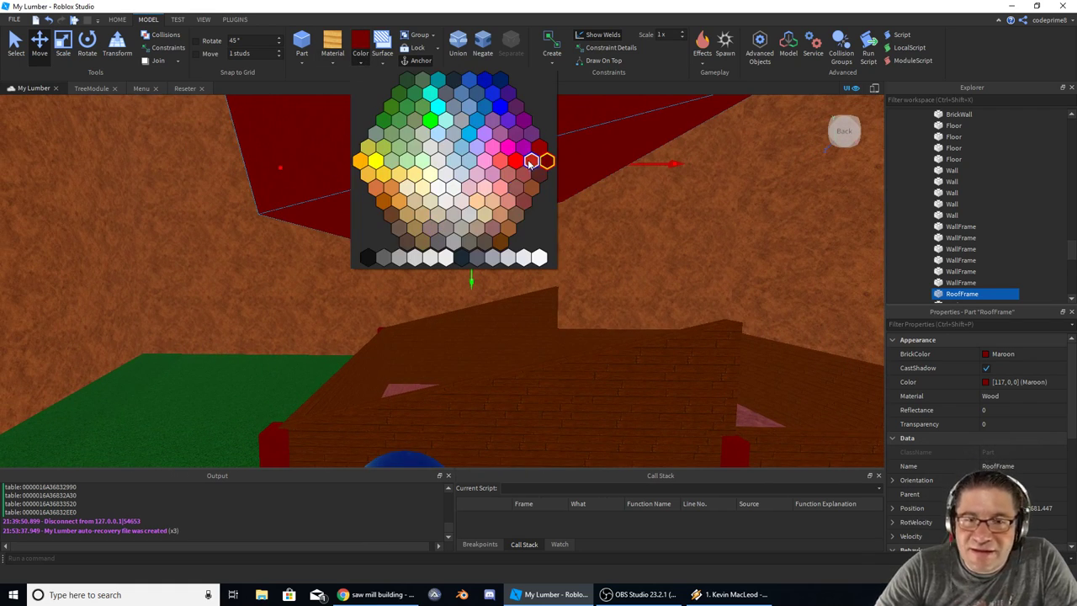
pyautogui.click(432, 176)
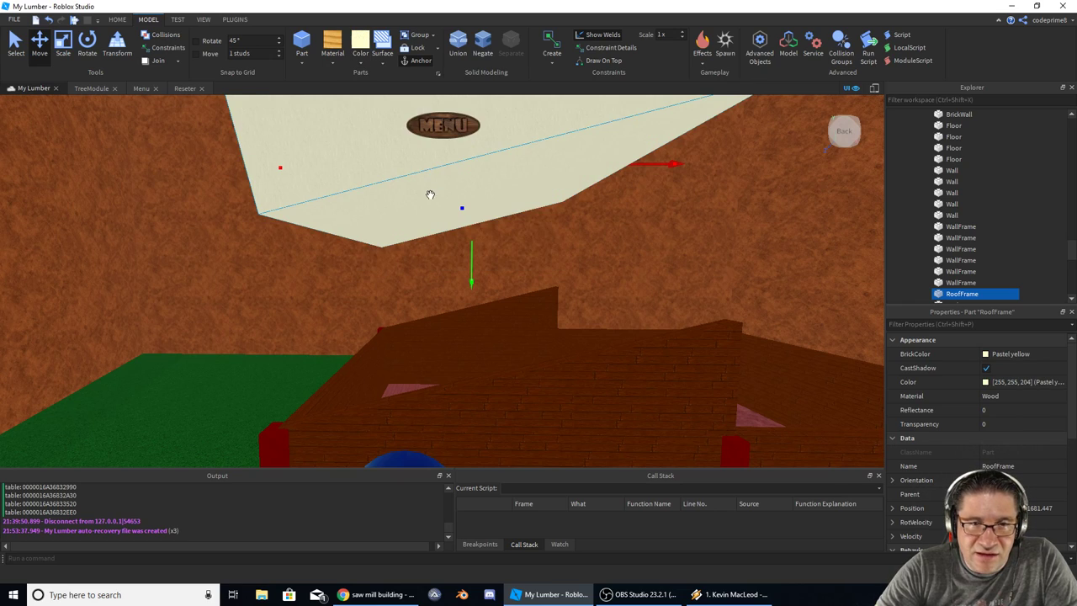
pyautogui.click(361, 63)
# Step: Switch to the timber frame photo in Chrome, launch AutoIt Window Info (x64), and sample the wooden ceiling's pixel color
pyautogui.hotkey('alt', 'Tab')
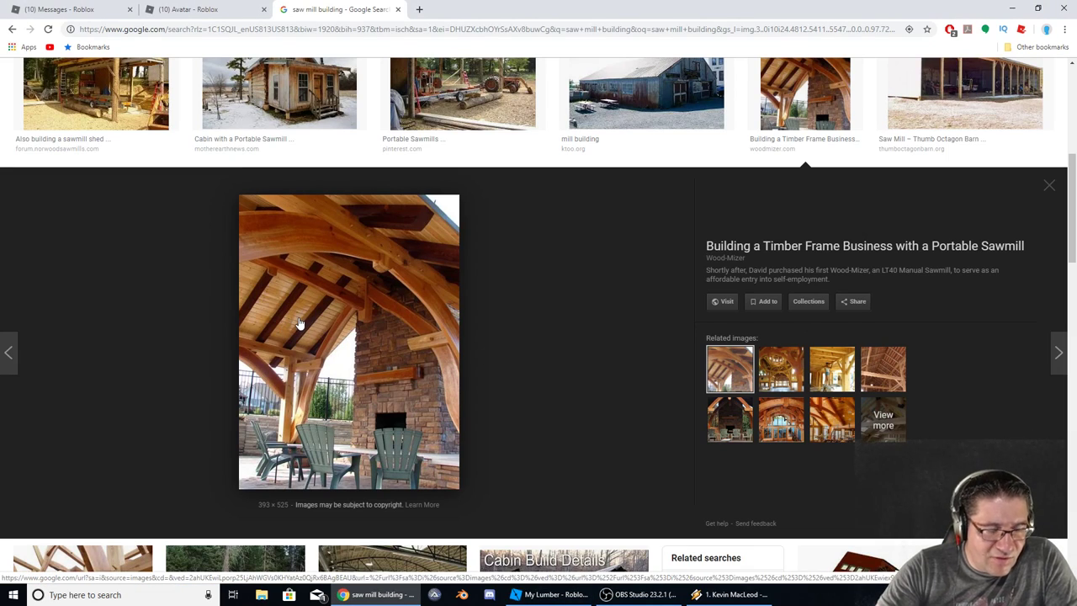
pyautogui.press('super')
pyautogui.write('info')
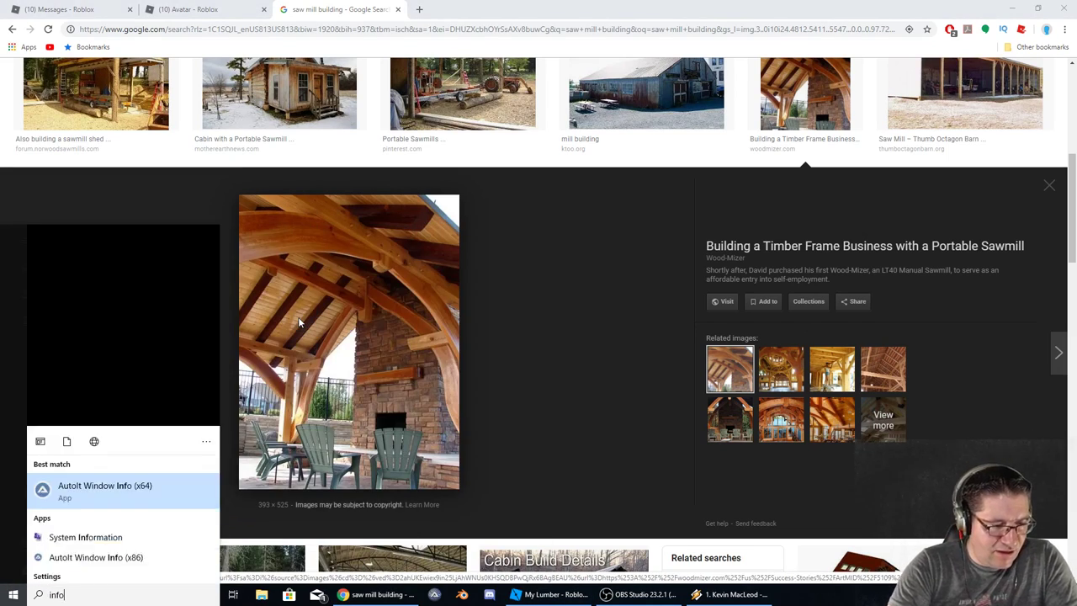
pyautogui.press('Return')
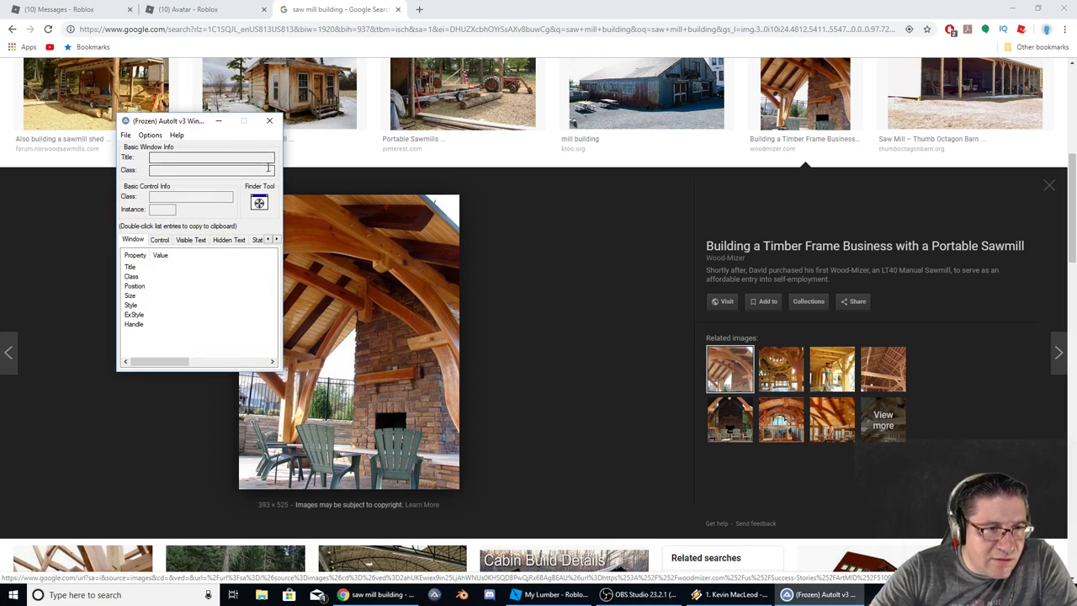
pyautogui.moveTo(258, 204); pyautogui.dragTo(309, 299)
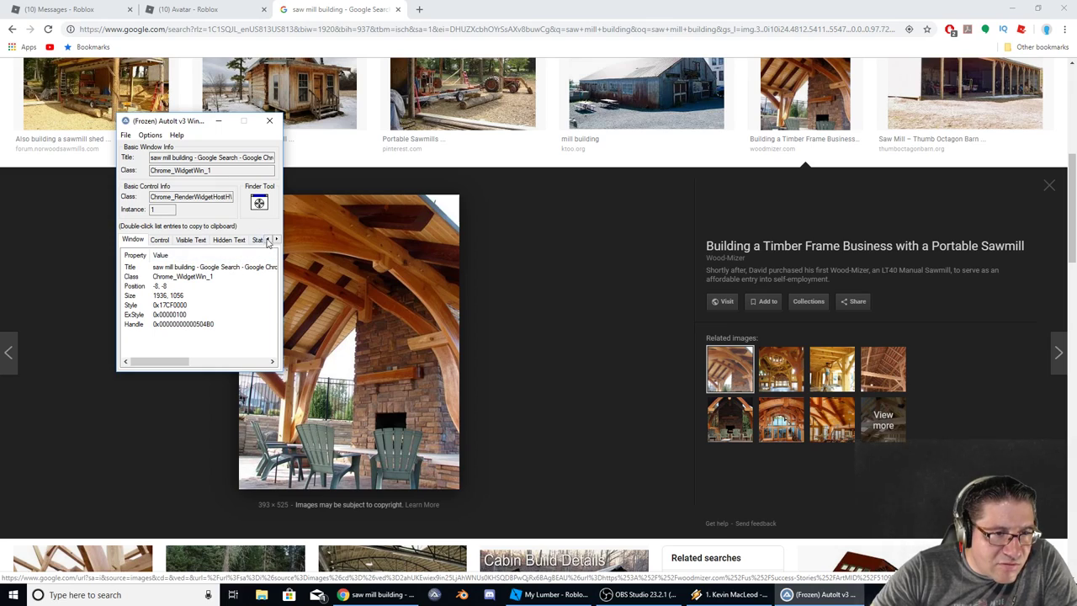
pyautogui.click(190, 242)
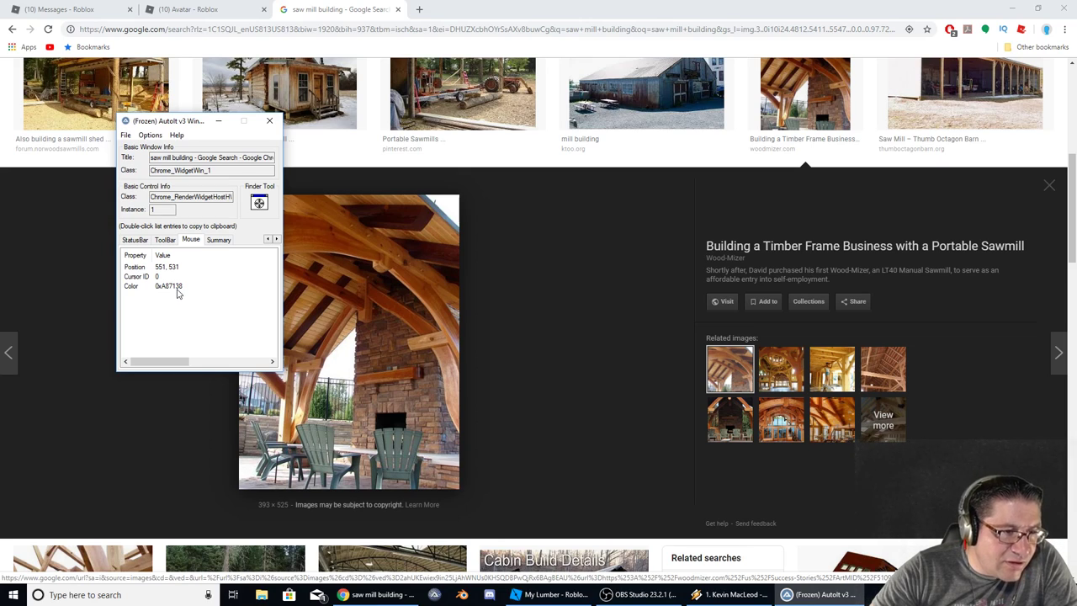
# Step: Switch back to Roblox Studio and set the RoofFrame's color to the sampled #a87138
pyautogui.hotkey('alt', 'Tab')
pyautogui.hotkey('alt', 'Tab')
pyautogui.hotkey('alt', 'Tab')
pyautogui.hotkey('alt', 'Tab')
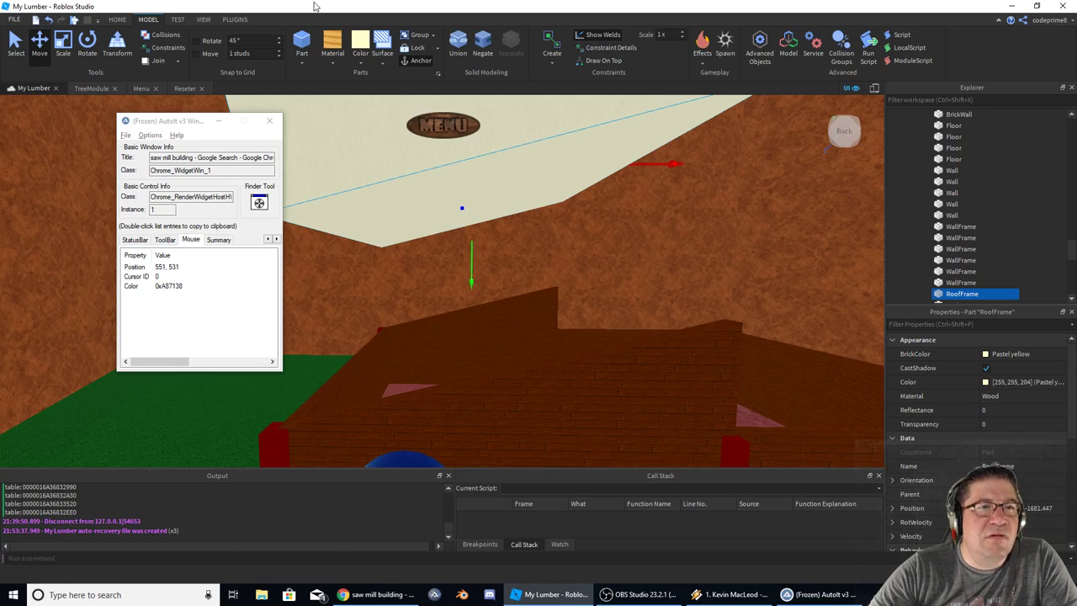
pyautogui.moveTo(219, 123); pyautogui.dragTo(547, 169)
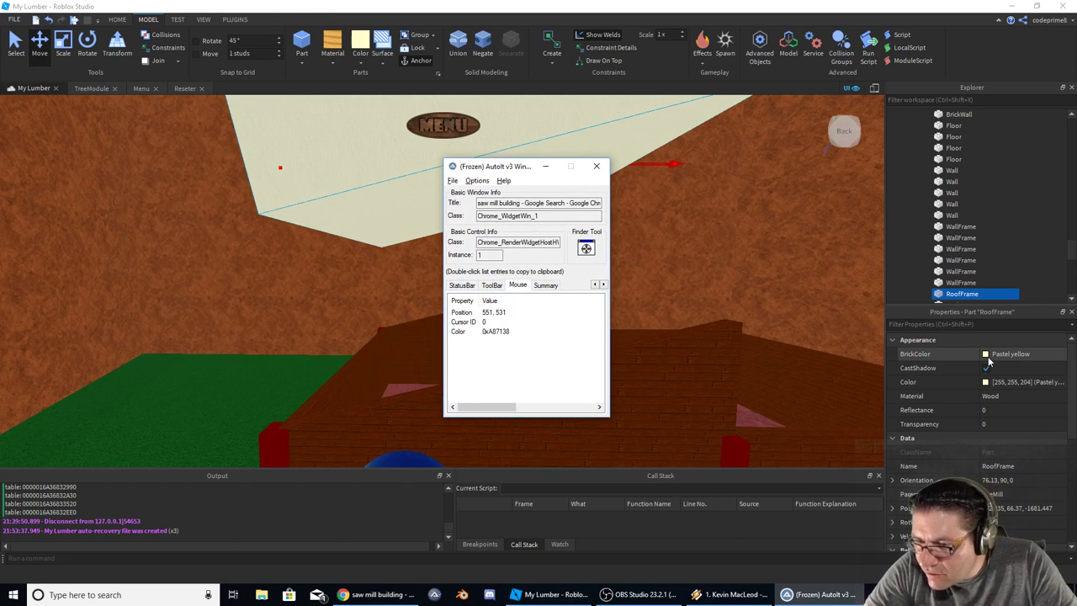
pyautogui.click(985, 382)
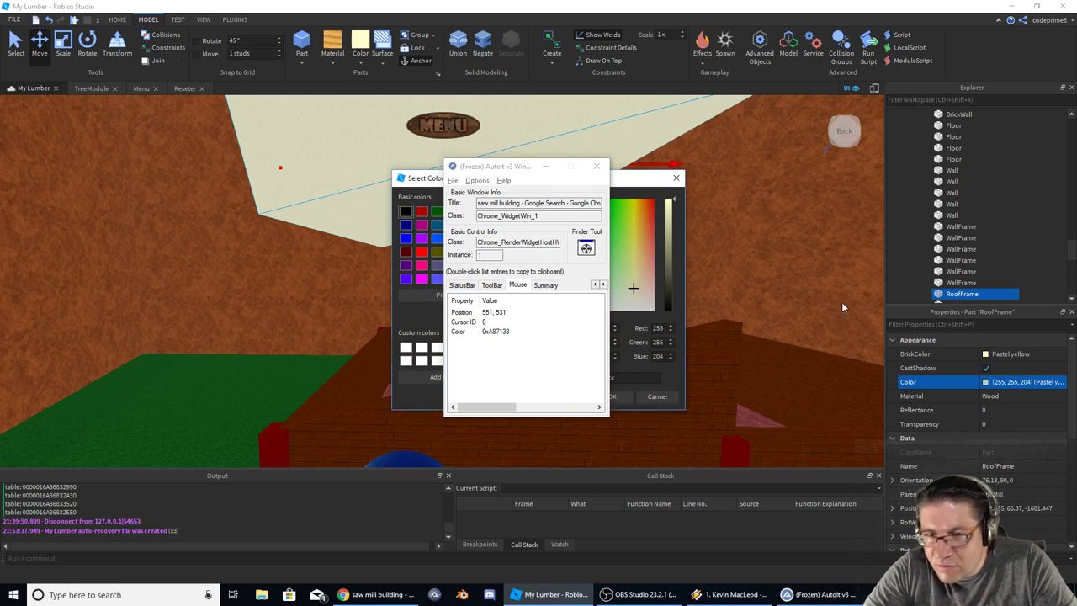
pyautogui.moveTo(500, 166); pyautogui.dragTo(245, 160)
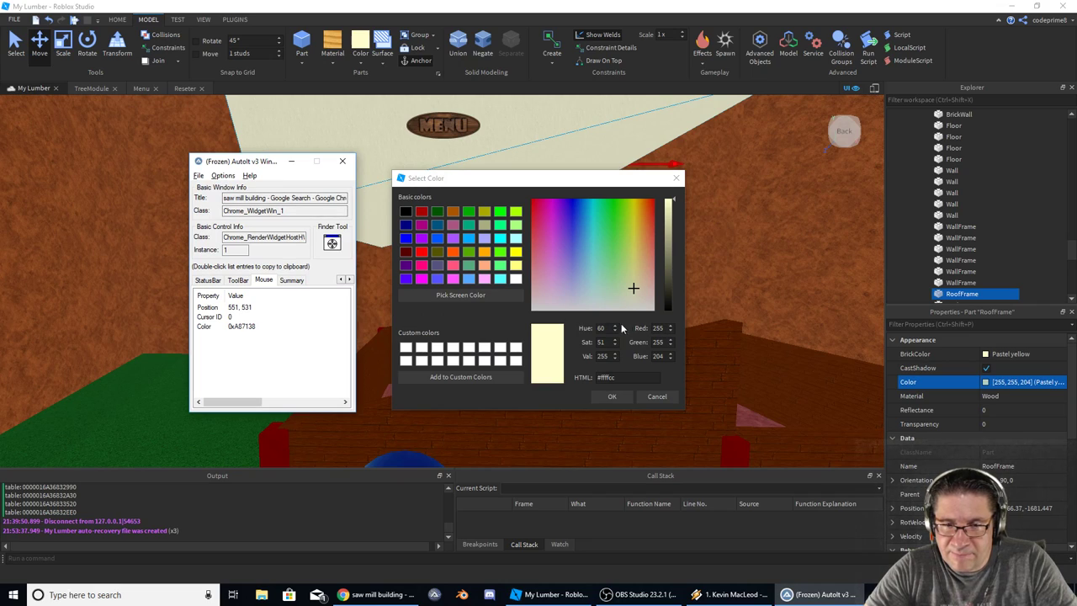
pyautogui.moveTo(642, 375); pyautogui.dragTo(604, 378)
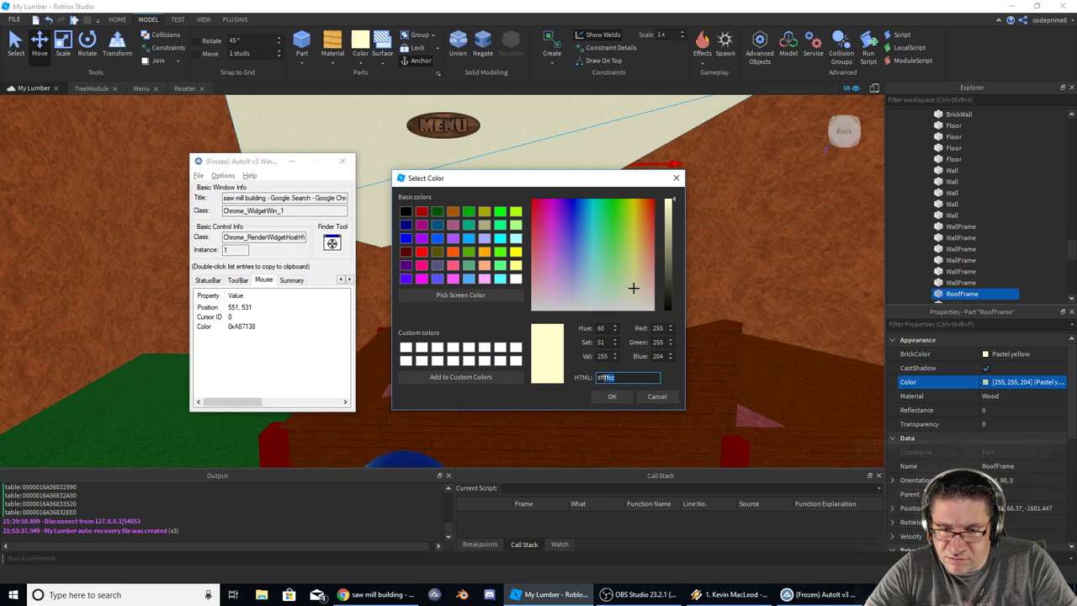
pyautogui.write('a87138')
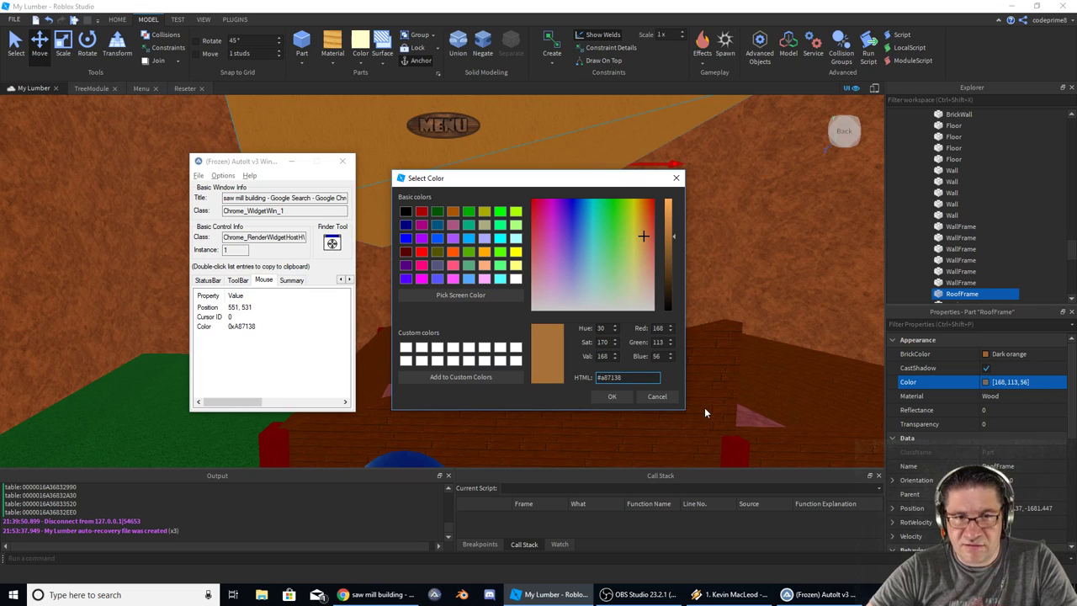
pyautogui.press('Return')
pyautogui.moveTo(704, 407); pyautogui.dragTo(709, 347, button='right')
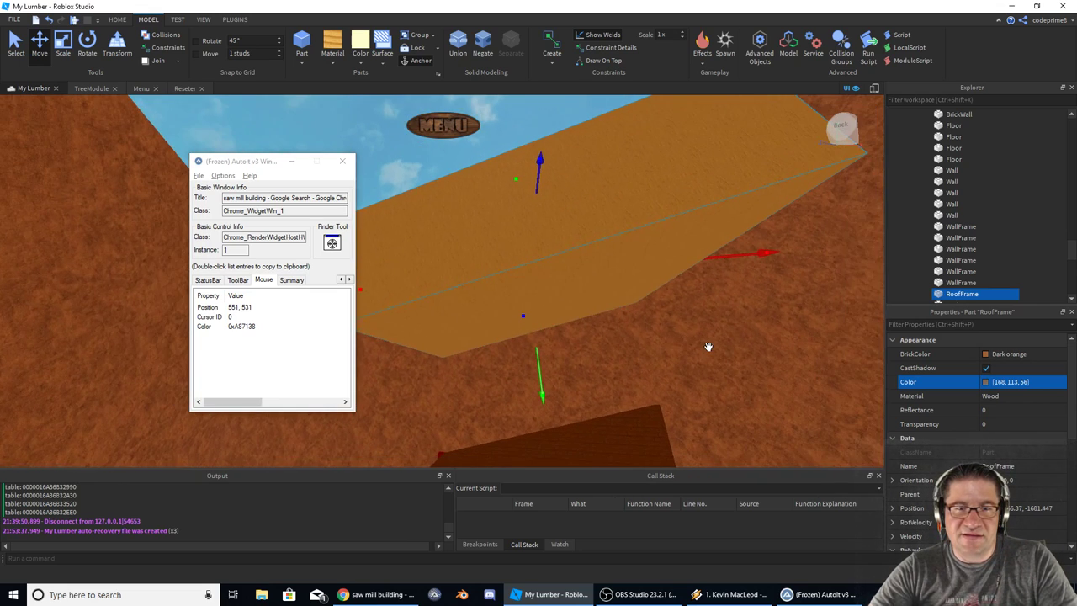
# Step: Return to the timber frame photo in Chrome and close AutoIt Window Info
pyautogui.hotkey('alt', 'Tab')
pyautogui.hotkey('alt', 'Tab')
pyautogui.hotkey('alt', 'Tab')
pyautogui.hotkey('alt', 'Tab')
pyautogui.hotkey('alt', 'Tab')
pyautogui.hotkey('alt', 'Tab')
pyautogui.hotkey('alt', 'Tab')
pyautogui.hotkey('alt', 'Tab')
pyautogui.click(651, 336)
pyautogui.hotkey('alt', 'Tab')
pyautogui.click(297, 165)
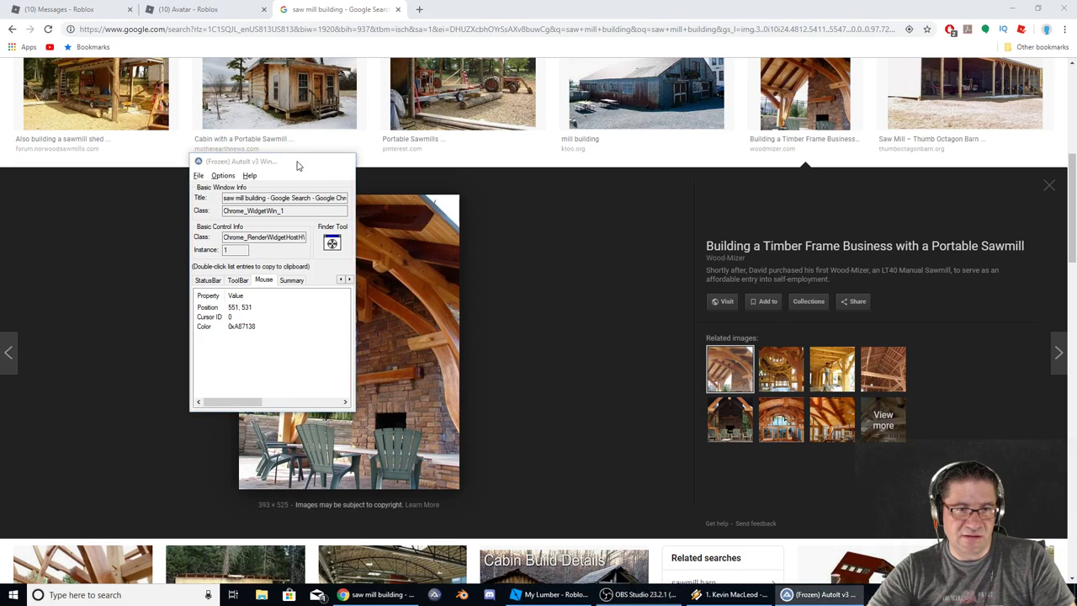
pyautogui.hotkey('alt', 'Tab')
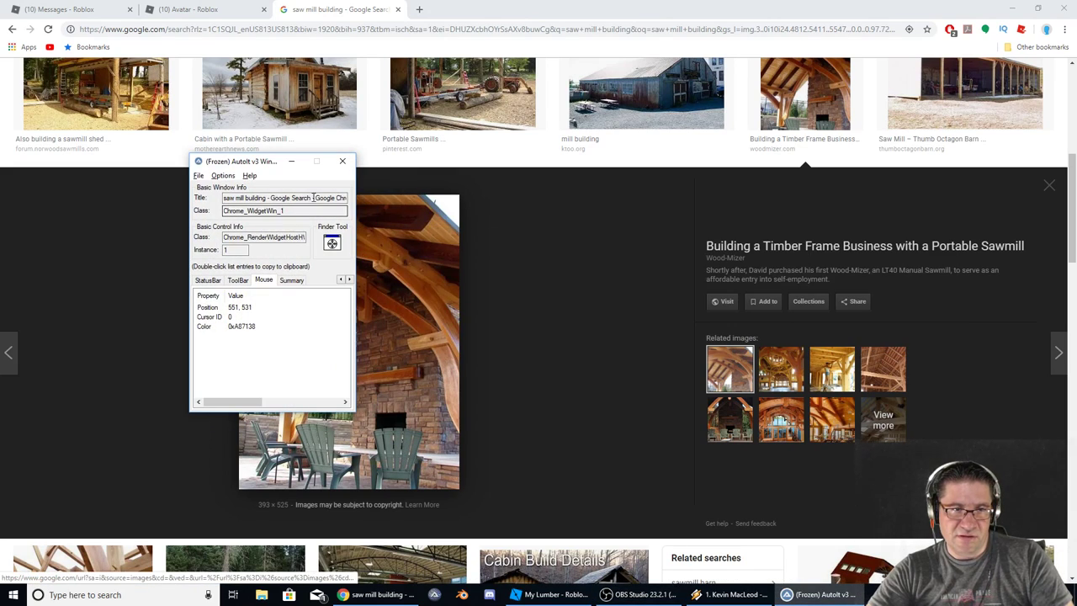
pyautogui.click(342, 161)
# Step: Compare the wooden ceiling in the reference photo with the recolored RoofFrame in Roblox Studio
pyautogui.hotkey('alt', 'Tab')
pyautogui.press('Tab')
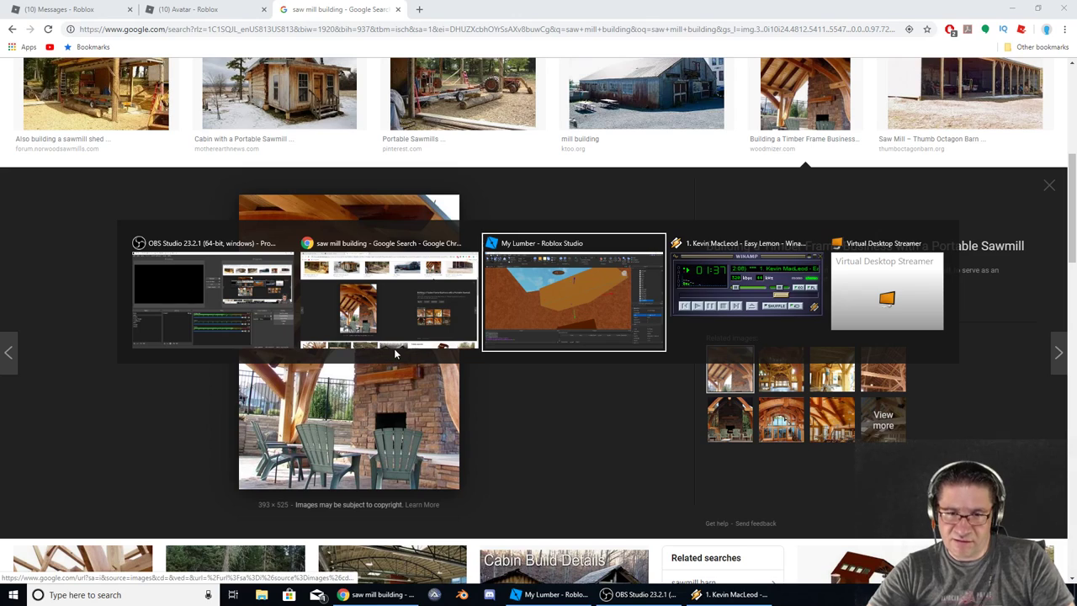
pyautogui.hotkey('alt', 'Tab')
pyautogui.press('Tab')
pyautogui.hotkey('alt', 'Tab')
pyautogui.press('Tab')
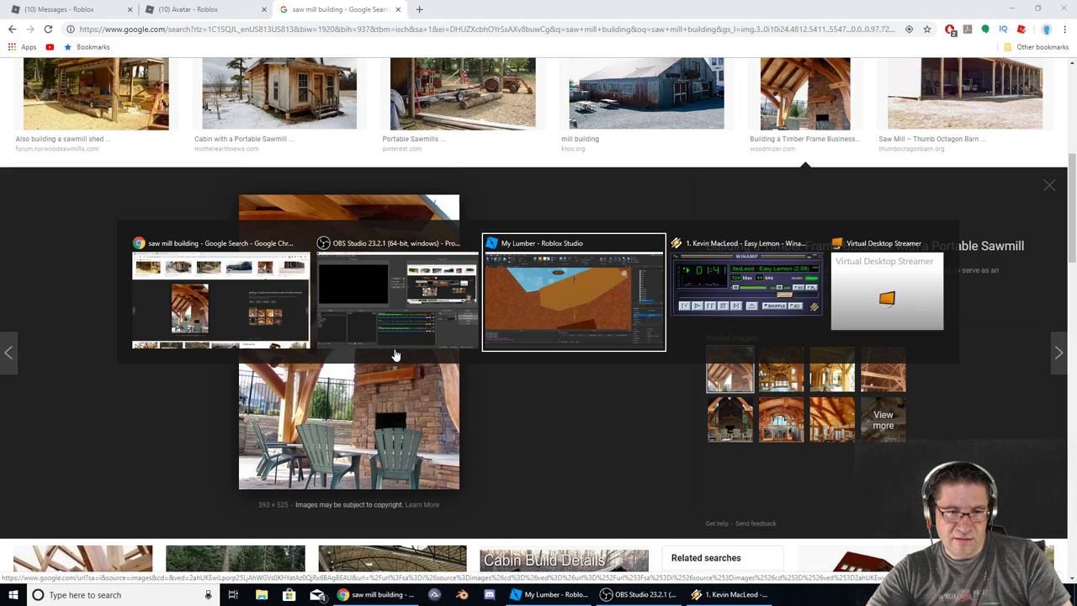
pyautogui.hotkey('alt', 'Tab')
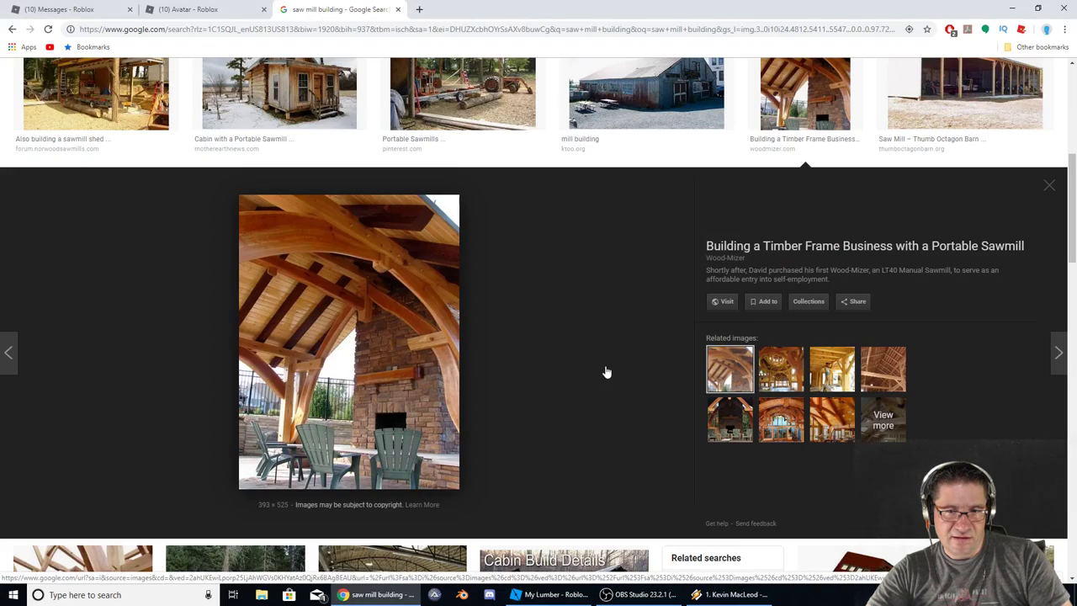
pyautogui.hotkey('alt', 'Tab')
pyautogui.hotkey('alt', 'Tab')
pyautogui.hotkey('alt', 'Tab')
pyautogui.hotkey('alt', 'Tab')
pyautogui.hotkey('alt', 'Tab')
pyautogui.moveTo(605, 366); pyautogui.dragTo(605, 357, button='right')
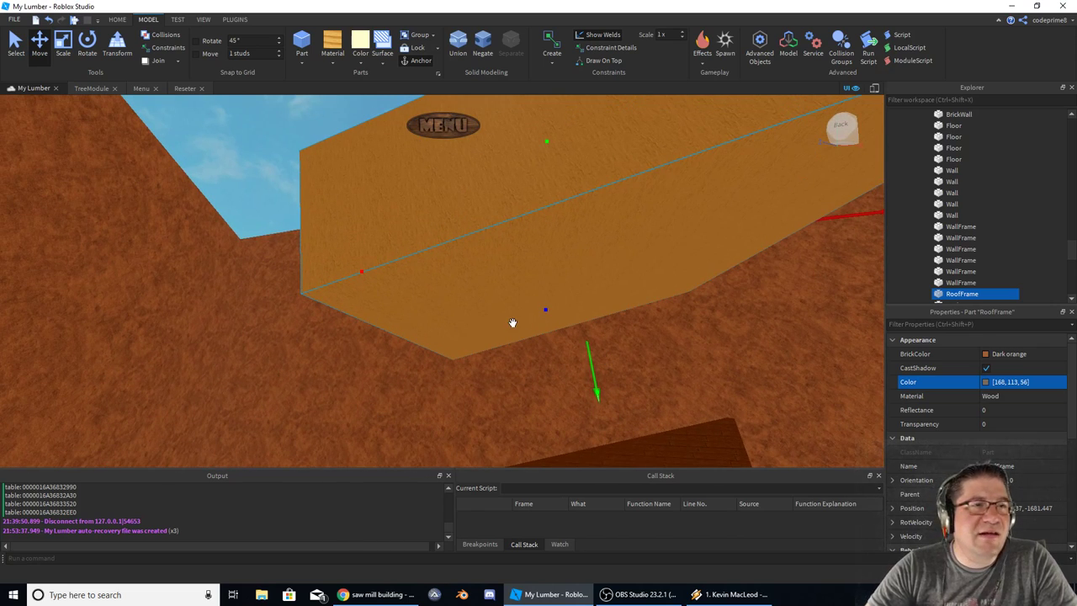
# Step: Change the RoofFrame's material to Wood Planks
pyautogui.click(333, 64)
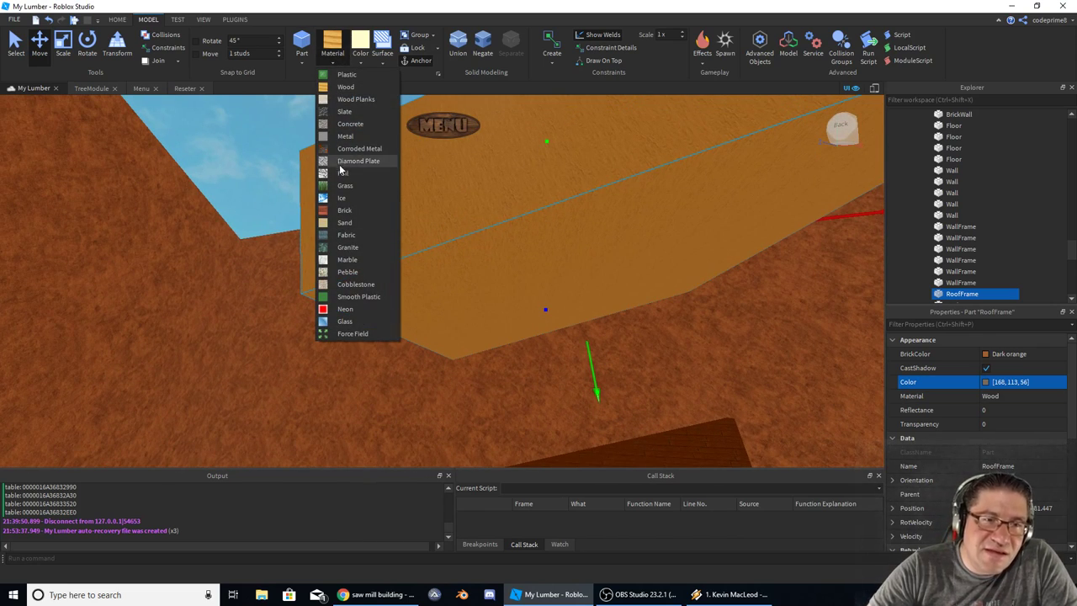
pyautogui.click(351, 99)
pyautogui.scroll(-10, 460, 276)
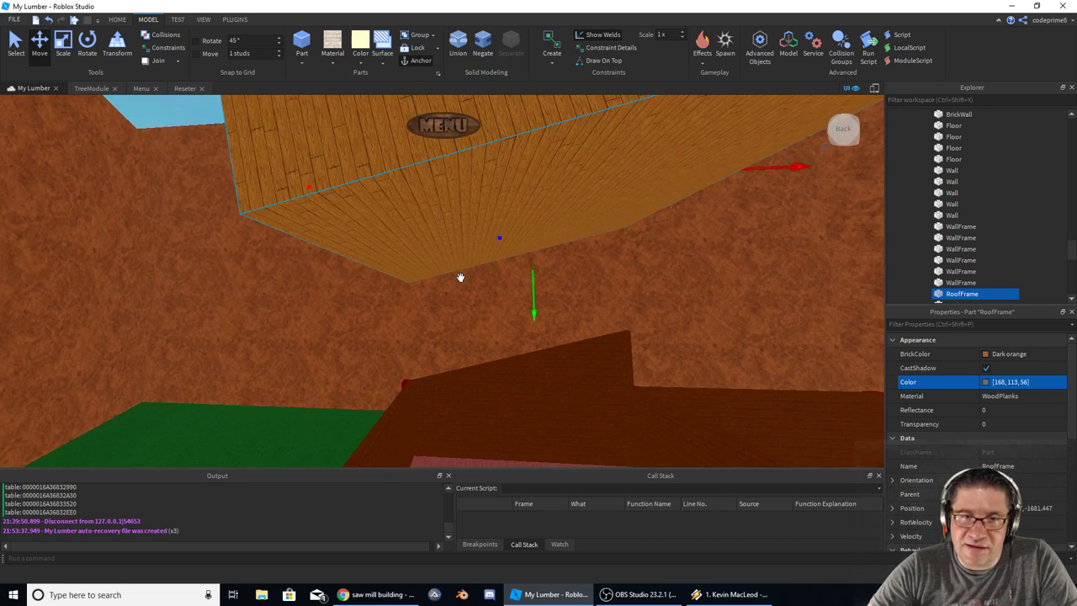
# Step: Scale the RoofFrame's thickness down from its upper side, leaving a thin sloped roof slab
pyautogui.click(63, 45)
pyautogui.moveTo(425, 243); pyautogui.dragTo(433, 269)
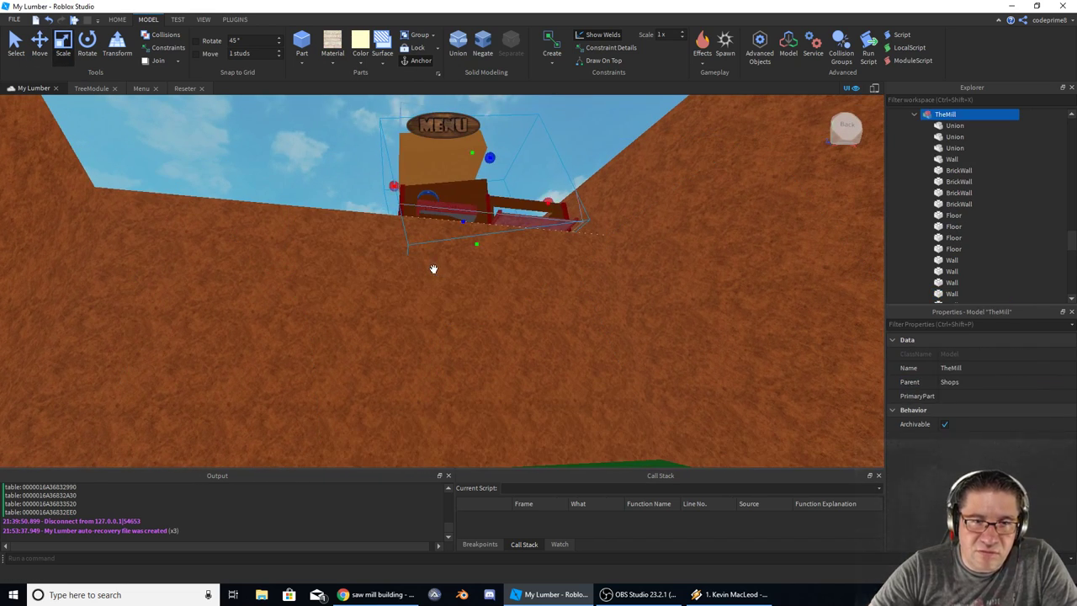
pyautogui.press('f')
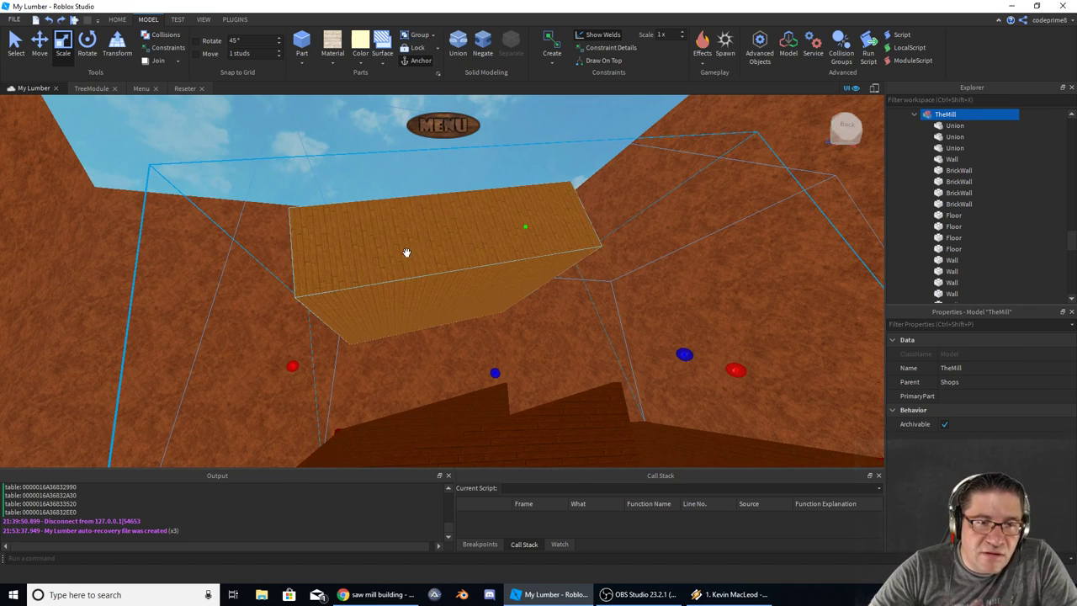
pyautogui.click(450, 253)
pyautogui.moveTo(428, 249); pyautogui.dragTo(446, 308)
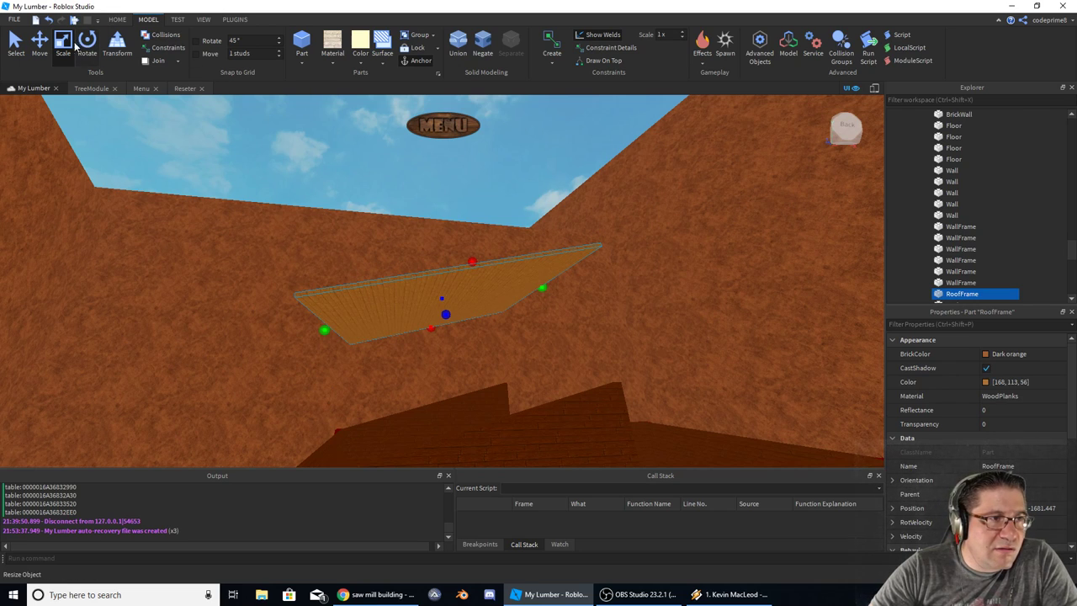
# Step: Lower the RoofFrame slab onto the tops of the mill's walls
pyautogui.click(42, 42)
pyautogui.moveTo(442, 247); pyautogui.dragTo(435, 340)
pyautogui.moveTo(445, 371); pyautogui.dragTo(464, 394, button='right')
pyautogui.moveTo(425, 334); pyautogui.dragTo(423, 334, button='right')
pyautogui.click(39, 44)
# Step: Select the RoofFrame alone, switch the move handles to local axes, and shift it along the slope and perpendicular to it to fit the walls
pyautogui.click(445, 316)
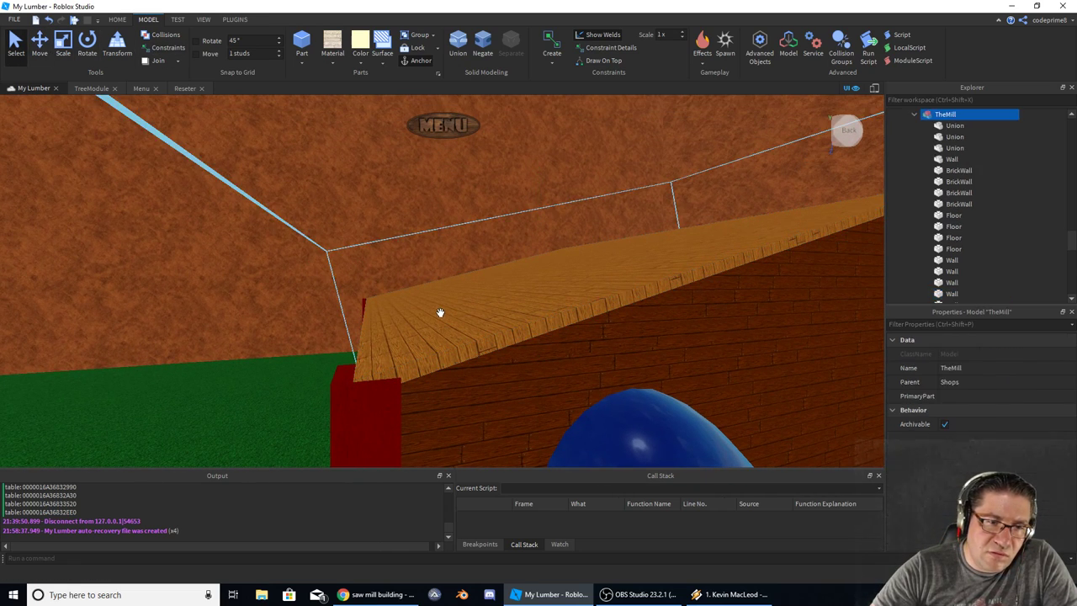
pyautogui.keyDown('alt'); pyautogui.click(402, 299); pyautogui.keyUp('alt')
pyautogui.click(40, 44)
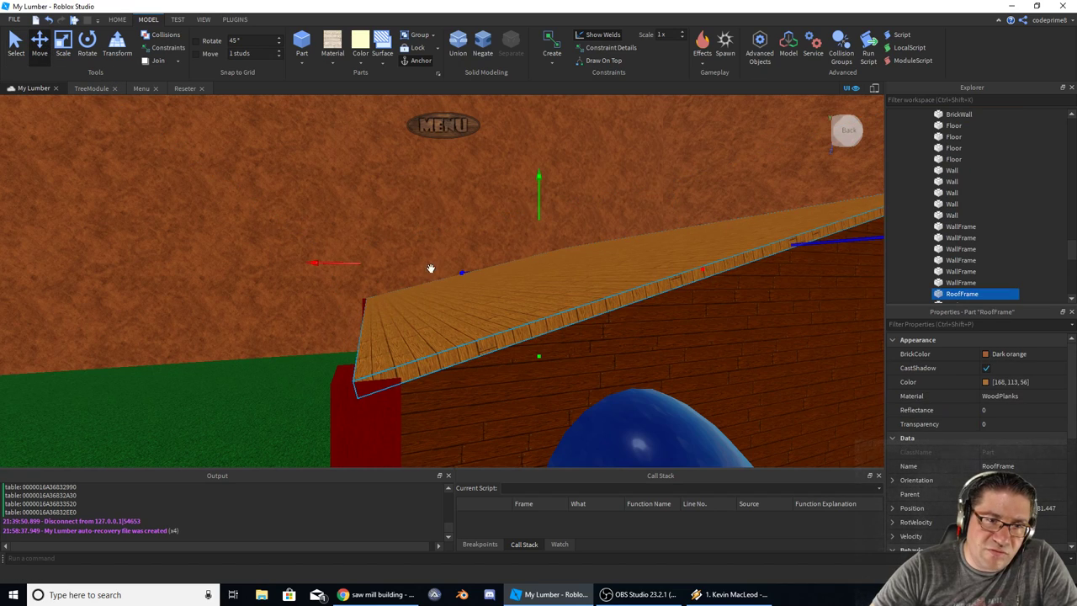
pyautogui.hotkey('ctrl', 'l')
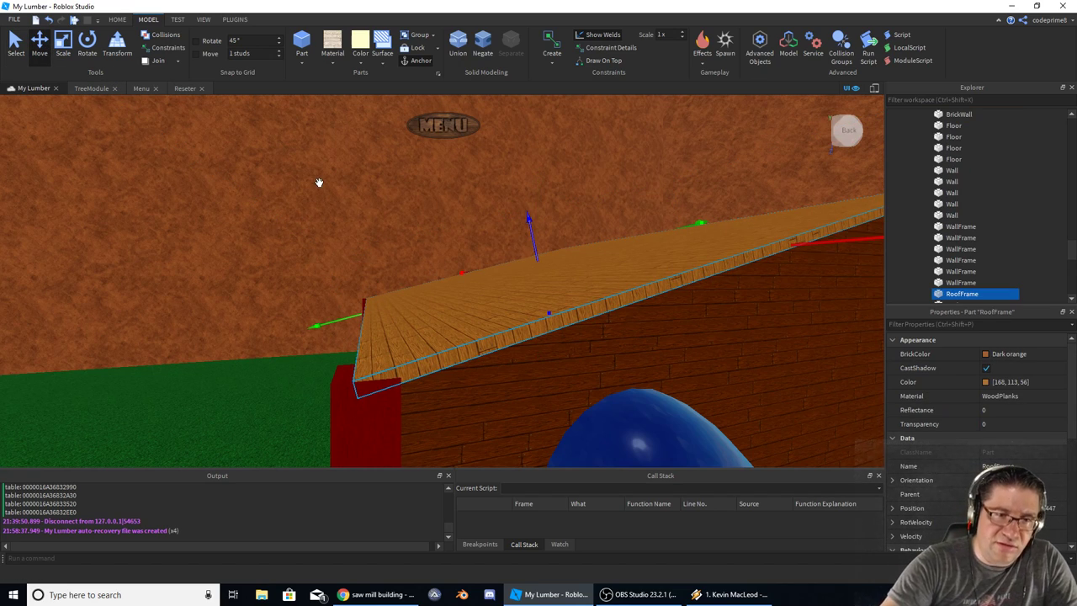
pyautogui.moveTo(342, 321); pyautogui.dragTo(328, 330)
pyautogui.moveTo(402, 324); pyautogui.dragTo(411, 322, button='right')
pyautogui.moveTo(539, 246); pyautogui.dragTo(559, 248)
pyautogui.moveTo(457, 256); pyautogui.dragTo(456, 256, button='right')
# Step: Scale the RoofFrame's edges so the slab covers the mill's walls
pyautogui.click(67, 48)
pyautogui.moveTo(438, 281); pyautogui.dragTo(424, 284)
pyautogui.moveTo(603, 271); pyautogui.dragTo(603, 266)
pyautogui.moveTo(603, 267); pyautogui.dragTo(588, 272, button='right')
pyautogui.press('w')
pyautogui.press('d')
pyautogui.moveTo(527, 292); pyautogui.dragTo(527, 291)
pyautogui.moveTo(512, 327); pyautogui.dragTo(512, 327, button='right')
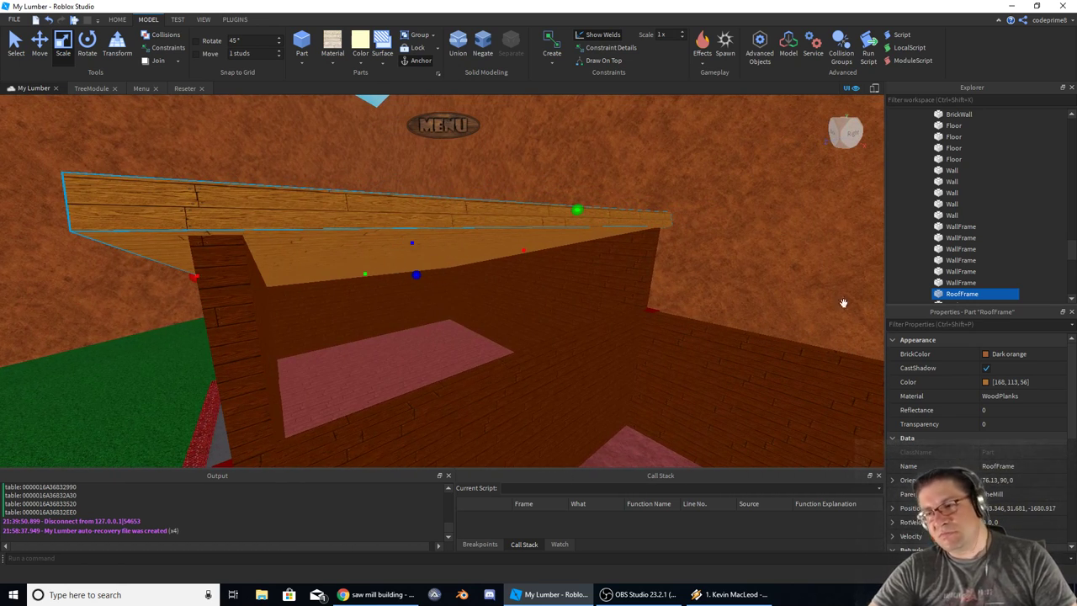
# Step: Select the sloped RoofFrame slab over the mill and rename it Roof
pyautogui.scroll(-3, 1023, 439)
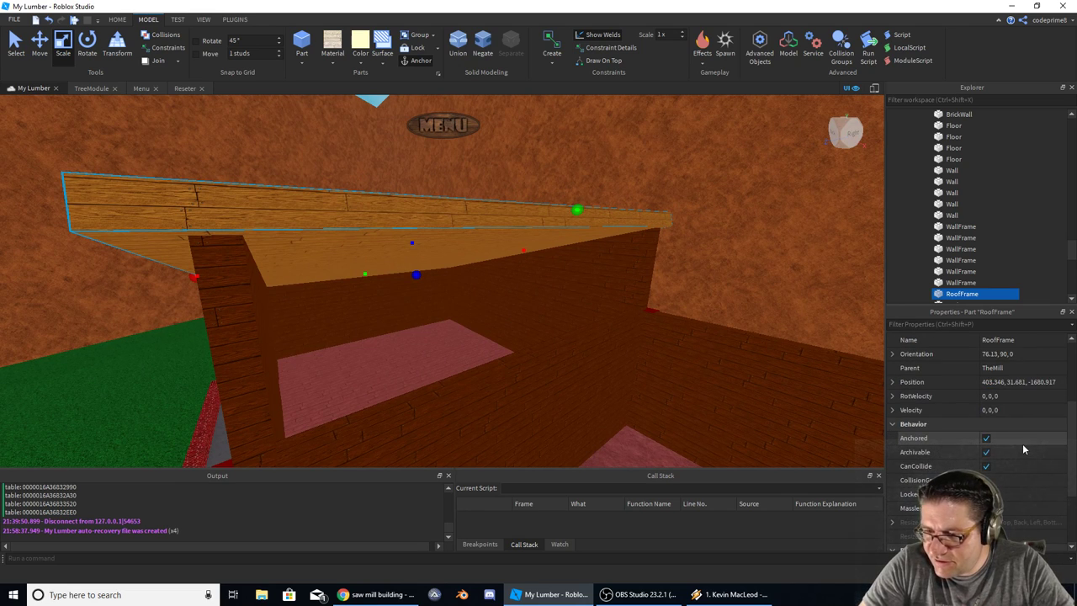
pyautogui.moveTo(489, 300); pyautogui.dragTo(547, 300, button='right')
pyautogui.press('a')
pyautogui.click(650, 308)
pyautogui.scroll(-5, 580, 340)
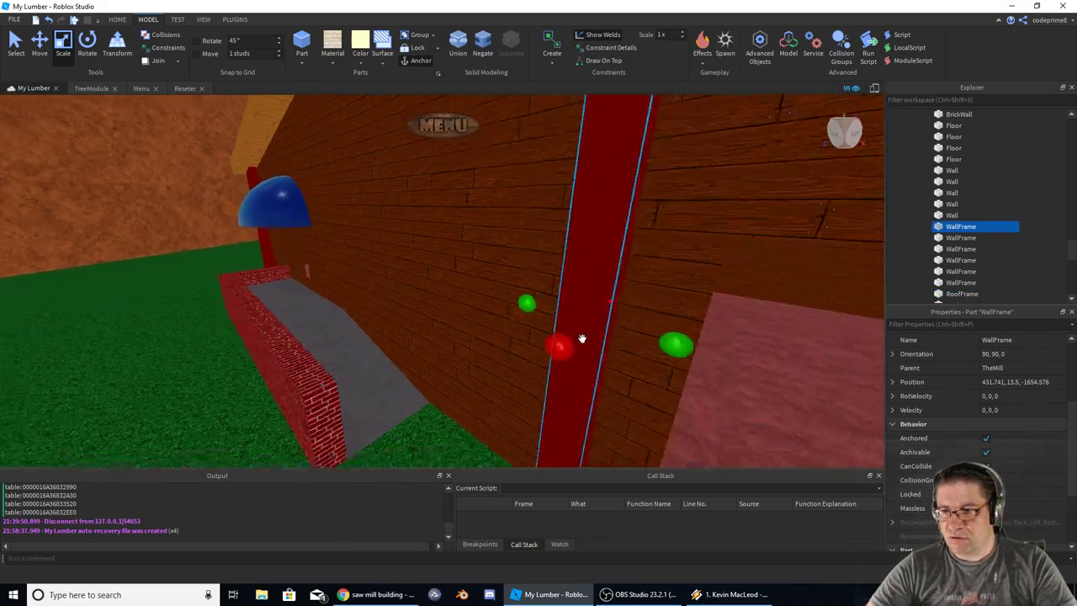
pyautogui.click(328, 138)
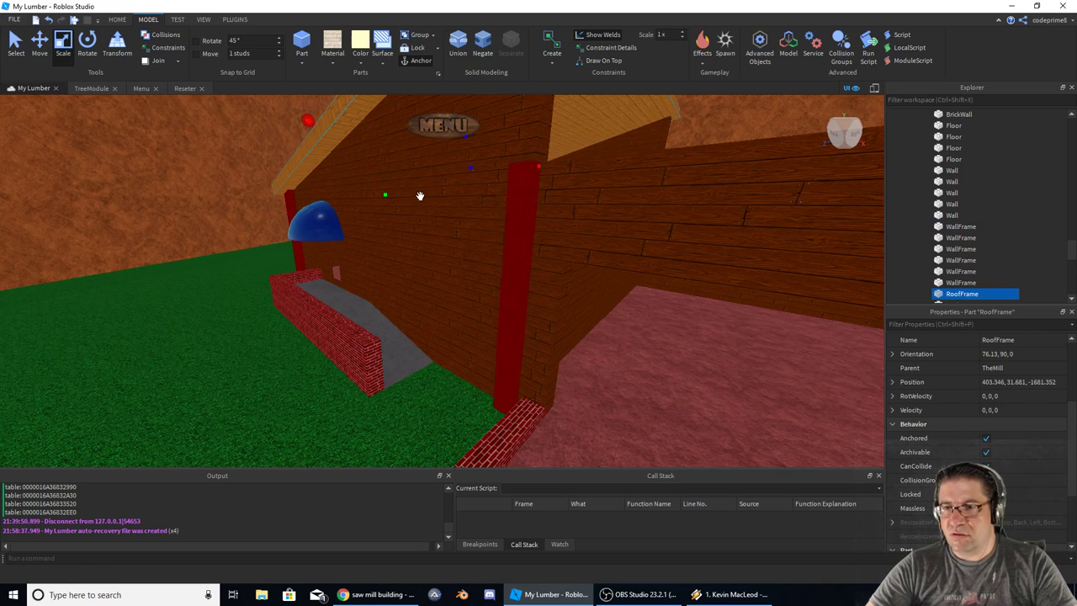
pyautogui.moveTo(418, 197); pyautogui.dragTo(421, 202, button='right')
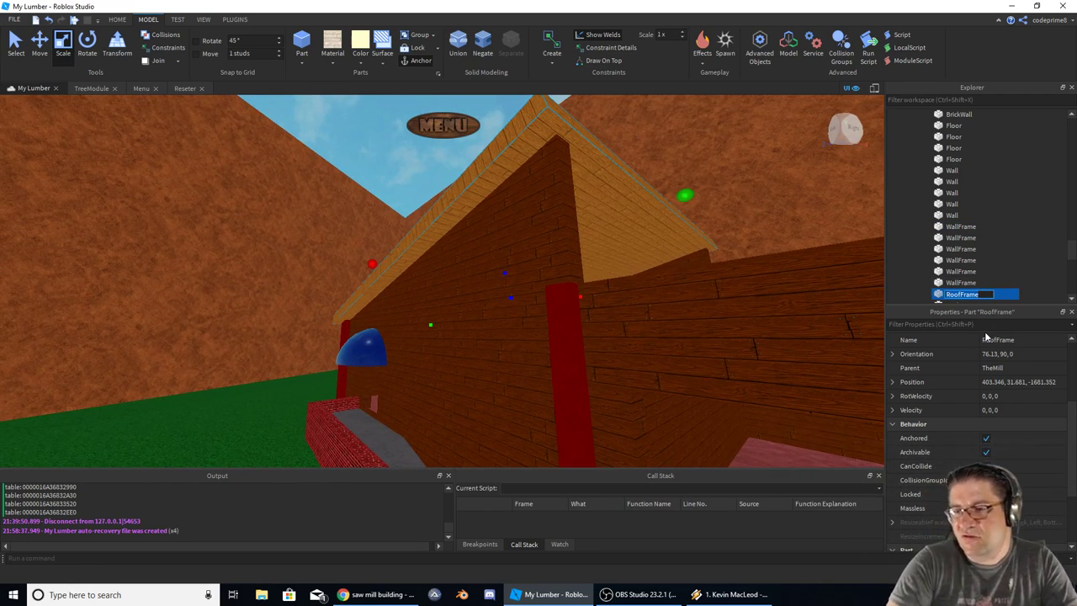
# Step: Duplicate the maroon WallFrame post at the mill's corner and rename the copy RoofFrame
pyautogui.click(565, 353)
pyautogui.keyDown('alt'); pyautogui.click(567, 335); pyautogui.keyUp('alt')
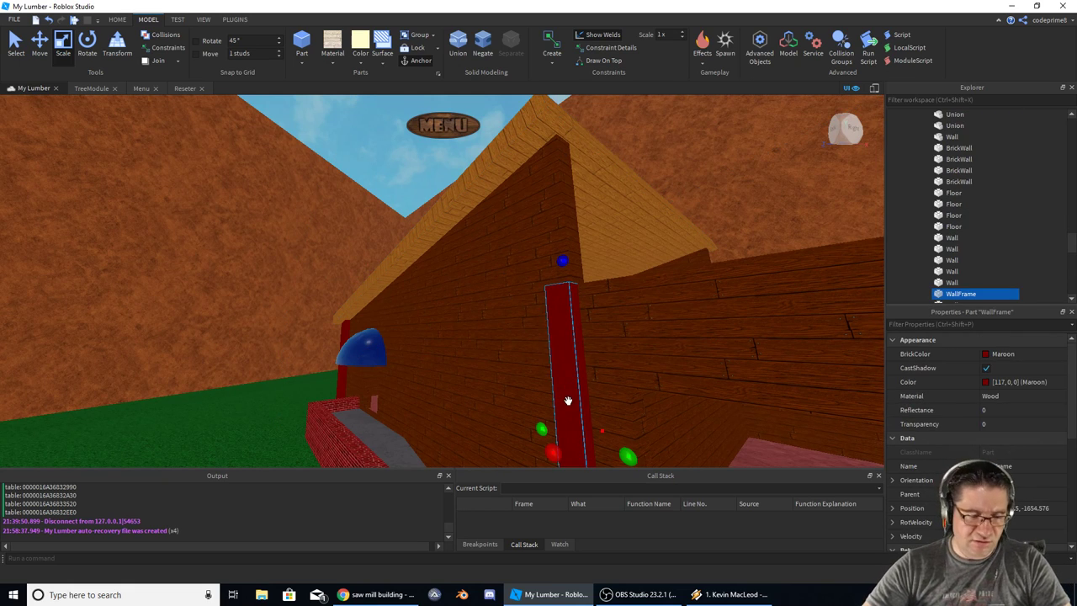
pyautogui.scroll(5, 543, 396)
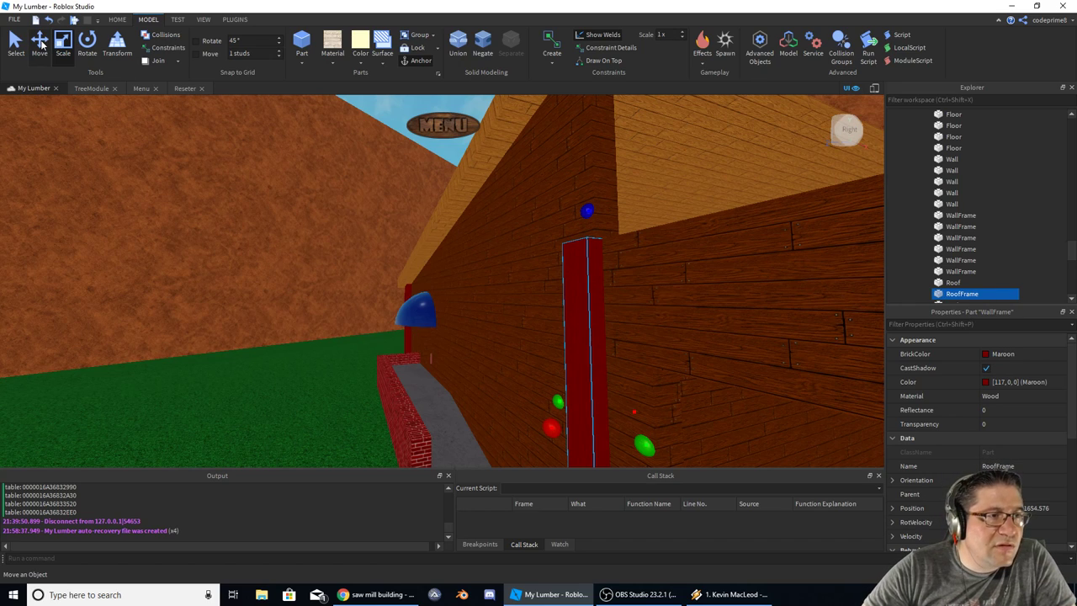
pyautogui.click(40, 42)
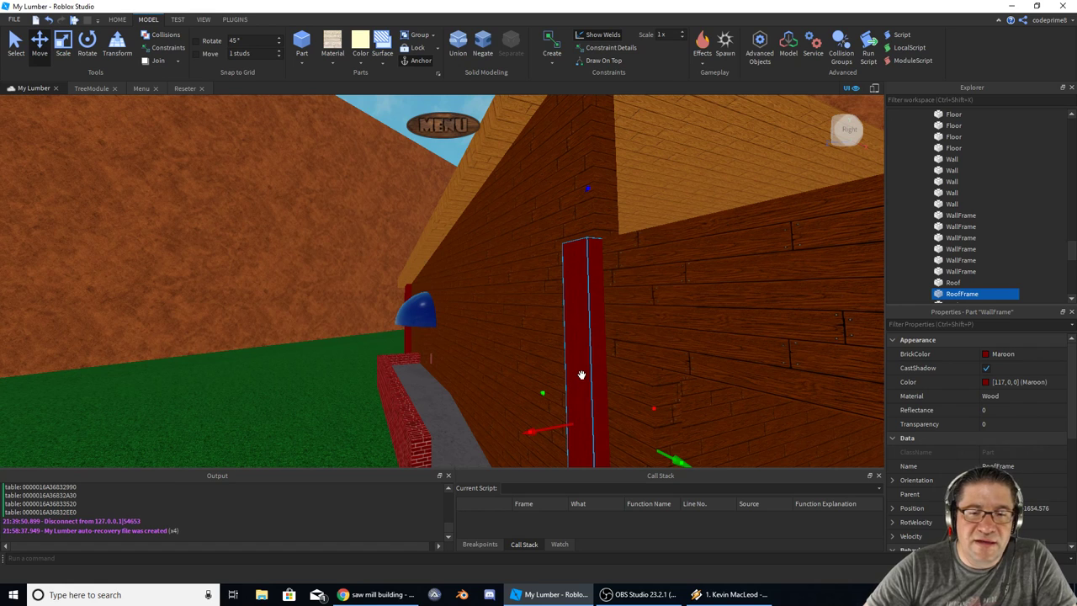
pyautogui.moveTo(578, 352); pyautogui.dragTo(579, 349, button='right')
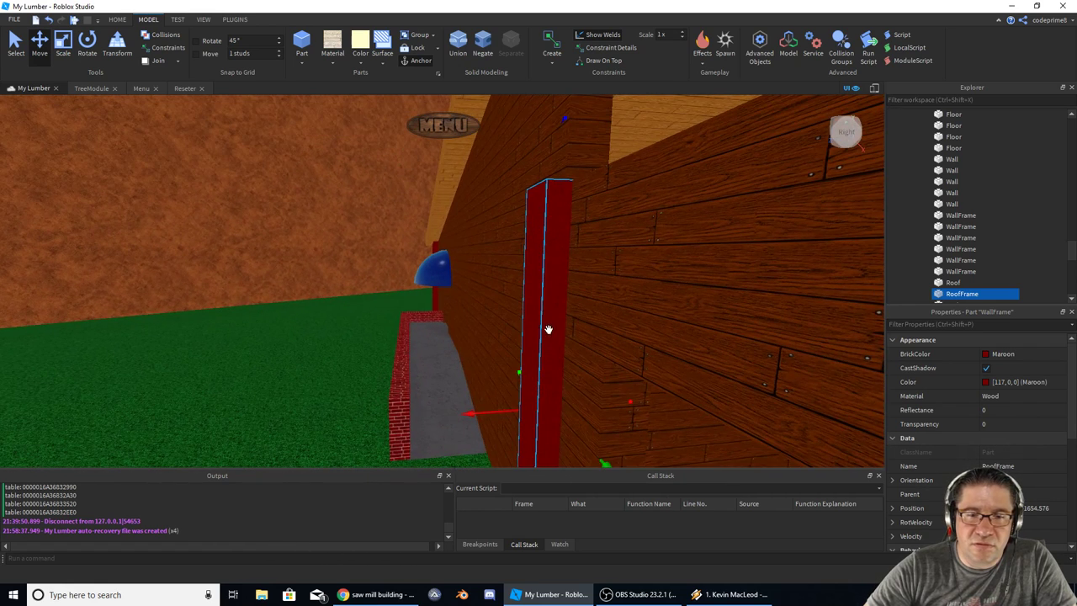
pyautogui.moveTo(548, 329); pyautogui.dragTo(605, 240)
pyautogui.hotkey('ctrl', 'z')
pyautogui.moveTo(515, 261); pyautogui.dragTo(514, 262, button='right')
pyautogui.keyDown('alt'); pyautogui.click(480, 274); pyautogui.keyUp('alt')
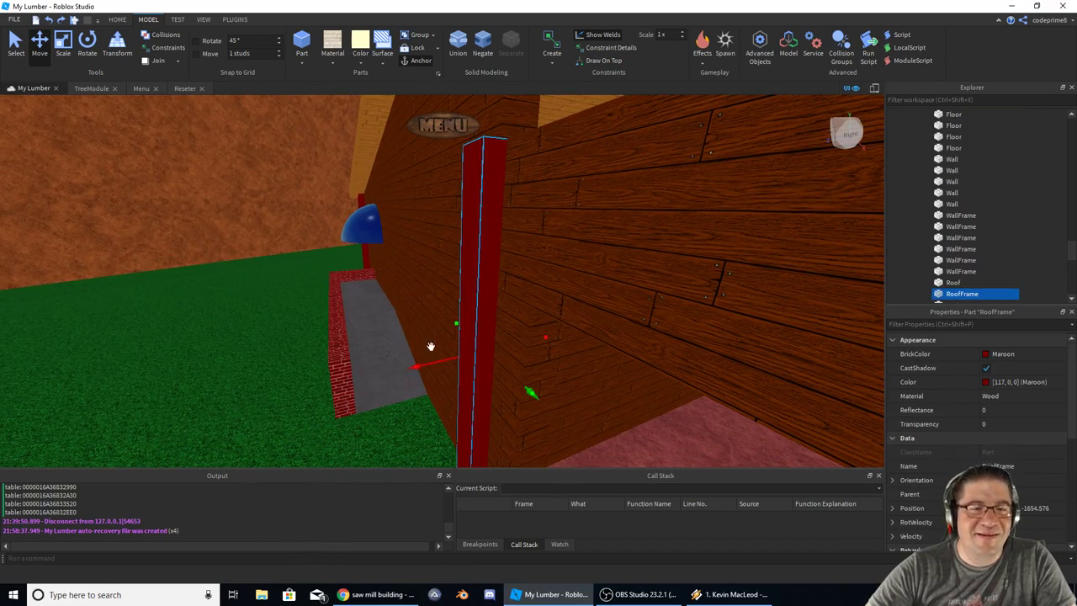
# Step: Move the maroon RoofFrame post through the wall to the inside of the mill
pyautogui.moveTo(427, 365); pyautogui.dragTo(560, 339)
pyautogui.moveTo(640, 376); pyautogui.dragTo(639, 378, button='right')
pyautogui.press('w')
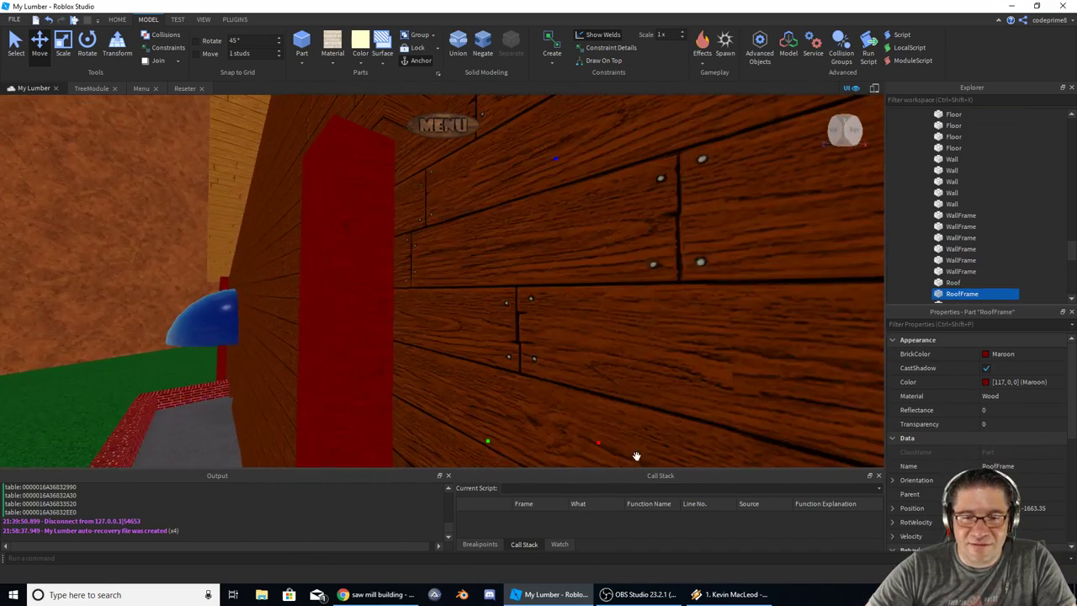
pyautogui.moveTo(637, 455); pyautogui.dragTo(637, 459, button='right')
pyautogui.scroll(5, 637, 458)
pyautogui.moveTo(537, 424); pyautogui.dragTo(278, 452)
pyautogui.press('w')
pyautogui.moveTo(399, 406); pyautogui.dragTo(399, 406, button='right')
pyautogui.moveTo(384, 390); pyautogui.dragTo(480, 309)
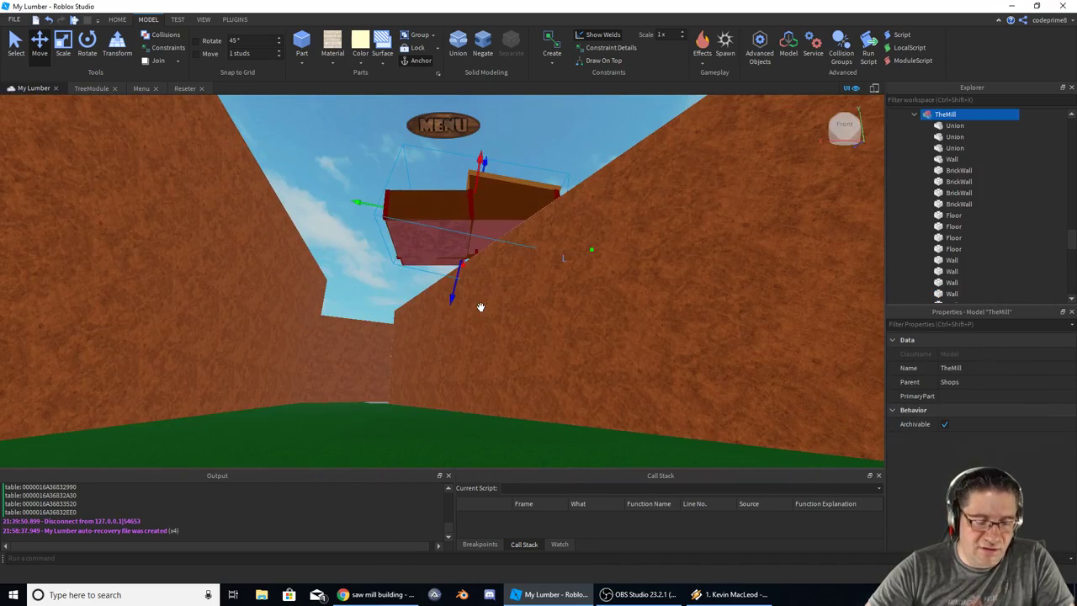
pyautogui.scroll(10, 480, 307)
pyautogui.click(384, 339)
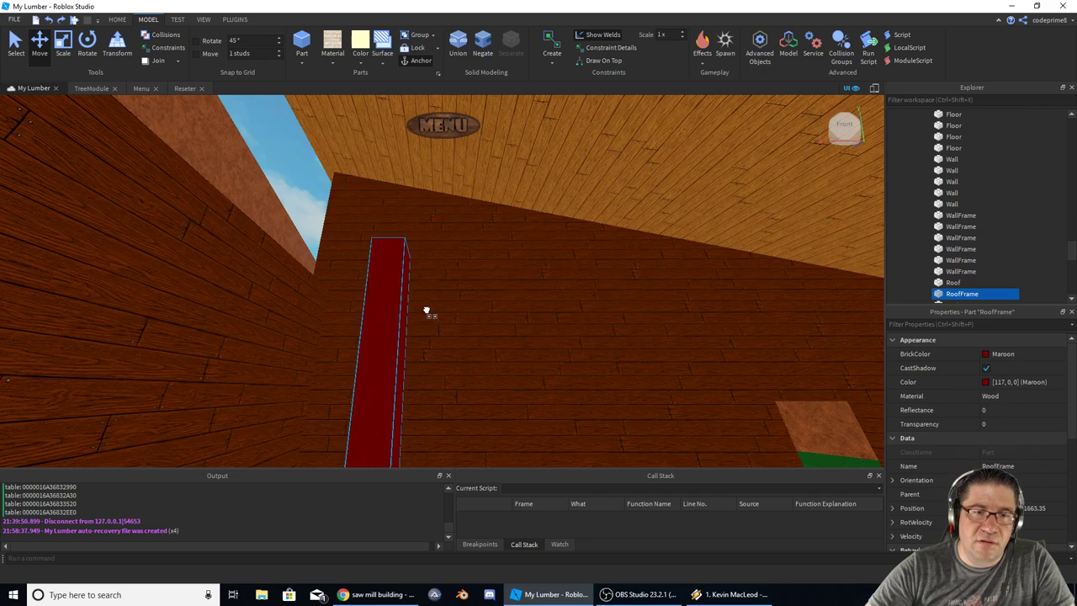
# Step: Raise the RoofFrame post to the roof's underside and scale its vertical length down to a short beam section
pyautogui.moveTo(541, 246); pyautogui.dragTo(744, 164)
pyautogui.moveTo(674, 203); pyautogui.dragTo(674, 206, button='right')
pyautogui.press('s')
pyautogui.click(63, 44)
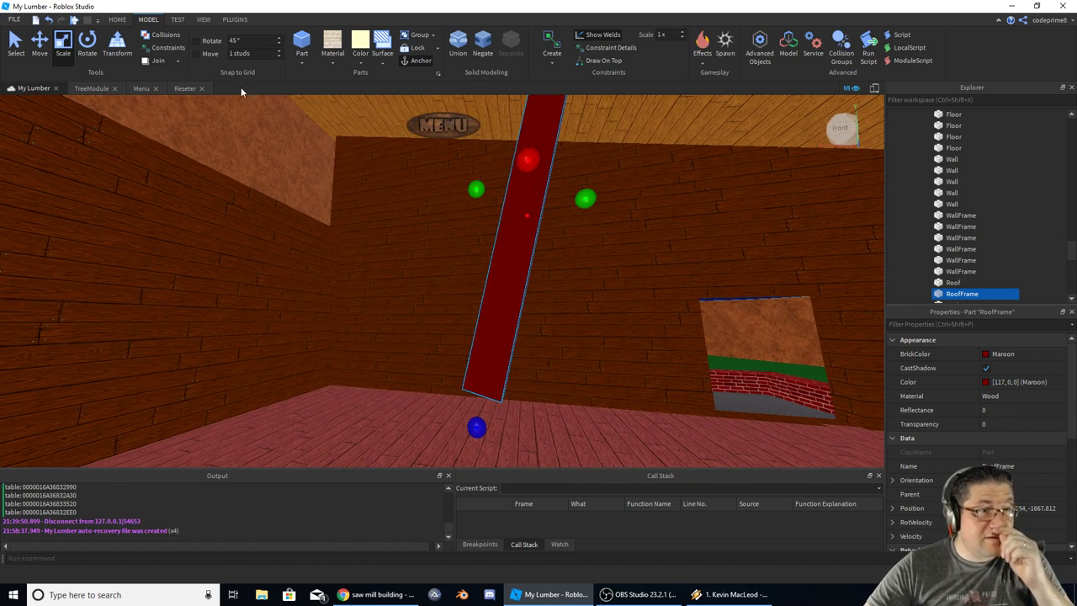
pyautogui.moveTo(543, 220); pyautogui.dragTo(570, 97)
pyautogui.moveTo(526, 143); pyautogui.dragTo(526, 142, button='right')
pyautogui.moveTo(517, 197); pyautogui.dragTo(513, 185)
pyautogui.moveTo(511, 190); pyautogui.dragTo(511, 239, button='right')
# Step: Stretch the RoofFrame beam in both directions so it spans the roof's underside from wall to wall
pyautogui.moveTo(455, 209); pyautogui.dragTo(738, 233)
pyautogui.moveTo(658, 222); pyautogui.dragTo(657, 221, button='right')
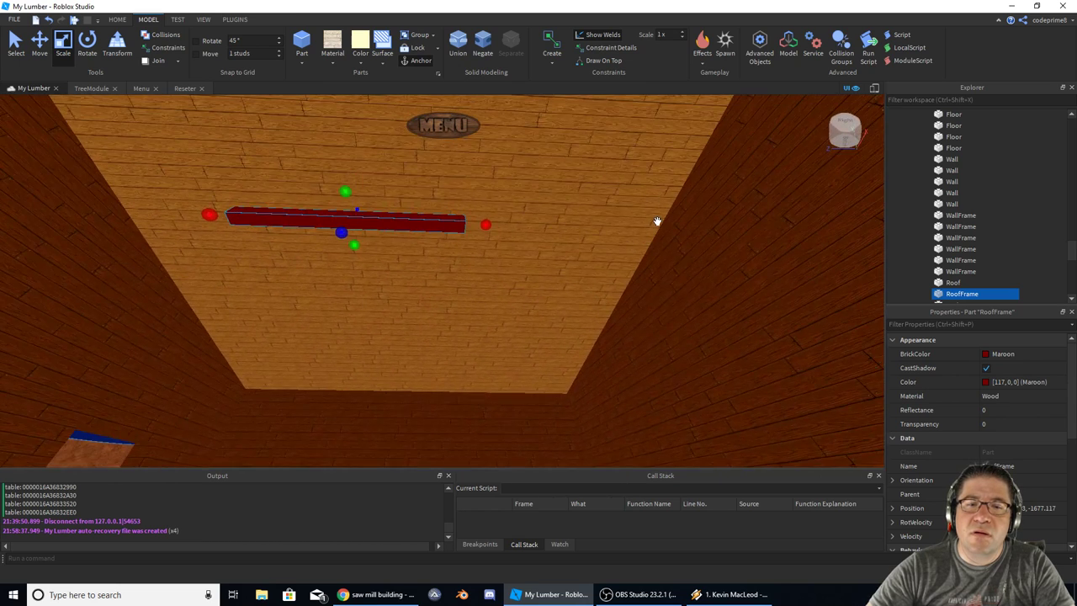
pyautogui.scroll(-1, 657, 221)
pyautogui.moveTo(481, 232); pyautogui.dragTo(664, 235)
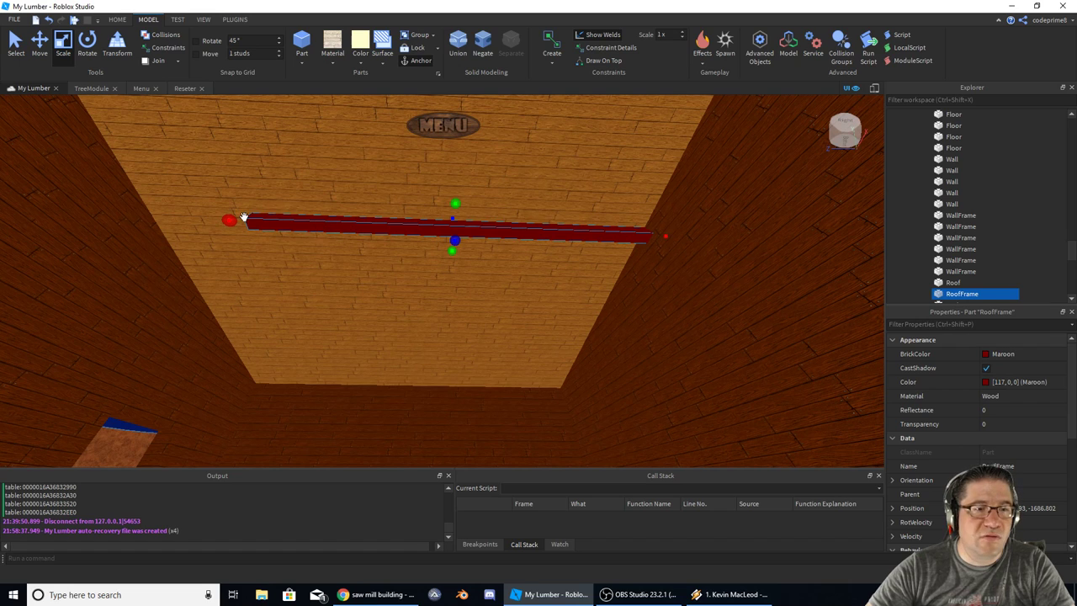
pyautogui.moveTo(231, 222); pyautogui.dragTo(126, 229)
pyautogui.moveTo(440, 301); pyautogui.dragTo(441, 300, button='right')
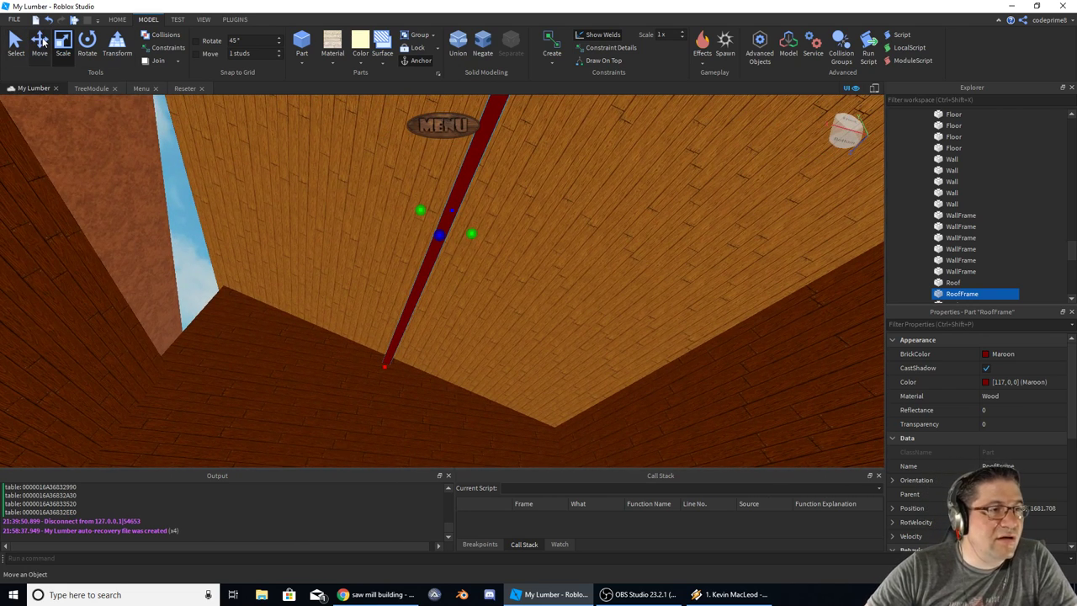
# Step: Enable move snapping at 10 studs and place two copies of the RoofFrame beam down the slope at 10-stud spacing
pyautogui.click(40, 42)
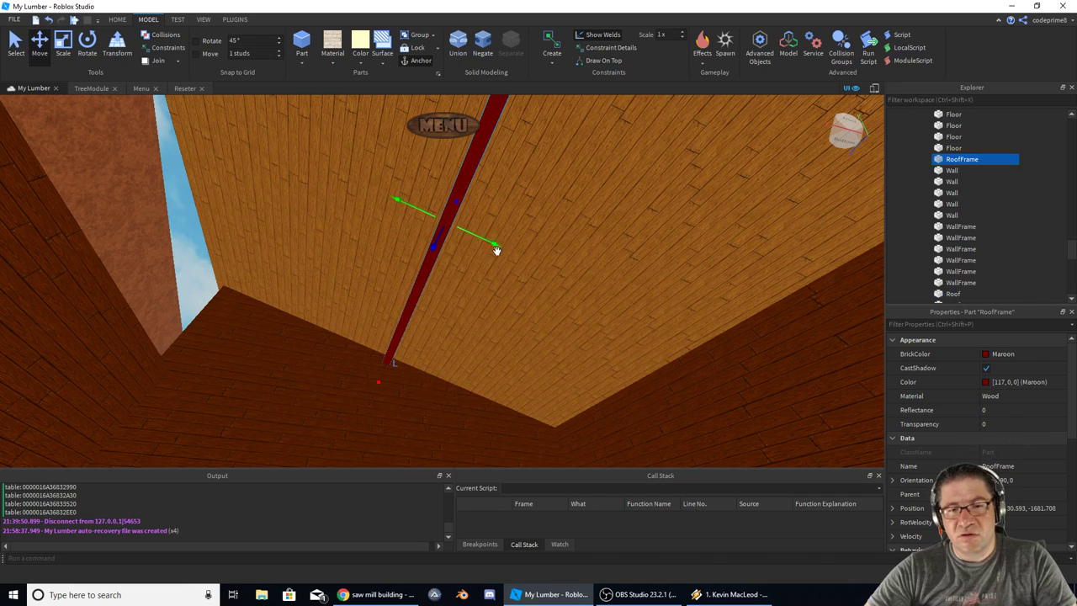
pyautogui.moveTo(491, 243)
pyautogui.mouseDown()
pyautogui.moveTo(508, 246)
pyautogui.moveTo(499, 241)
pyautogui.mouseUp()
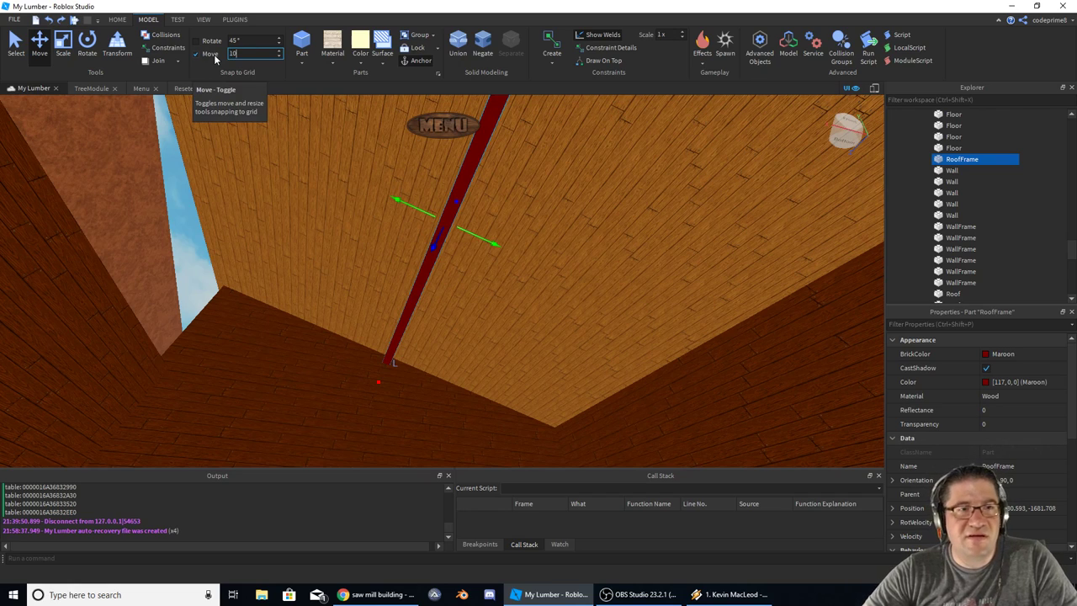
pyautogui.moveTo(496, 242); pyautogui.dragTo(644, 317)
pyautogui.hotkey('ctrl', 'd')
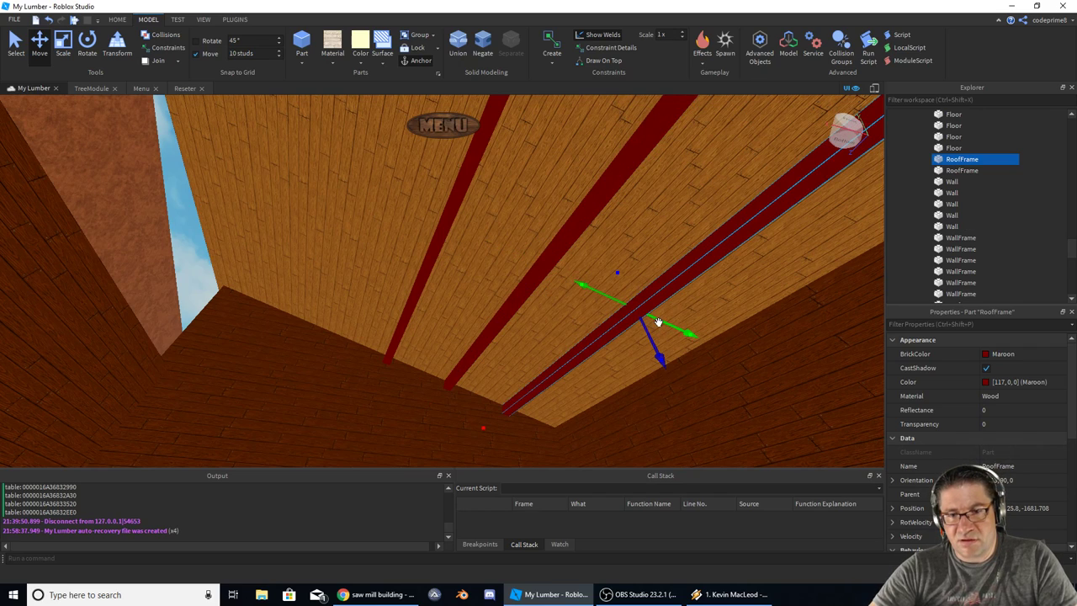
# Step: Place RoofFrame beam copies up the slope at 10-stud spacing and delete the surplus copy at the high end
pyautogui.moveTo(701, 341); pyautogui.dragTo(321, 165)
pyautogui.hotkey('ctrl', 'd')
pyautogui.hotkey('ctrl', 'd')
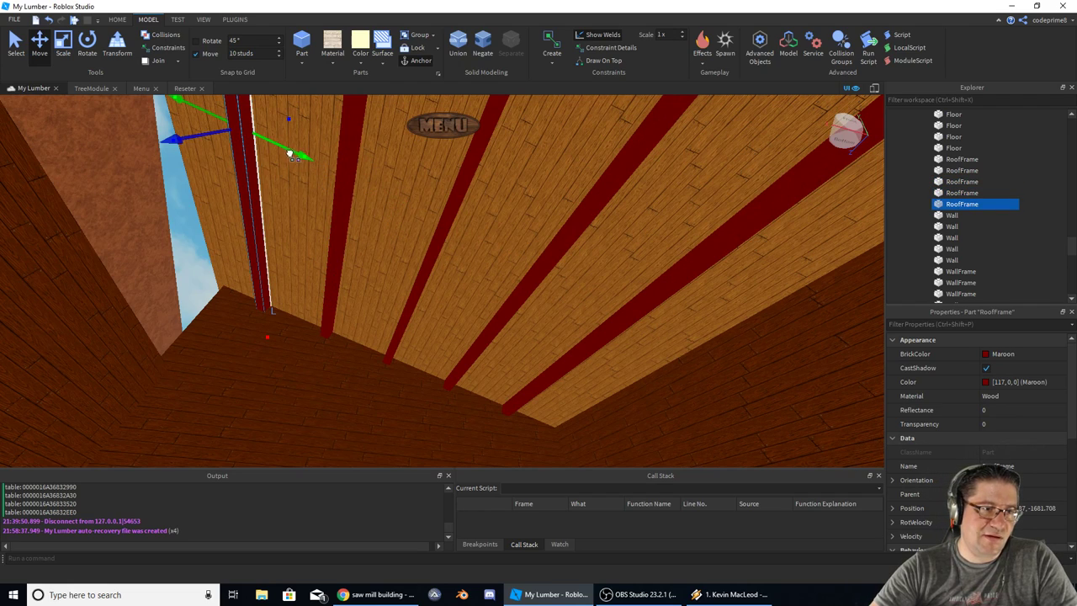
pyautogui.moveTo(243, 132)
pyautogui.mouseDown()
pyautogui.moveTo(233, 127)
pyautogui.moveTo(244, 132)
pyautogui.mouseUp()
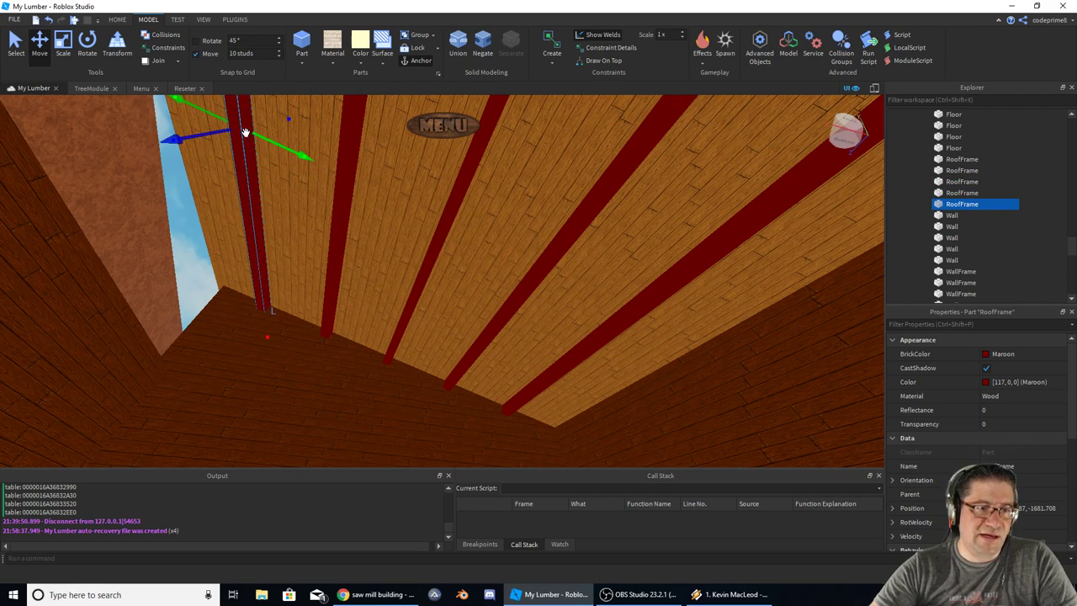
pyautogui.press('Delete')
pyautogui.moveTo(361, 262); pyautogui.dragTo(361, 262, button='right')
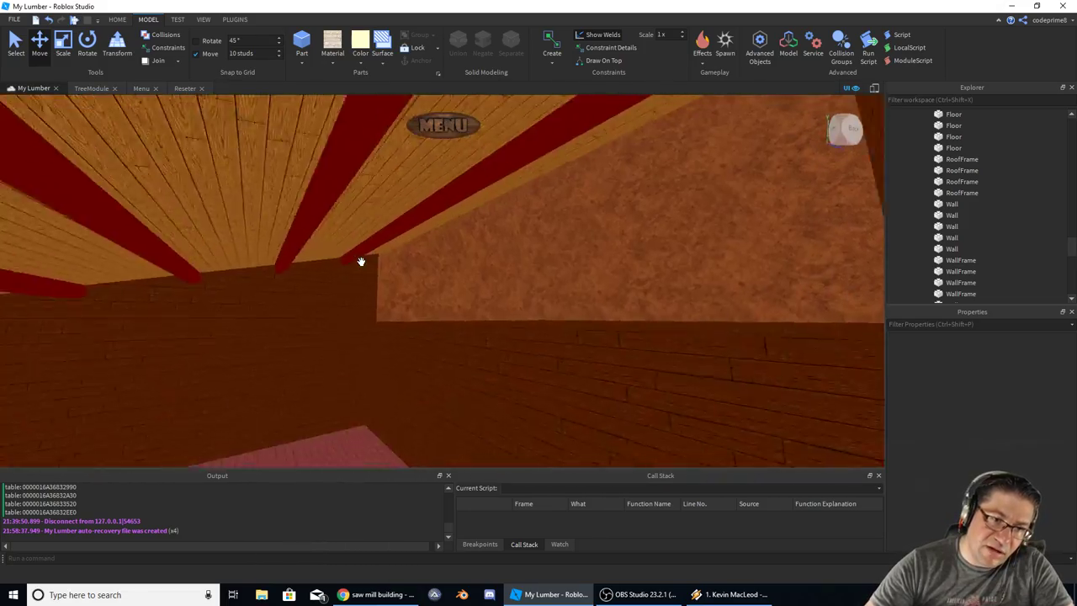
pyautogui.moveTo(361, 261); pyautogui.dragTo(360, 262, button='right')
pyautogui.click(360, 262)
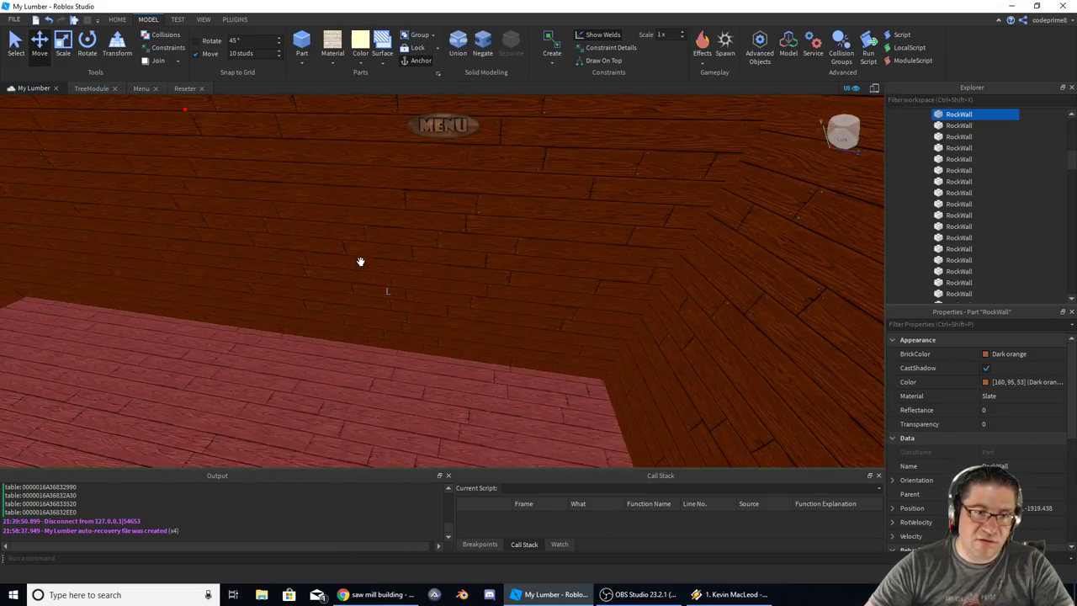
pyautogui.moveTo(362, 261); pyautogui.dragTo(362, 262, button='right')
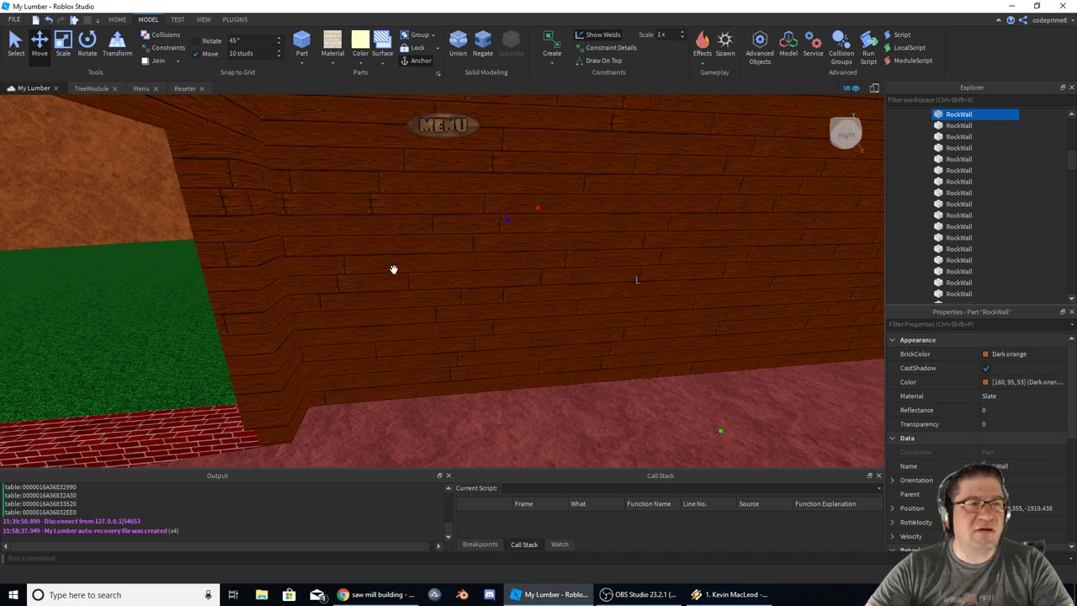
pyautogui.moveTo(226, 204); pyautogui.dragTo(206, 177, button='right')
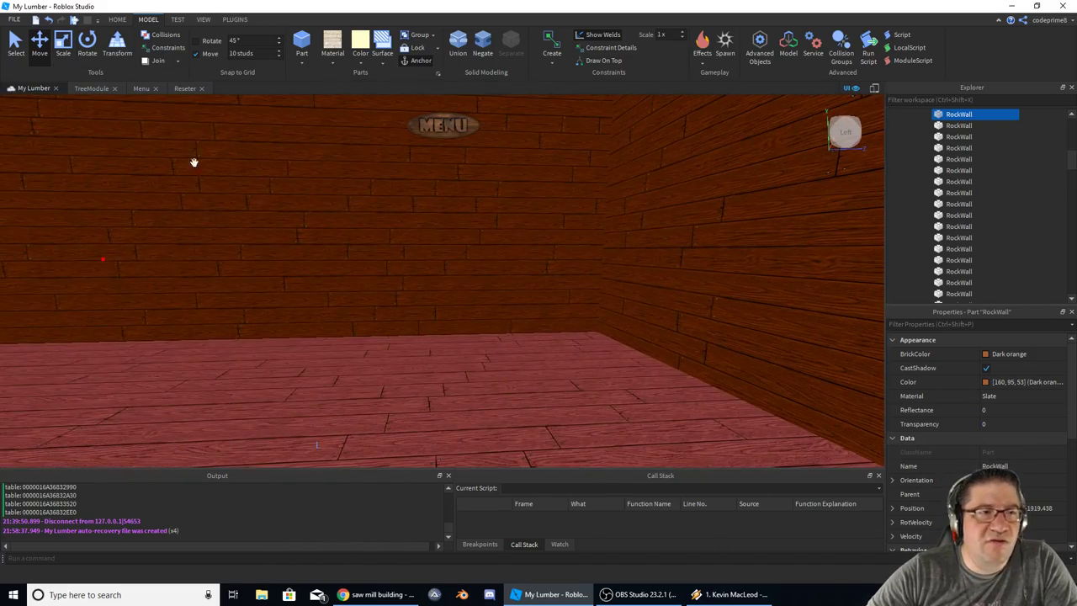
# Step: Insert a new block part and place it on the mill's floor
pyautogui.click(298, 50)
pyautogui.moveTo(402, 274); pyautogui.dragTo(401, 271, button='right')
pyautogui.moveTo(396, 271); pyautogui.dragTo(384, 353)
pyautogui.moveTo(384, 353); pyautogui.dragTo(385, 323, button='right')
pyautogui.moveTo(410, 251); pyautogui.dragTo(524, 410)
pyautogui.moveTo(407, 340); pyautogui.dragTo(536, 424)
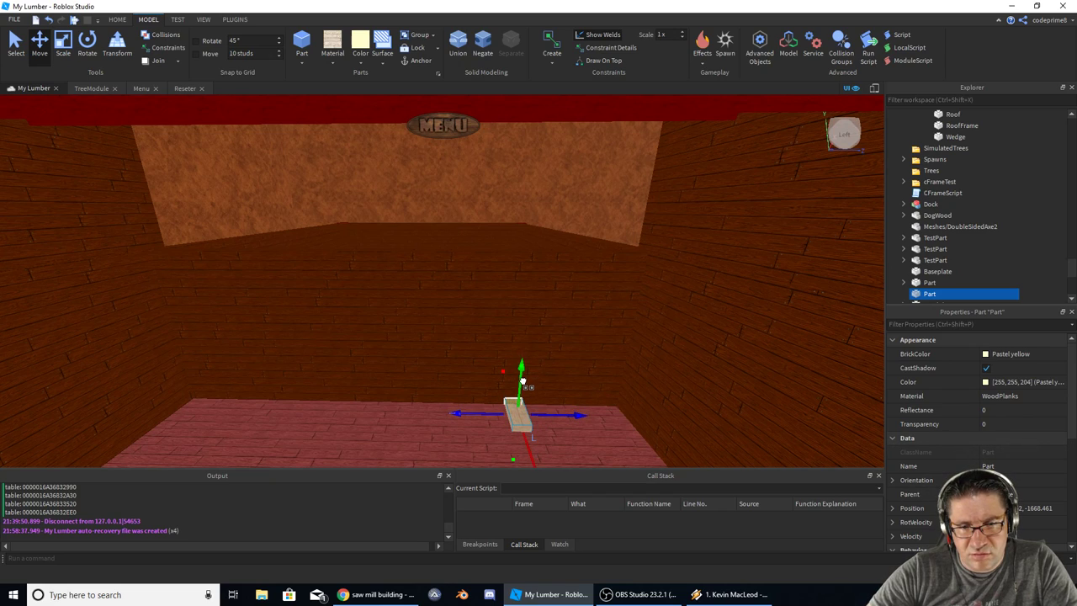
# Step: Scale the new part into a door-sized panel against the mill's inner wall
pyautogui.moveTo(519, 405); pyautogui.dragTo(518, 404, button='right')
pyautogui.hotkey('ctrl', '3')
pyautogui.moveTo(508, 396); pyautogui.dragTo(443, 382)
pyautogui.moveTo(381, 371); pyautogui.dragTo(399, 362, button='right')
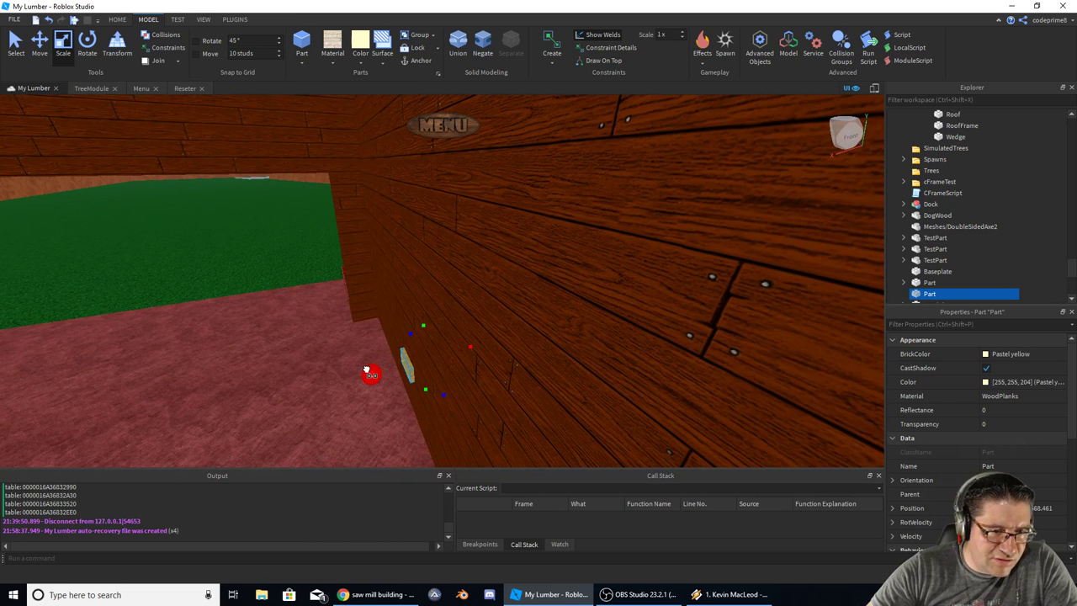
pyautogui.moveTo(368, 370); pyautogui.dragTo(389, 349, button='right')
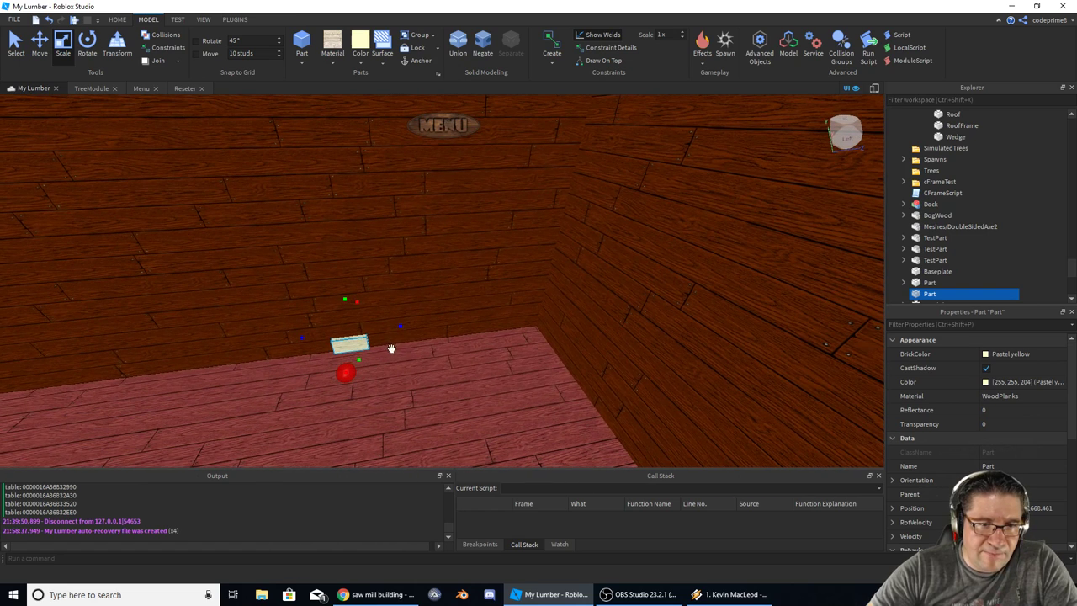
pyautogui.moveTo(403, 326); pyautogui.dragTo(333, 217)
pyautogui.moveTo(333, 217); pyautogui.dragTo(315, 228, button='right')
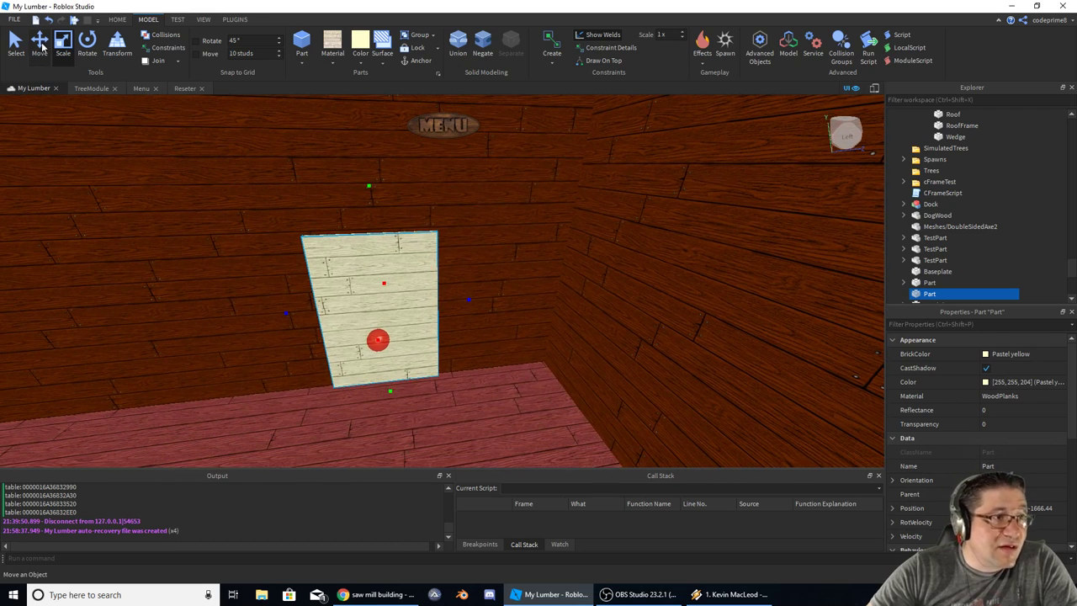
# Step: Move the door-sized panel along the wall to near the room's corner and negate it
pyautogui.click(39, 44)
pyautogui.moveTo(268, 309); pyautogui.dragTo(375, 309)
pyautogui.moveTo(377, 310); pyautogui.dragTo(378, 310, button='right')
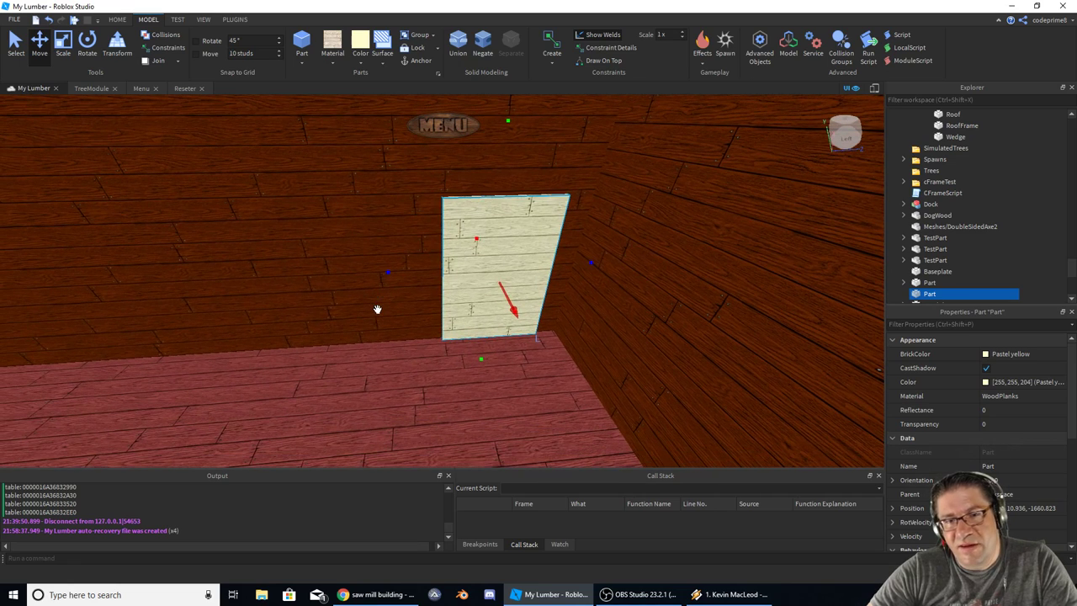
pyautogui.click(484, 42)
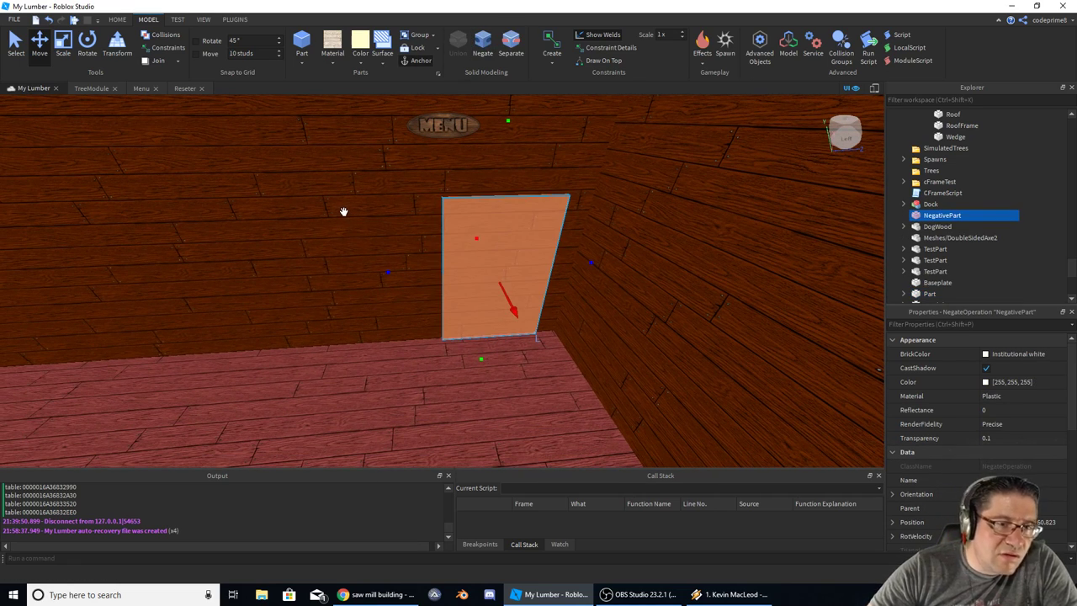
# Step: Union the mill's inner wall with the negated door panel to cut the doorway near the room's corner
pyautogui.click(343, 211)
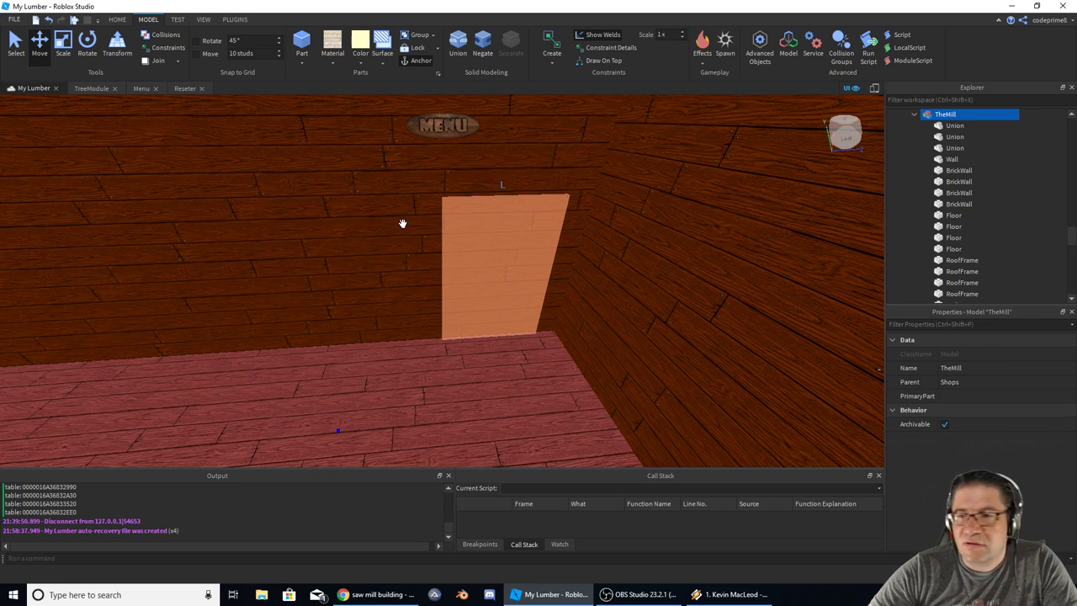
pyautogui.moveTo(402, 224); pyautogui.dragTo(402, 223, button='right')
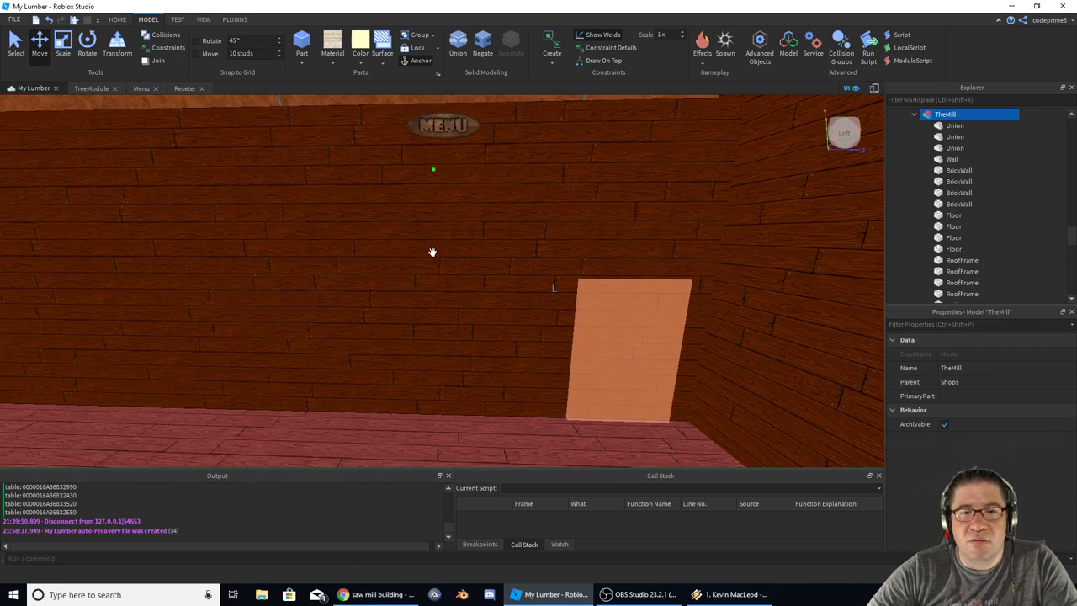
pyautogui.click(439, 250)
pyautogui.keyDown('ctrl'); pyautogui.click(623, 334); pyautogui.keyUp('ctrl')
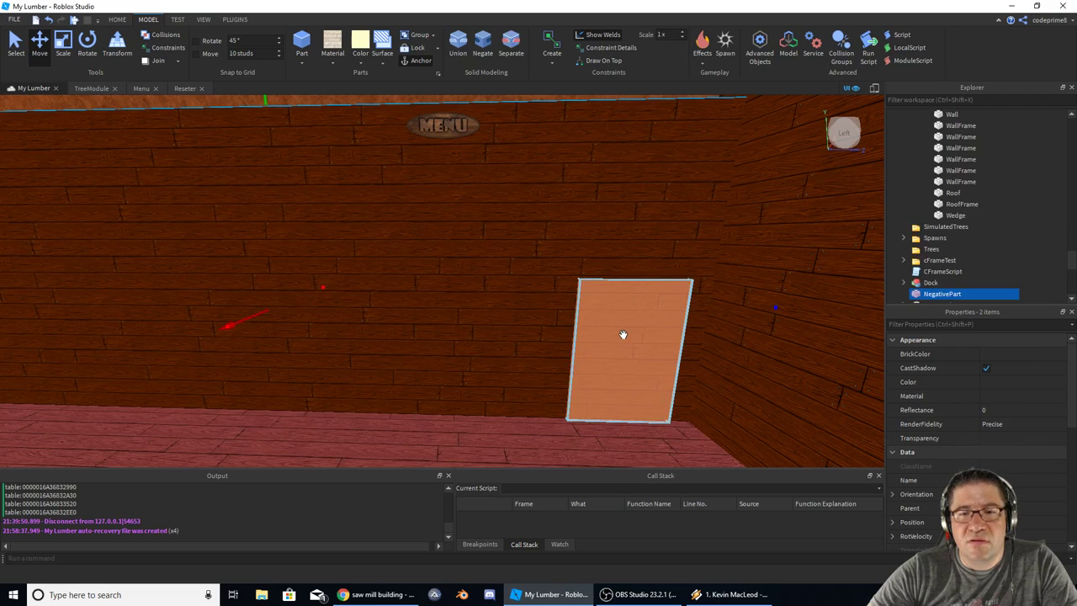
pyautogui.click(461, 46)
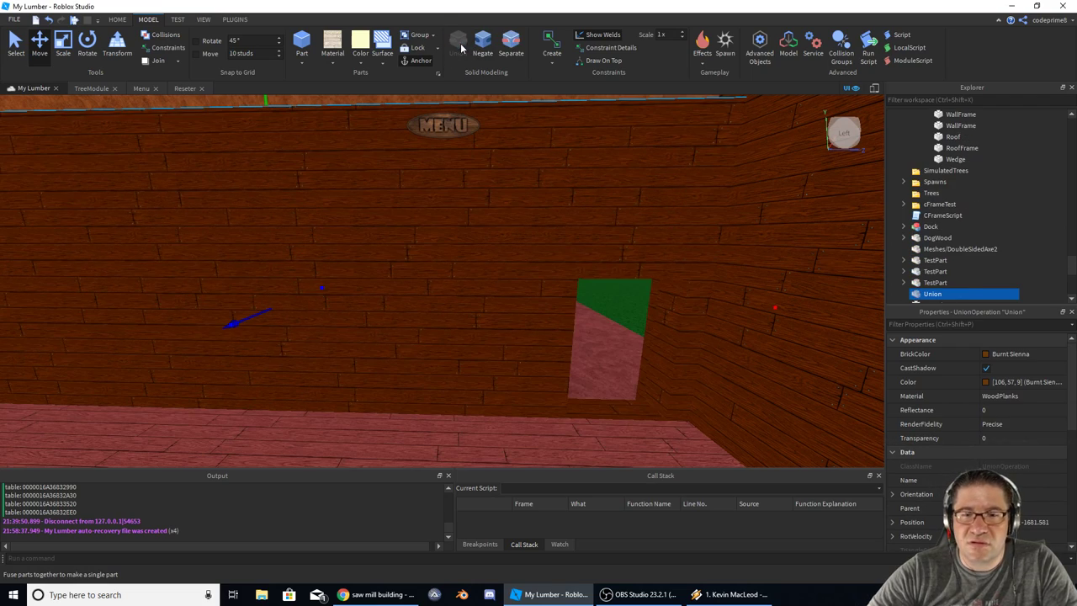
# Step: Duplicate the ramp's concrete Floor slab and move the copy beside the low brick wall at the mill's open yard
pyautogui.moveTo(407, 233); pyautogui.dragTo(407, 233, button='right')
pyautogui.press('w')
pyautogui.press('s')
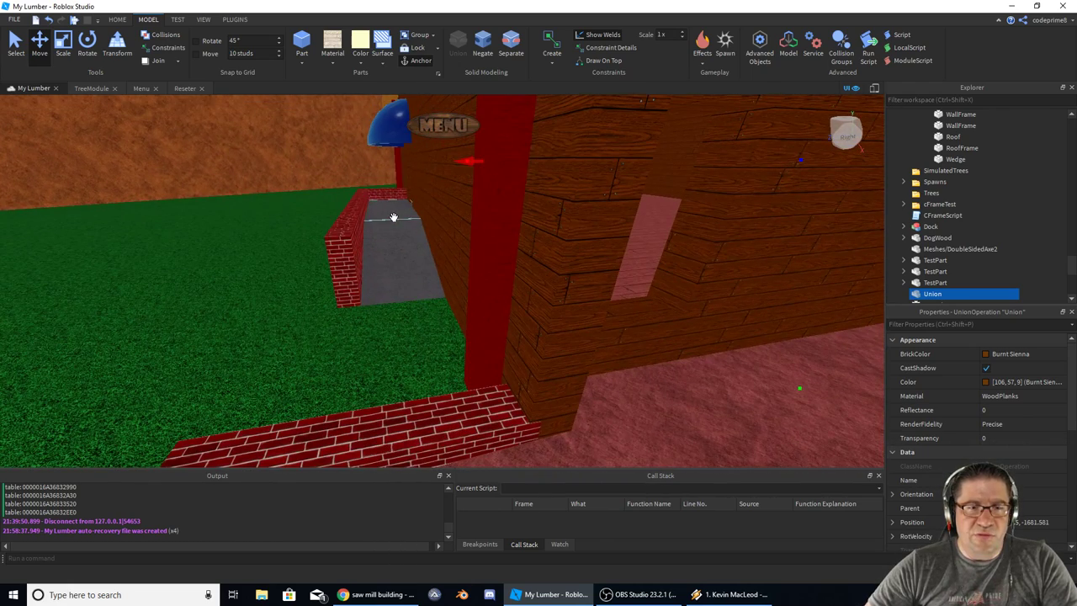
pyautogui.click(392, 234)
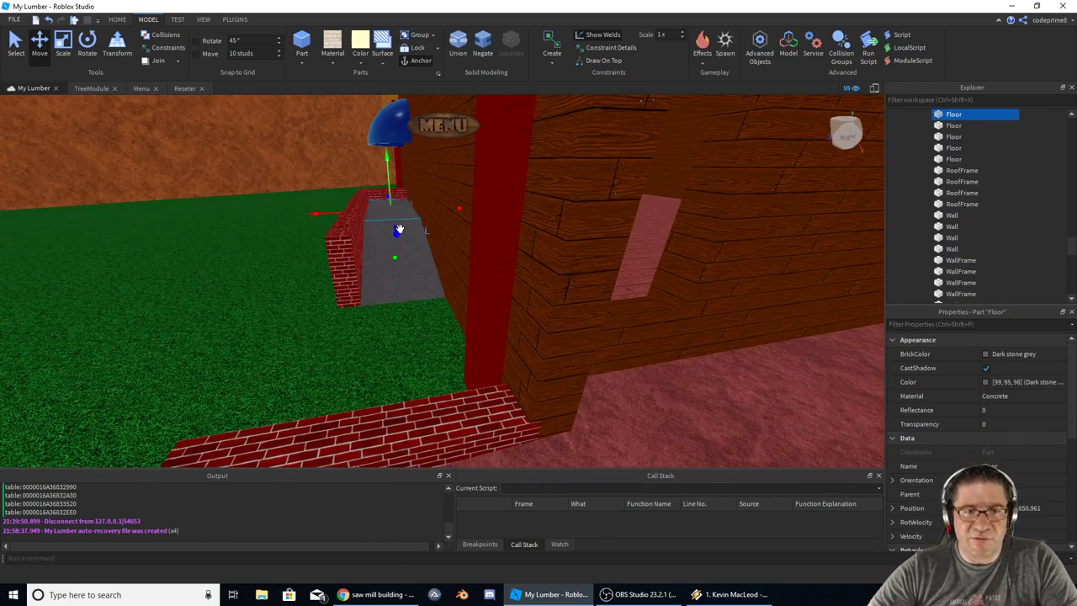
pyautogui.moveTo(395, 230); pyautogui.dragTo(468, 389)
pyautogui.moveTo(452, 342); pyautogui.dragTo(452, 341, button='right')
pyautogui.moveTo(194, 307); pyautogui.dragTo(548, 308)
pyautogui.press('d')
pyautogui.moveTo(533, 305); pyautogui.dragTo(455, 247, button='right')
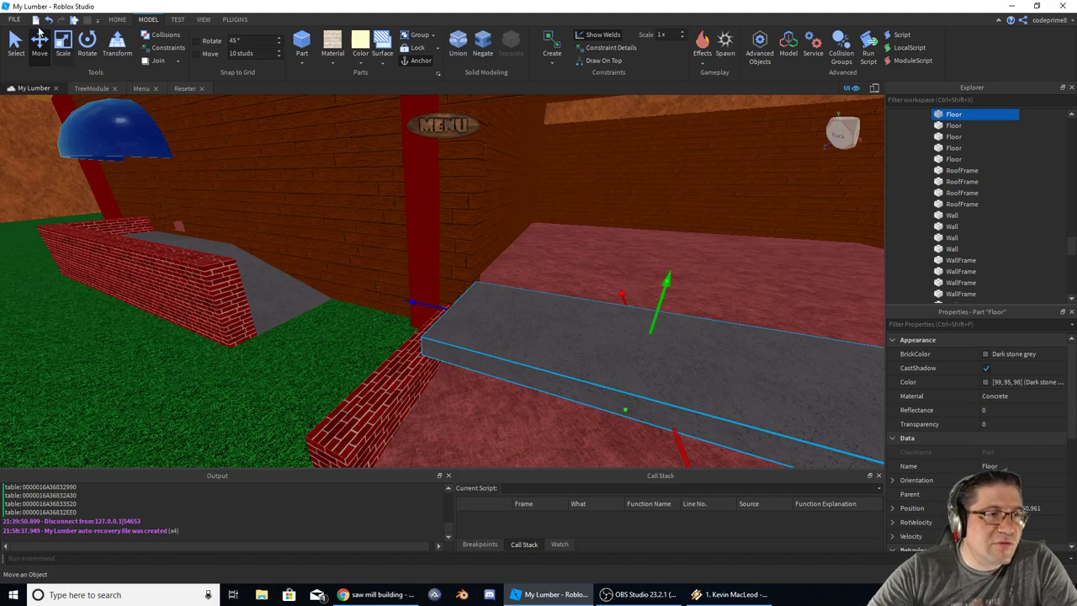
# Step: Scale the copied concrete slab down to a short block beside the yard's brick wall
pyautogui.click(63, 44)
pyautogui.moveTo(135, 147); pyautogui.dragTo(195, 148, button='right')
pyautogui.press('s')
pyautogui.moveTo(498, 197); pyautogui.dragTo(415, 209)
pyautogui.hotkey('ctrl', 'z')
pyautogui.keyDown('alt'); pyautogui.click(430, 209); pyautogui.keyUp('alt')
pyautogui.moveTo(500, 198); pyautogui.dragTo(238, 229)
pyautogui.moveTo(238, 229); pyautogui.dragTo(372, 249, button='right')
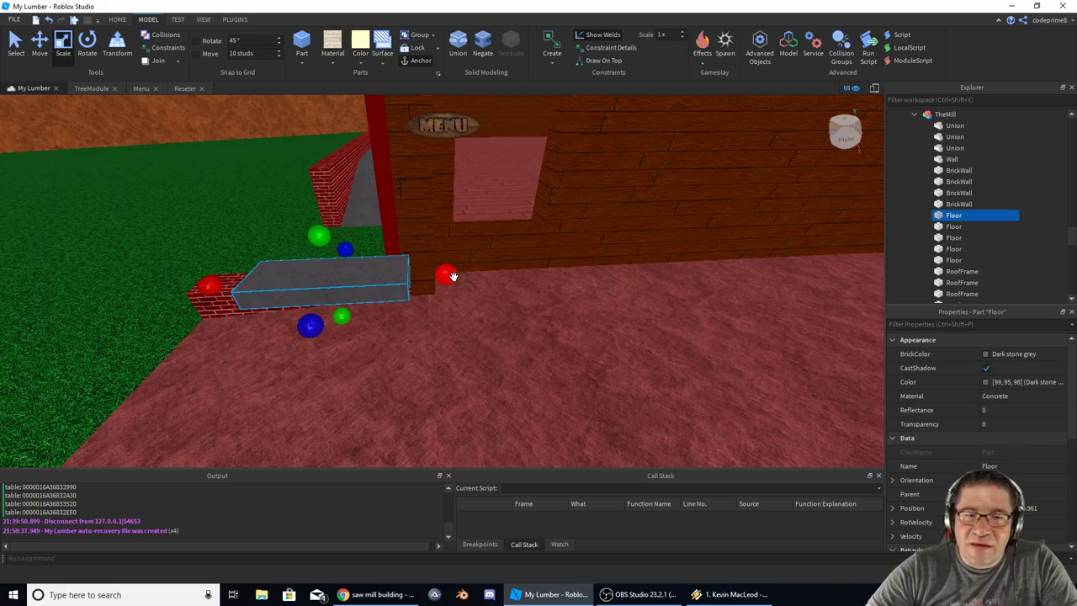
# Step: Resize the short concrete block to span the area below the doorway and extend it up to the wall
pyautogui.moveTo(450, 276); pyautogui.dragTo(611, 269)
pyautogui.moveTo(212, 287); pyautogui.dragTo(433, 277)
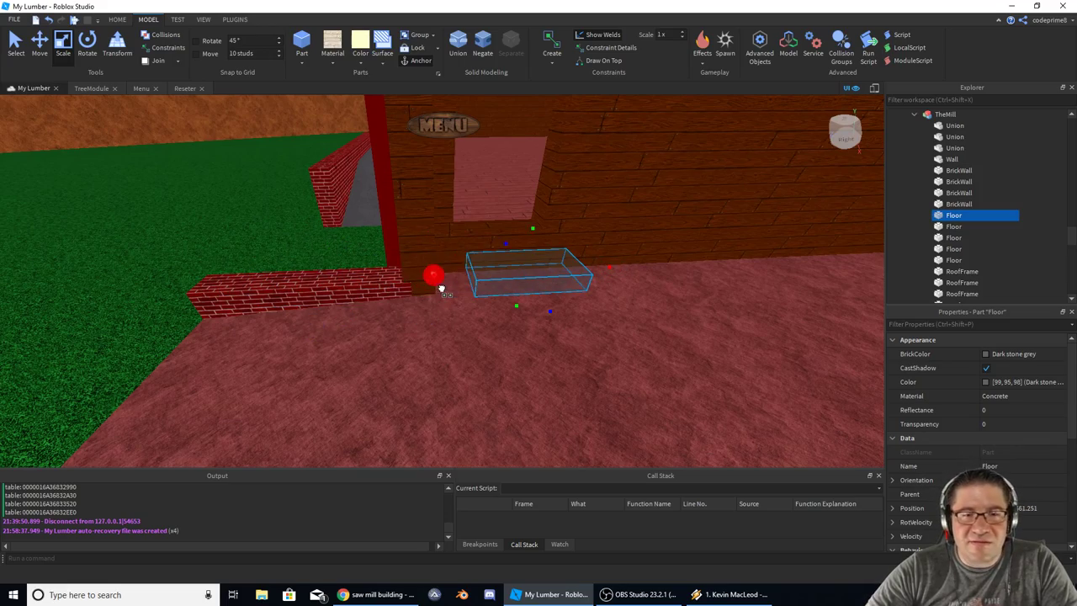
pyautogui.moveTo(432, 277); pyautogui.dragTo(566, 323, button='right')
pyautogui.moveTo(493, 324); pyautogui.dragTo(611, 316)
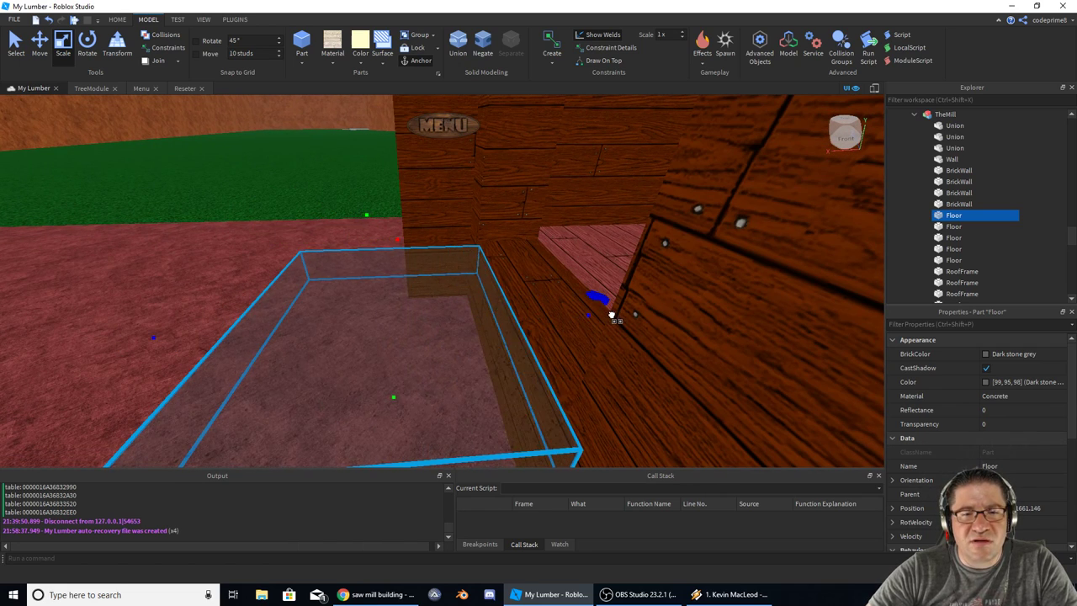
# Step: Scale the block into a narrow top step under the doorway, reaching down to the ground
pyautogui.moveTo(180, 343); pyautogui.dragTo(285, 333)
pyautogui.moveTo(356, 317); pyautogui.dragTo(356, 317, button='right')
pyautogui.moveTo(336, 295); pyautogui.dragTo(363, 291)
pyautogui.moveTo(430, 315); pyautogui.dragTo(435, 345)
pyautogui.moveTo(452, 307); pyautogui.dragTo(453, 308, button='right')
pyautogui.scroll(-5, 966, 429)
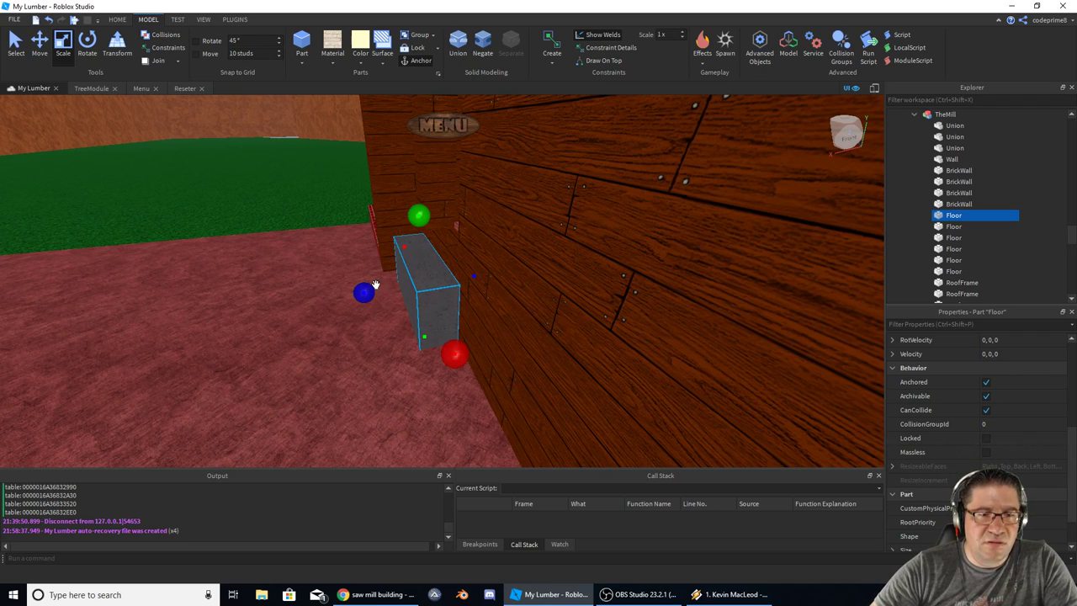
# Step: Place two copies of the top step outward from the wall, each lower than the previous one
pyautogui.click(38, 41)
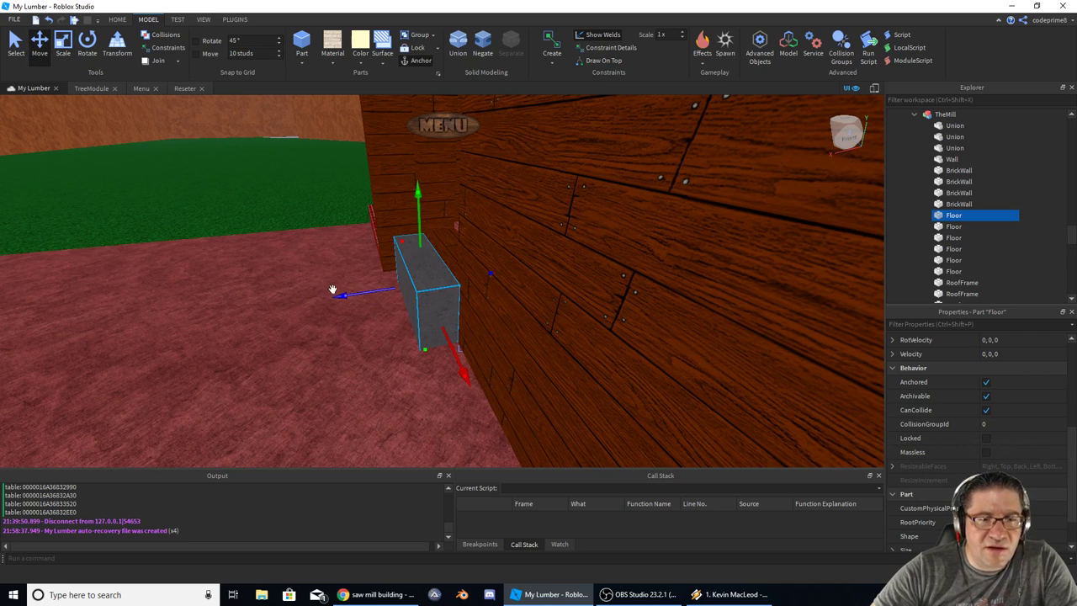
pyautogui.moveTo(361, 297); pyautogui.dragTo(323, 300)
pyautogui.moveTo(377, 195); pyautogui.dragTo(385, 240)
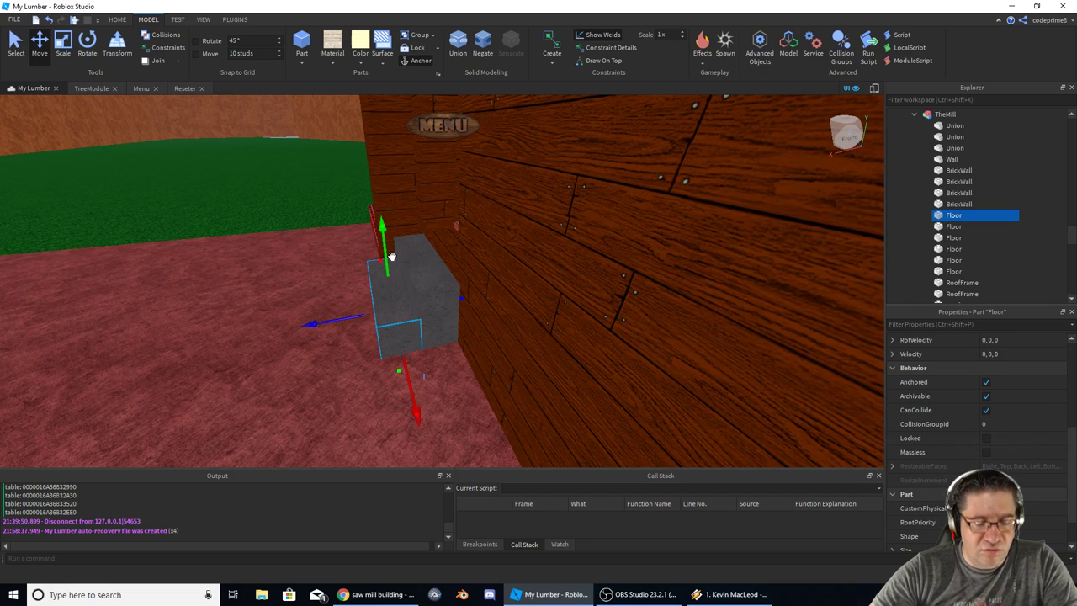
pyautogui.moveTo(354, 318); pyautogui.dragTo(320, 325)
pyautogui.moveTo(341, 232); pyautogui.dragTo(345, 254)
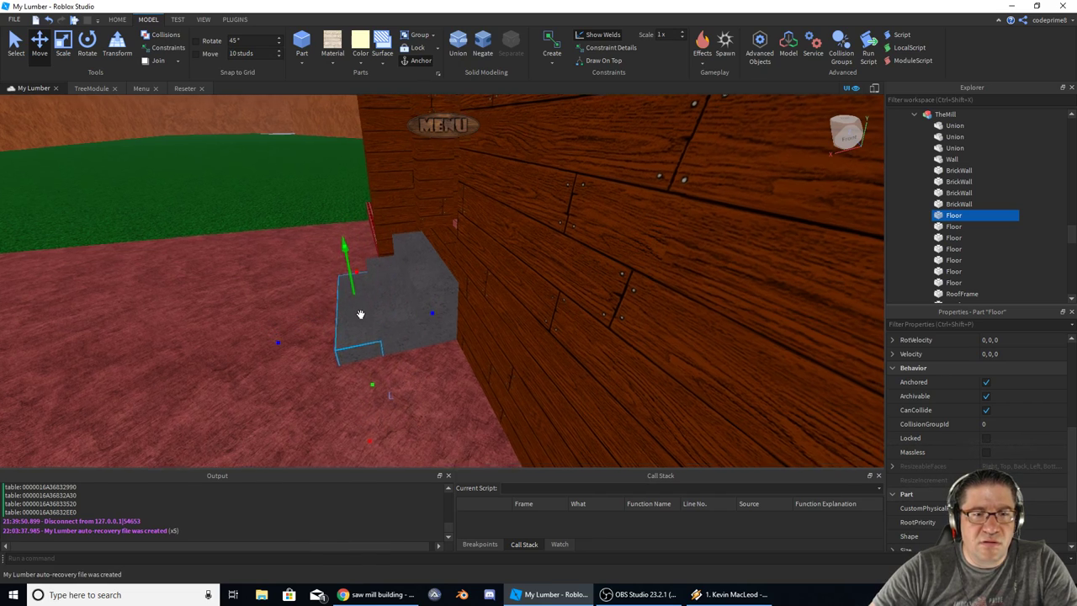
pyautogui.scroll(5, 359, 312)
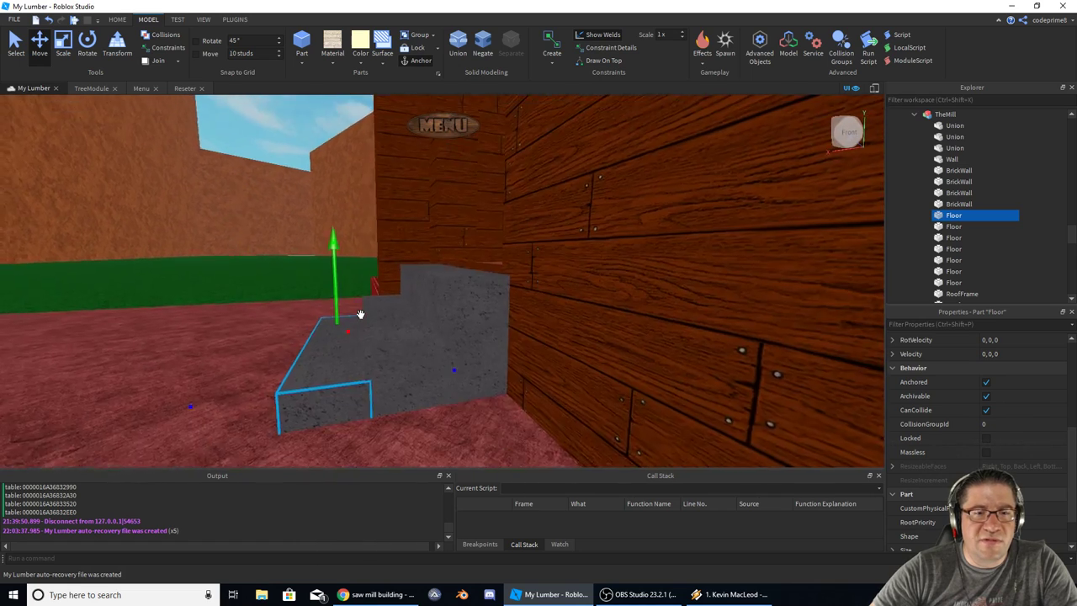
pyautogui.scroll(-2, 360, 313)
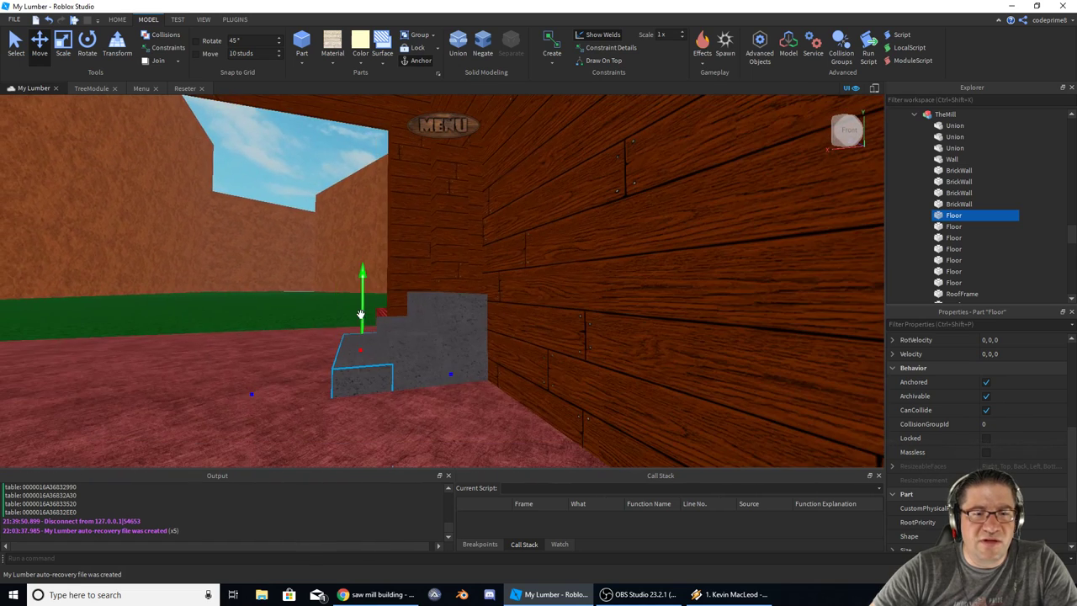
# Step: Raise the two lower steps slightly and place another lower copy in front to complete the staircase
pyautogui.click(397, 339)
pyautogui.moveTo(401, 269); pyautogui.dragTo(401, 259)
pyautogui.click(366, 367)
pyautogui.click(365, 367)
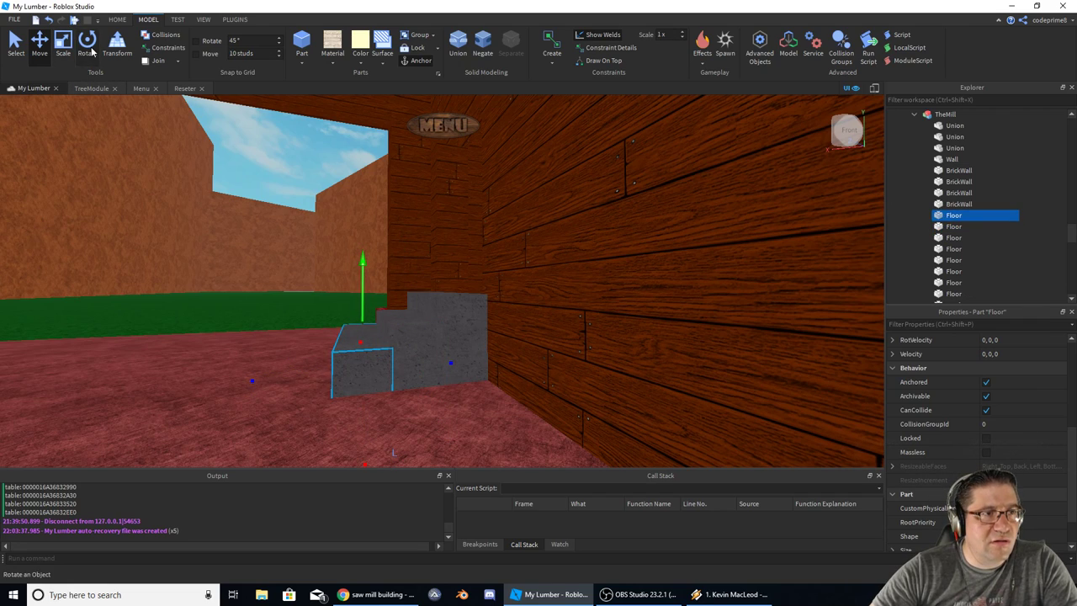
pyautogui.moveTo(254, 383); pyautogui.dragTo(204, 379)
pyautogui.moveTo(323, 276); pyautogui.dragTo(321, 294)
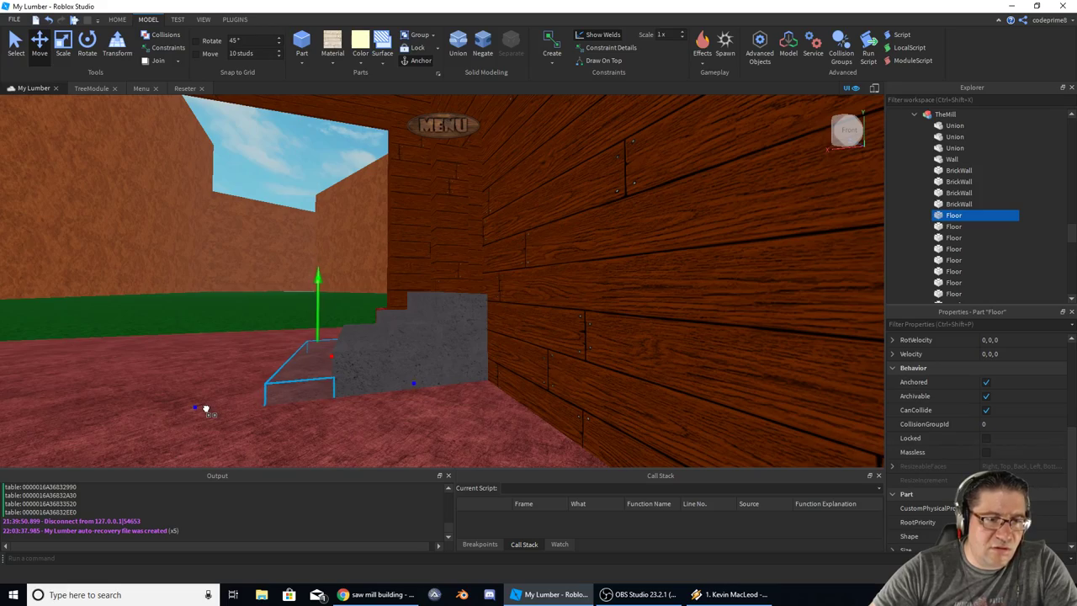
# Step: Examine the mill's exterior, yard stairs and interior doorway, and the open canyon around the building
pyautogui.moveTo(205, 409); pyautogui.dragTo(233, 429, button='right')
pyautogui.press('s')
pyautogui.press('w')
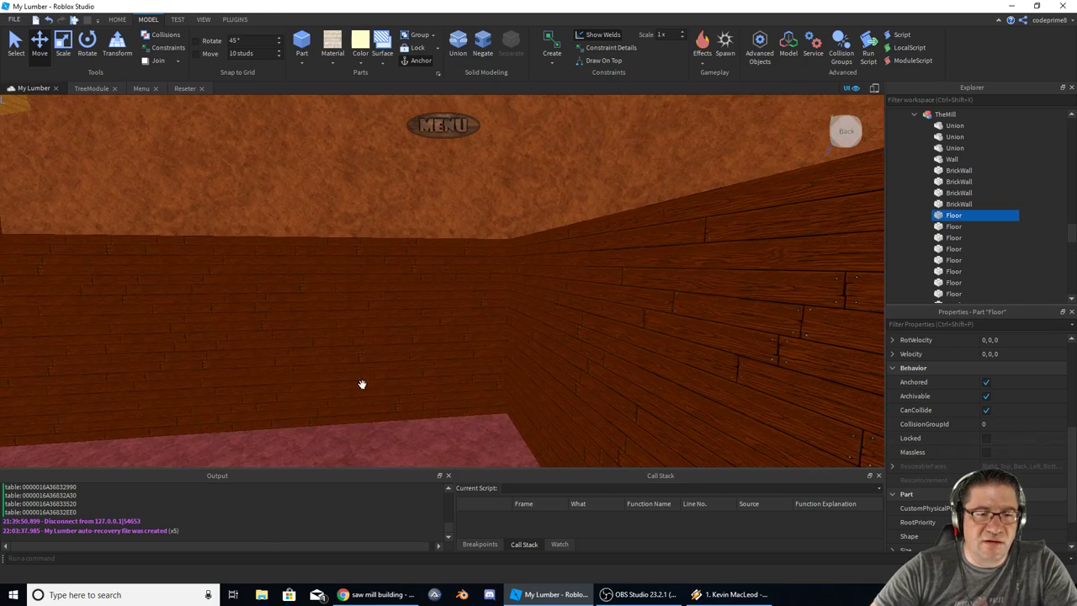
pyautogui.press('s')
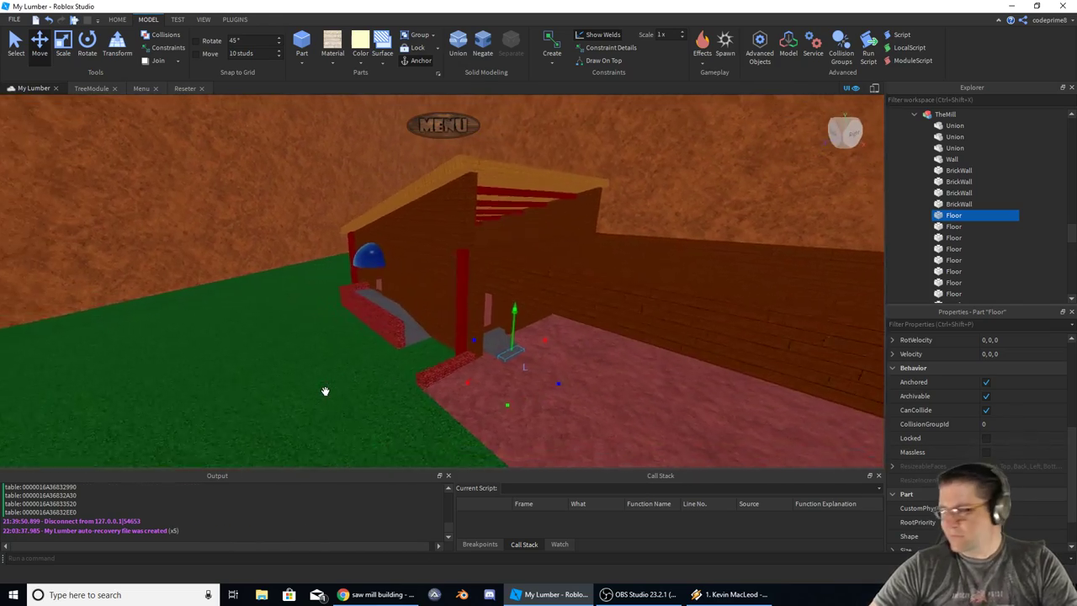
pyautogui.press('s')
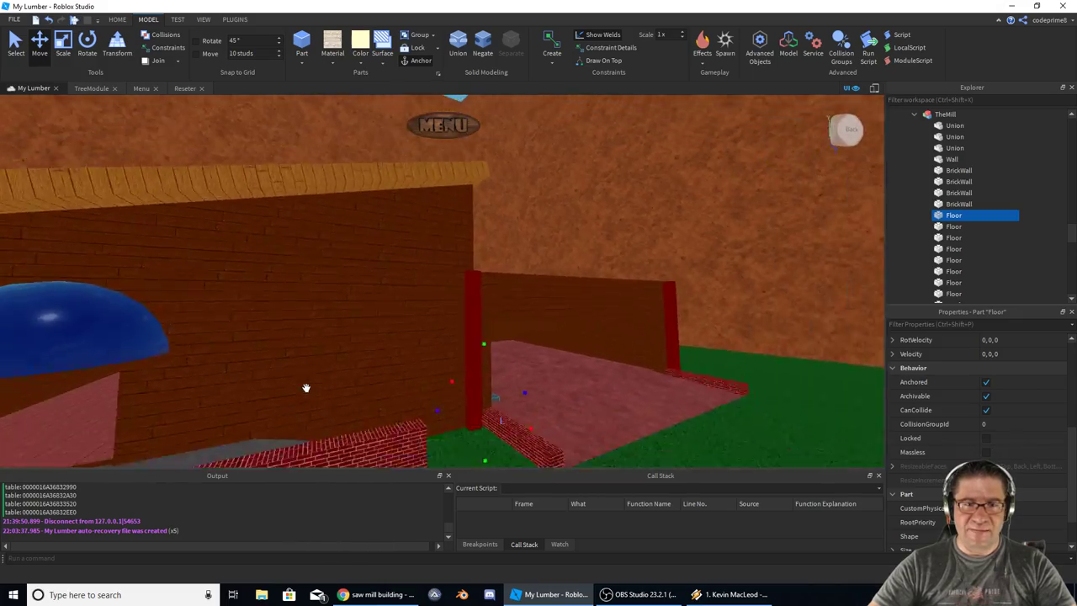
pyautogui.press('d')
pyautogui.moveTo(307, 387); pyautogui.dragTo(306, 389, button='right')
pyautogui.press('w')
pyautogui.press('w')
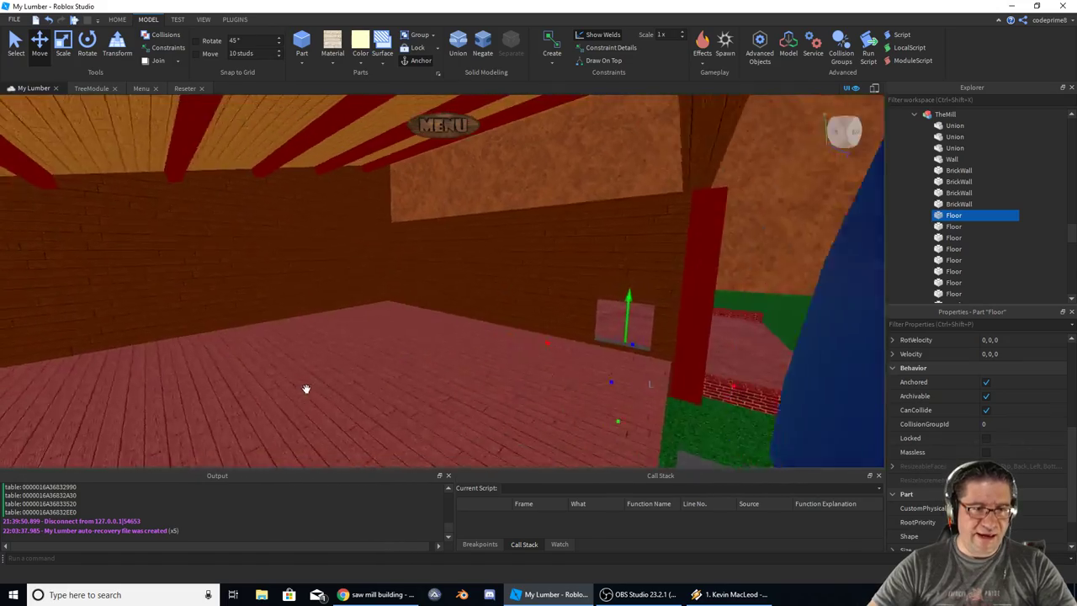
pyautogui.press('w')
pyautogui.moveTo(289, 384); pyautogui.dragTo(276, 383, button='right')
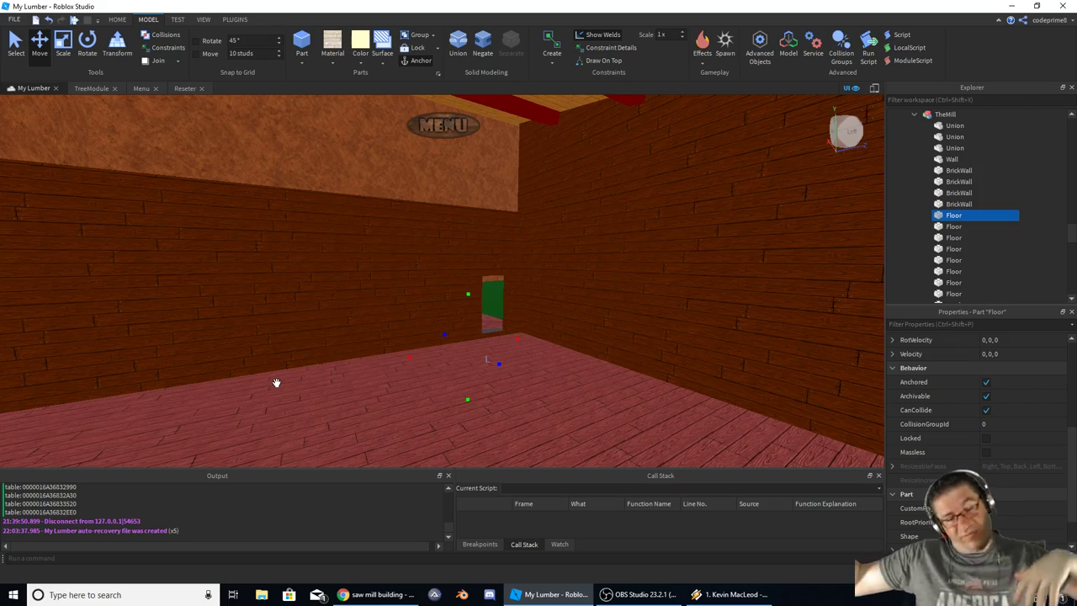
pyautogui.press('w')
pyautogui.moveTo(276, 383); pyautogui.dragTo(269, 379, button='right')
pyautogui.press('s')
pyautogui.scroll(5, 268, 377)
pyautogui.press('a')
pyautogui.press('d')
pyautogui.press('e')
pyautogui.press('a')
pyautogui.press('d')
pyautogui.press('w')
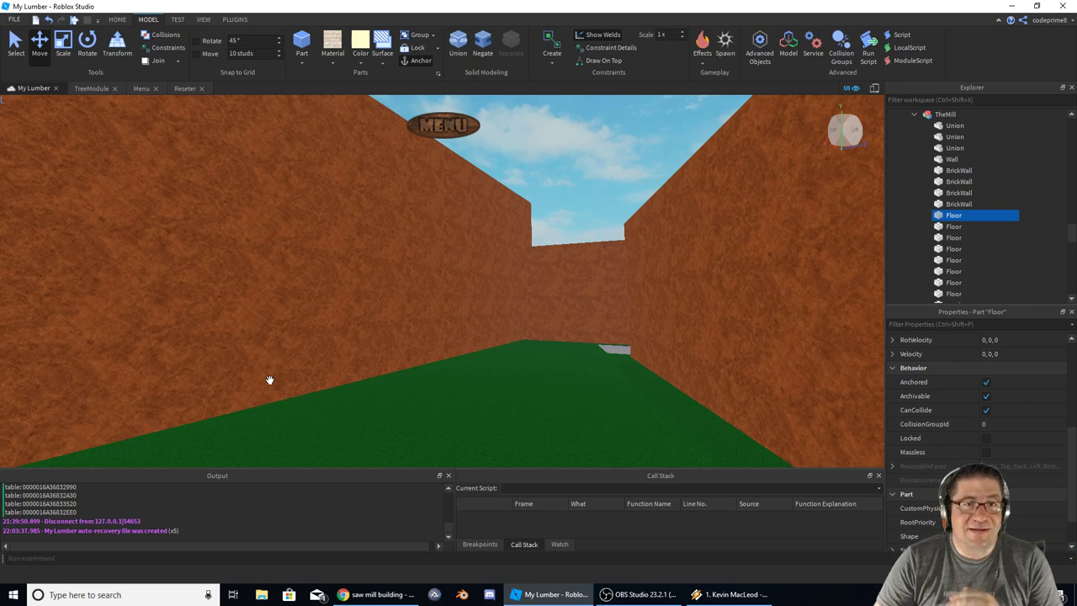
pyautogui.hotkey('alt', 'Tab')
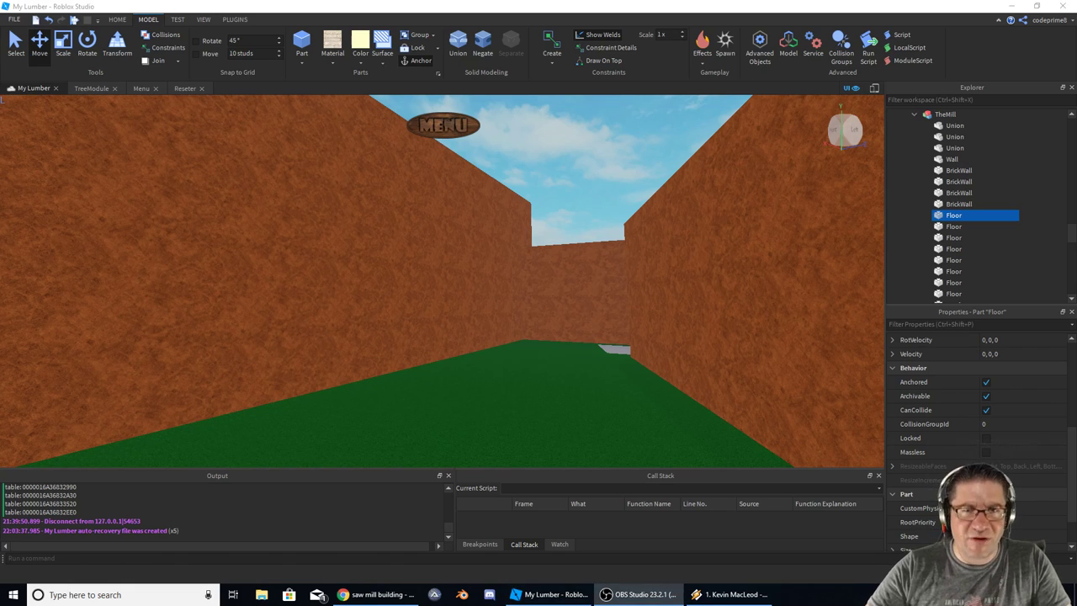